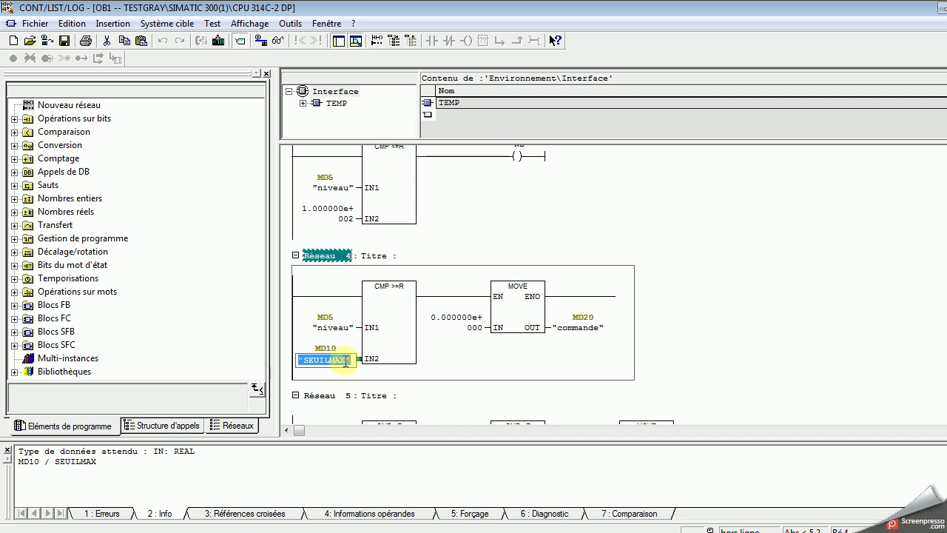
Examine how networks 4 to 6 of OB1 compare "niveau" with the SEUILMAX and seuilmin thresholds and move a value to "commande"
{"action": "left_click", "coordinate": [374, 355]}
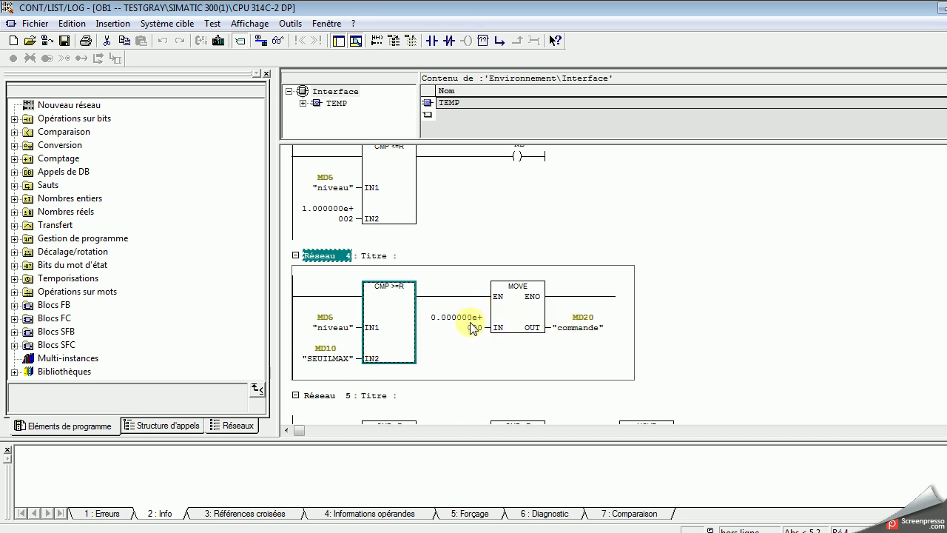
{"action": "left_click", "coordinate": [474, 329]}
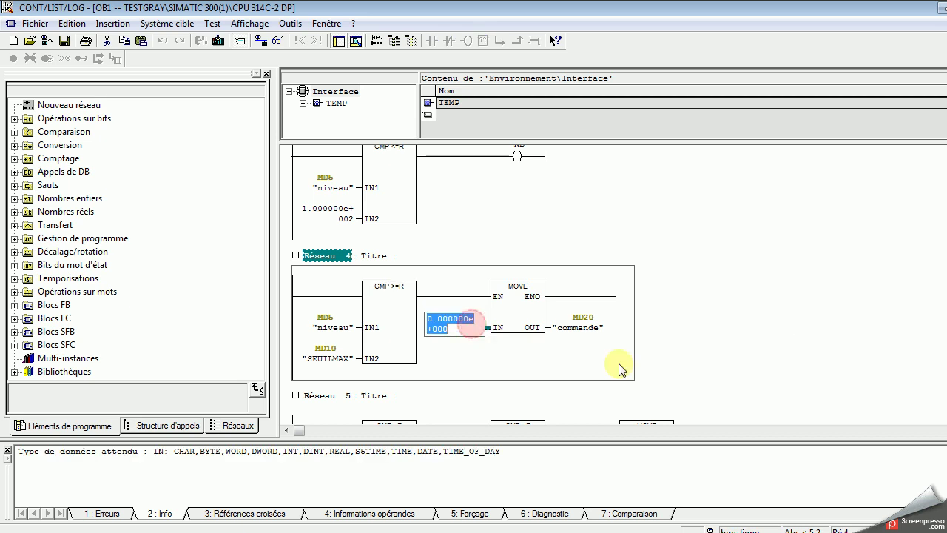
{"action": "scroll", "coordinate": [651, 354], "scroll_direction": "down", "scroll_amount": 5}
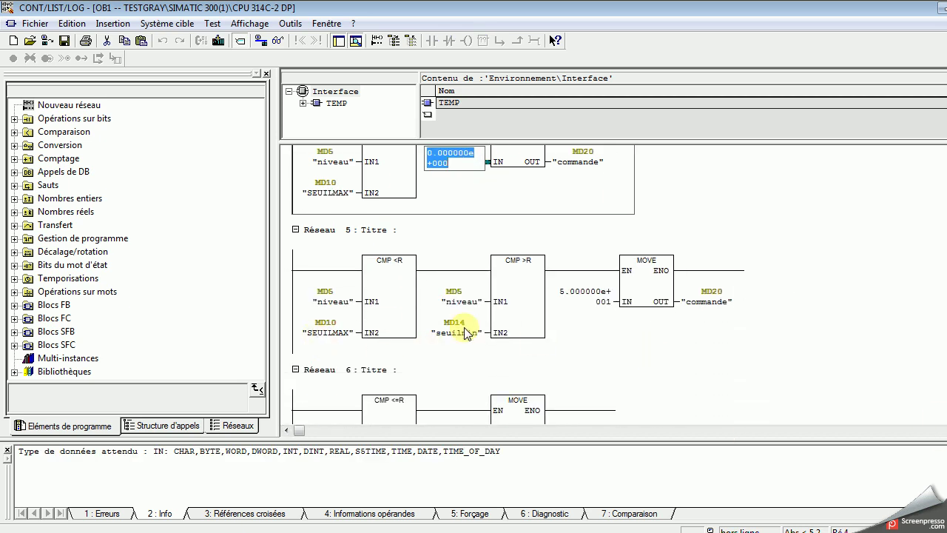
{"action": "left_click", "coordinate": [701, 304]}
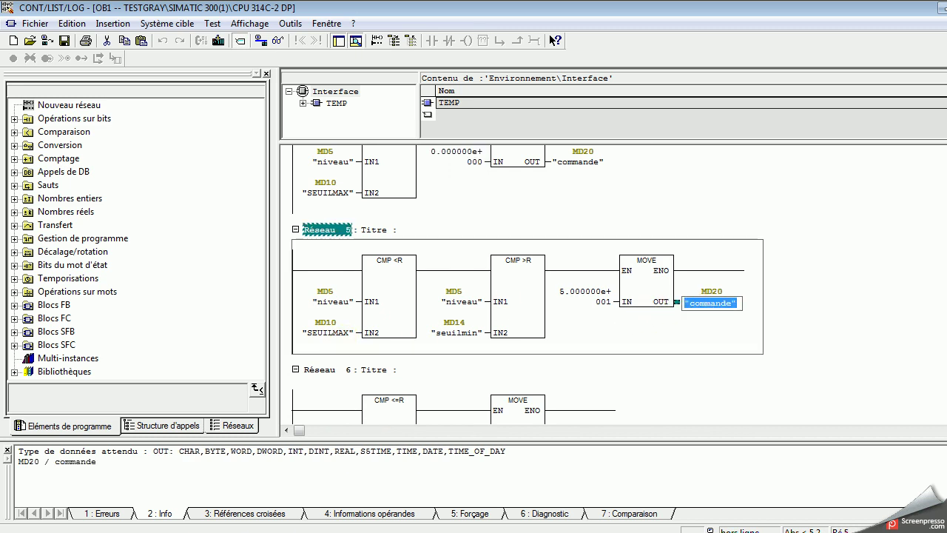
{"action": "scroll", "coordinate": [527, 285], "scroll_direction": "down", "scroll_amount": 5}
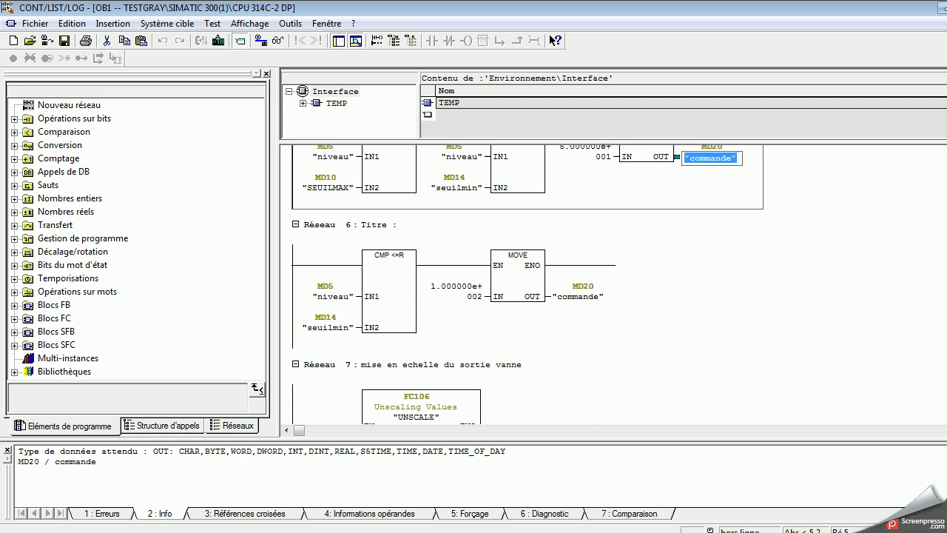
{"action": "scroll", "coordinate": [691, 418], "scroll_direction": "down", "scroll_amount": 1}
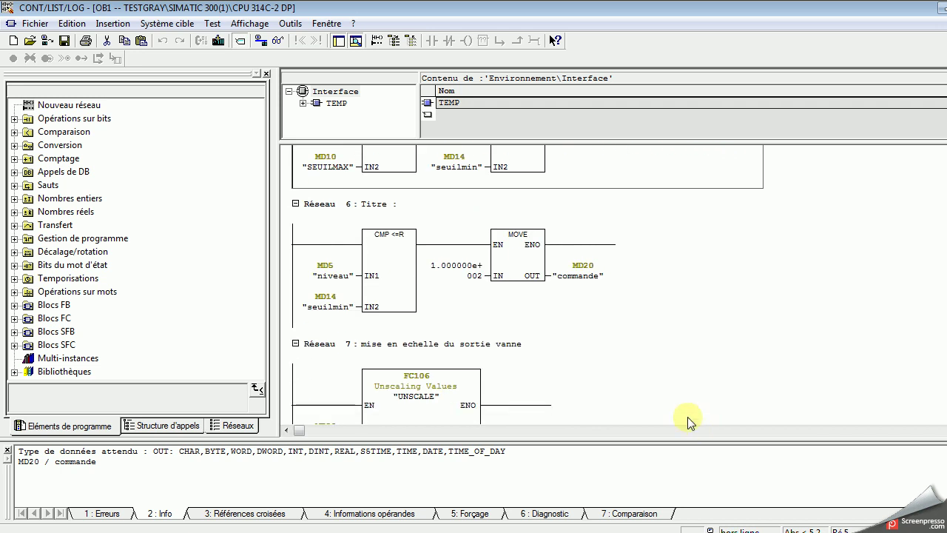
{"action": "left_click", "coordinate": [460, 273]}
{"action": "left_click", "coordinate": [574, 277]}
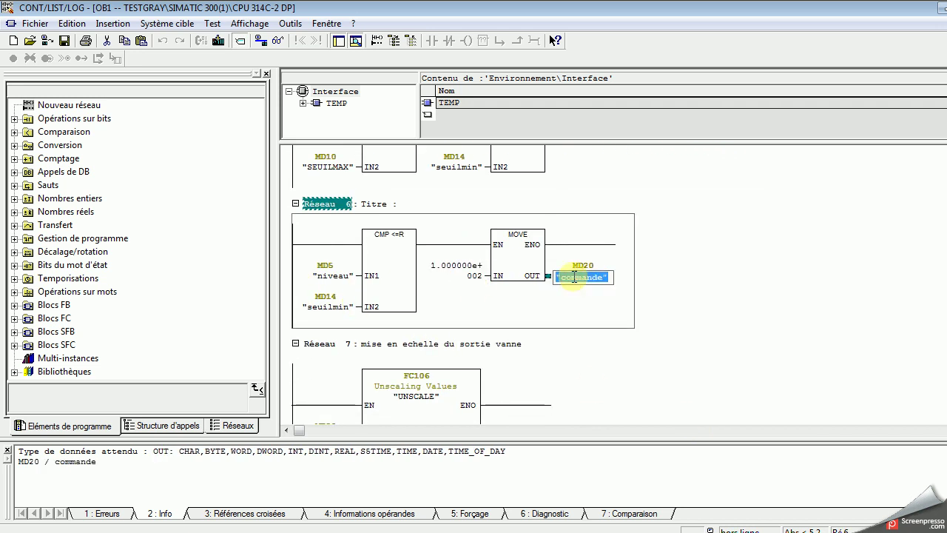
{"action": "scroll", "coordinate": [464, 282], "scroll_direction": "down", "scroll_amount": 1}
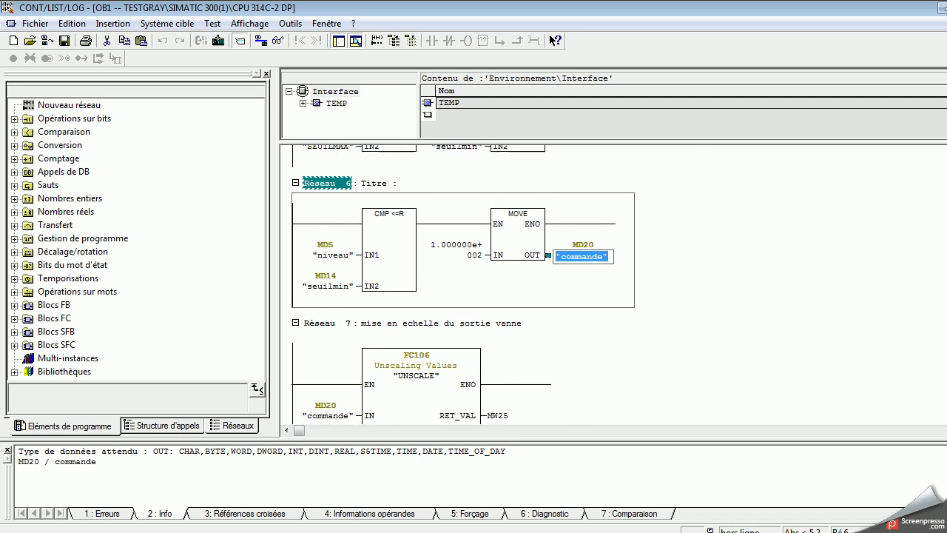
Examine the input, limit and output parameters of the UNSCALE block (FC106) in network 7
{"action": "scroll", "coordinate": [464, 282], "scroll_direction": "down", "scroll_amount": 6}
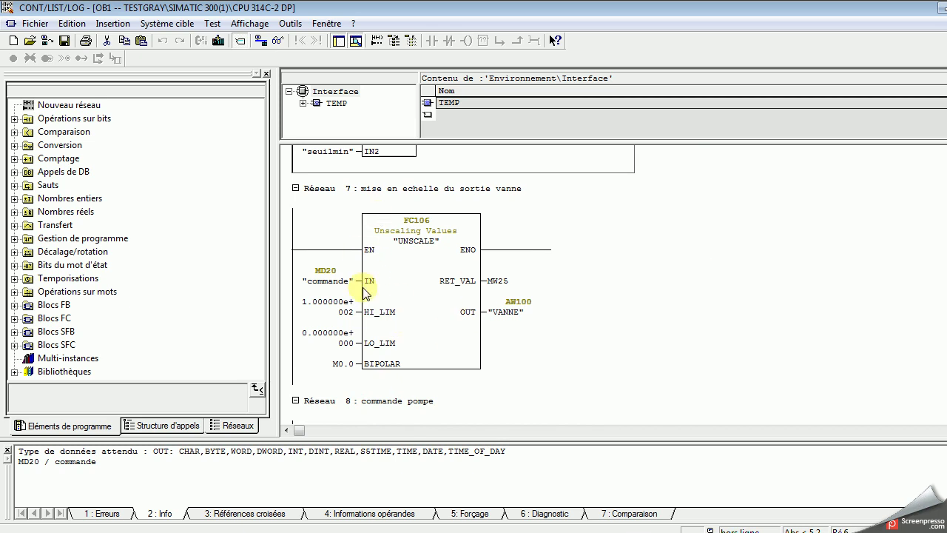
{"action": "left_click", "coordinate": [327, 281]}
{"action": "left_click", "coordinate": [325, 304]}
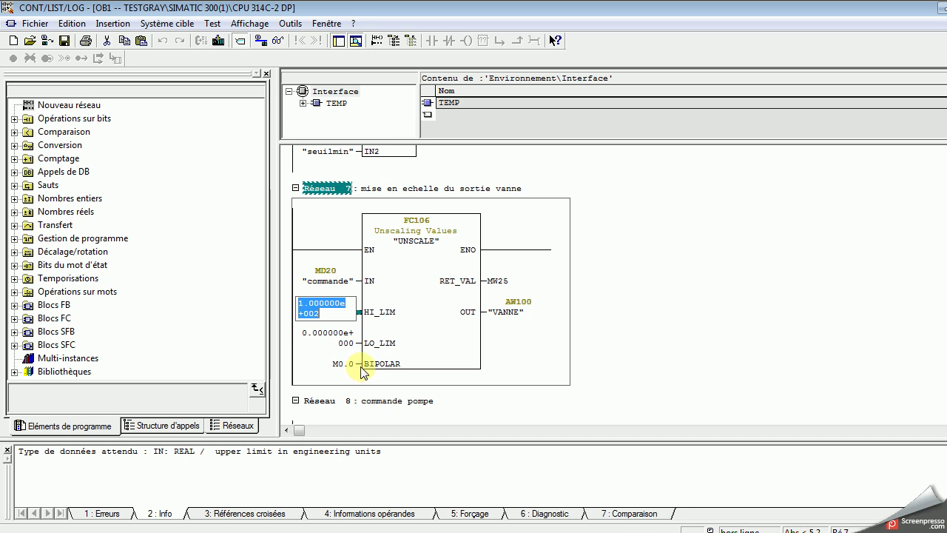
{"action": "left_click", "coordinate": [512, 316]}
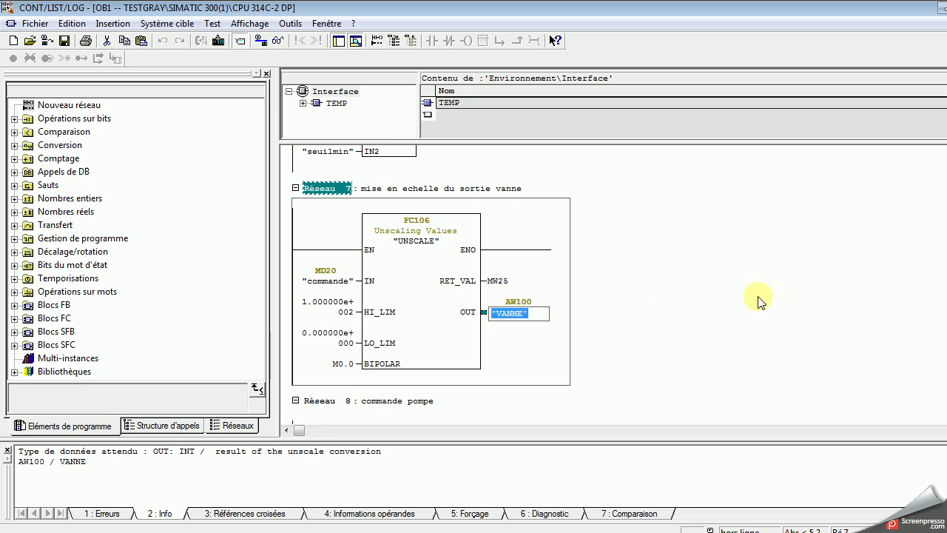
Examine the set/reset logic of the pump command in network 8 and compare it with the tank process slide in PowerPoint
{"action": "scroll", "coordinate": [646, 322], "scroll_direction": "down", "scroll_amount": 4}
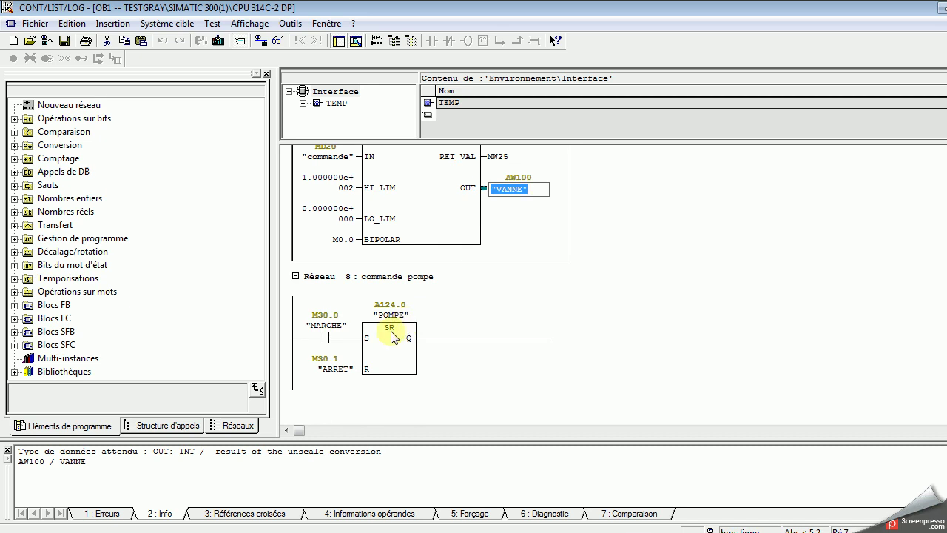
{"action": "left_click", "coordinate": [324, 337]}
{"action": "left_click", "coordinate": [381, 334]}
{"action": "left_click", "coordinate": [338, 370]}
{"action": "left_click", "coordinate": [402, 369]}
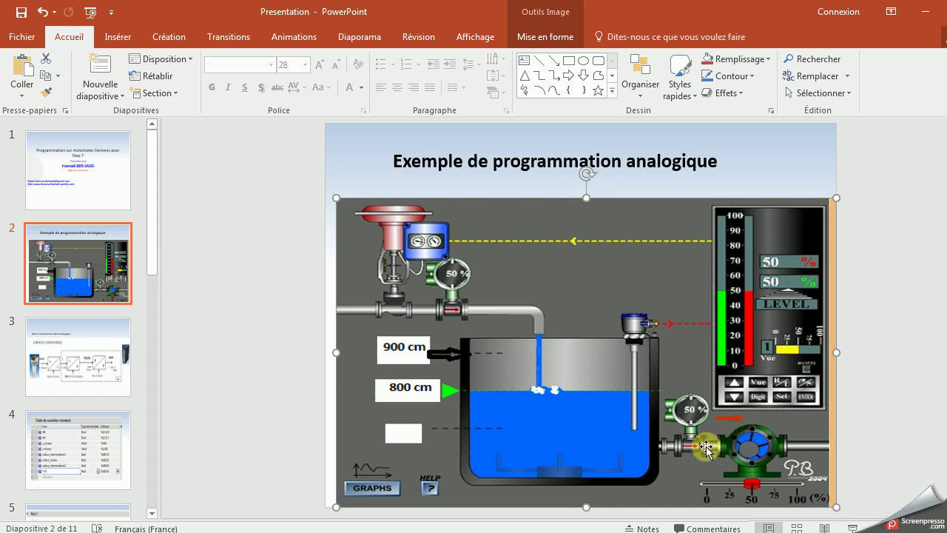
{"action": "left_click", "coordinate": [928, 21]}
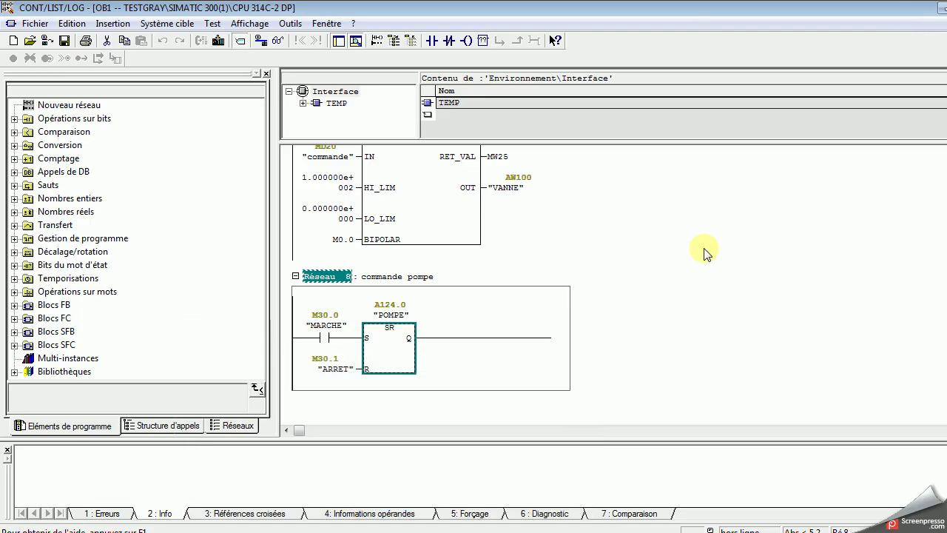
{"action": "scroll", "coordinate": [429, 289], "scroll_direction": "down", "scroll_amount": 2}
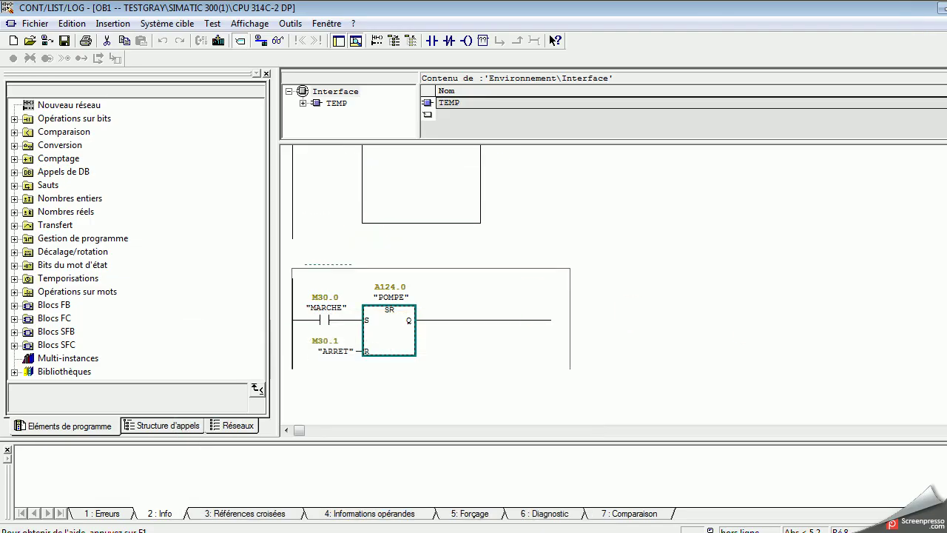
{"action": "scroll", "coordinate": [430, 289], "scroll_direction": "up", "scroll_amount": 4}
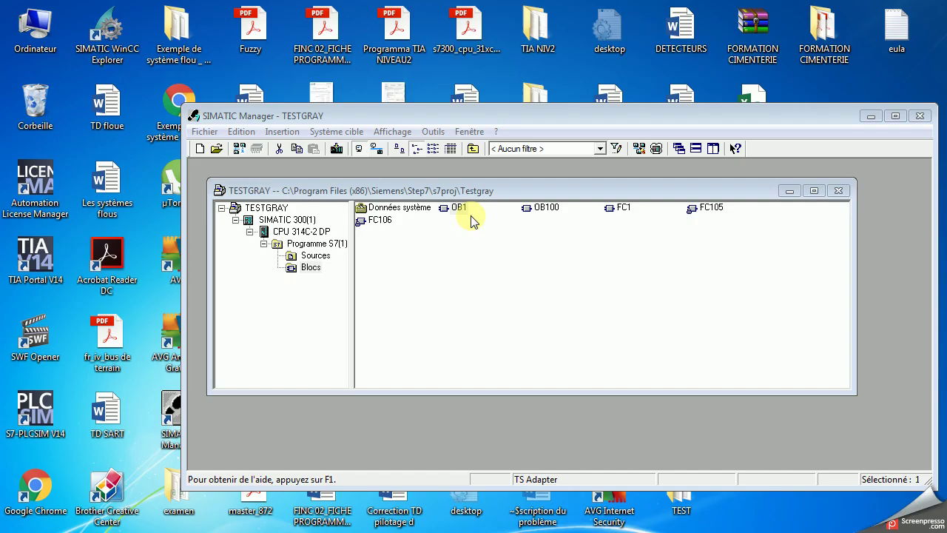
Switch to SIMATIC Manager, select the SIMATIC 300(1) station of project TESTGRAY and start the S7-PLCSIM simulator
{"action": "left_click", "coordinate": [230, 207]}
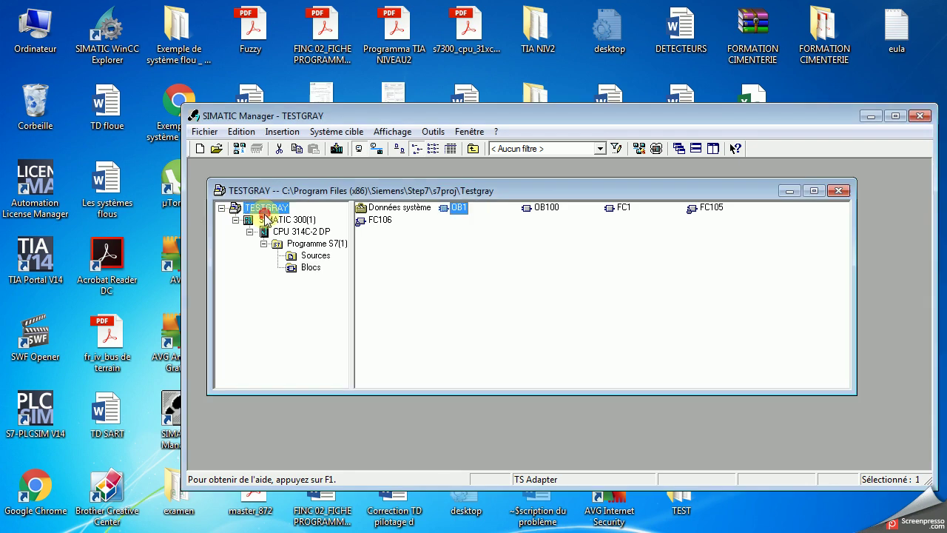
{"action": "left_click", "coordinate": [268, 220]}
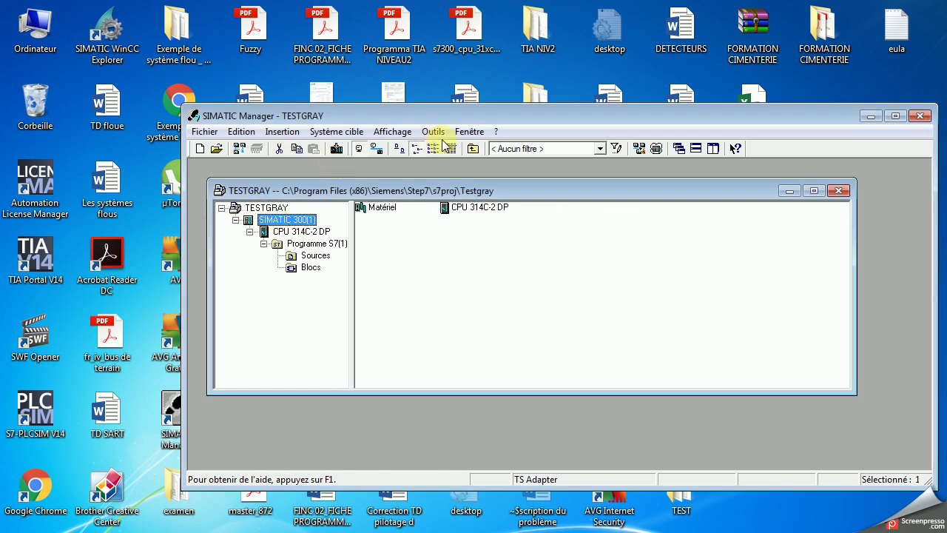
{"action": "left_click", "coordinate": [657, 151]}
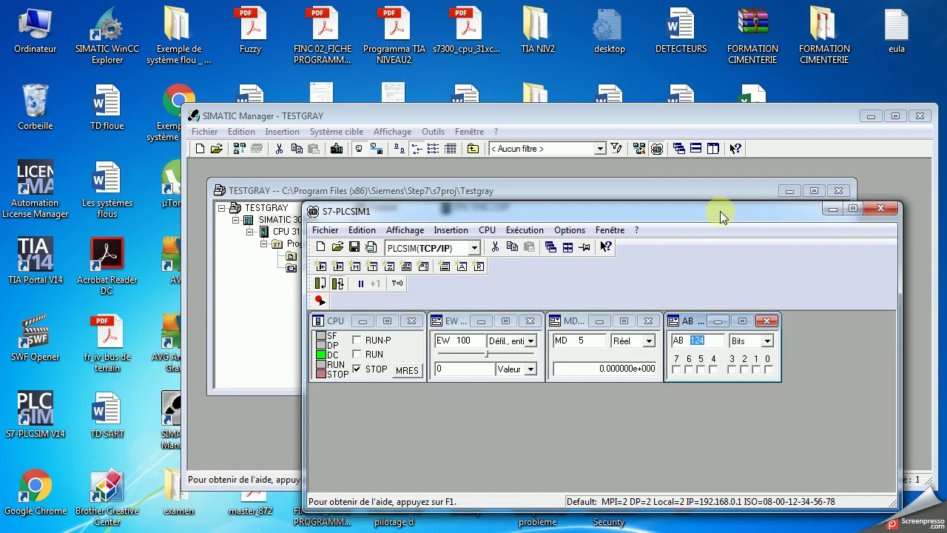
Try to load the SIMATIC 300(1) station into the simulated PLC over the PLCSIM.TCPIP.1 interface
{"action": "left_click", "coordinate": [289, 221]}
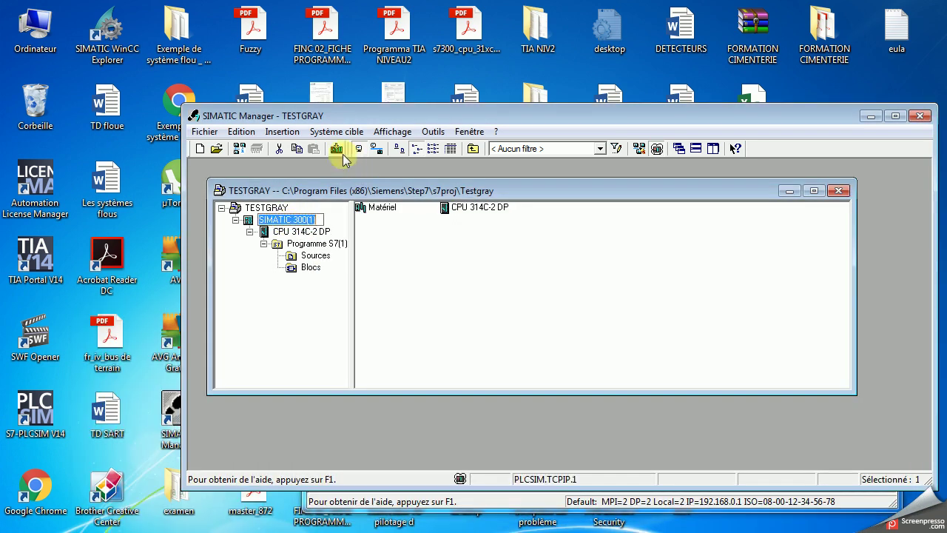
{"action": "left_click", "coordinate": [337, 148]}
{"action": "left_click", "coordinate": [675, 246]}
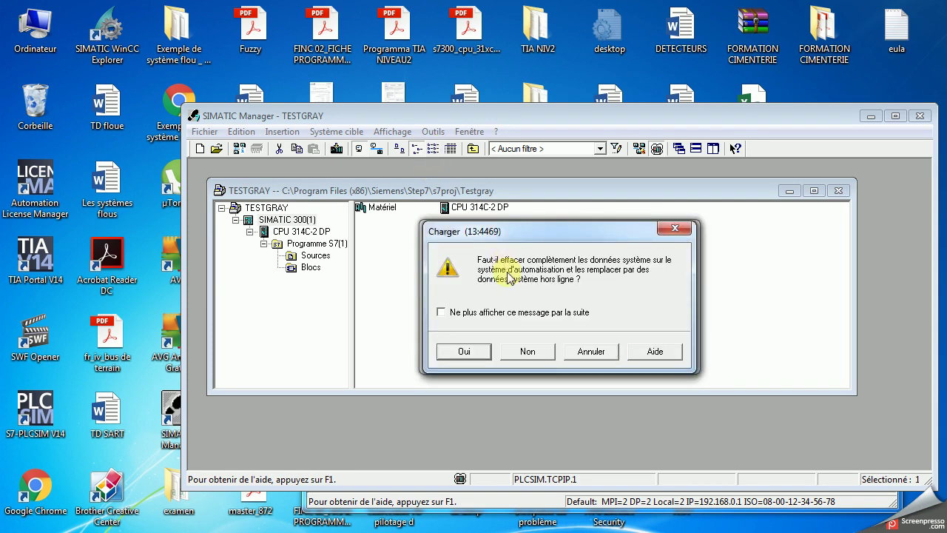
{"action": "left_click", "coordinate": [544, 356]}
{"action": "left_click", "coordinate": [467, 334]}
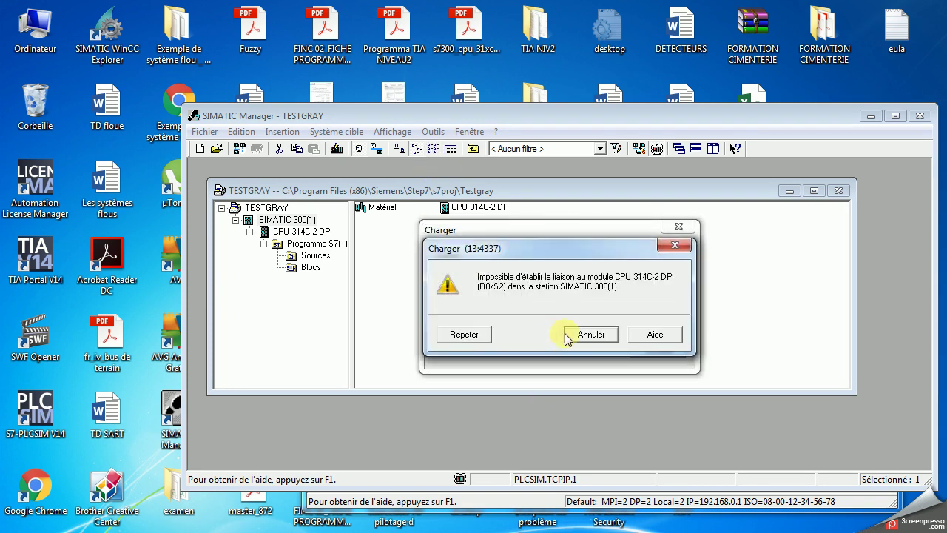
{"action": "left_click", "coordinate": [569, 334]}
{"action": "left_click", "coordinate": [467, 336]}
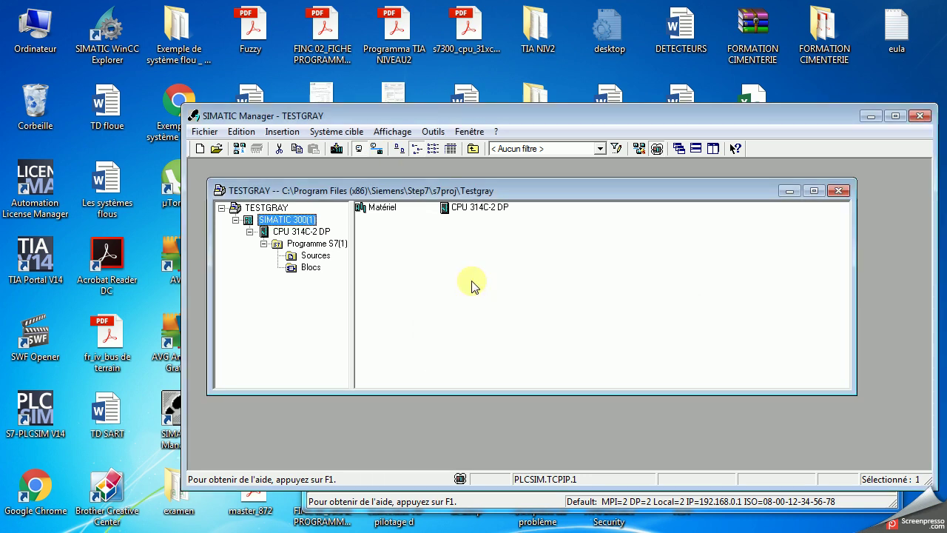
Set the PG/PC interface to the PLCSIM.MPI_internal.1 parameter set and accept the changed access path
{"action": "left_click", "coordinate": [435, 133]}
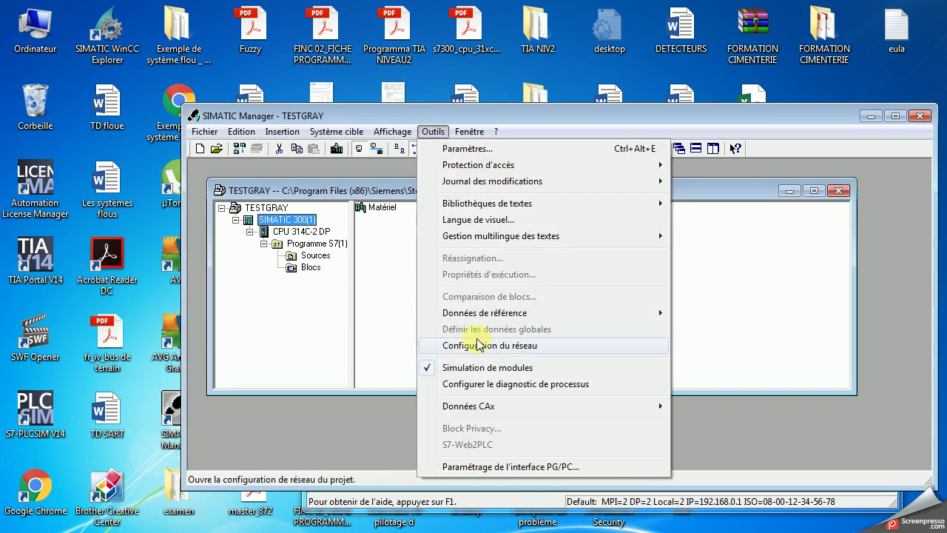
{"action": "left_click", "coordinate": [455, 463]}
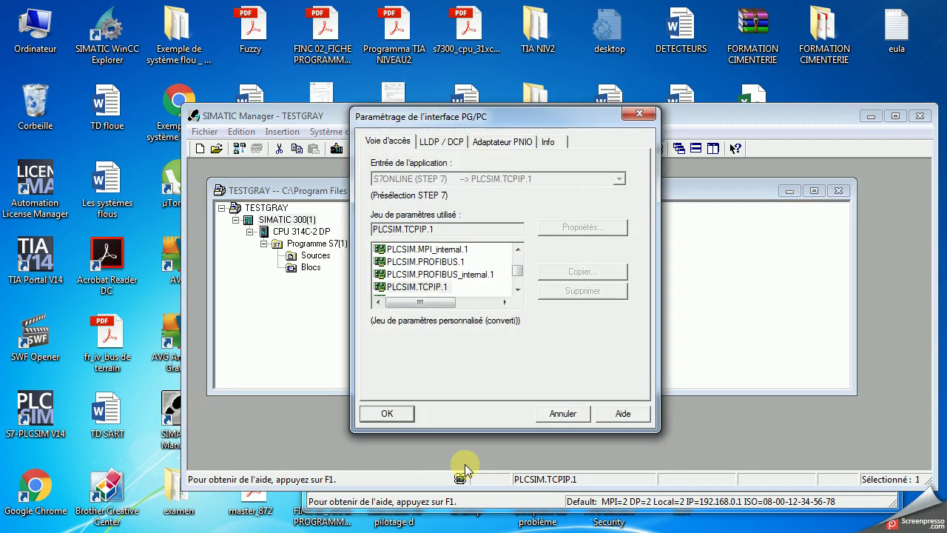
{"action": "left_click", "coordinate": [441, 249]}
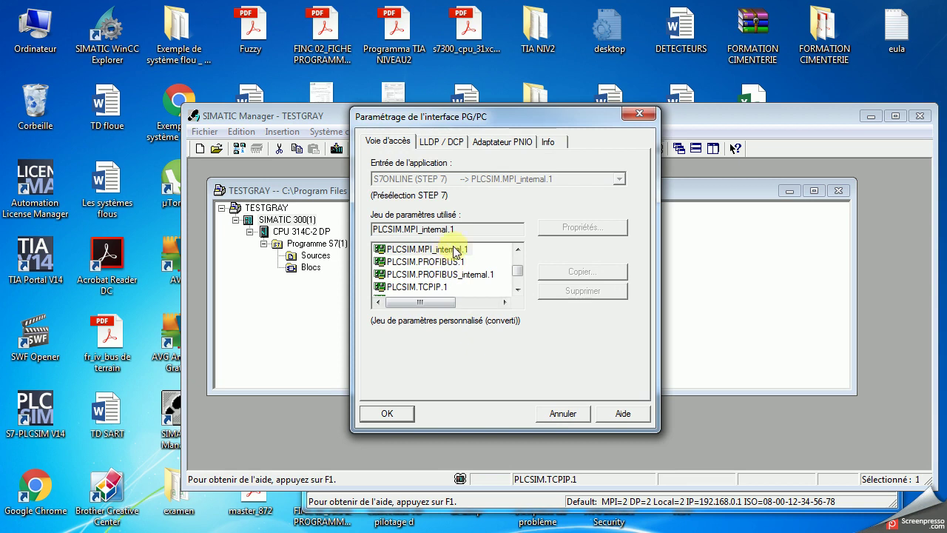
{"action": "left_click", "coordinate": [392, 412]}
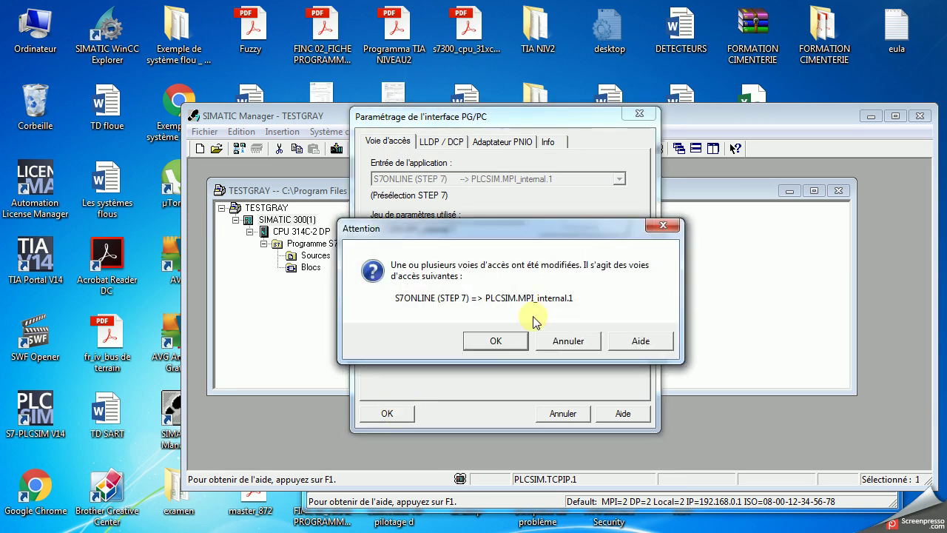
{"action": "left_click", "coordinate": [495, 341]}
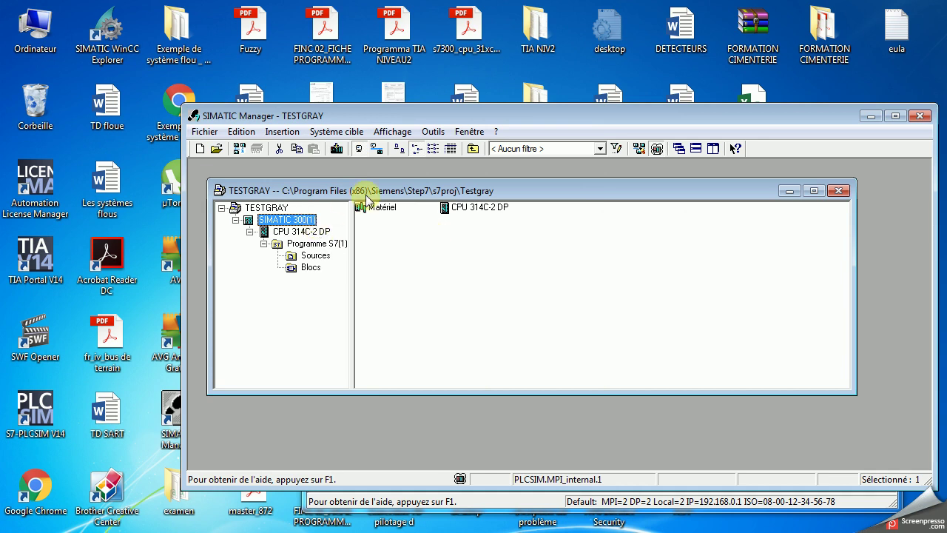
Load the SIMATIC 300(1) station into the simulated PLC, replacing its system data with the offline data
{"action": "left_click", "coordinate": [337, 148]}
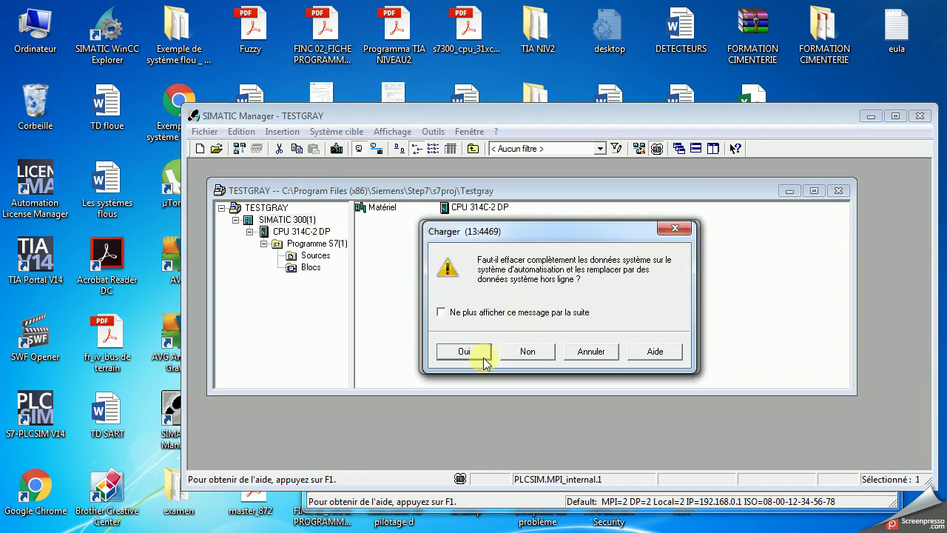
{"action": "left_click", "coordinate": [483, 359]}
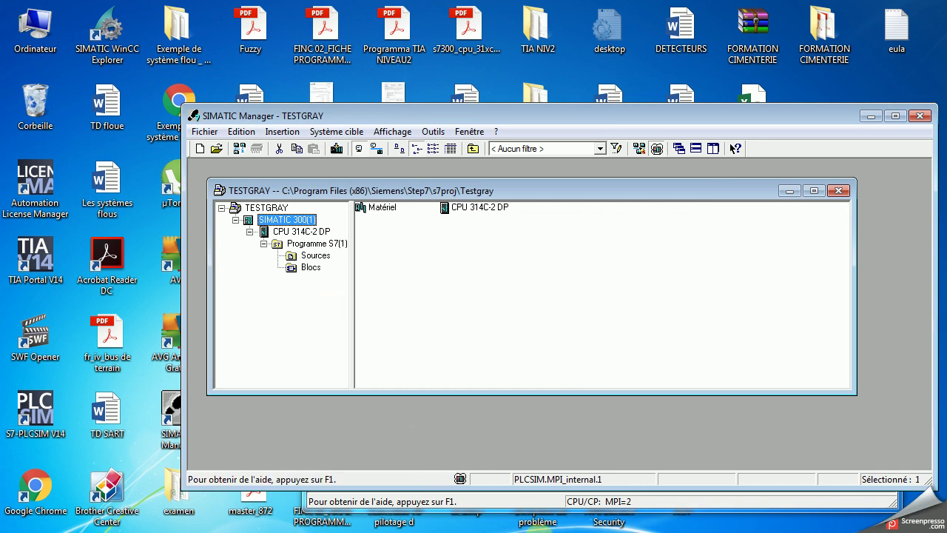
{"action": "left_click", "coordinate": [536, 320]}
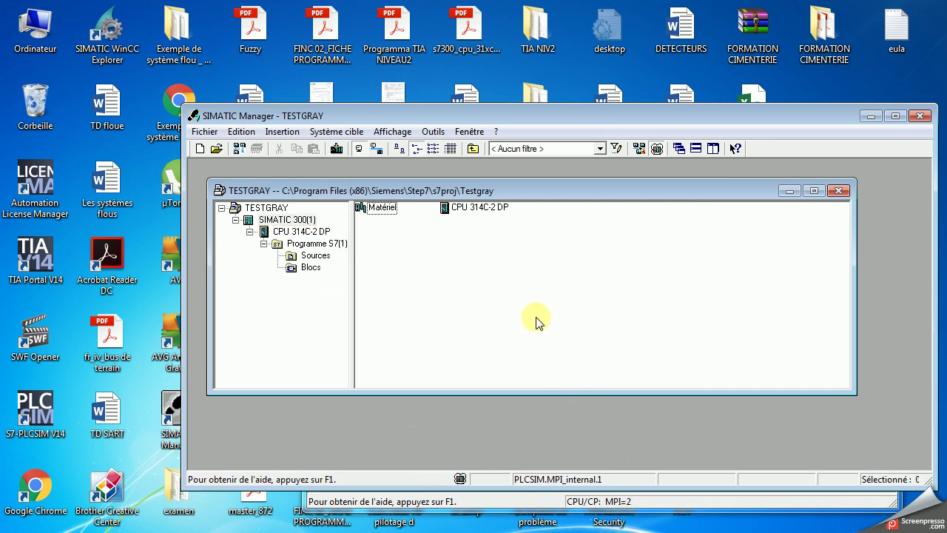
Start WinCC Explorer, dismiss the missing-project notice and create a single-user project named SCADARESERVOIR in the Nouveau dossier folder
{"action": "double_click", "coordinate": [117, 49]}
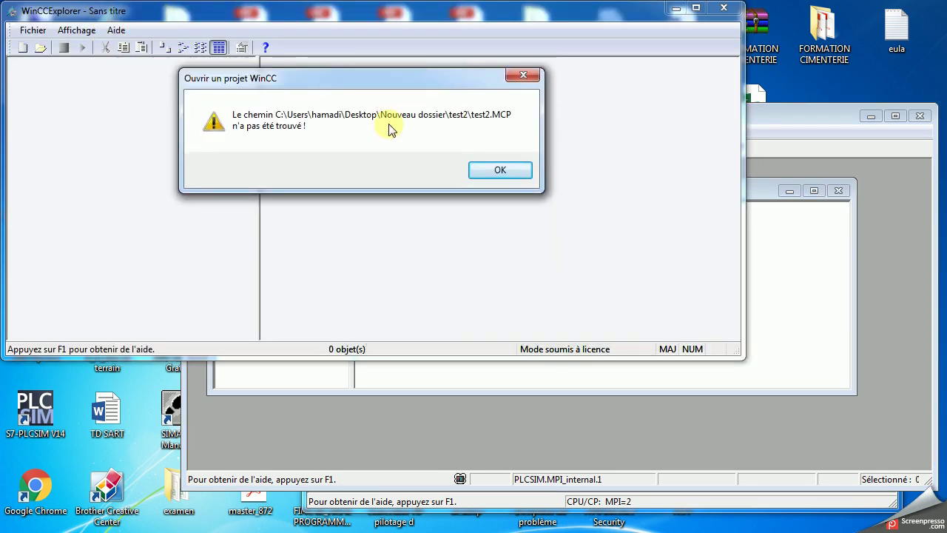
{"action": "left_click", "coordinate": [489, 172]}
{"action": "left_click", "coordinate": [33, 30]}
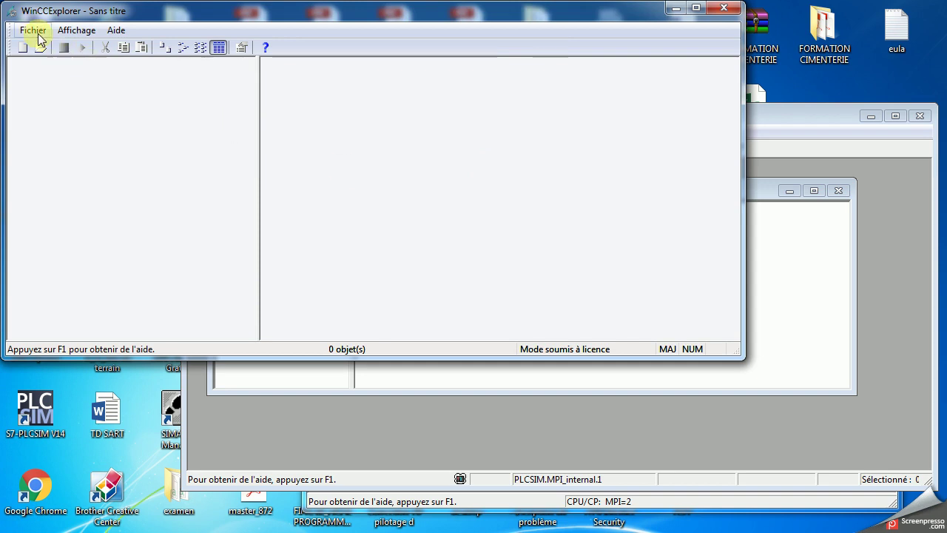
{"action": "left_click", "coordinate": [41, 45]}
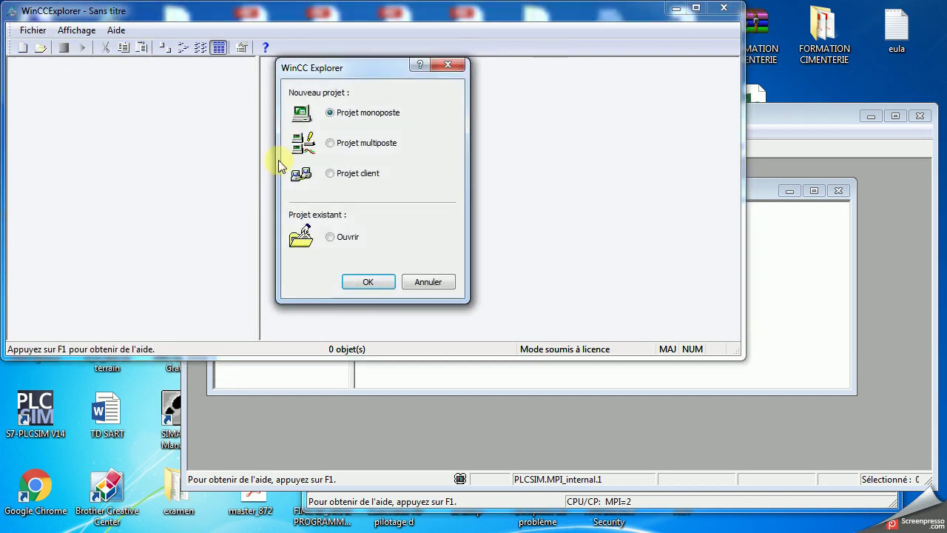
{"action": "left_click", "coordinate": [364, 280]}
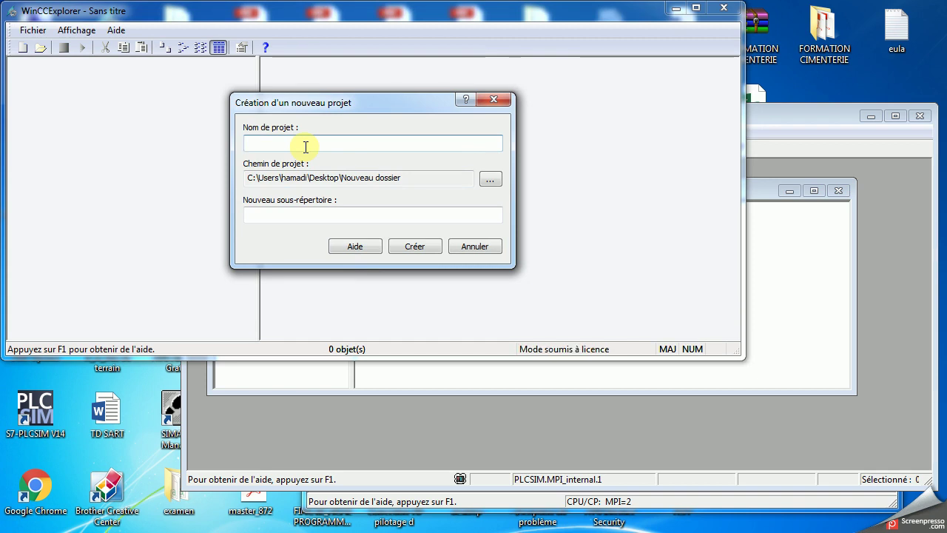
{"action": "type", "text": "SC"}
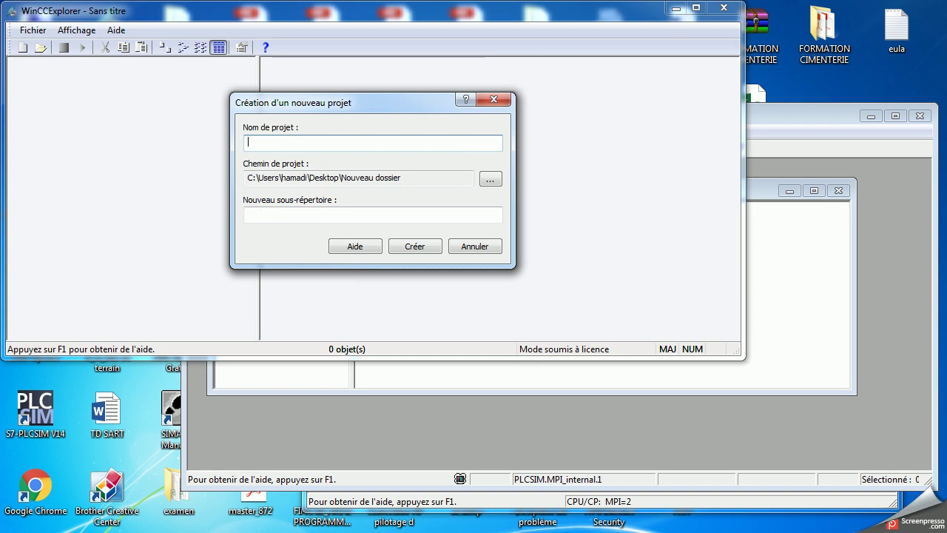
{"action": "type", "text": "ADARESERVOIR"}
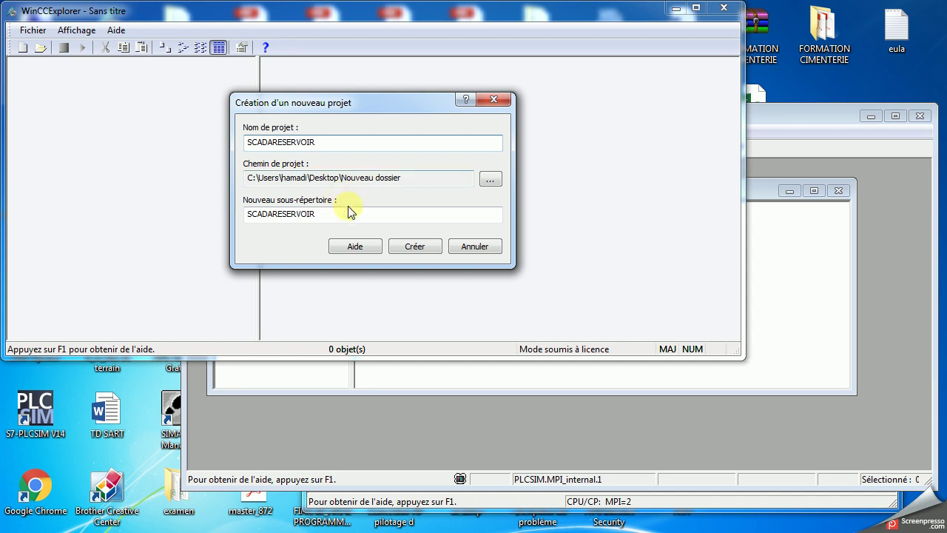
{"action": "left_click", "coordinate": [412, 246]}
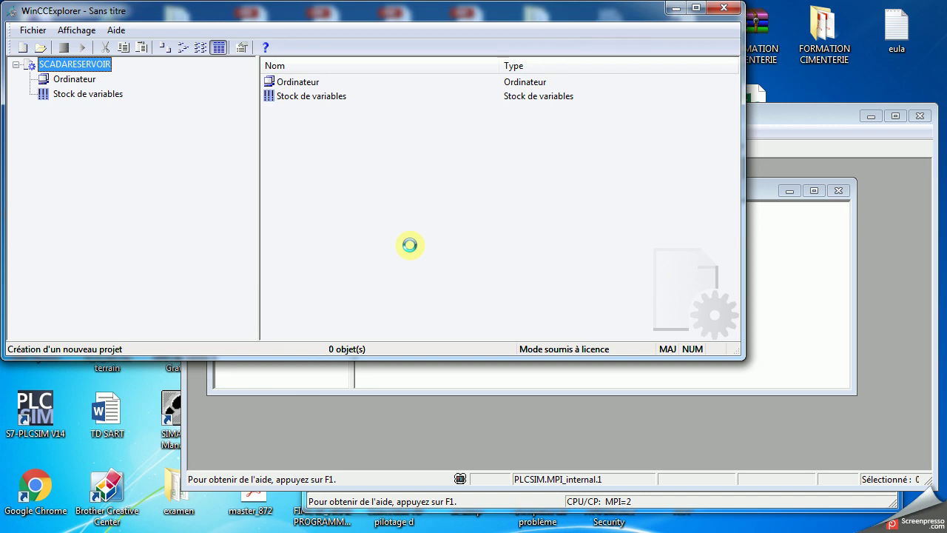
Open the tag management (Stock de variables) of the SCADARESERVOIR project in WinCC Configuration Studio
{"action": "left_click", "coordinate": [74, 29]}
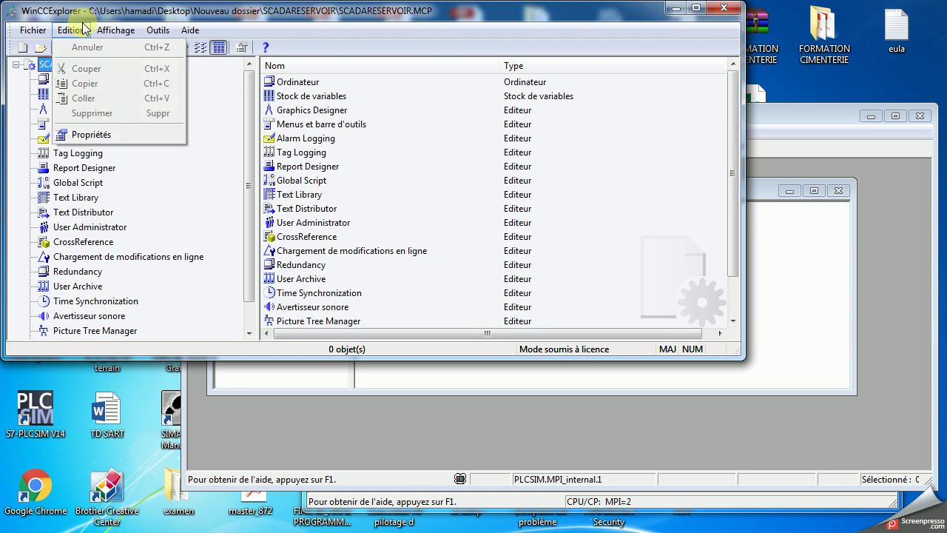
{"action": "left_click", "coordinate": [88, 18]}
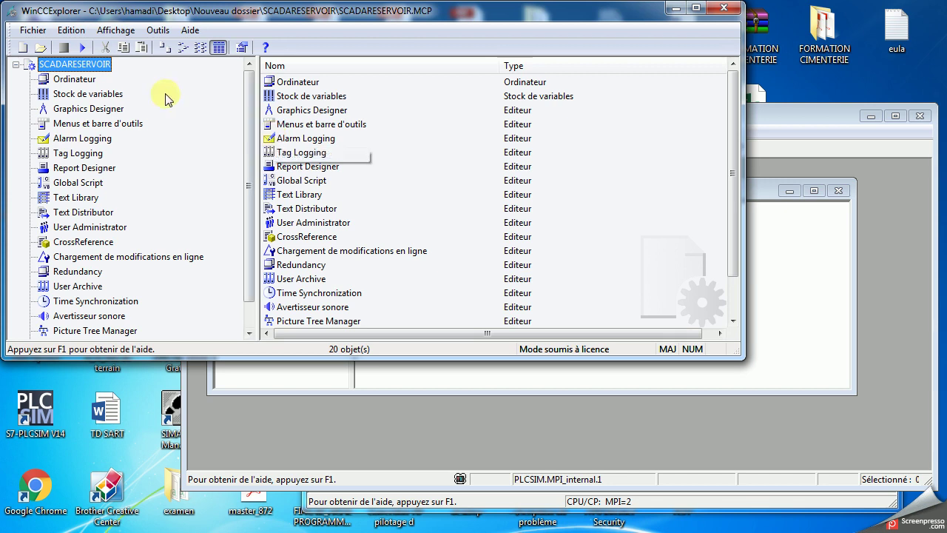
{"action": "left_click", "coordinate": [89, 94]}
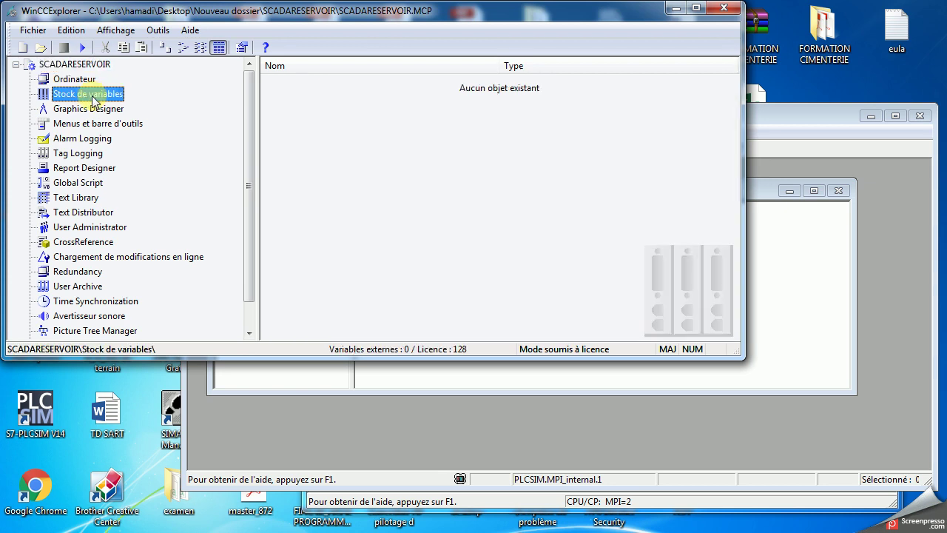
{"action": "right_click", "coordinate": [368, 124]}
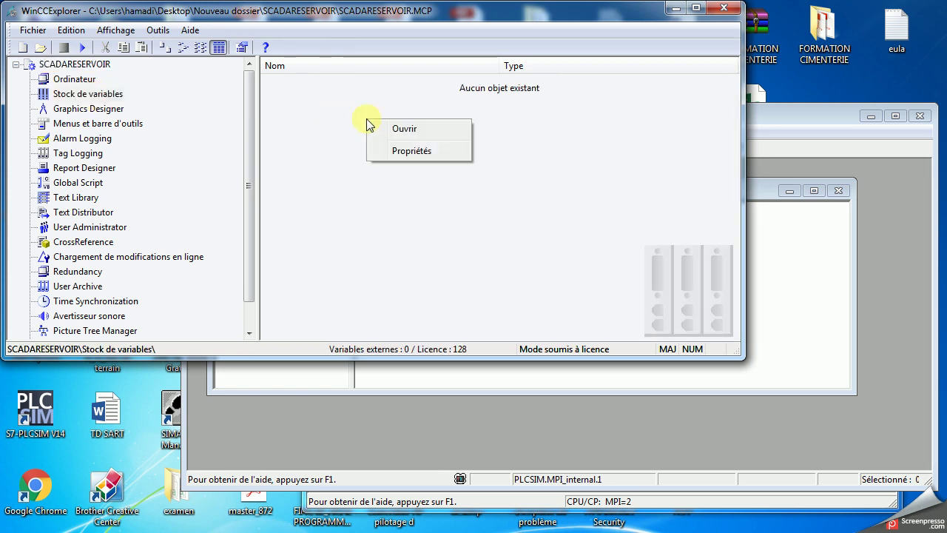
{"action": "left_click", "coordinate": [408, 128]}
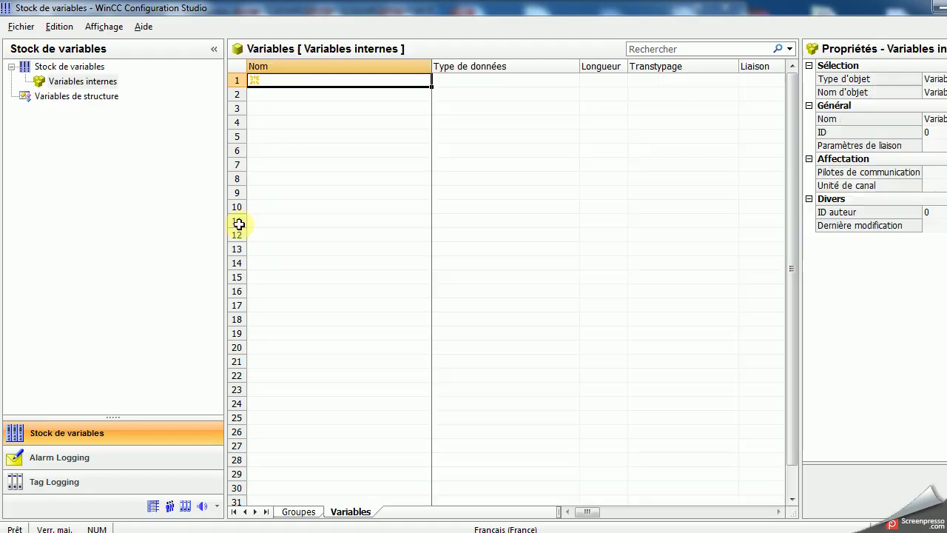
Add the SIMATIC S7 Protocol Suite communication driver to the tag management
{"action": "left_click", "coordinate": [71, 68]}
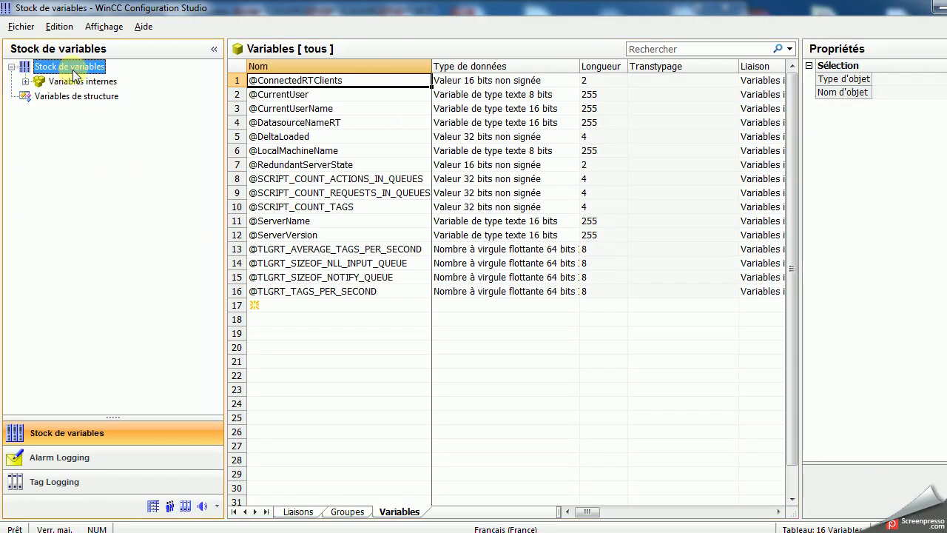
{"action": "right_click", "coordinate": [75, 75]}
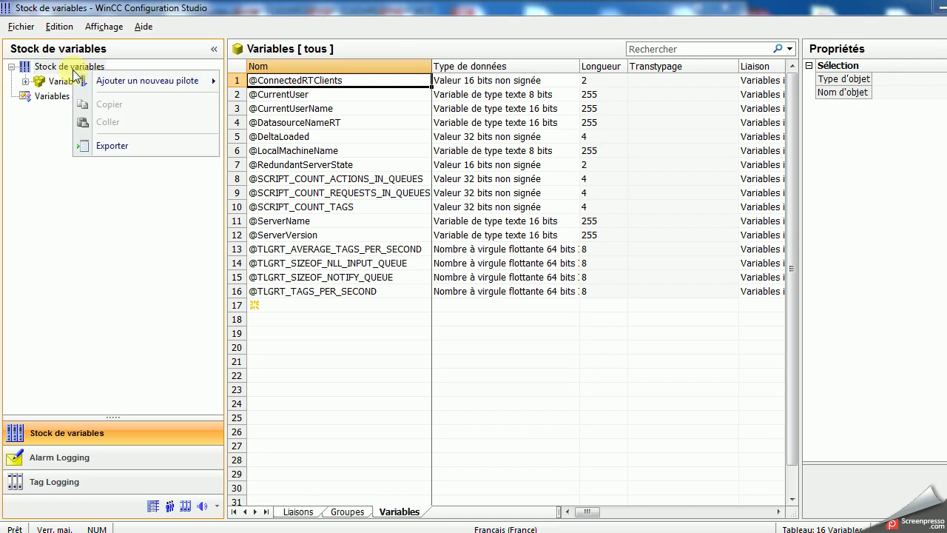
{"action": "mouse_move", "coordinate": [107, 85]}
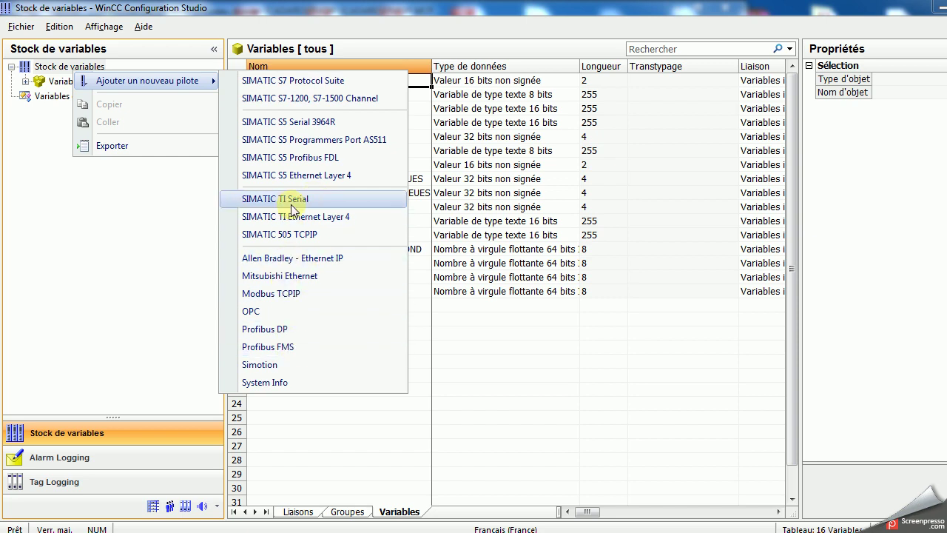
{"action": "left_click", "coordinate": [295, 83]}
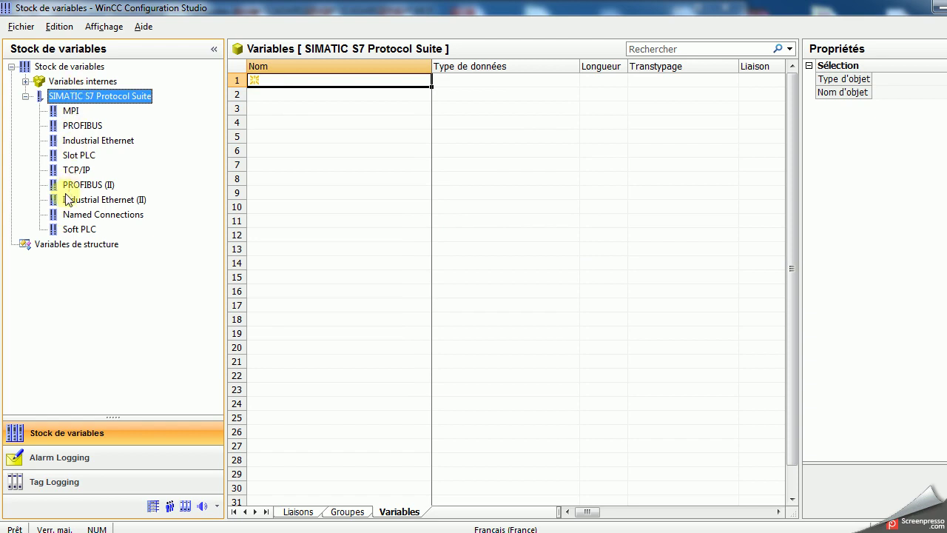
Look through the MPI, PROFIBUS, Industrial Ethernet, Slot PLC and Industrial Ethernet (II) channel units of the S7 driver
{"action": "left_click", "coordinate": [71, 111]}
{"action": "left_click", "coordinate": [76, 126]}
{"action": "left_click", "coordinate": [77, 142]}
{"action": "left_click", "coordinate": [75, 155]}
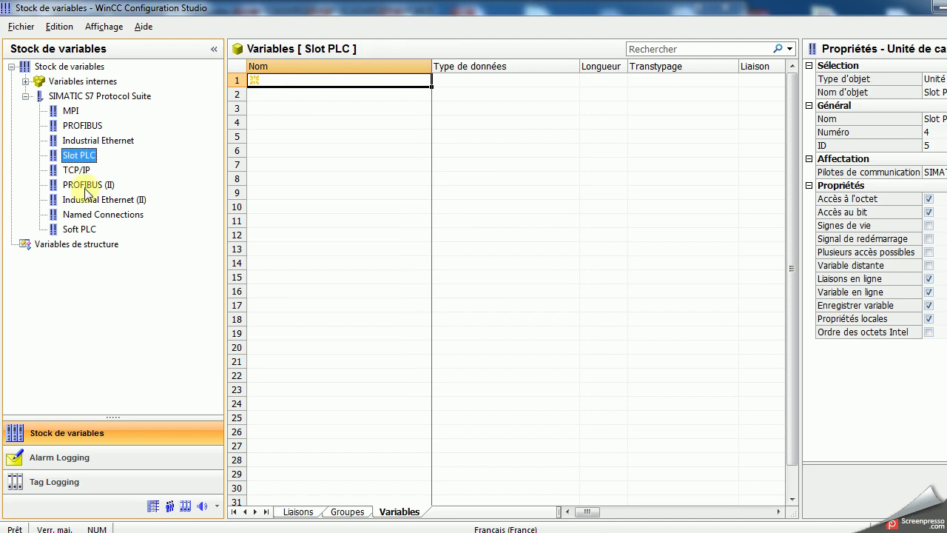
{"action": "left_click", "coordinate": [83, 200]}
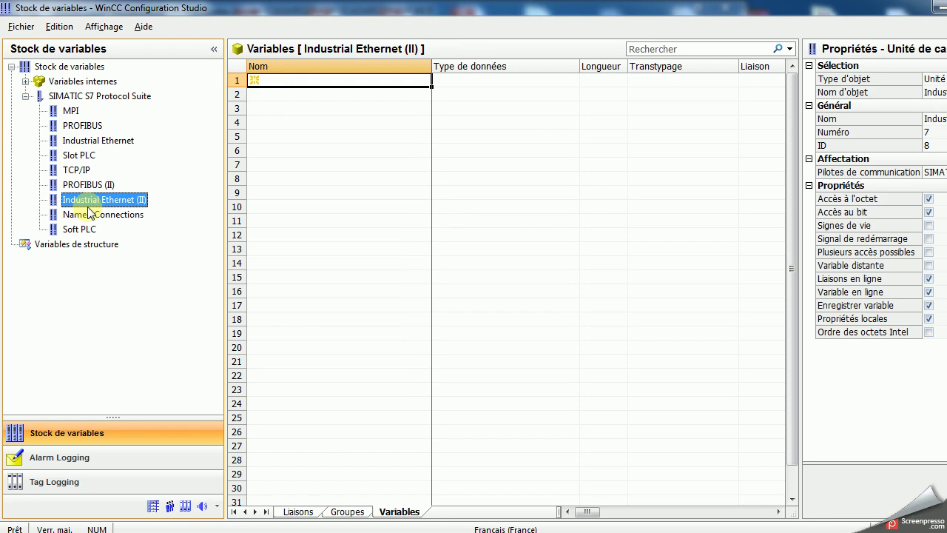
Set the logical device name in the MPI channel's system parameters to PLCSIM.MPI_internal.1
{"action": "left_click", "coordinate": [73, 112]}
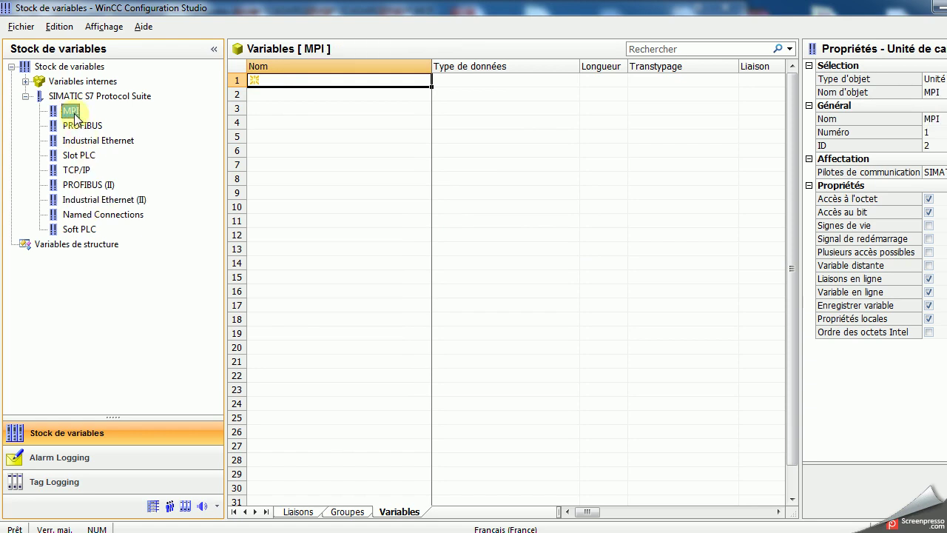
{"action": "right_click", "coordinate": [77, 118]}
{"action": "key", "text": "Escape"}
{"action": "right_click", "coordinate": [72, 115]}
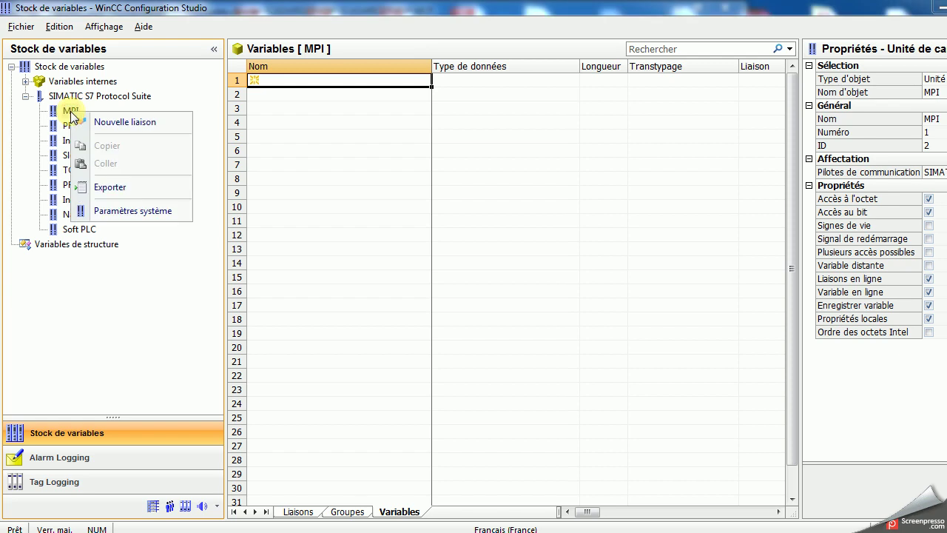
{"action": "left_click", "coordinate": [123, 213]}
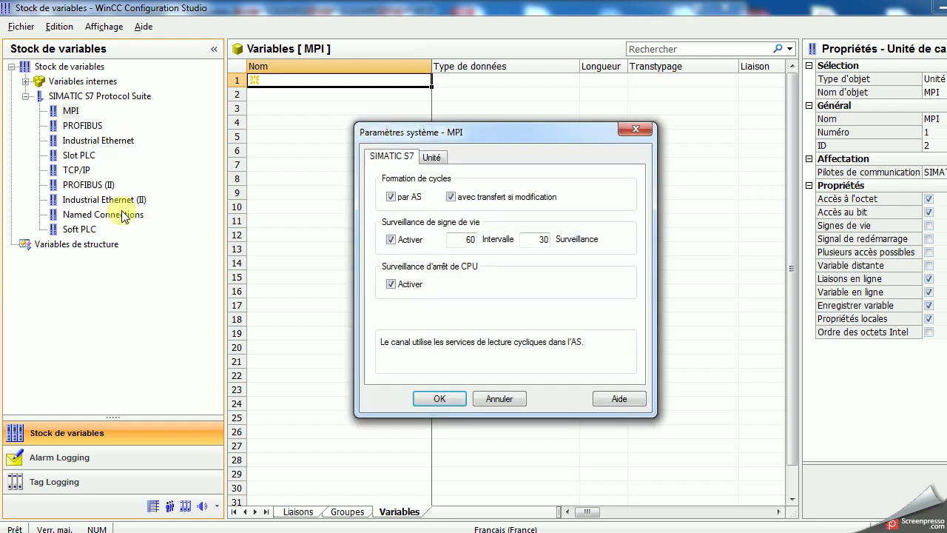
{"action": "left_click", "coordinate": [428, 159]}
{"action": "left_click", "coordinate": [518, 229]}
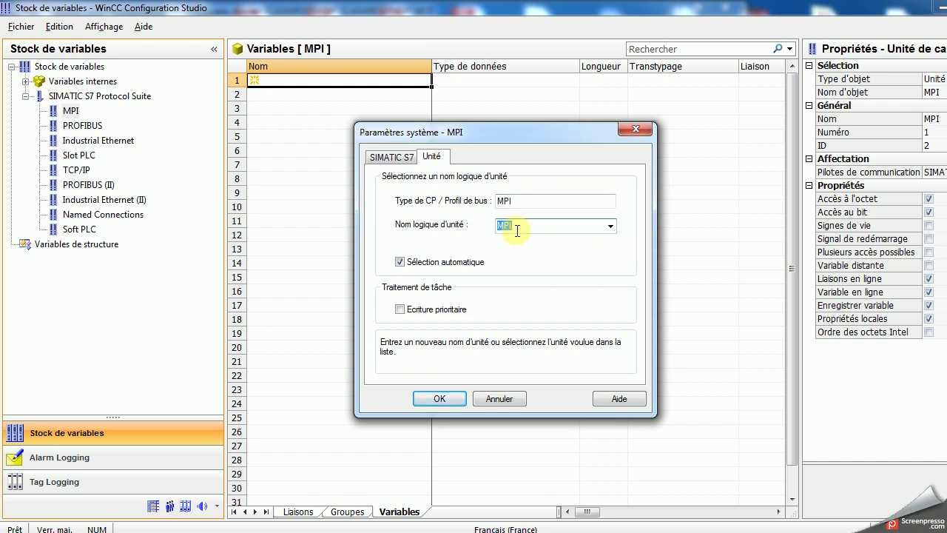
{"action": "left_click", "coordinate": [611, 228]}
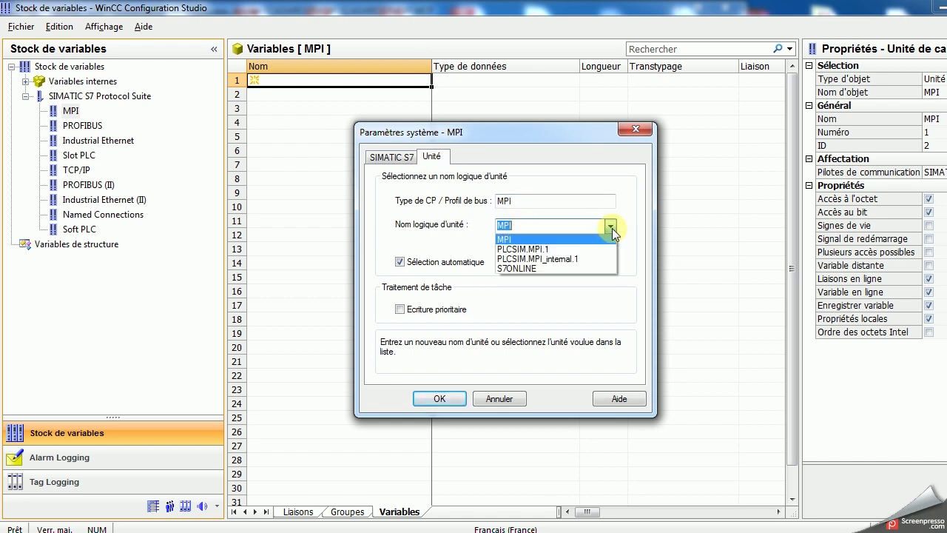
{"action": "left_click", "coordinate": [575, 258]}
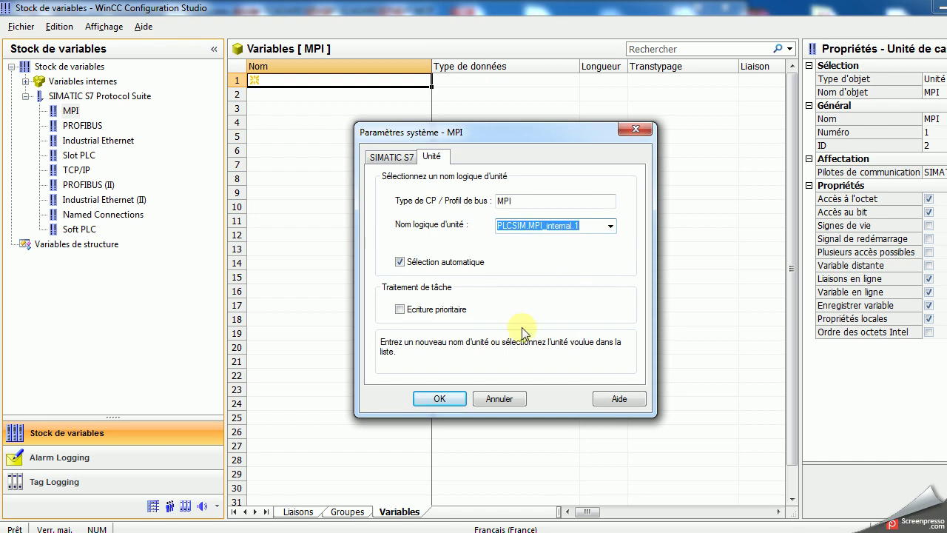
{"action": "left_click", "coordinate": [438, 399]}
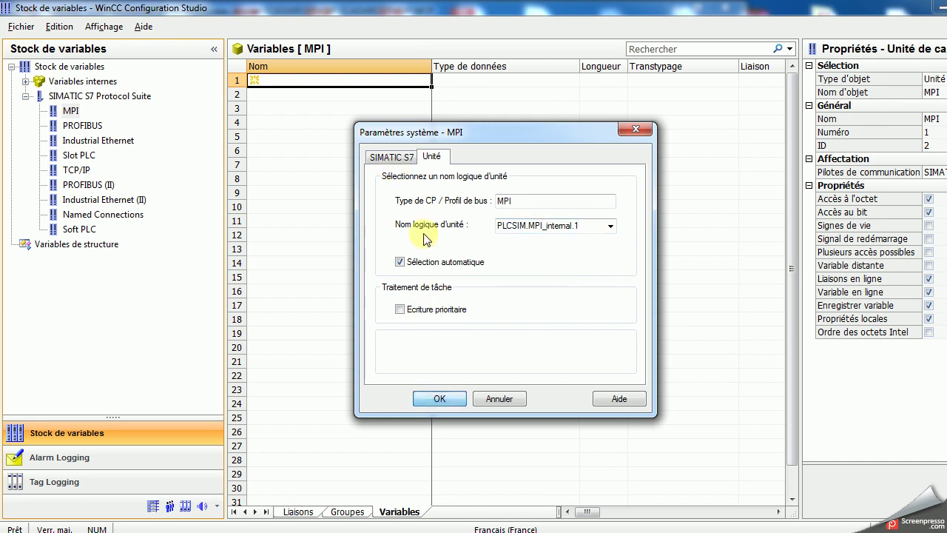
{"action": "left_click", "coordinate": [398, 160]}
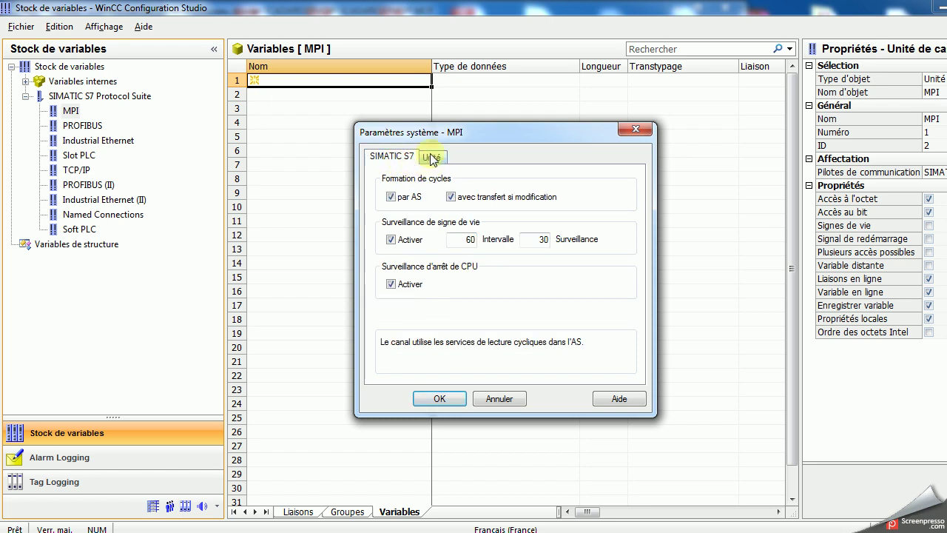
{"action": "left_click", "coordinate": [432, 159]}
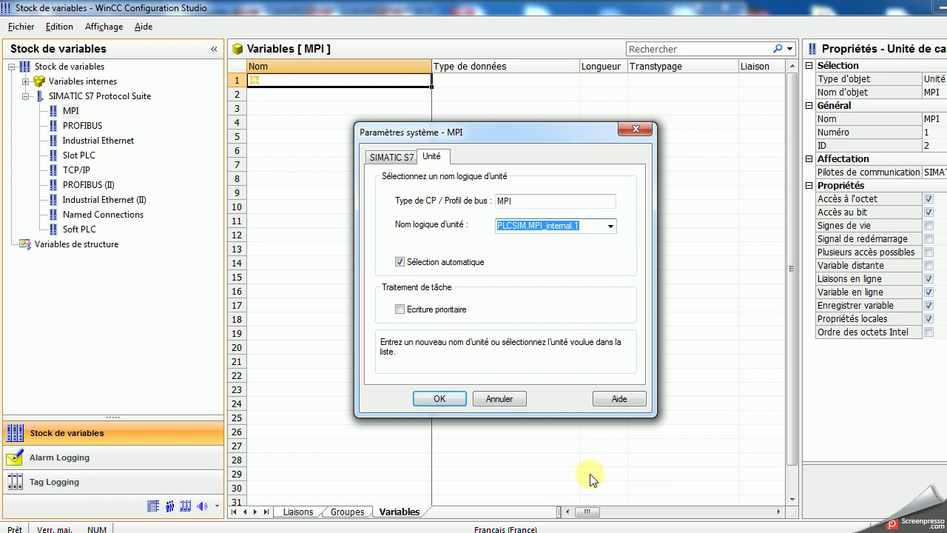
{"action": "left_click", "coordinate": [443, 398]}
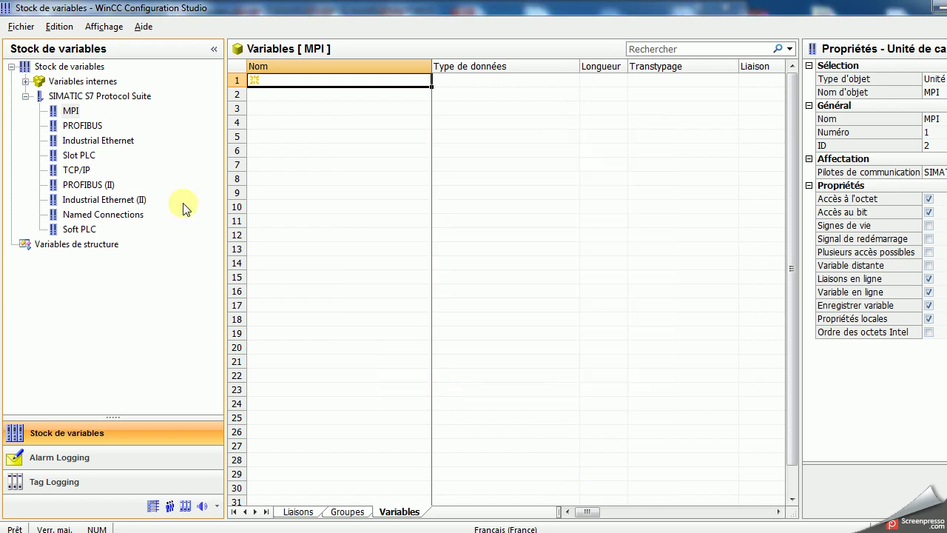
Create a new connection under the MPI channel with its default name and open its connection parameters
{"action": "right_click", "coordinate": [62, 115]}
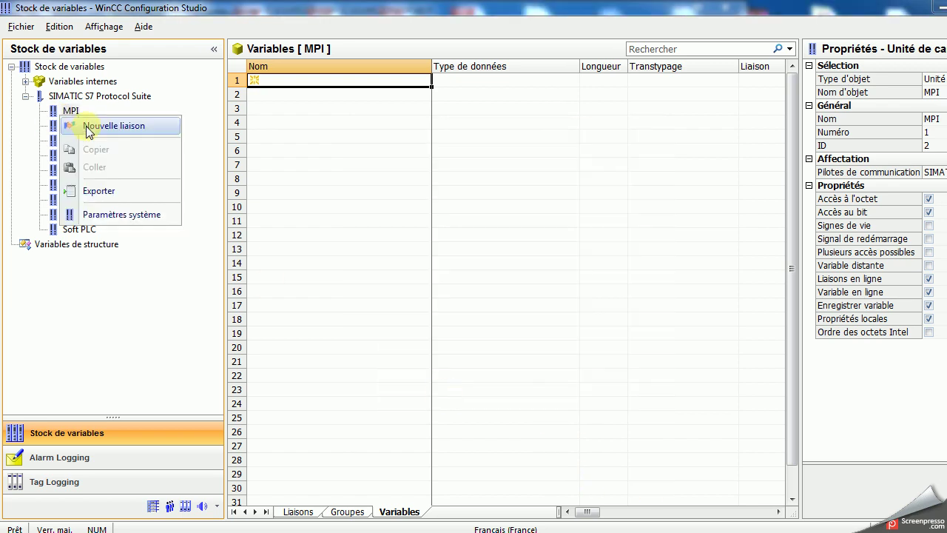
{"action": "left_click", "coordinate": [87, 125]}
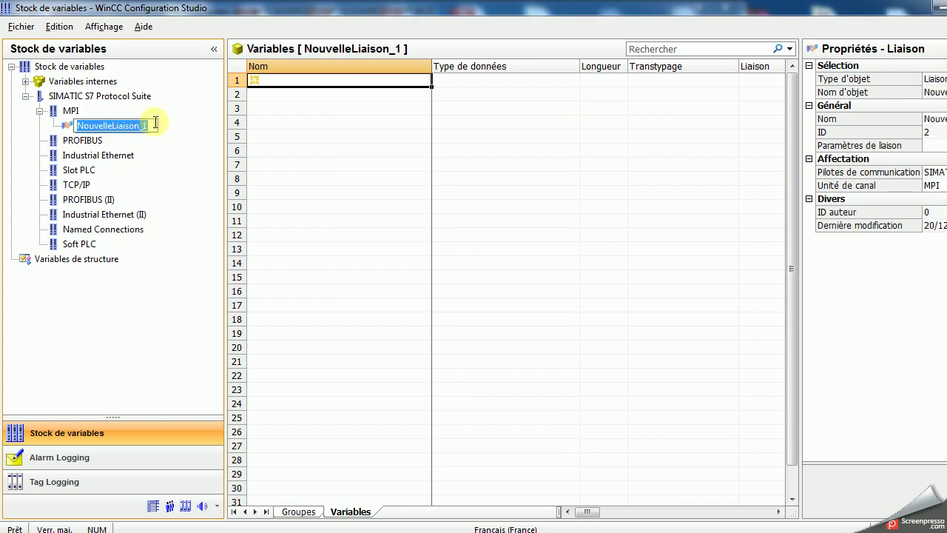
{"action": "right_click", "coordinate": [68, 125]}
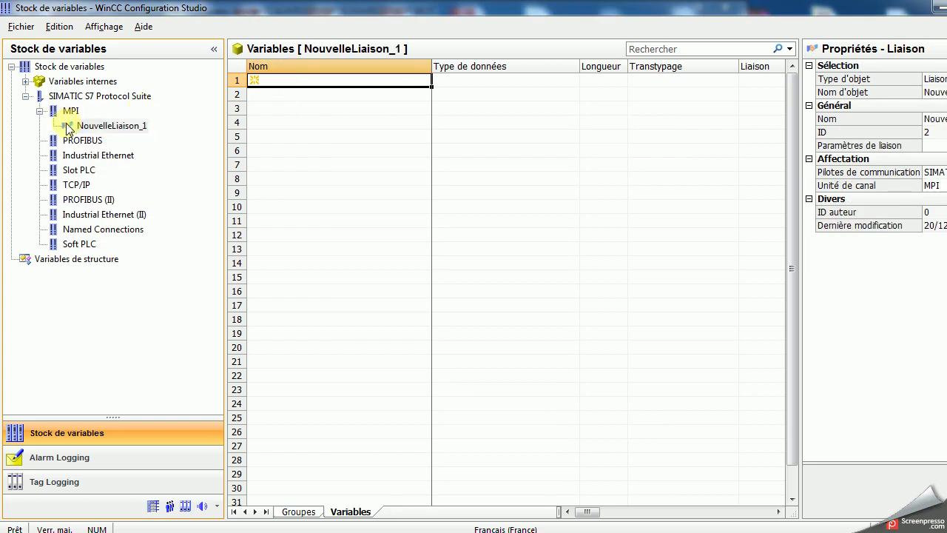
{"action": "left_click", "coordinate": [122, 266]}
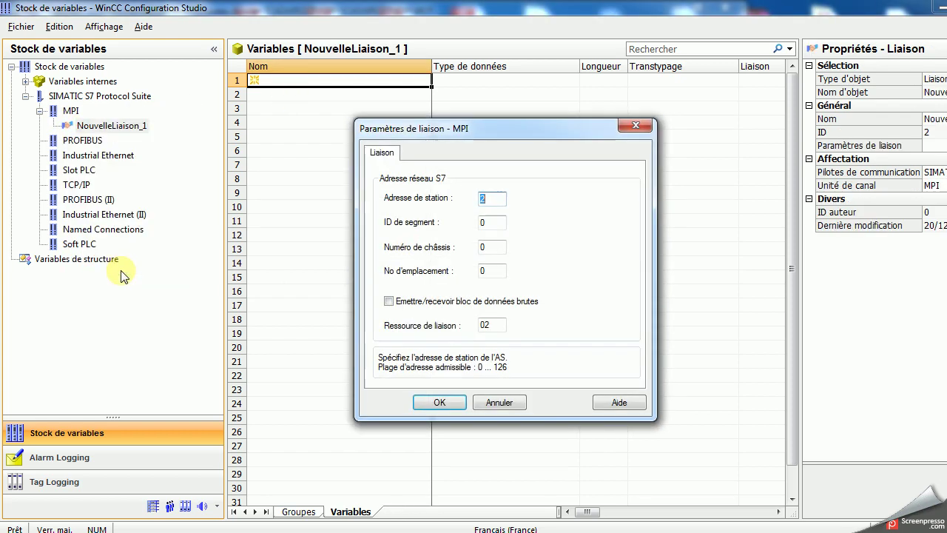
Check the simulated CPU's MPI address in S7-PLCSIM against the station address in the connection parameters
{"action": "left_click", "coordinate": [489, 271]}
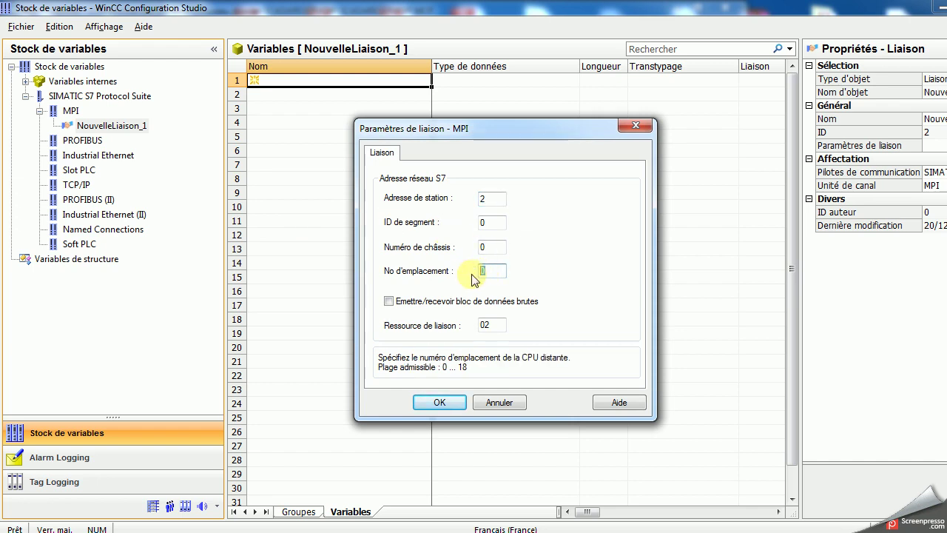
{"action": "key", "text": "alt+Tab"}
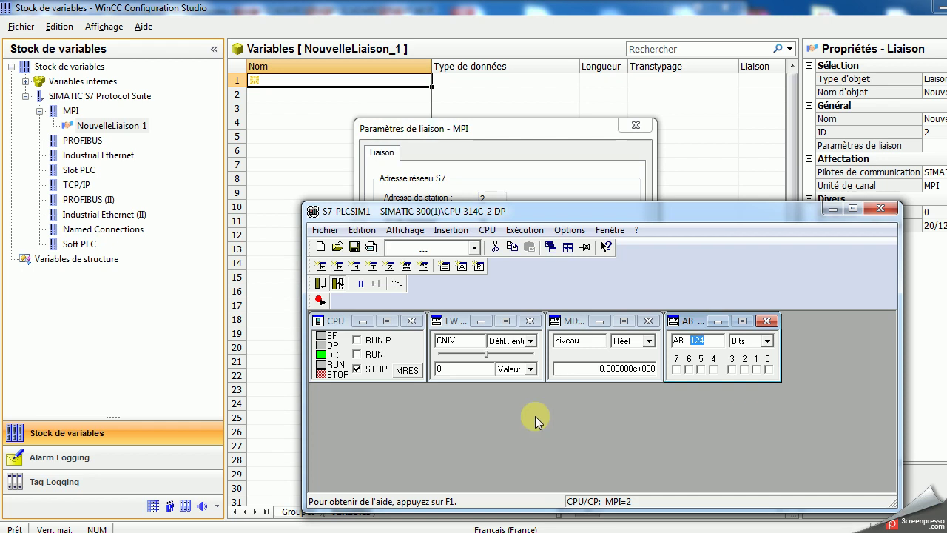
{"action": "key", "text": "alt+Tab"}
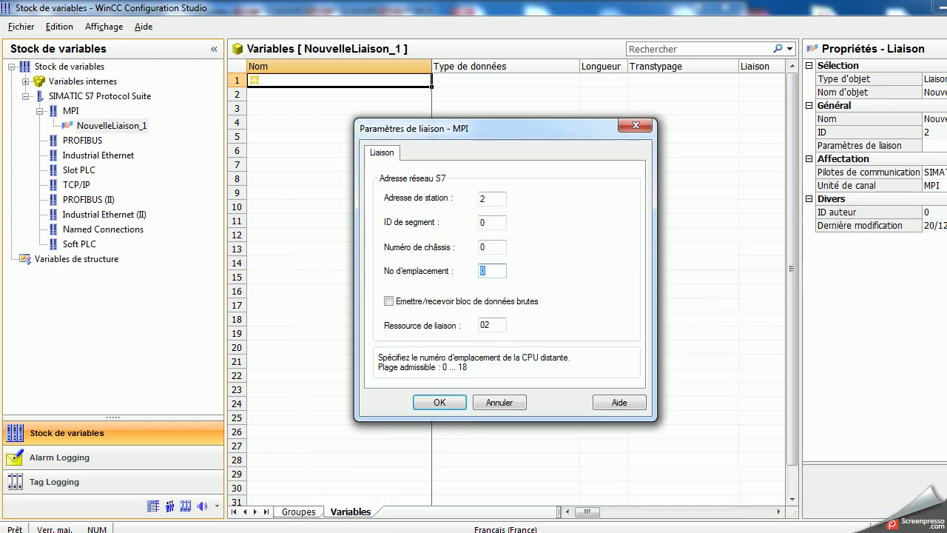
Look up the CPU 314C-2 DP's slot in TESTGRAY's hardware configuration and enter it as the MPI connection's slot number
{"action": "key", "text": "alt+Tab"}
{"action": "left_click", "coordinate": [379, 215]}
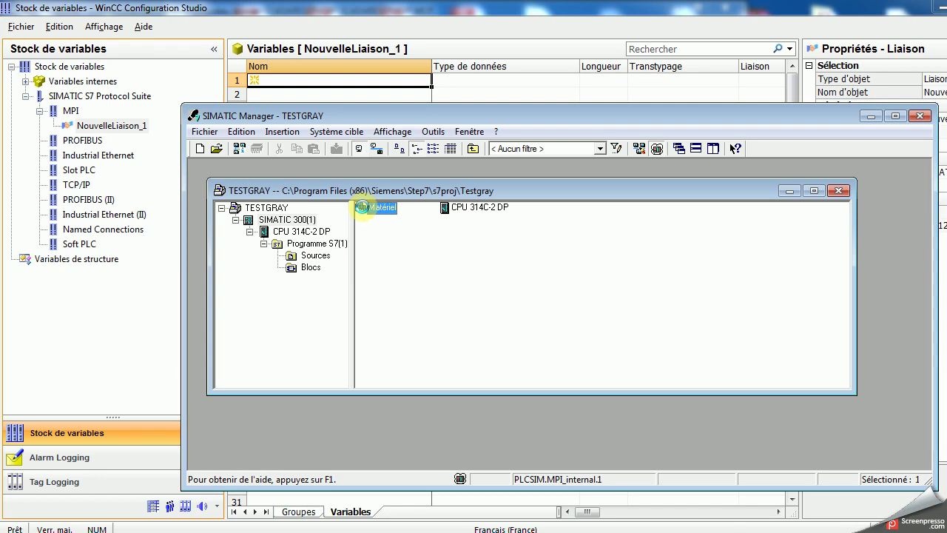
{"action": "double_click", "coordinate": [363, 207]}
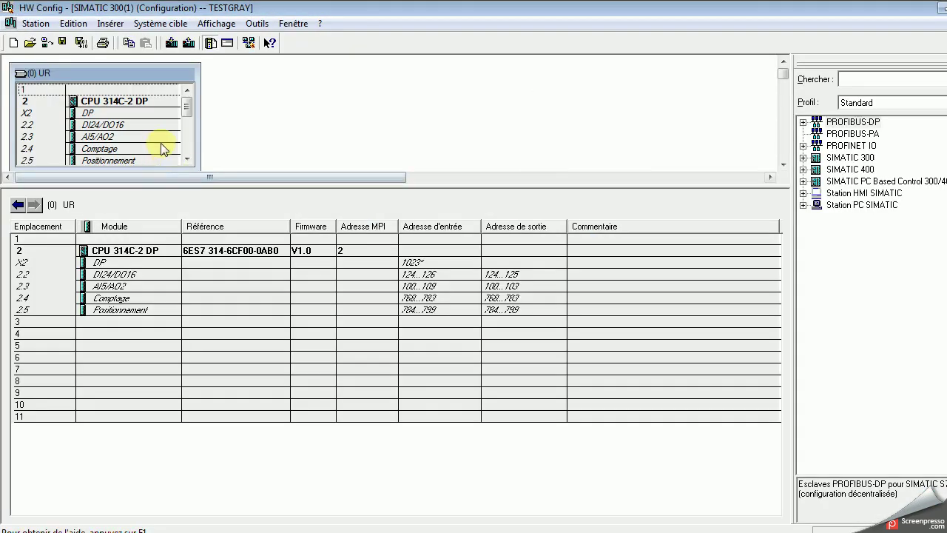
{"action": "left_click", "coordinate": [42, 103]}
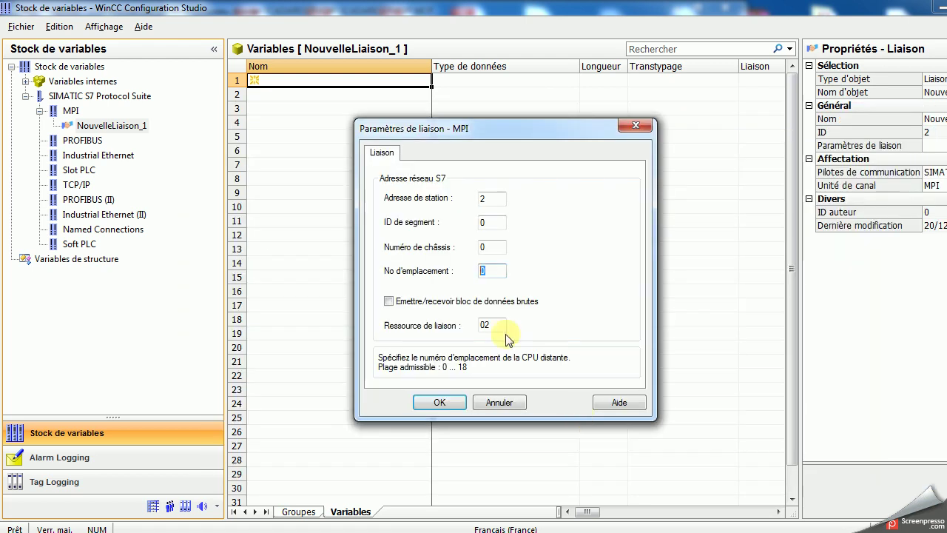
{"action": "double_click", "coordinate": [490, 270]}
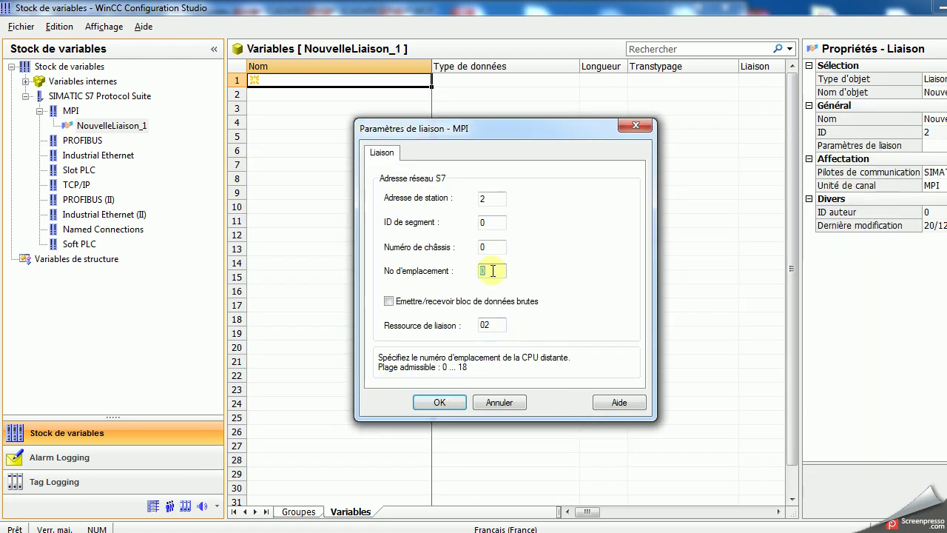
{"action": "left_click", "coordinate": [440, 403]}
Create the tag niveau under NouvelleLiaison_1 with the data type 32-bit IEEE 754 floating-point number
{"action": "left_click", "coordinate": [314, 84]}
{"action": "left_click", "coordinate": [314, 84]}
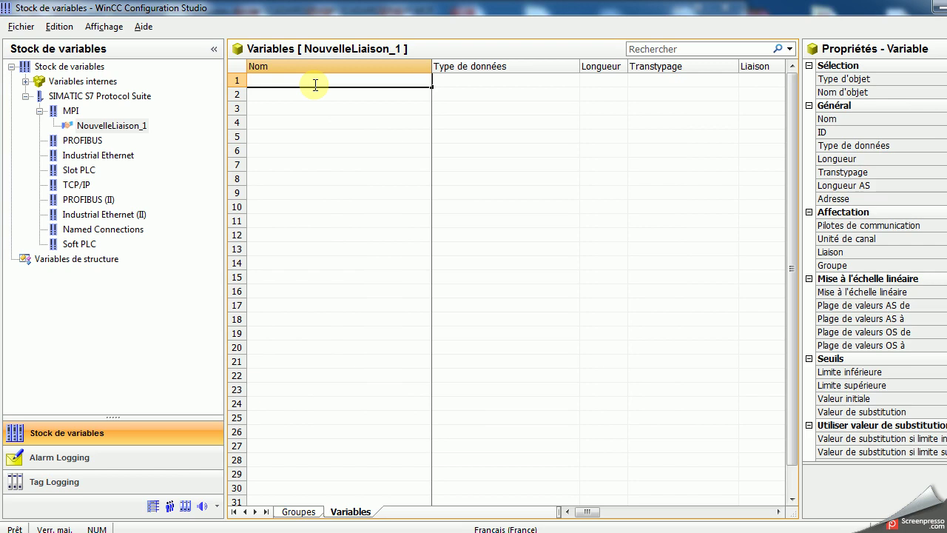
{"action": "type", "text": "N"}
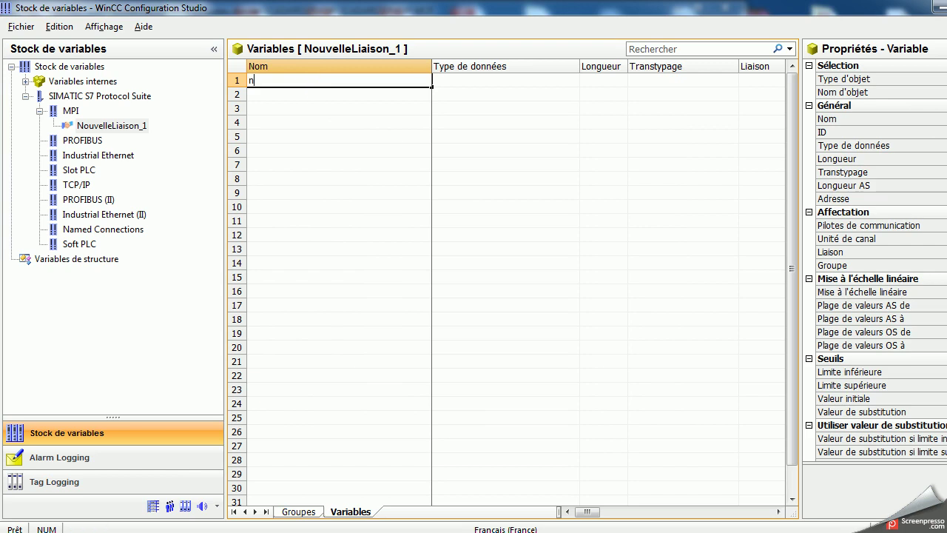
{"action": "left_click", "coordinate": [469, 80]}
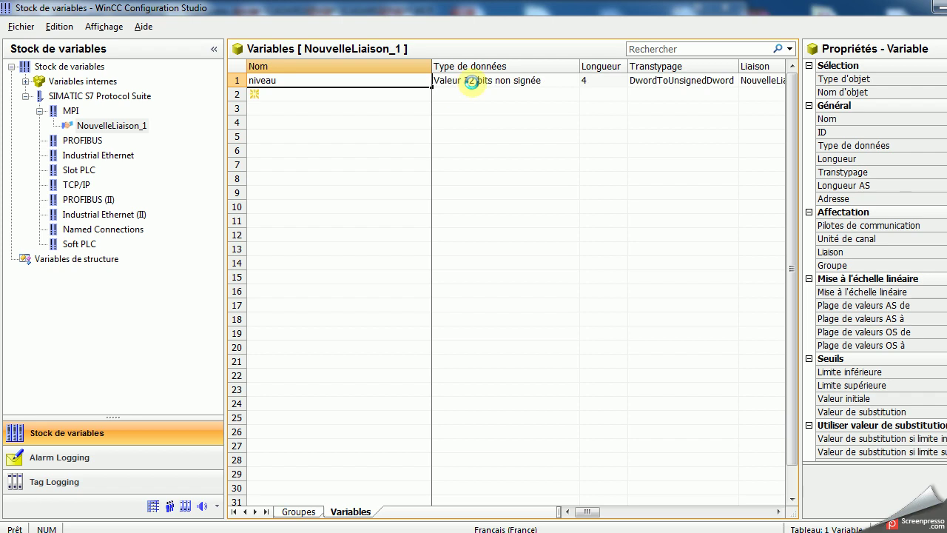
{"action": "left_click", "coordinate": [586, 82]}
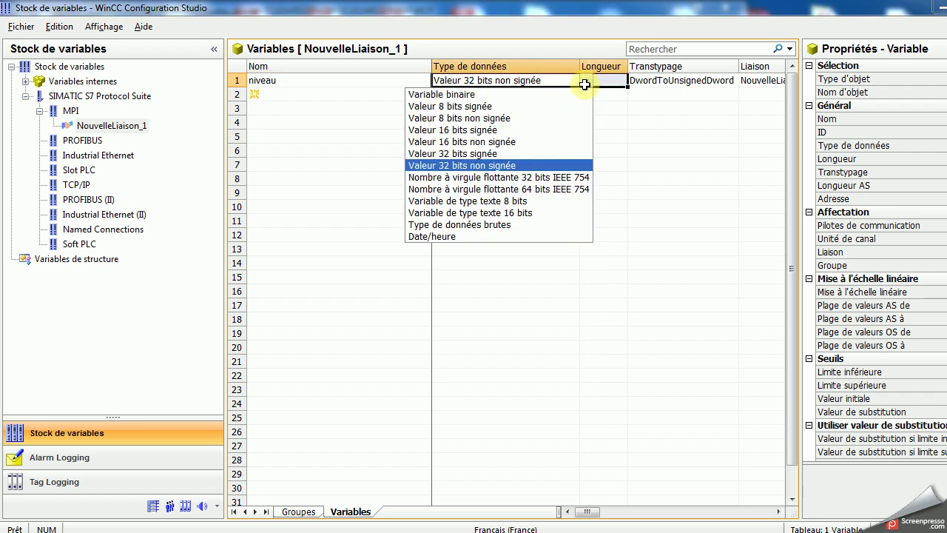
{"action": "left_click", "coordinate": [535, 179]}
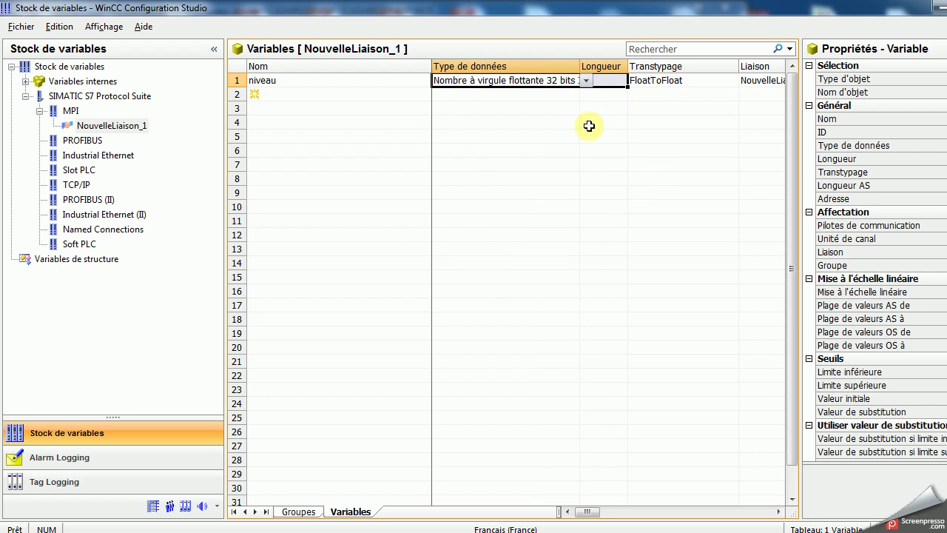
Look up the memory address of the SCALE block's niveau output in OB1 of the TESTGRAY project in SIMATIC Manager
{"action": "left_click_drag", "start_coordinate": [589, 513], "coordinate": [617, 512]}
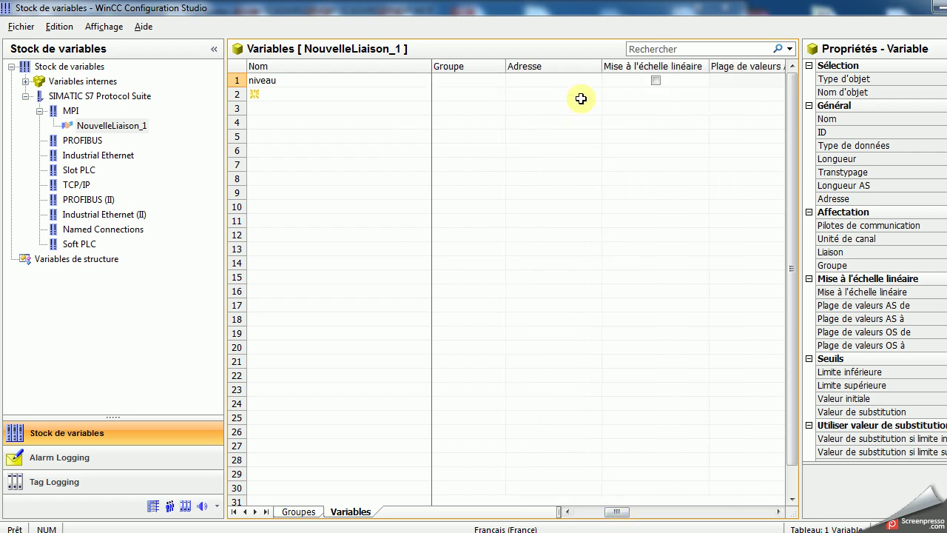
{"action": "key", "text": "alt+Tab"}
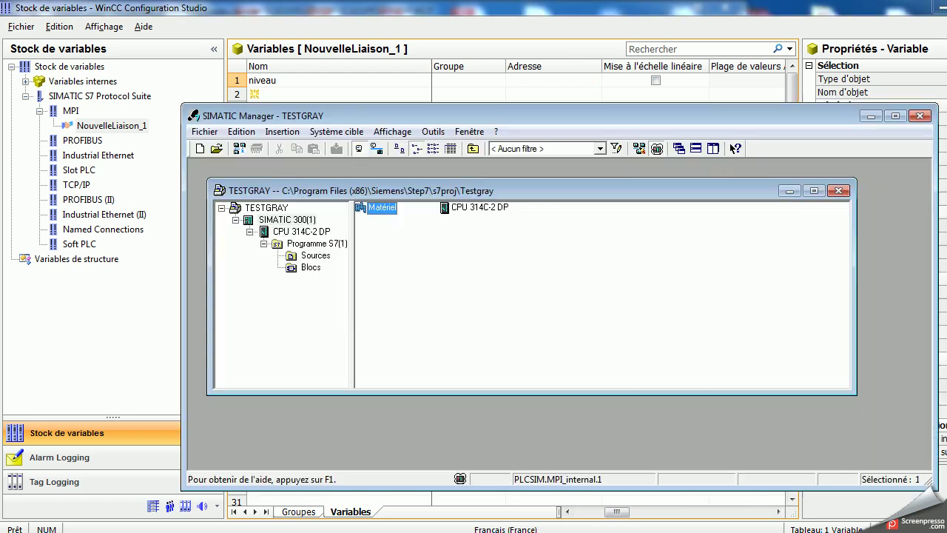
{"action": "left_click", "coordinate": [313, 268]}
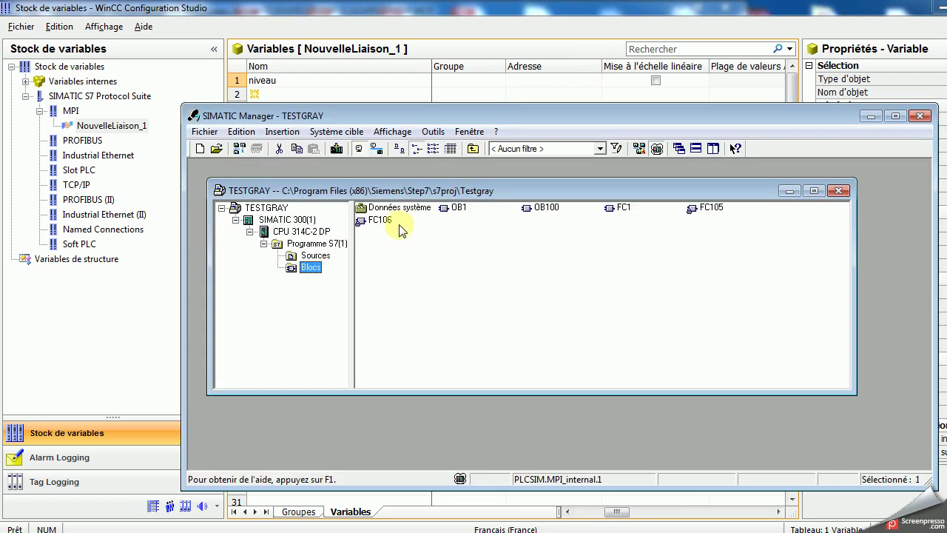
{"action": "left_click", "coordinate": [459, 208]}
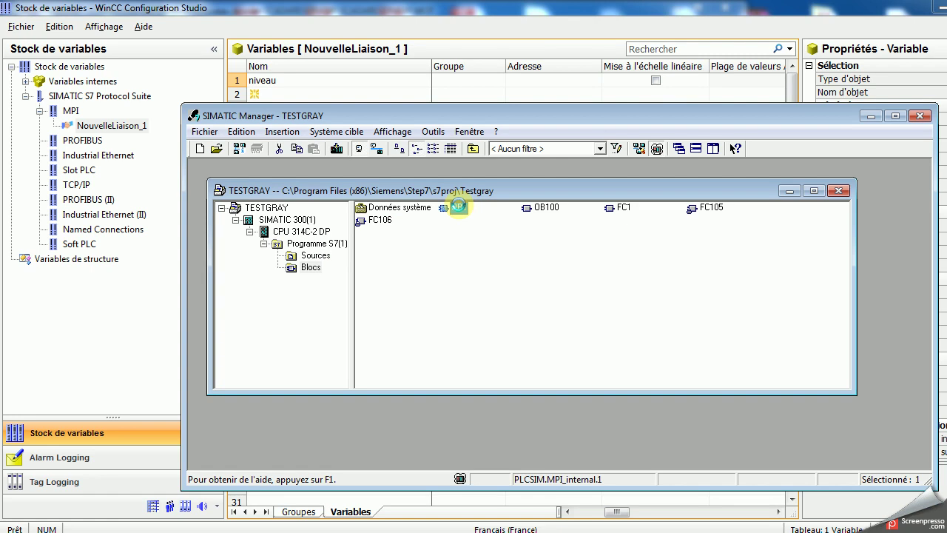
{"action": "double_click", "coordinate": [459, 208]}
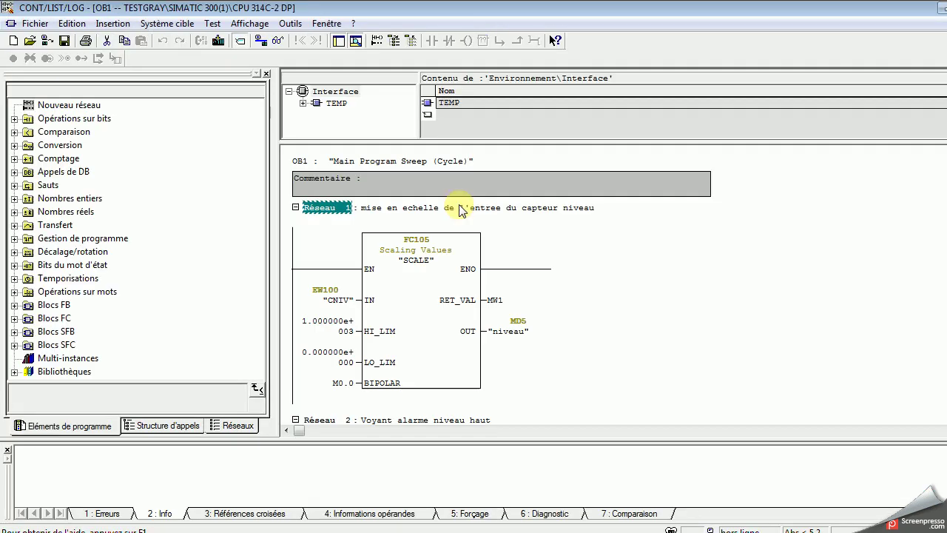
{"action": "left_click", "coordinate": [516, 333]}
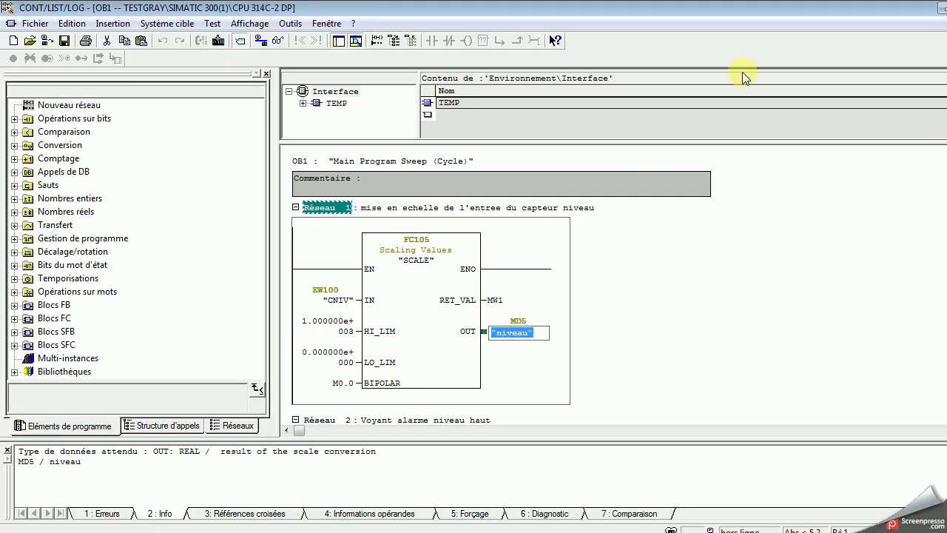
{"action": "left_click", "coordinate": [942, 9]}
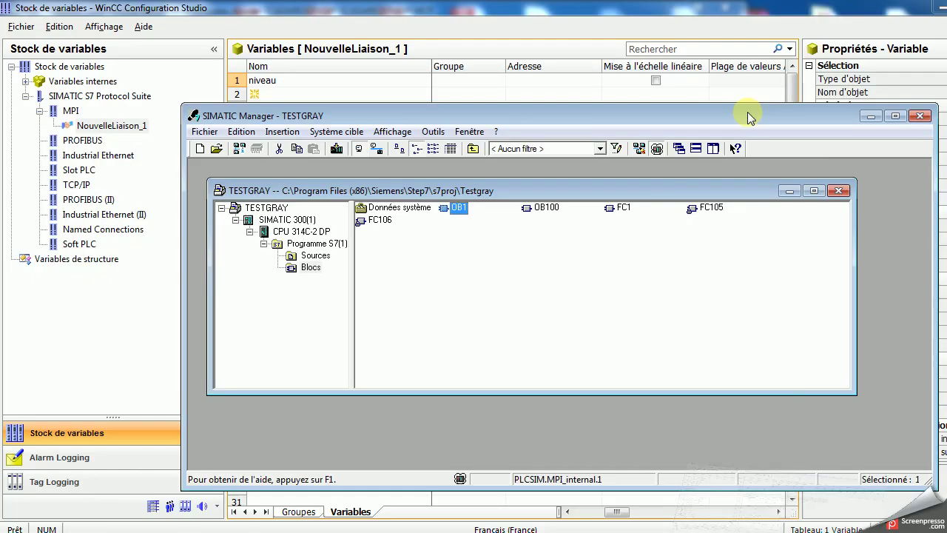
Set the address of the tag niveau to the bit memory double word MD5 in the WinCC tag table
{"action": "left_click", "coordinate": [644, 88]}
{"action": "left_click", "coordinate": [567, 86]}
{"action": "left_click", "coordinate": [607, 80]}
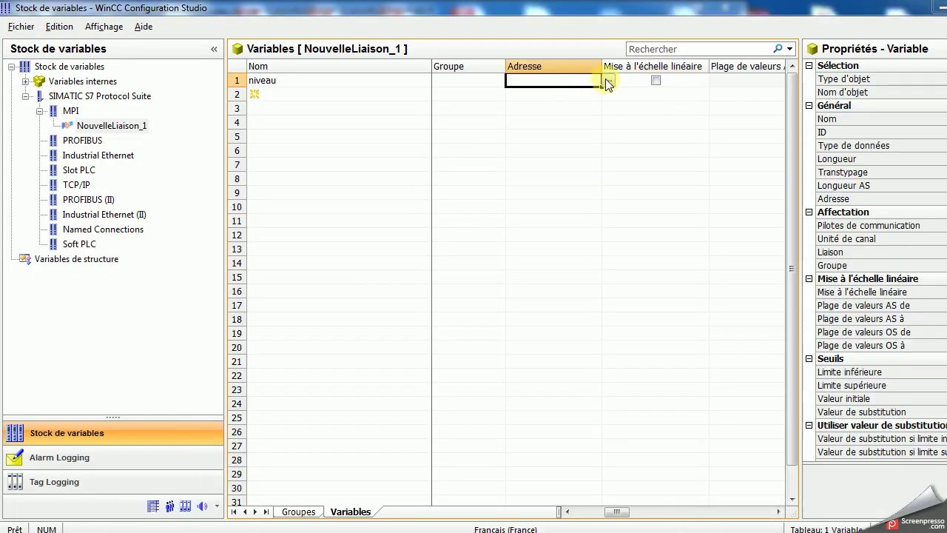
{"action": "left_click", "coordinate": [516, 216]}
{"action": "left_click", "coordinate": [485, 239]}
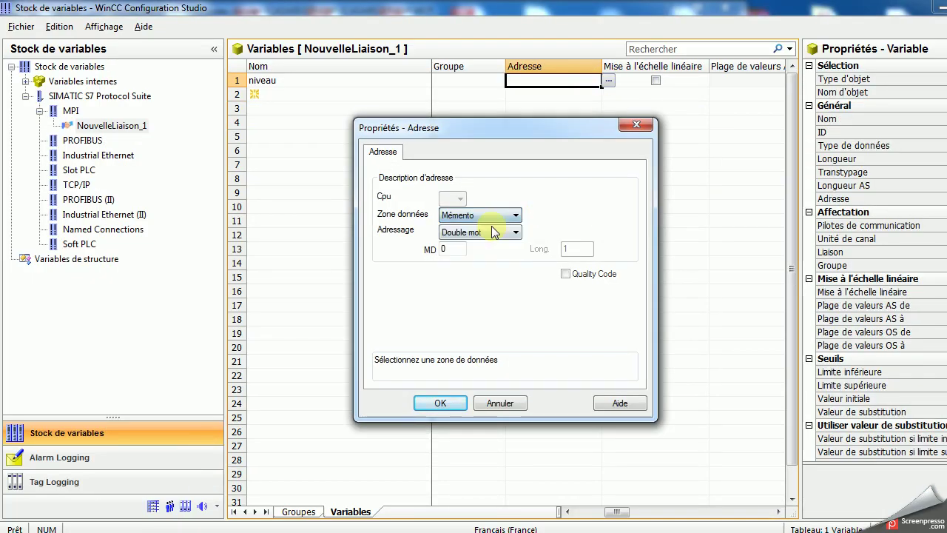
{"action": "left_click", "coordinate": [463, 254]}
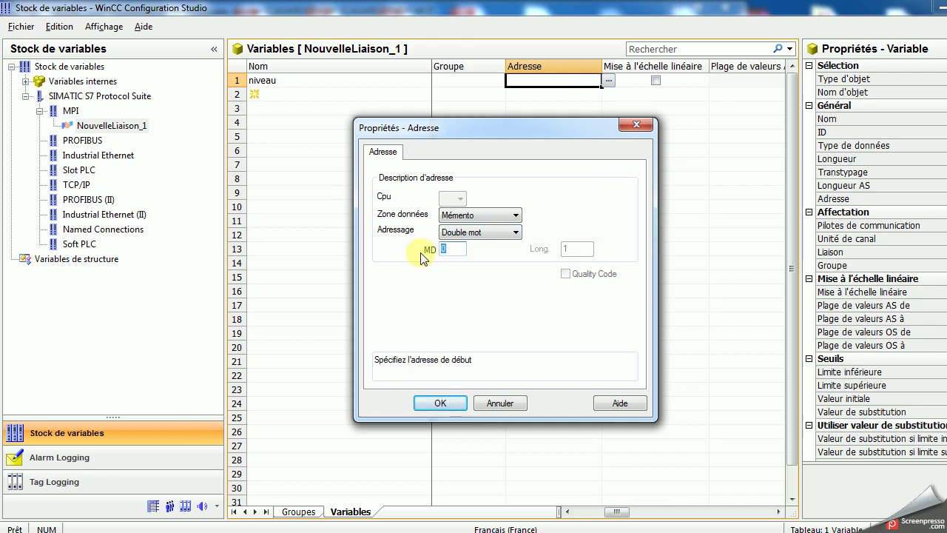
{"action": "left_click", "coordinate": [441, 403]}
Add a second tag named commande with the data type 32-bit IEEE 754 floating-point number
{"action": "left_click_drag", "start_coordinate": [617, 512], "coordinate": [581, 520]}
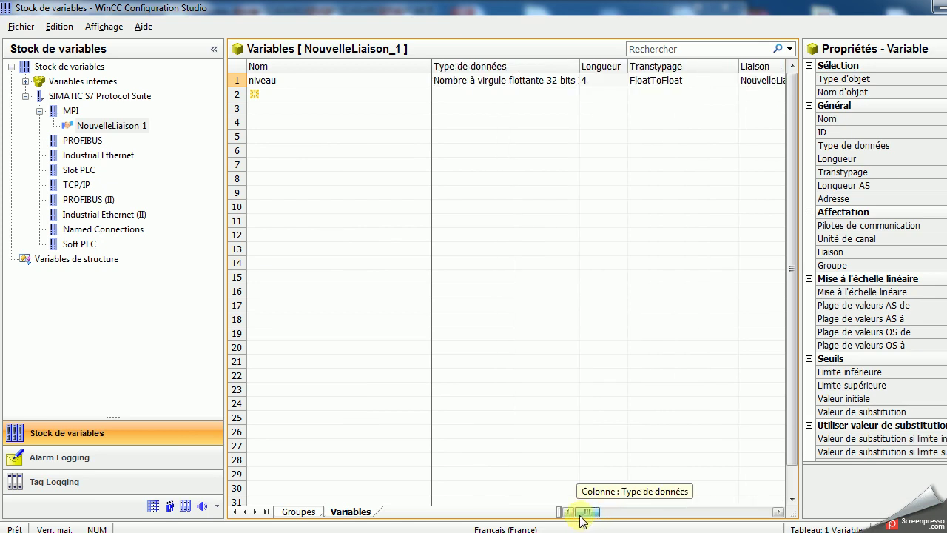
{"action": "left_click", "coordinate": [281, 97]}
{"action": "type", "text": "commade"}
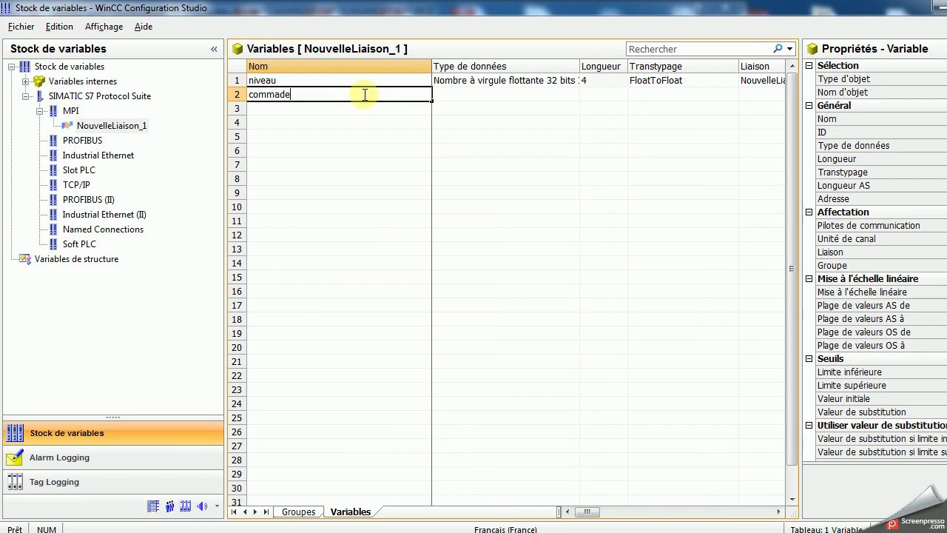
{"action": "left_click", "coordinate": [451, 93]}
{"action": "left_click", "coordinate": [585, 95]}
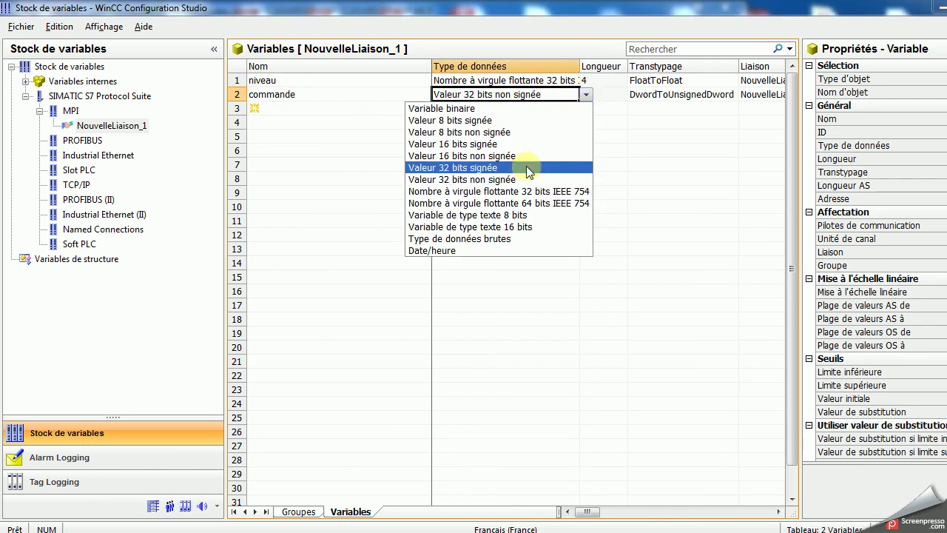
{"action": "left_click", "coordinate": [527, 192]}
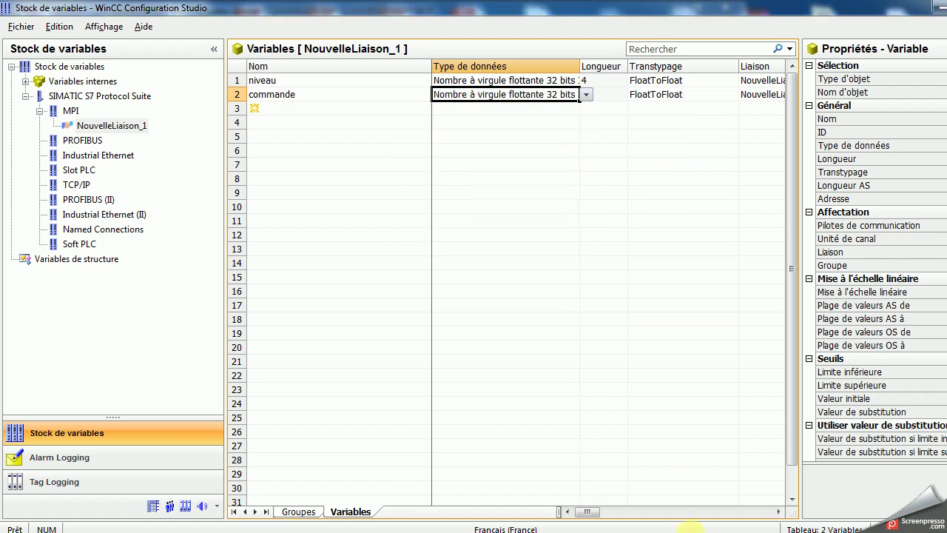
Look up the address of commande at the MOVE block output in OB1's network 4
{"action": "key", "text": "alt+Tab"}
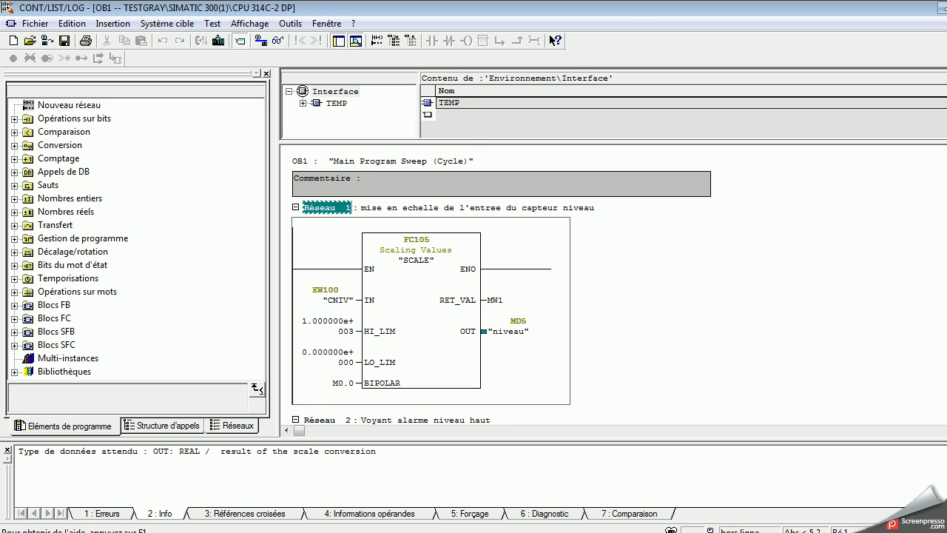
{"action": "scroll", "coordinate": [503, 296], "scroll_direction": "down", "scroll_amount": 3}
{"action": "scroll", "coordinate": [503, 297], "scroll_direction": "down", "scroll_amount": 5}
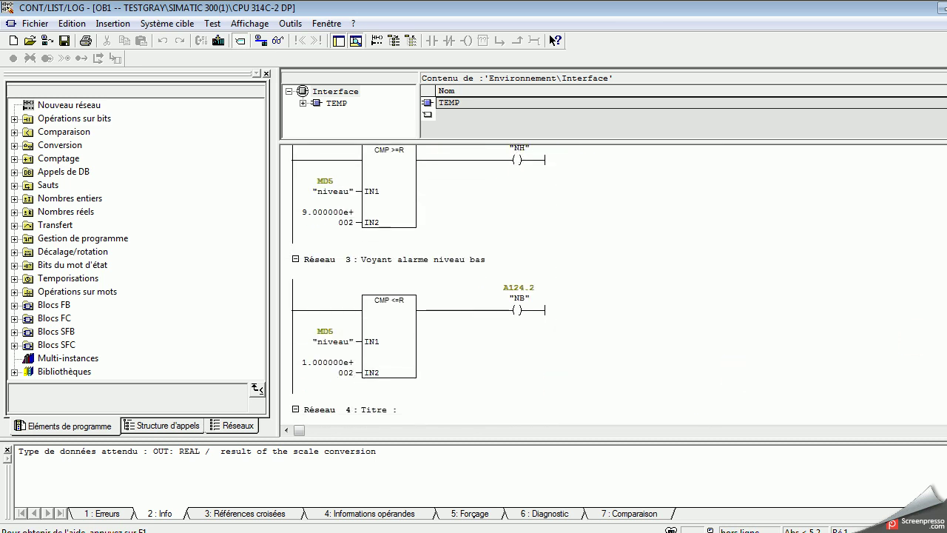
{"action": "scroll", "coordinate": [725, 254], "scroll_direction": "down", "scroll_amount": 7}
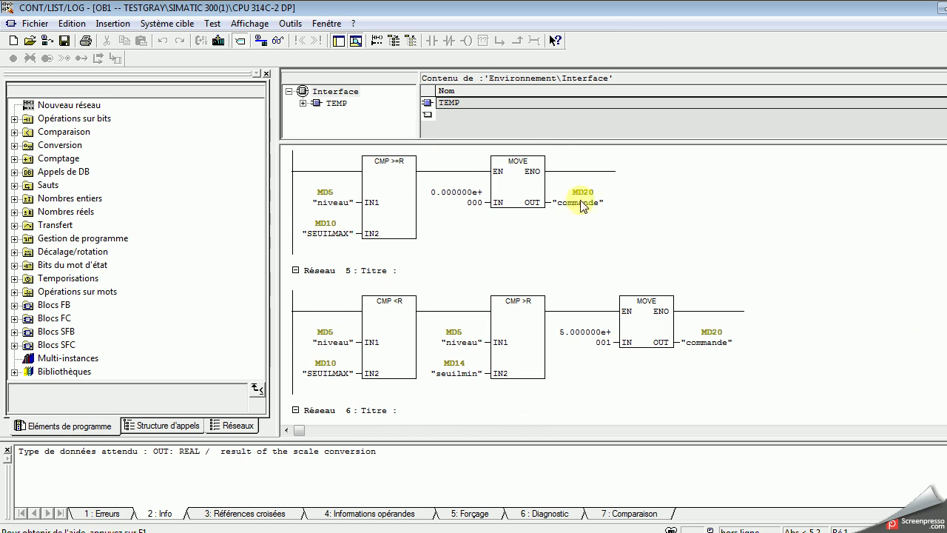
{"action": "left_click", "coordinate": [941, 9]}
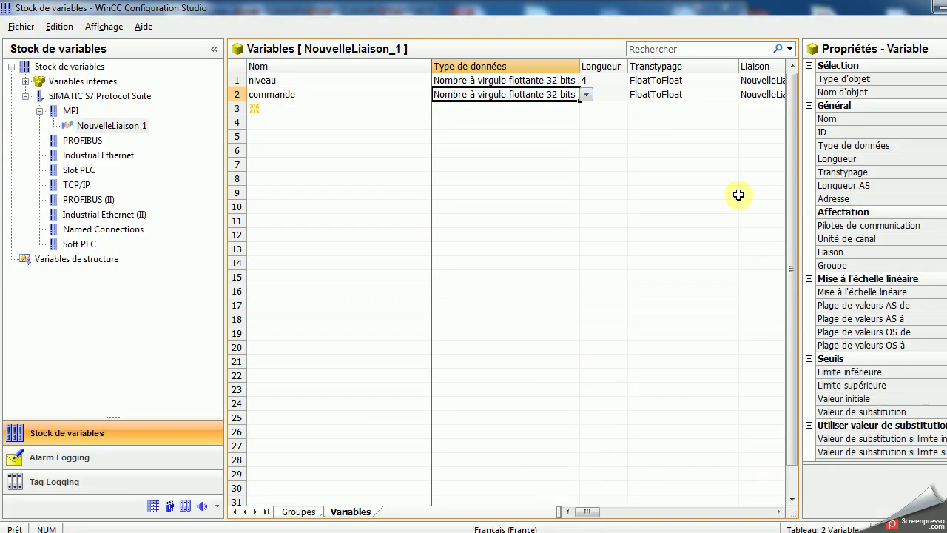
Set the address of the tag commande to the bit memory double word MD20
{"action": "left_click_drag", "start_coordinate": [590, 512], "coordinate": [626, 516]}
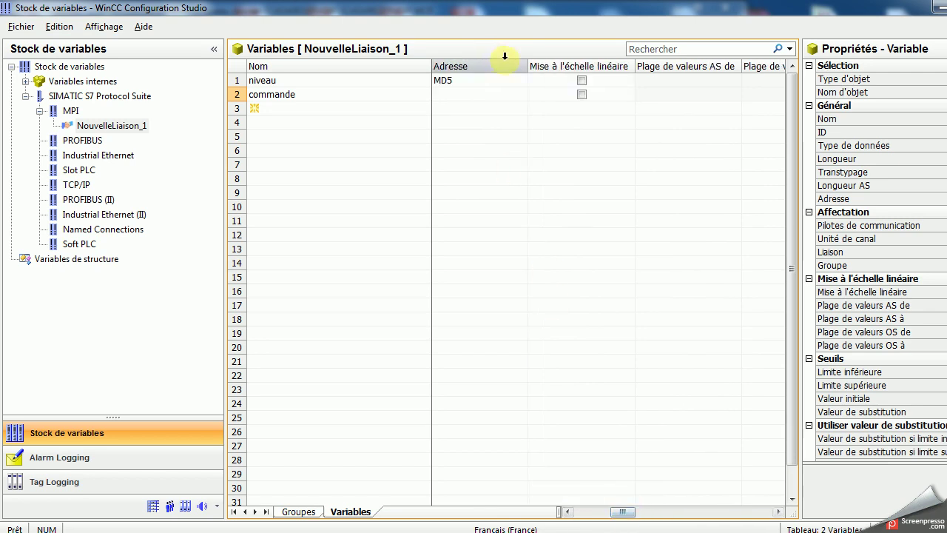
{"action": "left_click", "coordinate": [523, 96]}
{"action": "left_click", "coordinate": [534, 95]}
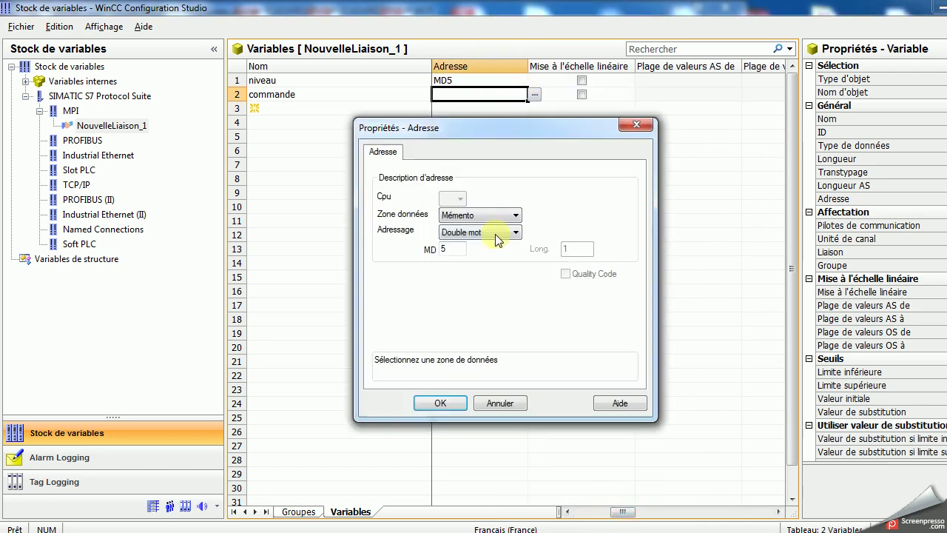
{"action": "left_click", "coordinate": [447, 249]}
{"action": "type", "text": "éà"}
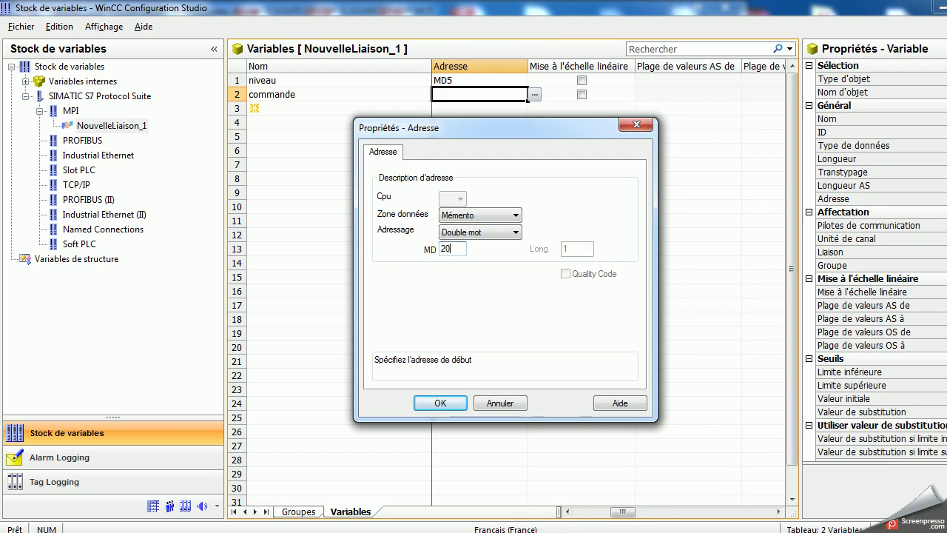
{"action": "left_click", "coordinate": [439, 402]}
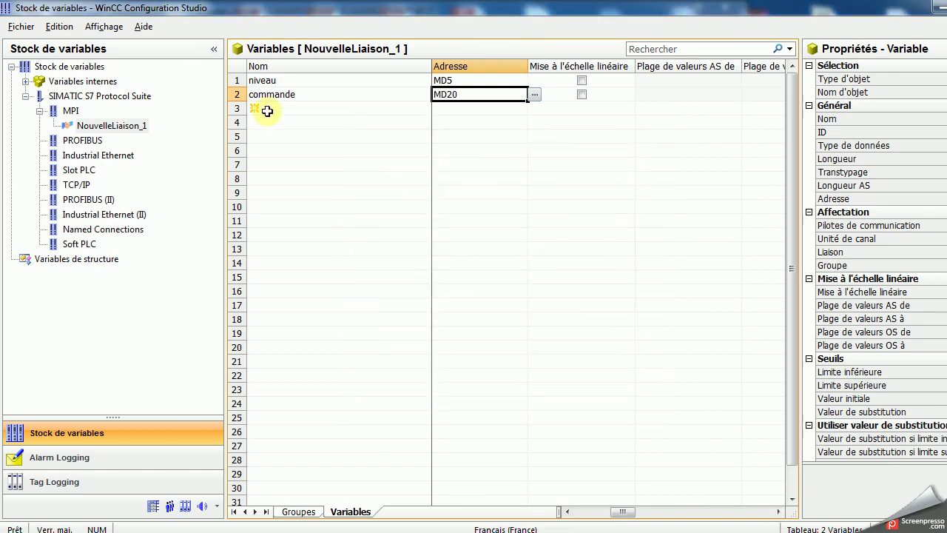
{"action": "left_click_drag", "start_coordinate": [620, 511], "coordinate": [584, 512]}
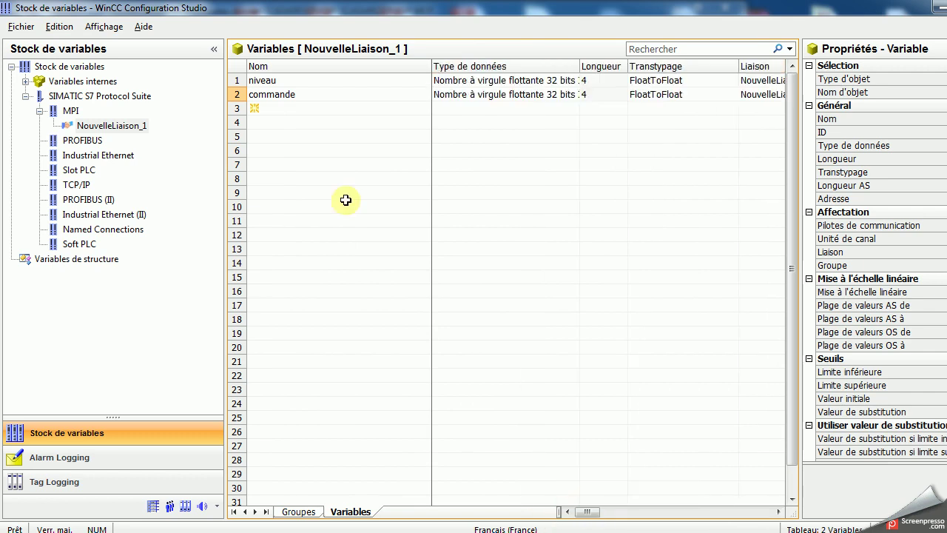
Add two more tags named NH and NB to the NouvelleLiaison_1 connection
{"action": "left_click", "coordinate": [271, 107]}
{"action": "type", "text": "NH"}
{"action": "left_click", "coordinate": [265, 123]}
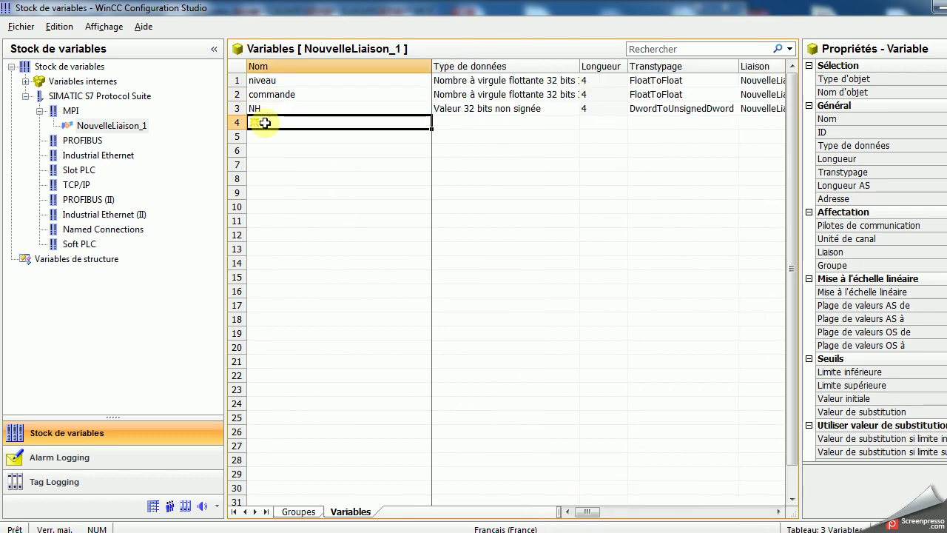
{"action": "type", "text": "NB"}
{"action": "left_click", "coordinate": [338, 138]}
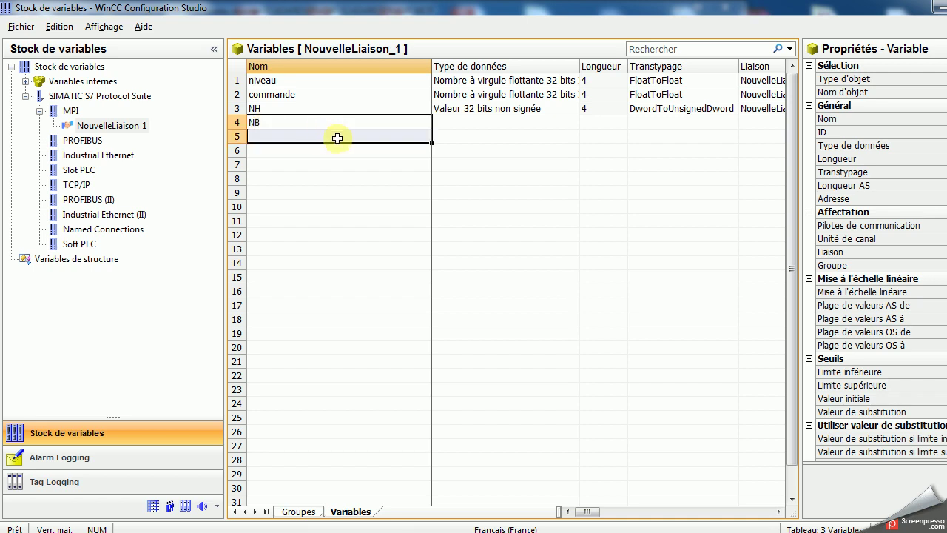
Set the data type of the tags NH and NB to binary variable (Variable binaire)
{"action": "left_click", "coordinate": [529, 99]}
{"action": "left_click", "coordinate": [564, 111]}
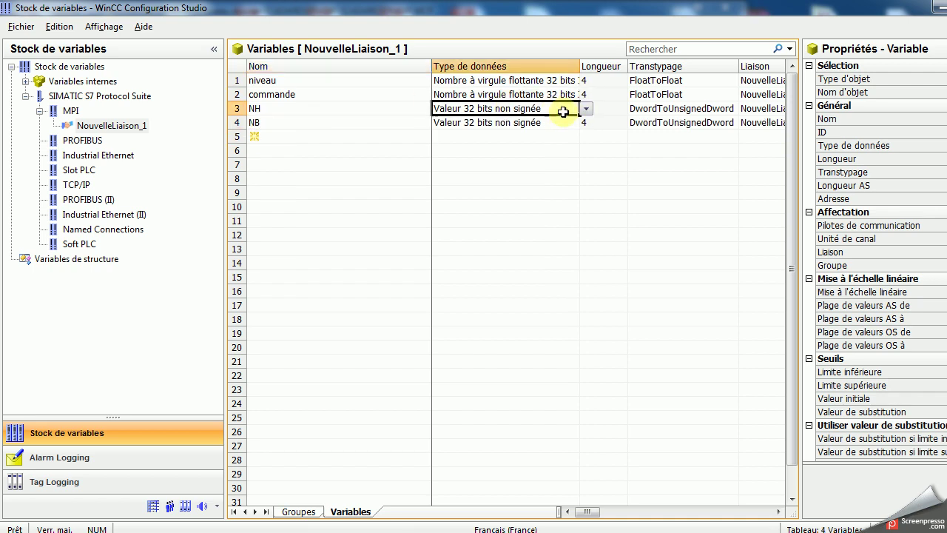
{"action": "left_click", "coordinate": [589, 112]}
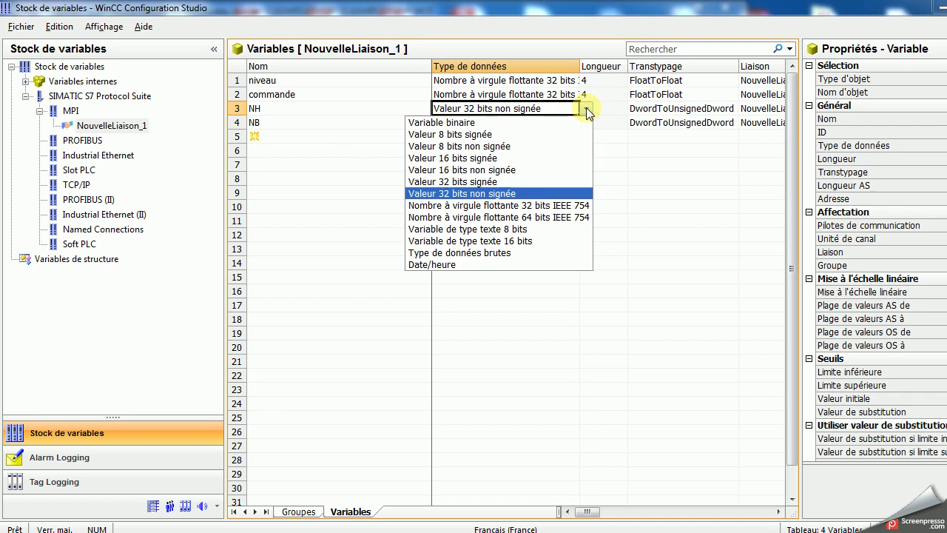
{"action": "left_click", "coordinate": [523, 121]}
{"action": "left_click", "coordinate": [574, 124]}
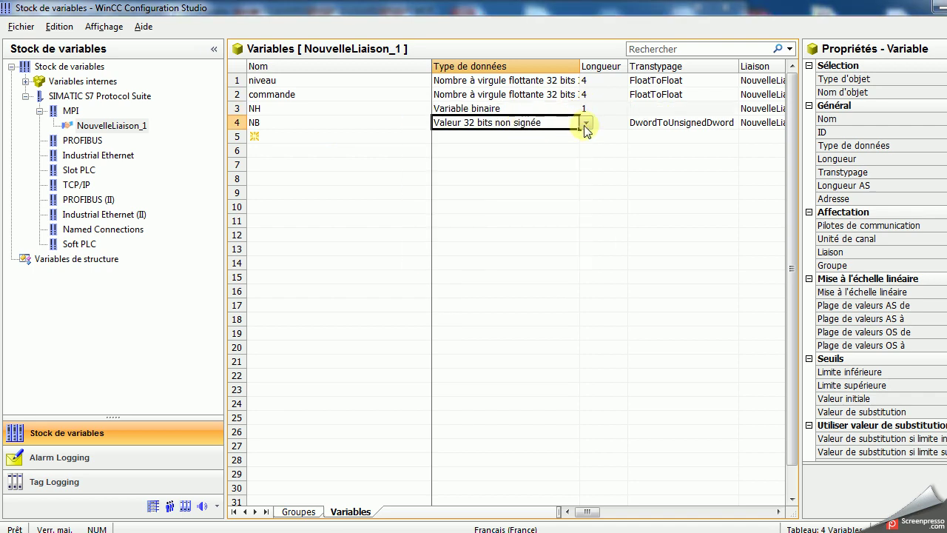
{"action": "left_click", "coordinate": [586, 124]}
{"action": "left_click", "coordinate": [490, 137]}
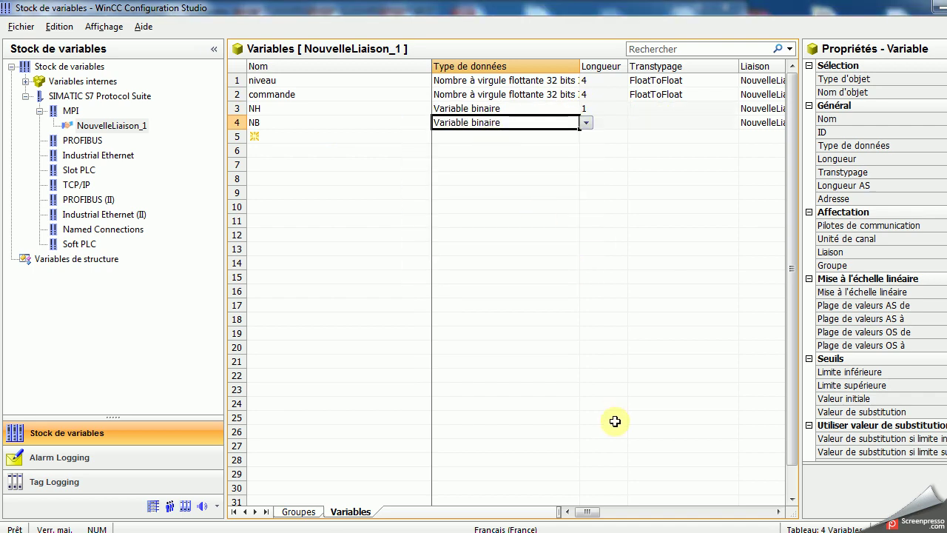
Look up the addresses of the NH and NB output coils in networks 2 and 3 of OB1 in the STEP 7 editor
{"action": "left_click", "coordinate": [667, 512]}
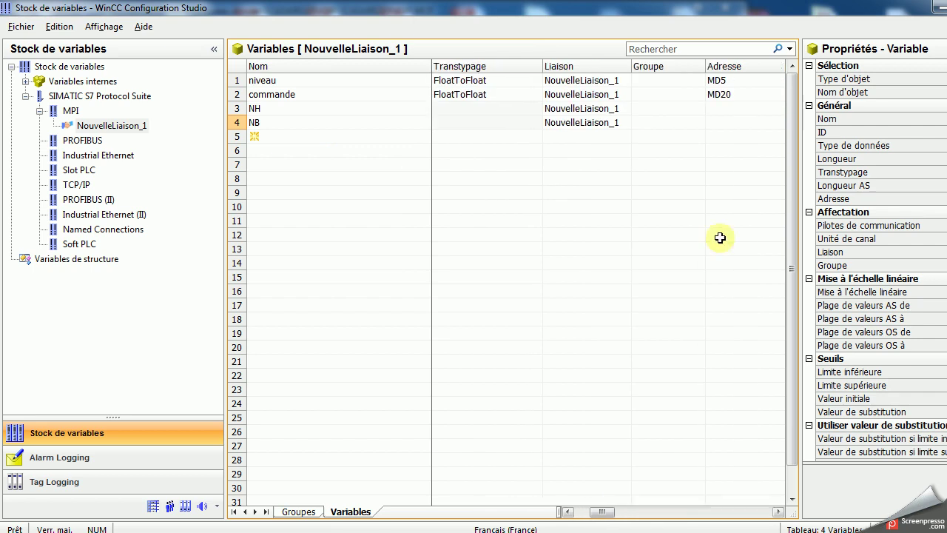
{"action": "left_click", "coordinate": [740, 108]}
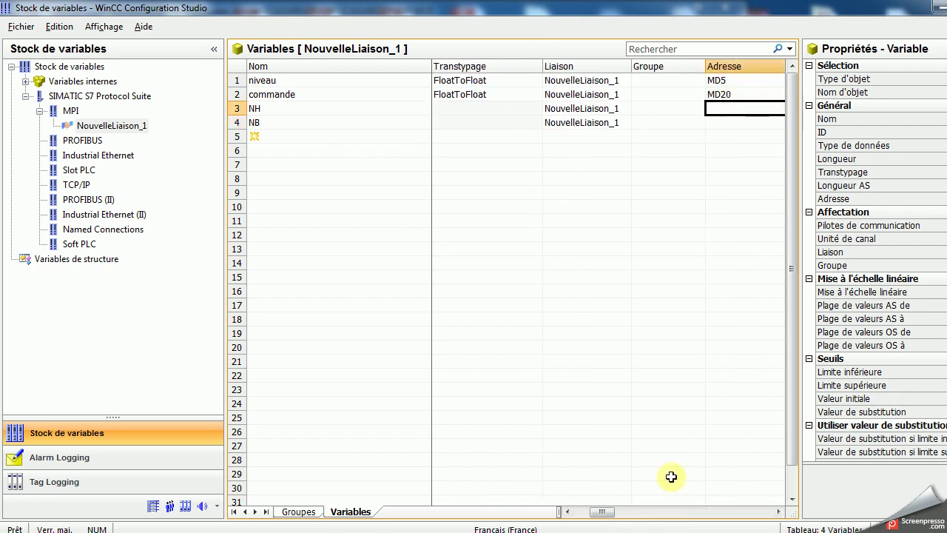
{"action": "left_click", "coordinate": [778, 511]}
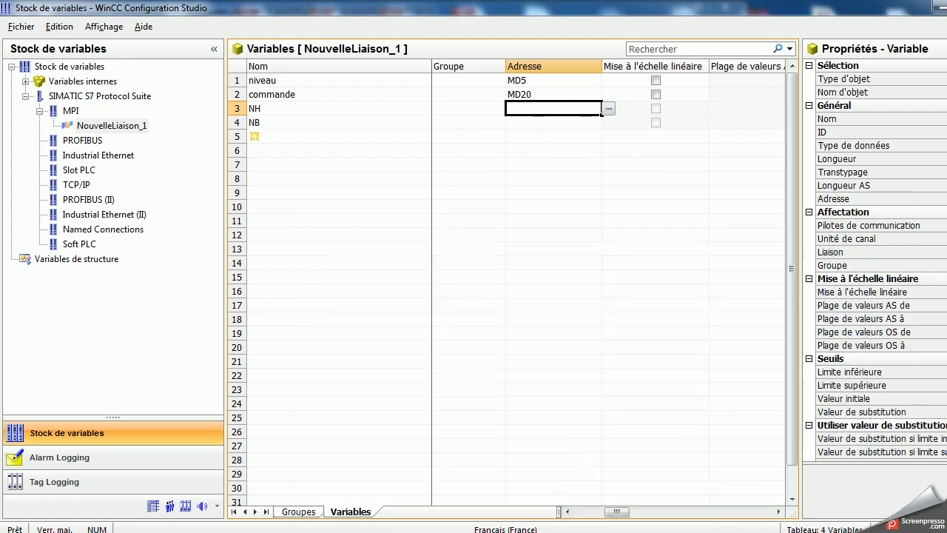
{"action": "key", "text": "alt+Tab"}
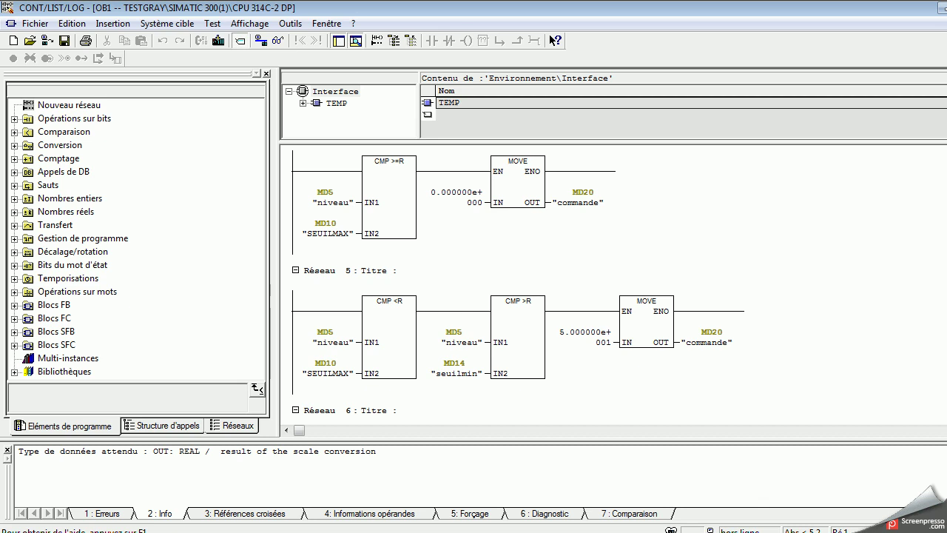
{"action": "scroll", "coordinate": [518, 289], "scroll_direction": "up", "scroll_amount": 10}
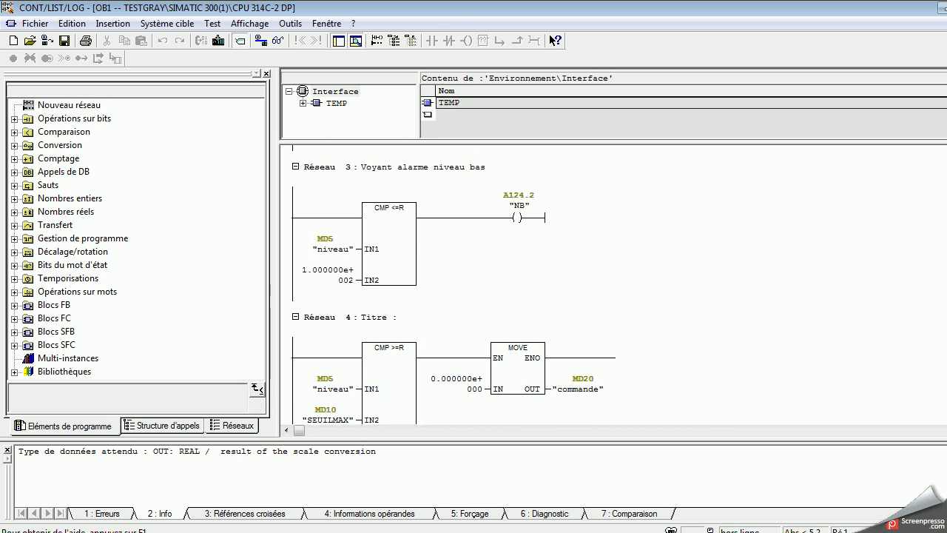
{"action": "scroll", "coordinate": [518, 289], "scroll_direction": "up", "scroll_amount": 2}
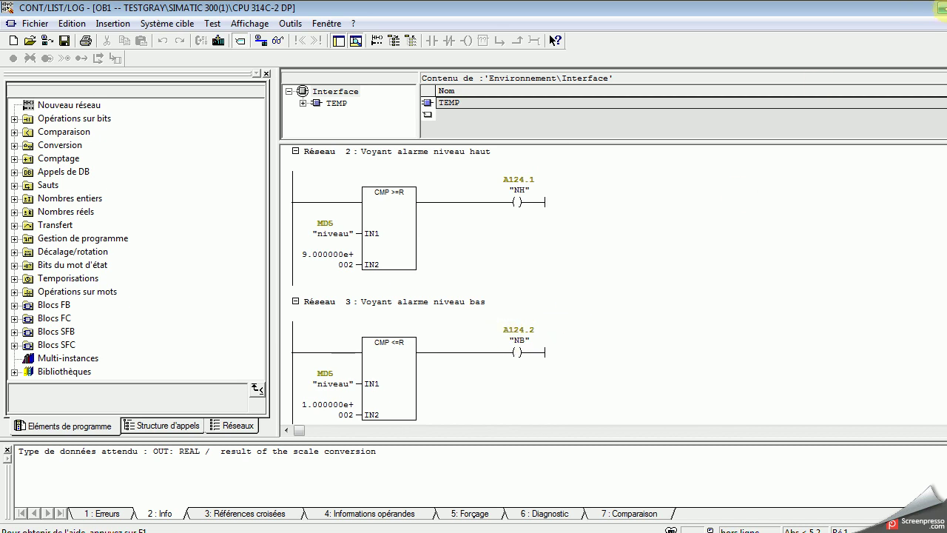
{"action": "left_click", "coordinate": [939, 6]}
Set the address of the tag NH in the WinCC tag table to the output bit A124.1
{"action": "left_click", "coordinate": [608, 109]}
{"action": "left_click", "coordinate": [511, 216]}
{"action": "left_click", "coordinate": [474, 257]}
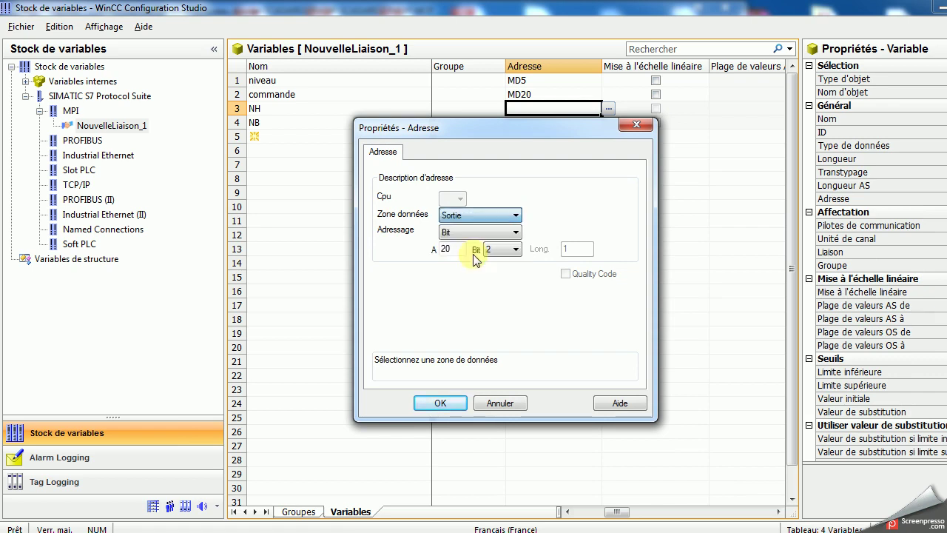
{"action": "double_click", "coordinate": [446, 249]}
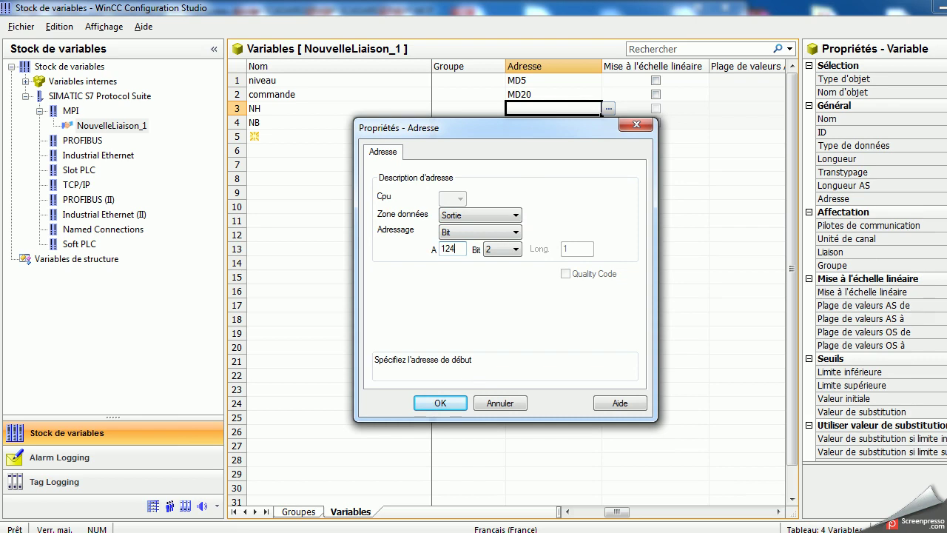
{"action": "left_click", "coordinate": [502, 249]}
{"action": "left_click", "coordinate": [493, 272]}
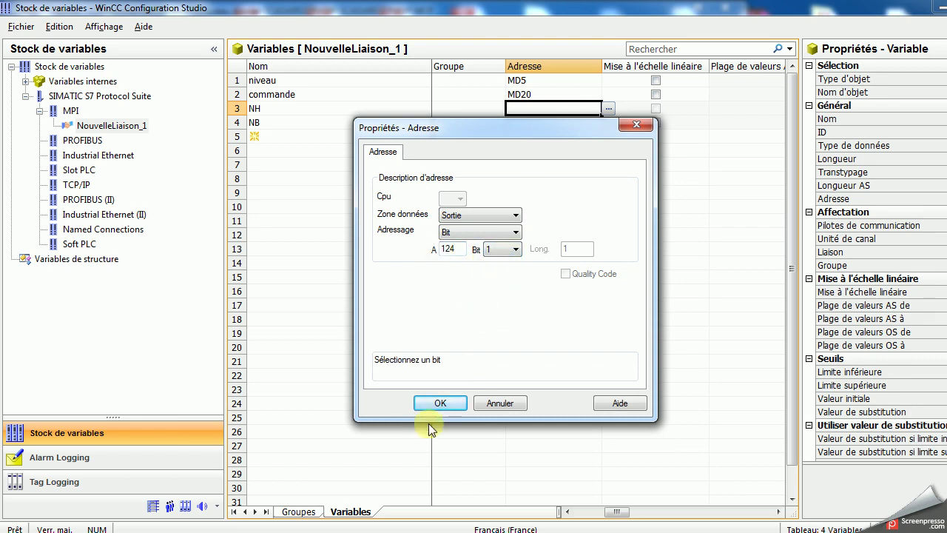
{"action": "left_click", "coordinate": [440, 403]}
Set the address of the tag NB to the output bit A124.2
{"action": "left_click", "coordinate": [596, 124]}
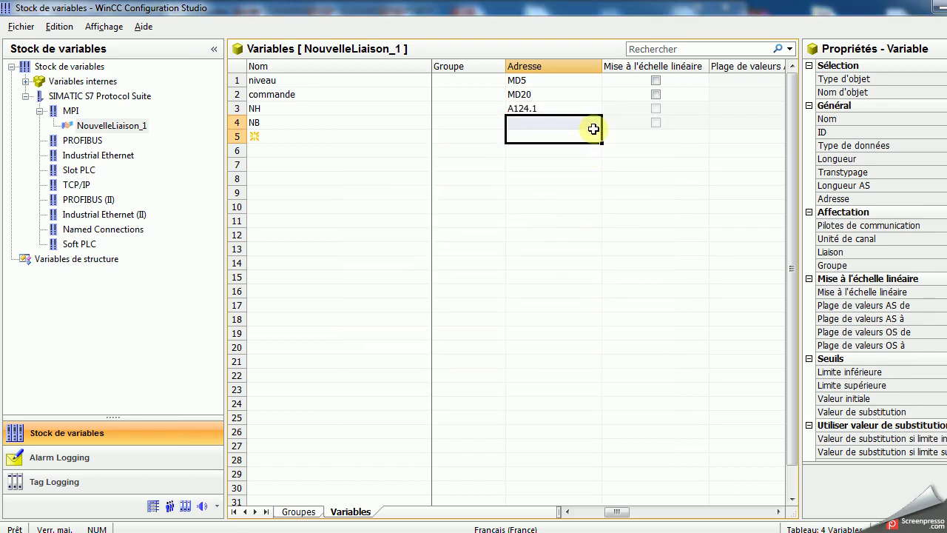
{"action": "left_click", "coordinate": [607, 123]}
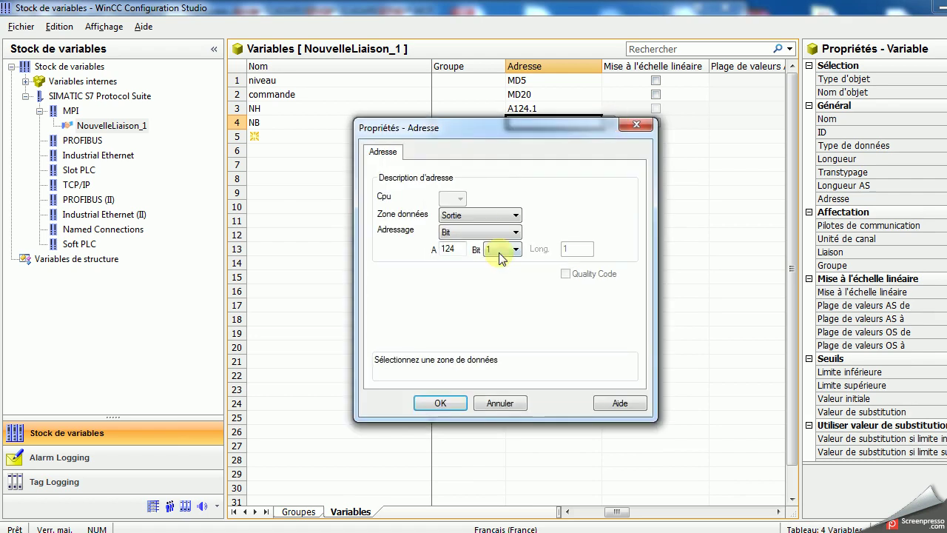
{"action": "left_click", "coordinate": [507, 252]}
{"action": "left_click", "coordinate": [495, 282]}
{"action": "left_click", "coordinate": [442, 403]}
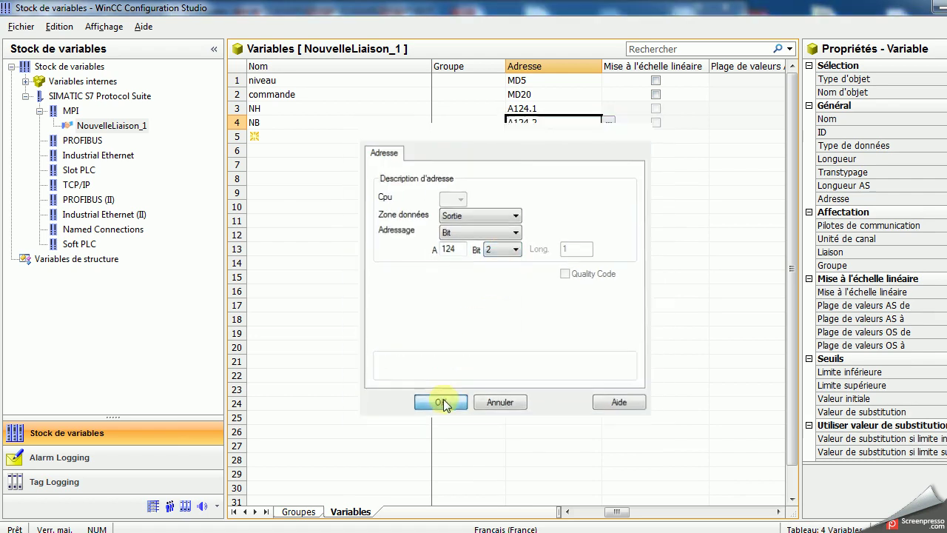
Add a fifth tag named KMP with the data type binary variable
{"action": "left_click", "coordinate": [274, 140]}
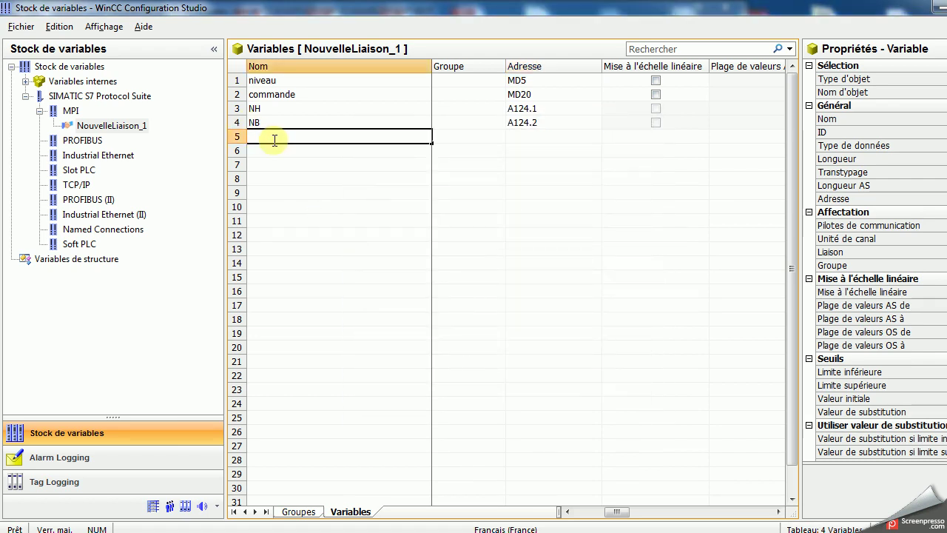
{"action": "left_click_drag", "start_coordinate": [613, 511], "coordinate": [584, 512]}
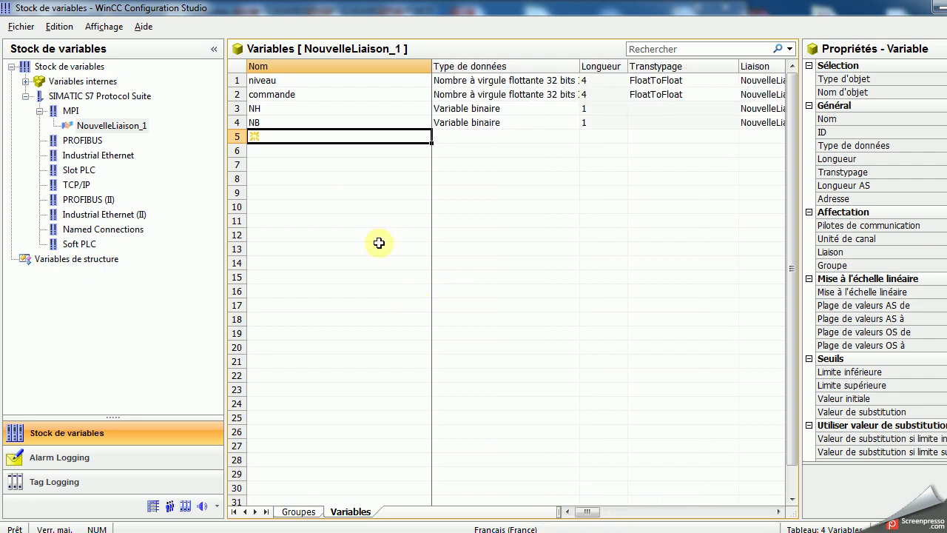
{"action": "left_click", "coordinate": [276, 140]}
{"action": "type", "text": "KMP"}
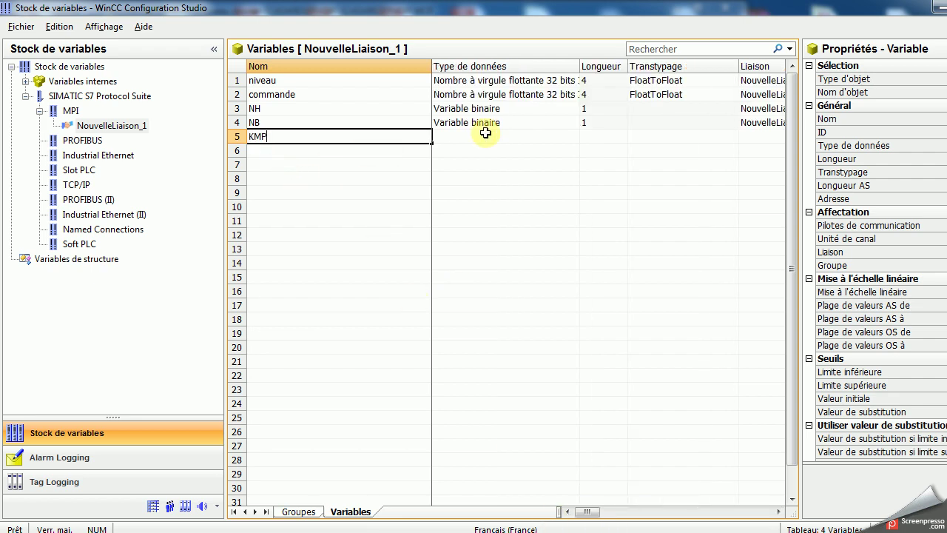
{"action": "left_click", "coordinate": [489, 136]}
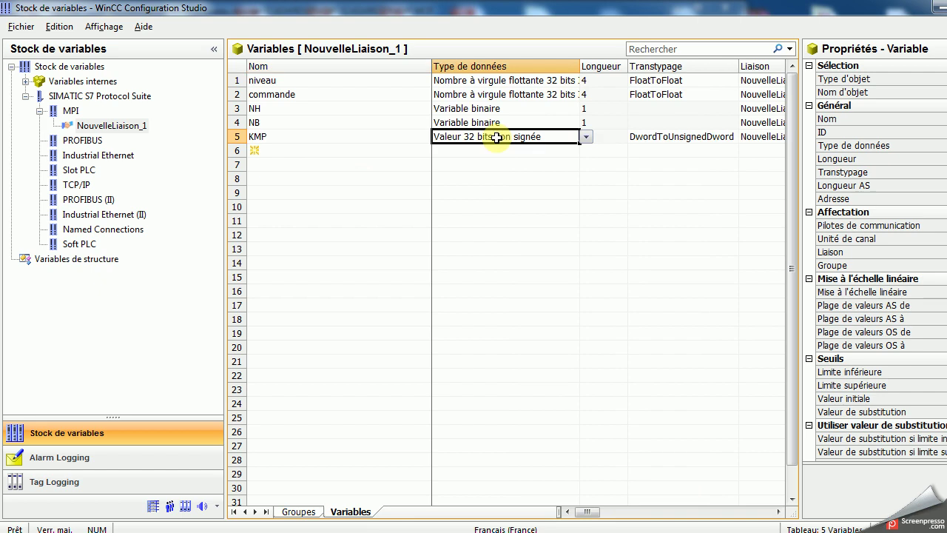
{"action": "left_click", "coordinate": [587, 138]}
{"action": "key", "text": "Up"}
{"action": "key", "text": "Up"}
{"action": "key", "text": "Up"}
{"action": "key", "text": "Up"}
{"action": "key", "text": "Up"}
{"action": "key", "text": "Up"}
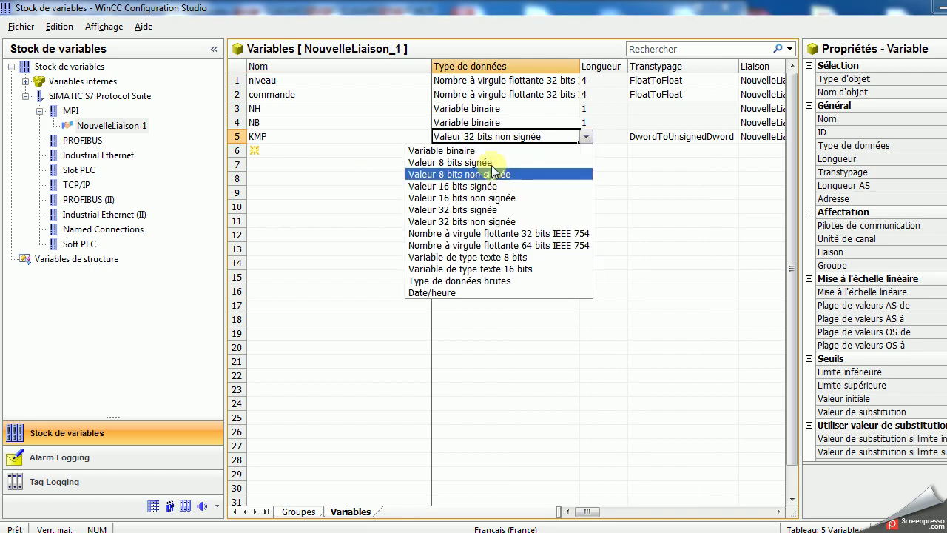
{"action": "key", "text": "Return"}
Add two tags named MARCHE and ARRET below KMP in the tag table
{"action": "left_click", "coordinate": [295, 149]}
{"action": "type", "text": "MARCHE"}
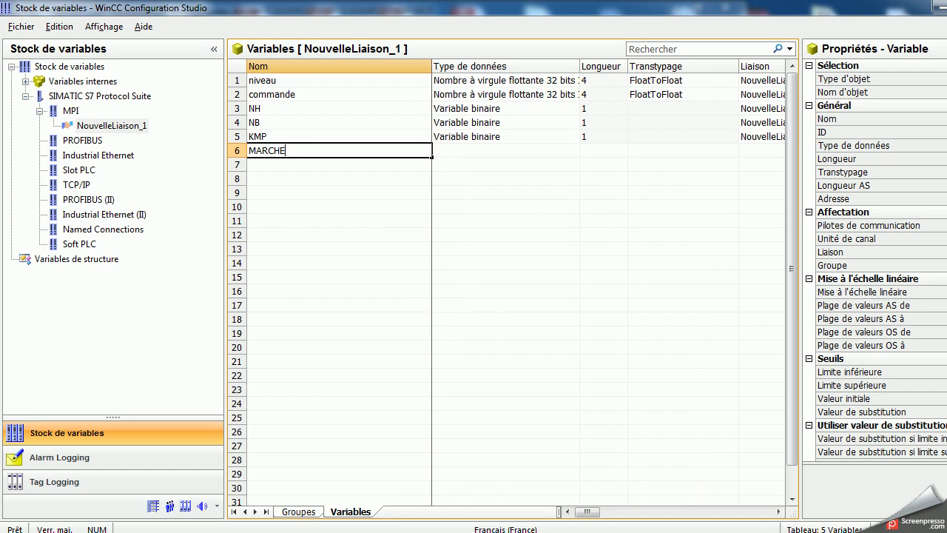
{"action": "left_click", "coordinate": [282, 163]}
{"action": "type", "text": "ARRET"}
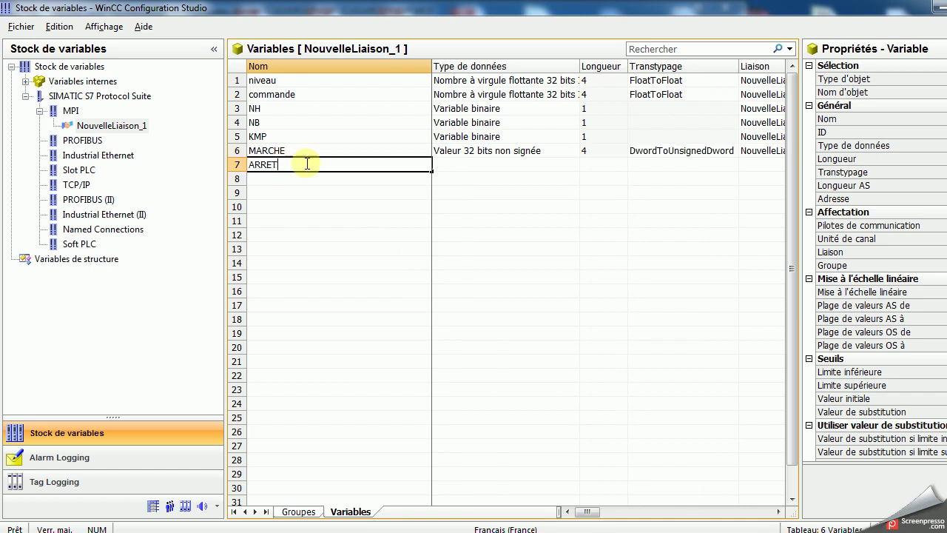
{"action": "key", "text": "Return"}
Set the data type of the tags MARCHE and ARRET to binary variable
{"action": "left_click", "coordinate": [576, 151]}
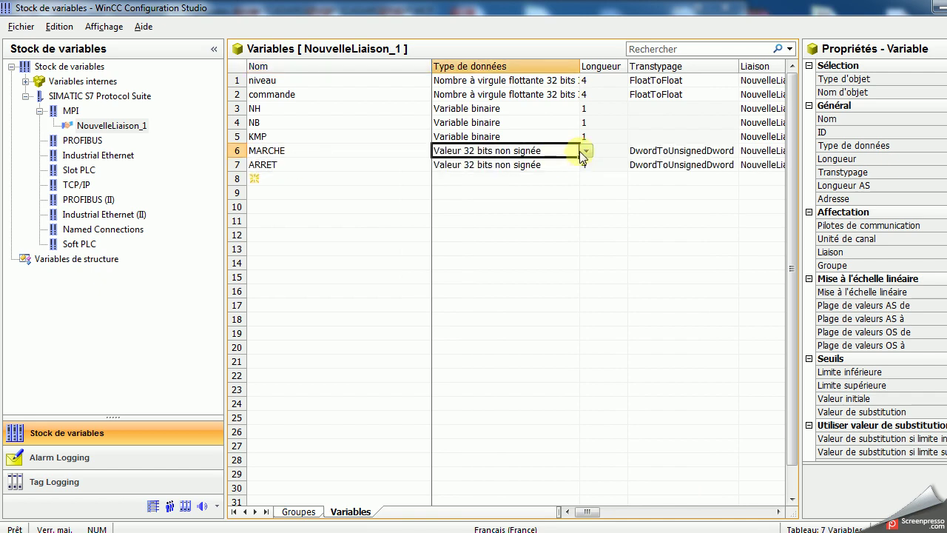
{"action": "left_click", "coordinate": [585, 152]}
{"action": "left_click", "coordinate": [477, 165]}
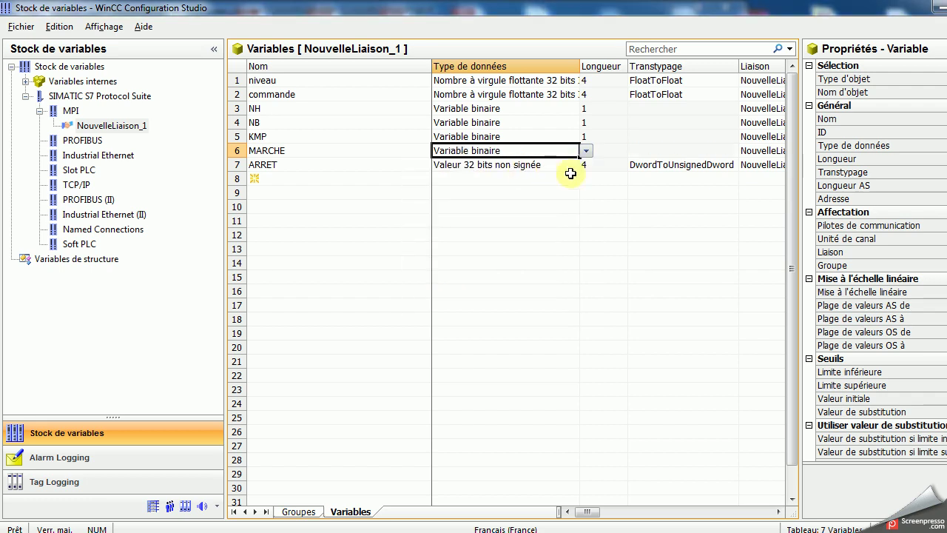
{"action": "left_click", "coordinate": [577, 165]}
{"action": "left_click", "coordinate": [585, 165]}
{"action": "left_click", "coordinate": [453, 180]}
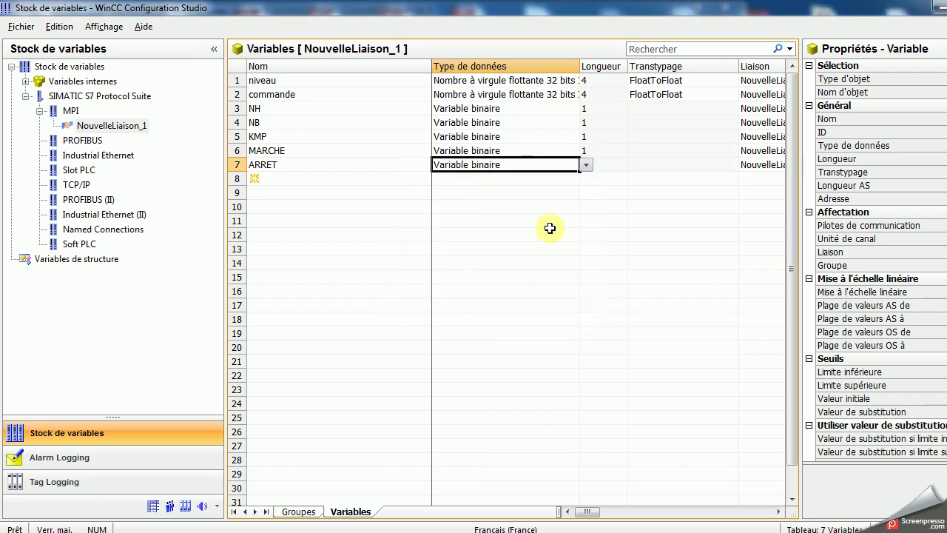
{"action": "left_click", "coordinate": [549, 229]}
Look up the address of KMP in the networks of OB1 in the STEP 7 editor
{"action": "left_click", "coordinate": [718, 512]}
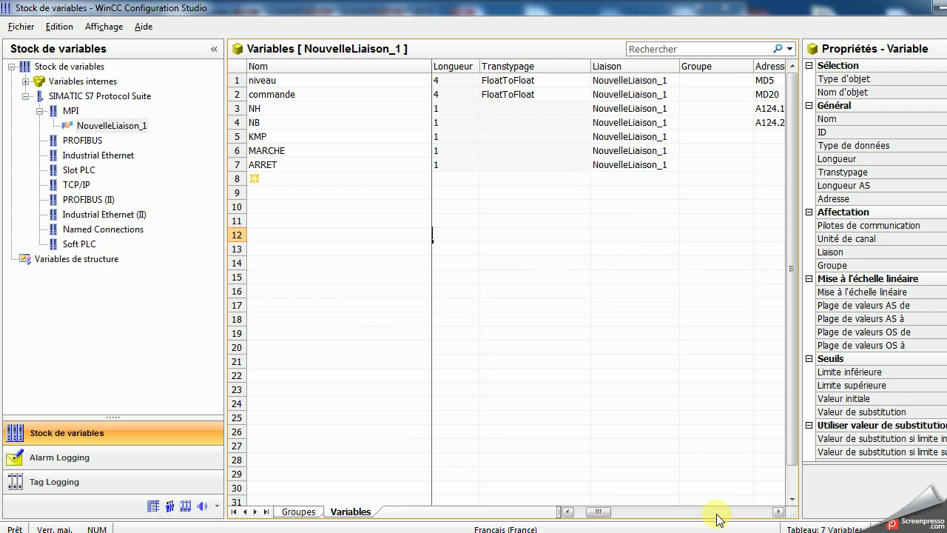
{"action": "left_click", "coordinate": [717, 512]}
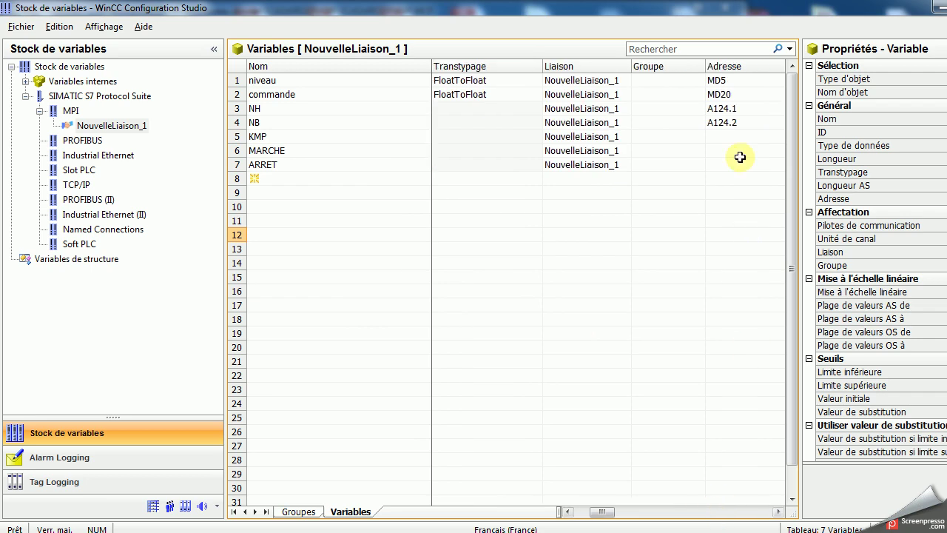
{"action": "left_click", "coordinate": [732, 512]}
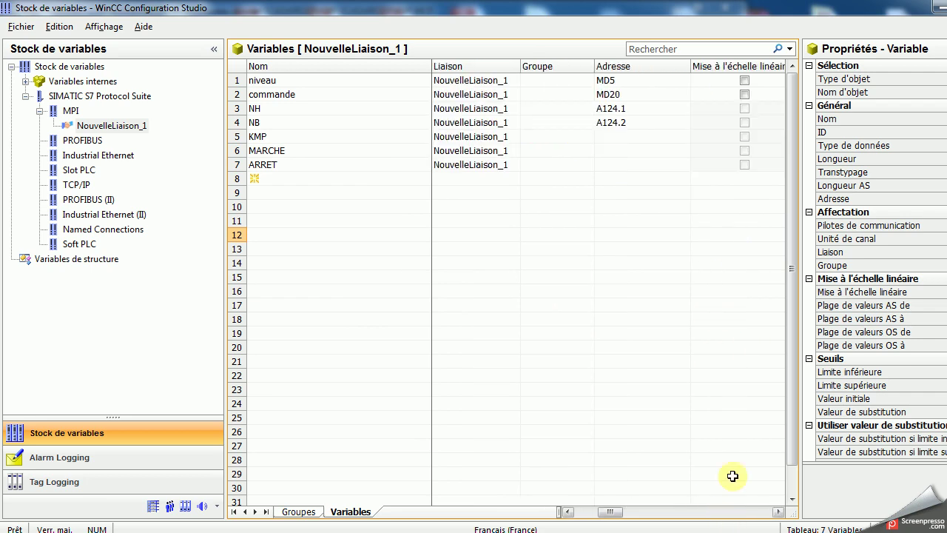
{"action": "left_click", "coordinate": [684, 131]}
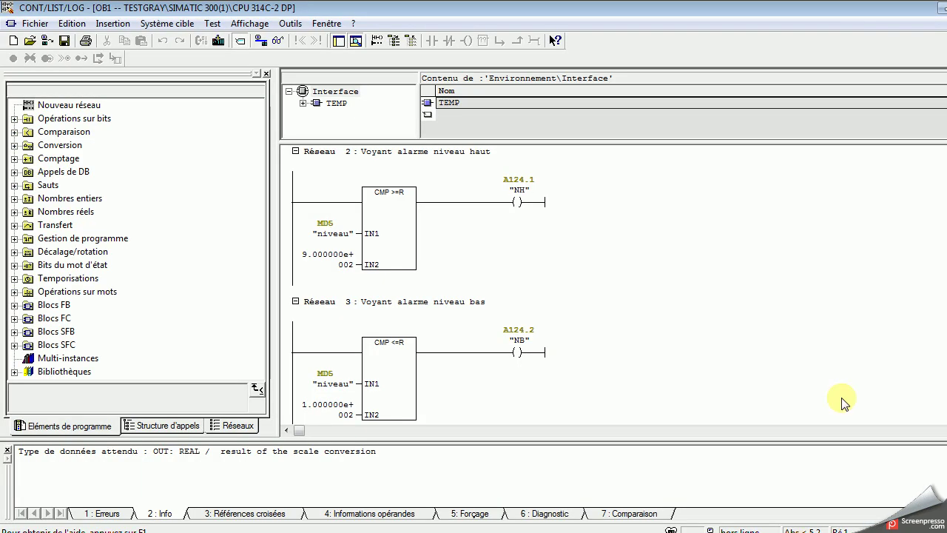
{"action": "scroll", "coordinate": [615, 289], "scroll_direction": "down", "scroll_amount": 15}
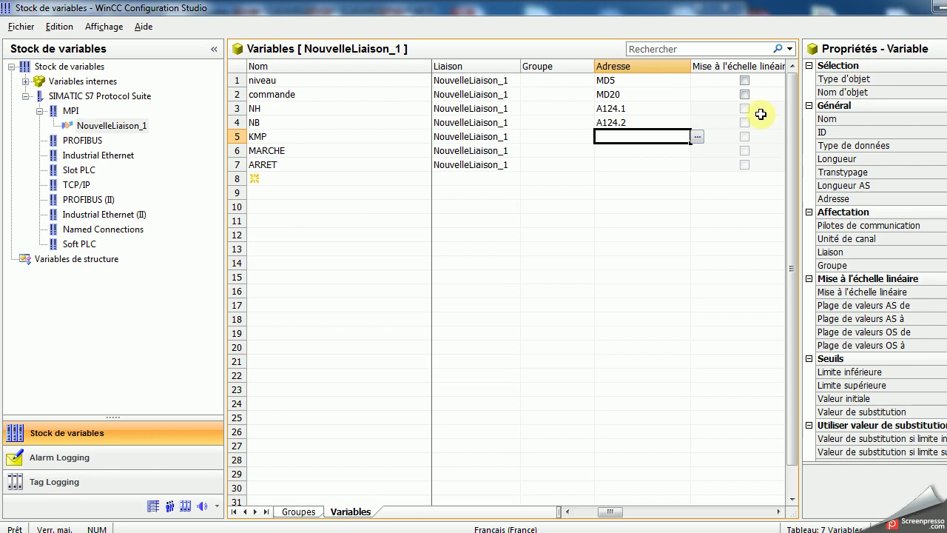
Set the address of the tag KMP to output (Sortie) bit A124.0
{"action": "left_click", "coordinate": [697, 137]}
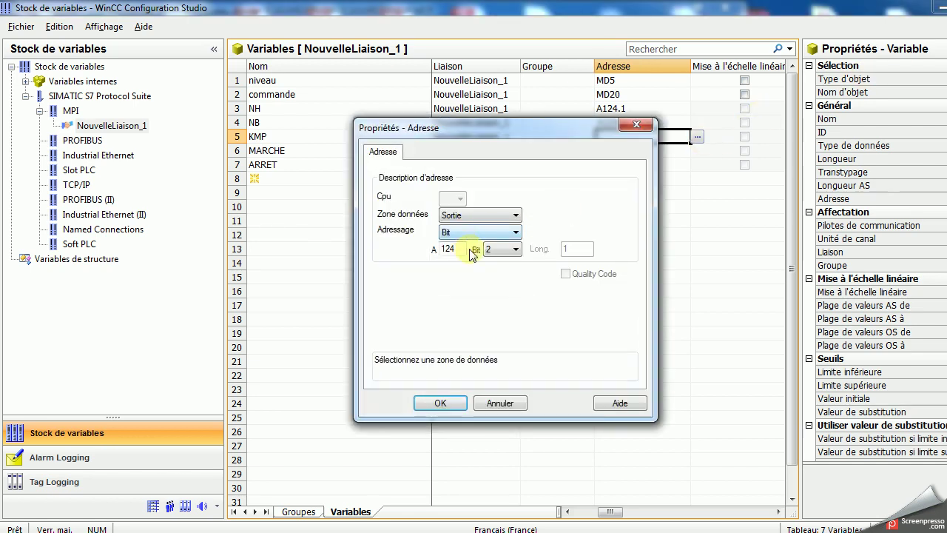
{"action": "left_click", "coordinate": [514, 249]}
{"action": "left_click", "coordinate": [489, 262]}
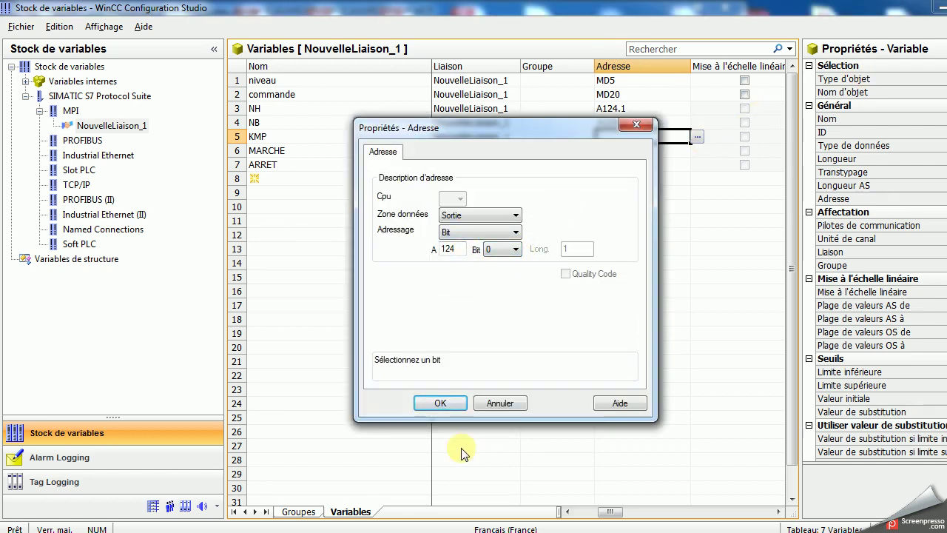
{"action": "left_click", "coordinate": [444, 403]}
Look up MARCHE in the STEP 7 program OB1 and set the WinCC tag's address to memory (Mémento) bit M30.0
{"action": "left_click", "coordinate": [619, 154]}
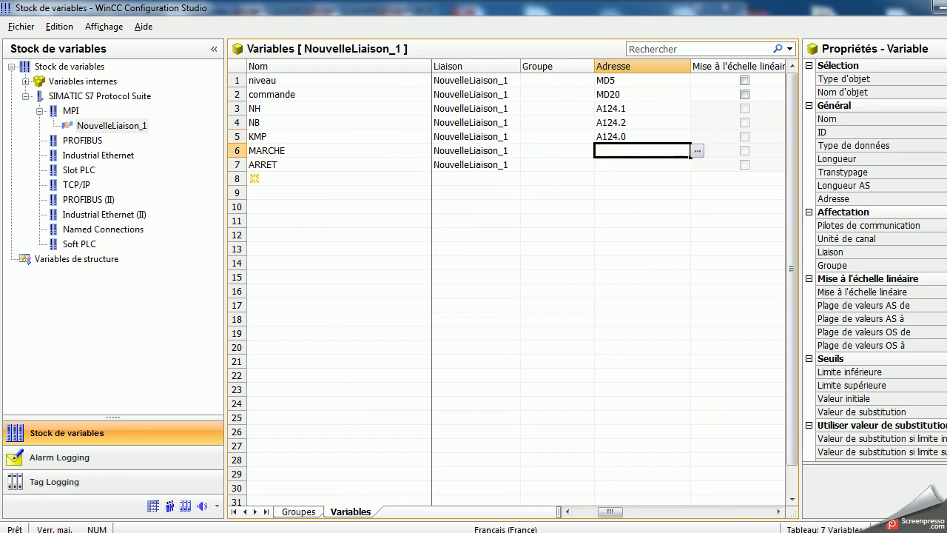
{"action": "left_click", "coordinate": [895, 463]}
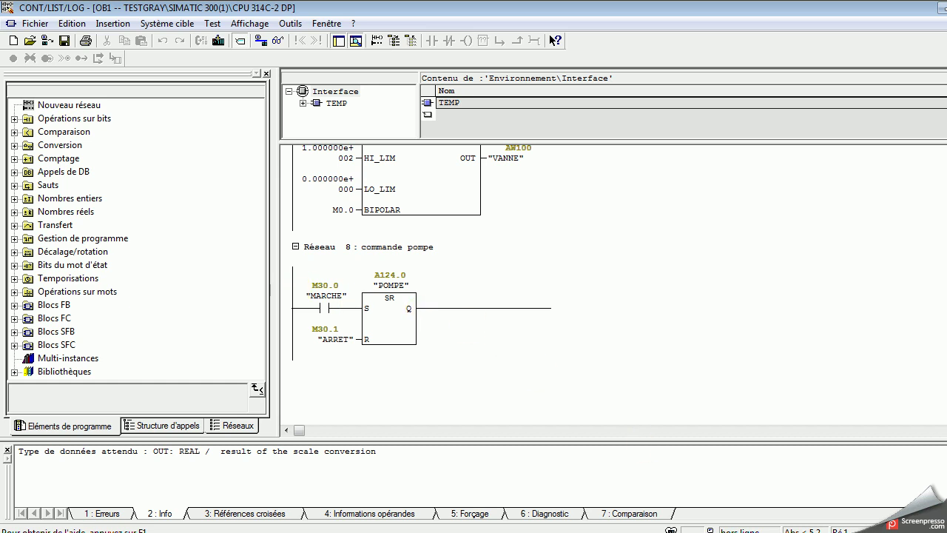
{"action": "key", "text": "alt+Tab"}
{"action": "left_click", "coordinate": [697, 150]}
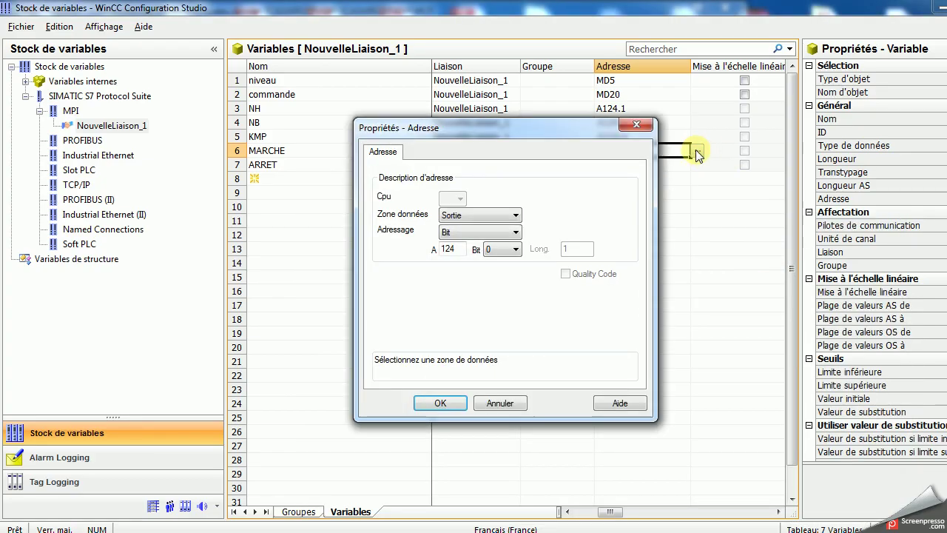
{"action": "left_click", "coordinate": [458, 215]}
{"action": "left_click", "coordinate": [453, 238]}
{"action": "left_click", "coordinate": [490, 233]}
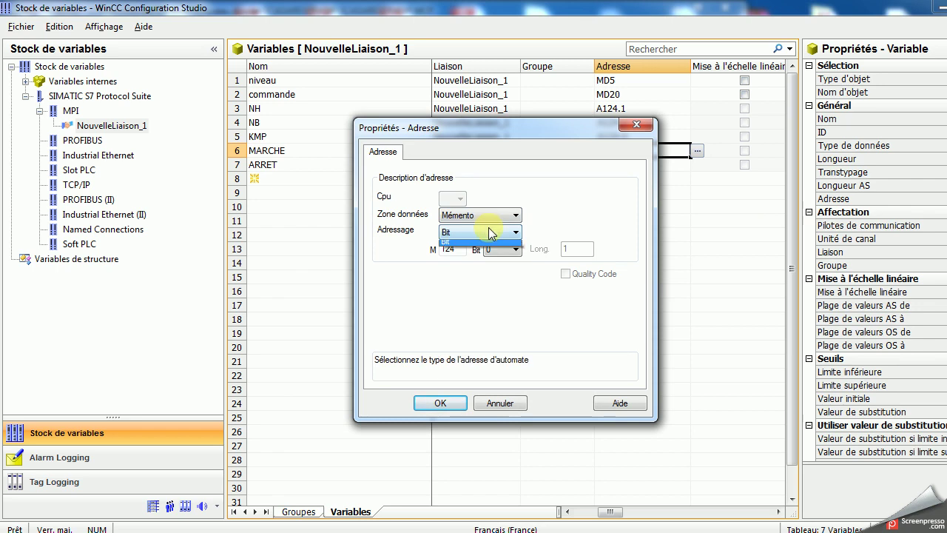
{"action": "left_click", "coordinate": [466, 241]}
{"action": "left_click", "coordinate": [454, 248]}
{"action": "double_click", "coordinate": [454, 248]}
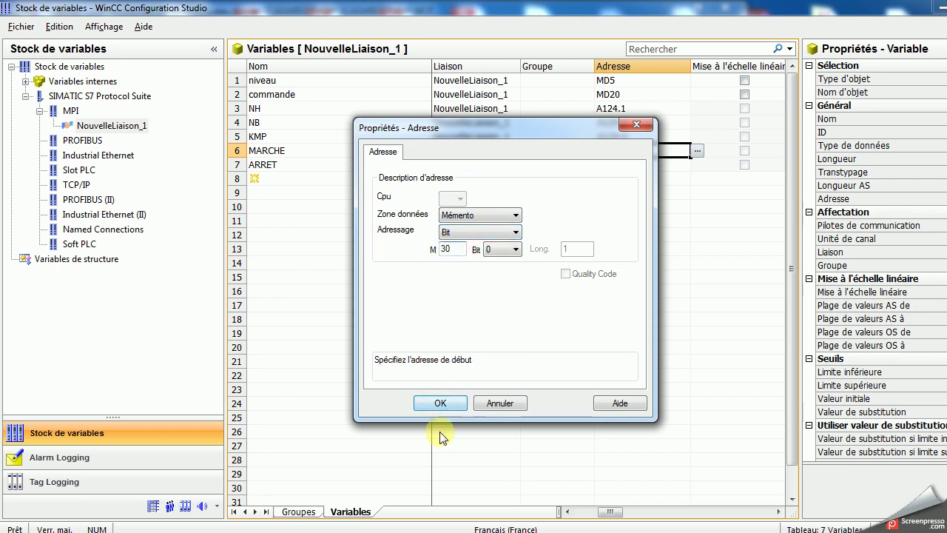
{"action": "left_click", "coordinate": [440, 403]}
Set the address of the tag ARRET to memory (Mémento) bit M30.1
{"action": "left_click", "coordinate": [612, 164]}
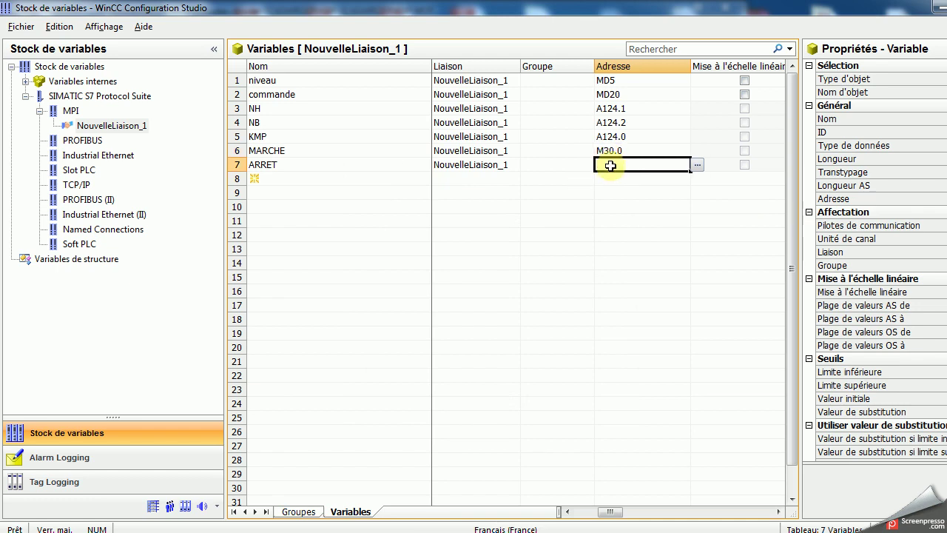
{"action": "left_click", "coordinate": [697, 164]}
{"action": "left_click", "coordinate": [511, 249]}
{"action": "left_click", "coordinate": [497, 271]}
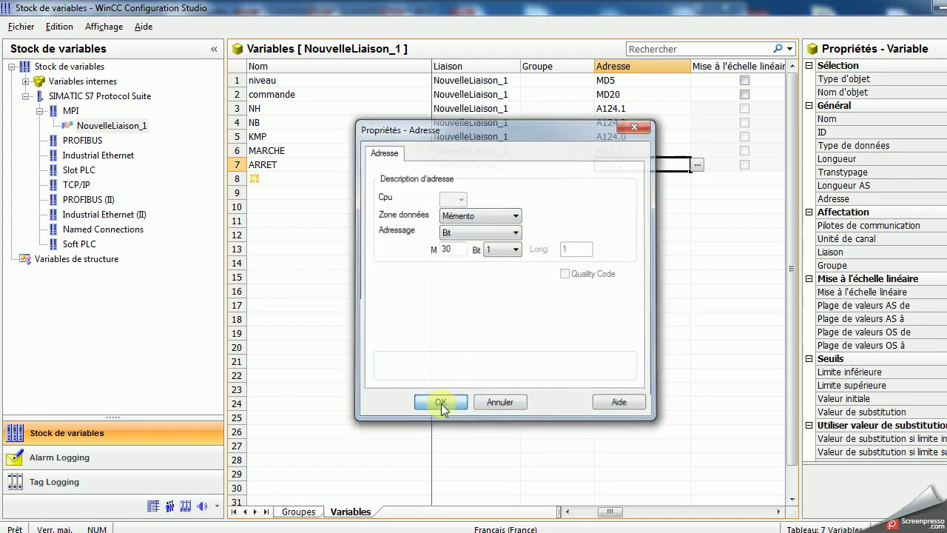
{"action": "left_click", "coordinate": [441, 403]}
{"action": "left_click_drag", "start_coordinate": [481, 319], "coordinate": [507, 307]}
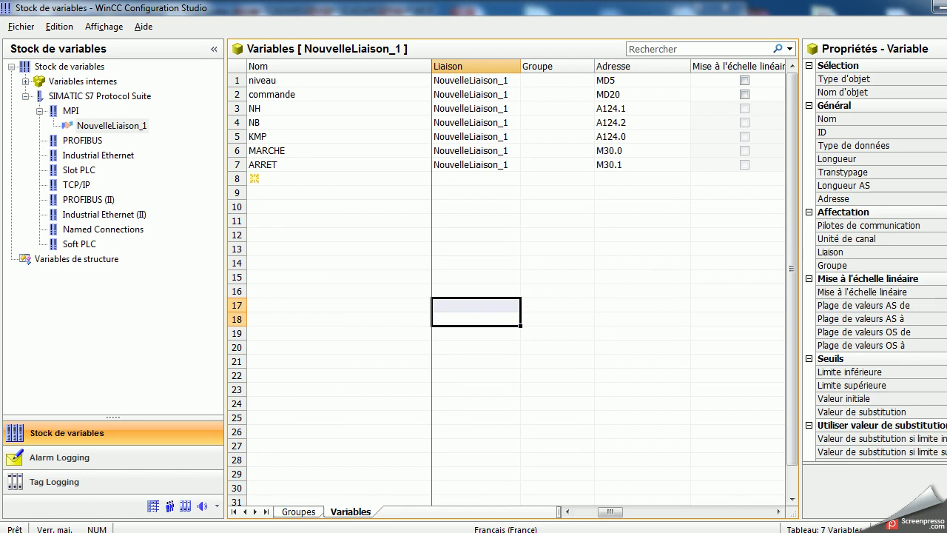
Check OB1 in the STEP 7 editor for remaining variables and add the tags SEUILMIN and SEUILMAX below ARRET in WinCC
{"action": "left_click", "coordinate": [851, 474]}
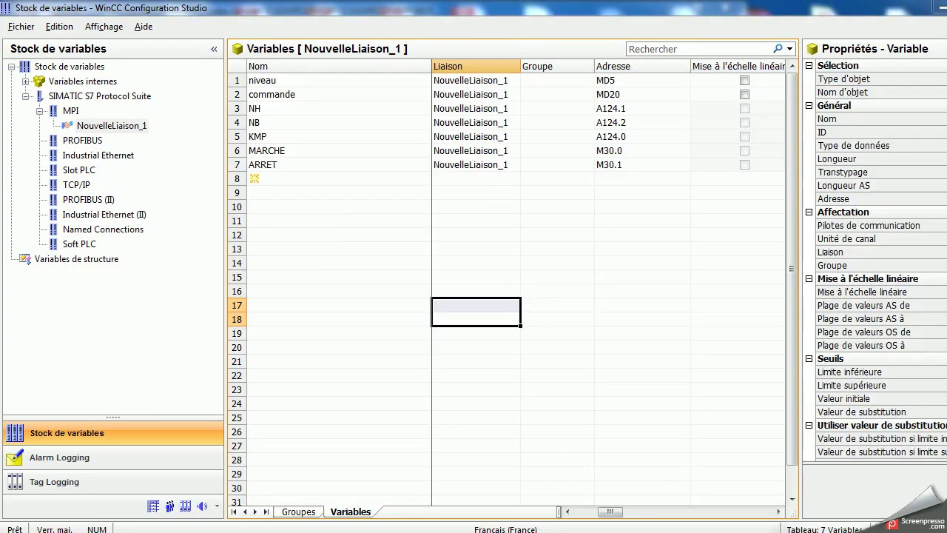
{"action": "left_click", "coordinate": [819, 462]}
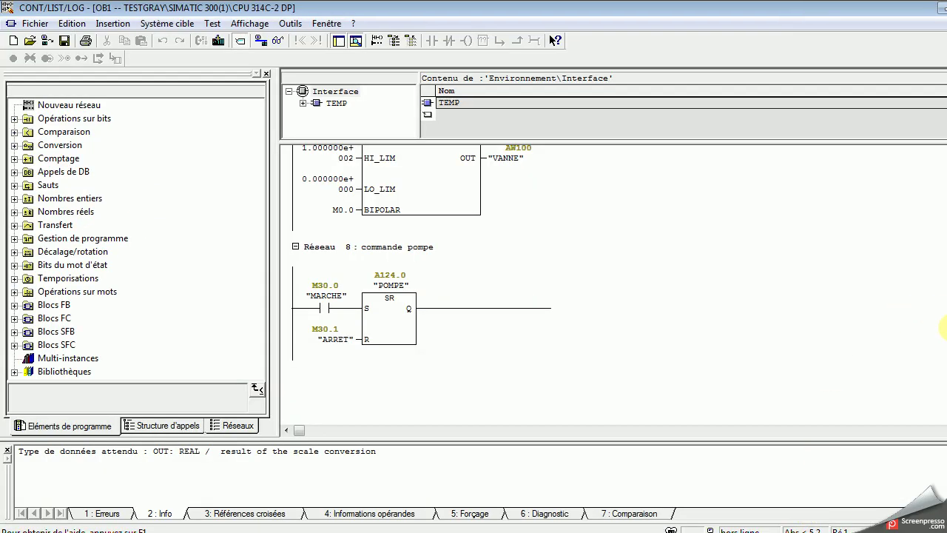
{"action": "scroll", "coordinate": [549, 34], "scroll_direction": "up", "scroll_amount": 5}
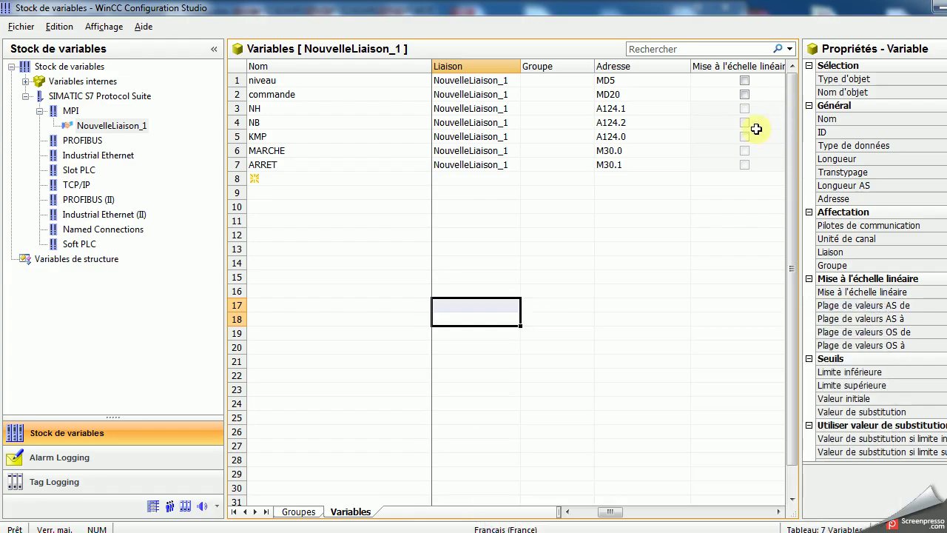
{"action": "left_click", "coordinate": [324, 192]}
{"action": "left_click", "coordinate": [311, 180]}
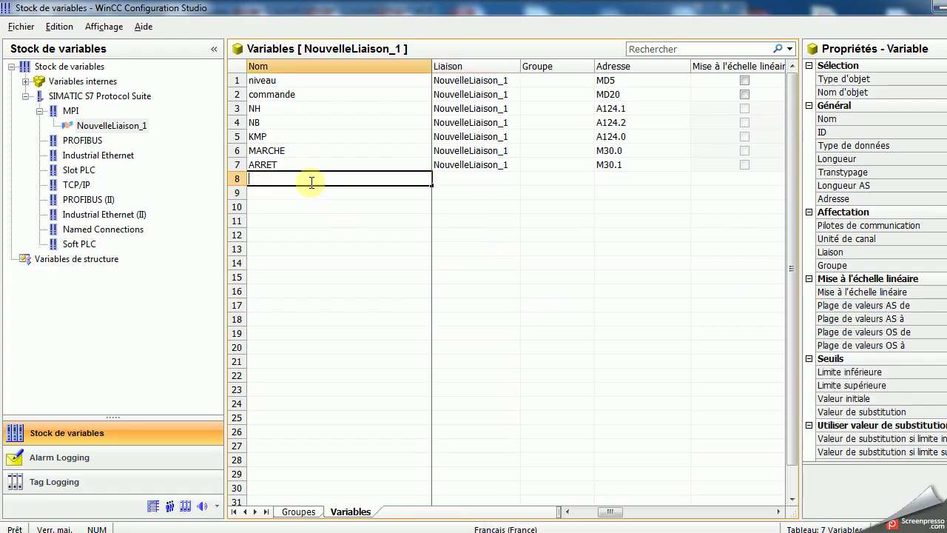
{"action": "type", "text": "SEUILMIN"}
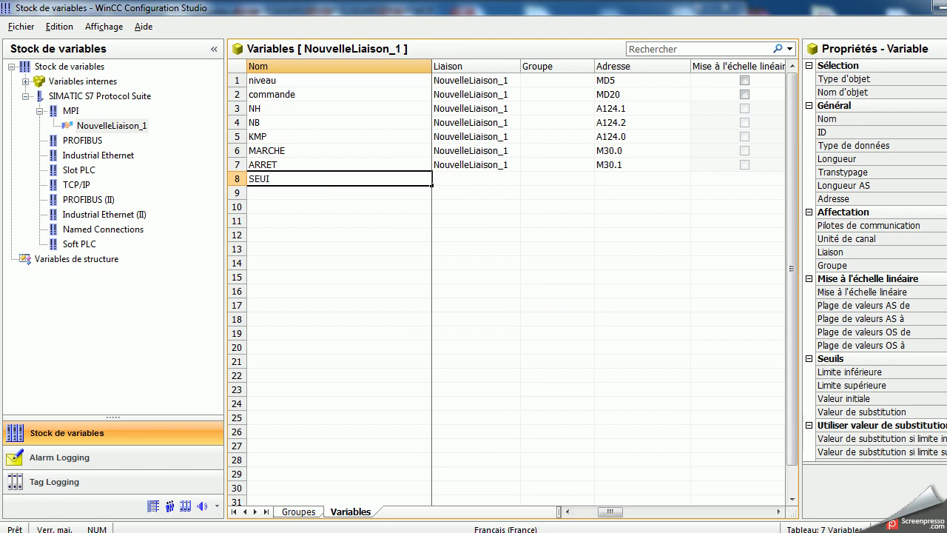
{"action": "left_click", "coordinate": [316, 192]}
{"action": "type", "text": "SEUILMAX"}
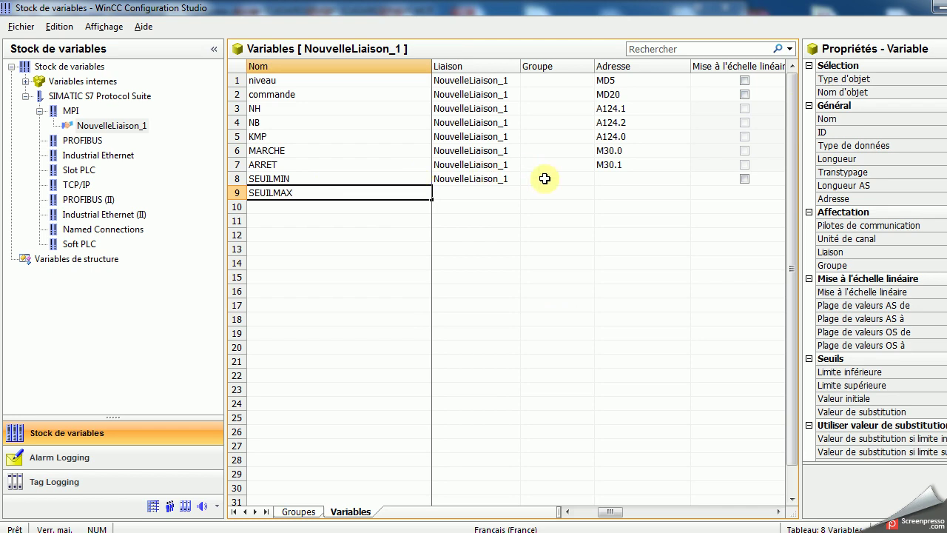
Set the data type of SEUILMIN and SEUILMAX to 32-bit floating-point number IEEE 754 (Nombre à virgule flottante 32 bits)
{"action": "left_click_drag", "start_coordinate": [536, 181], "coordinate": [567, 514]}
{"action": "left_click_drag", "start_coordinate": [790, 370], "coordinate": [789, 103]}
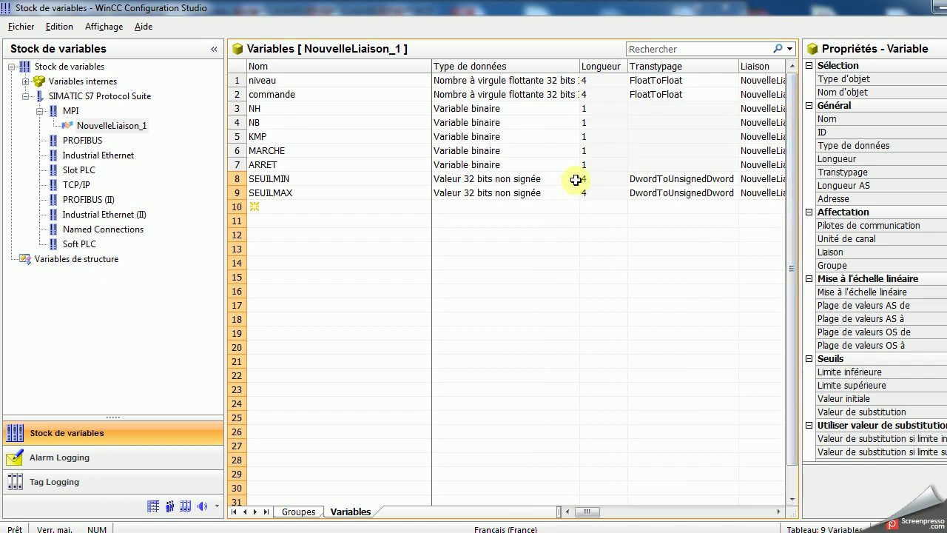
{"action": "left_click", "coordinate": [570, 180]}
{"action": "left_click", "coordinate": [585, 179]}
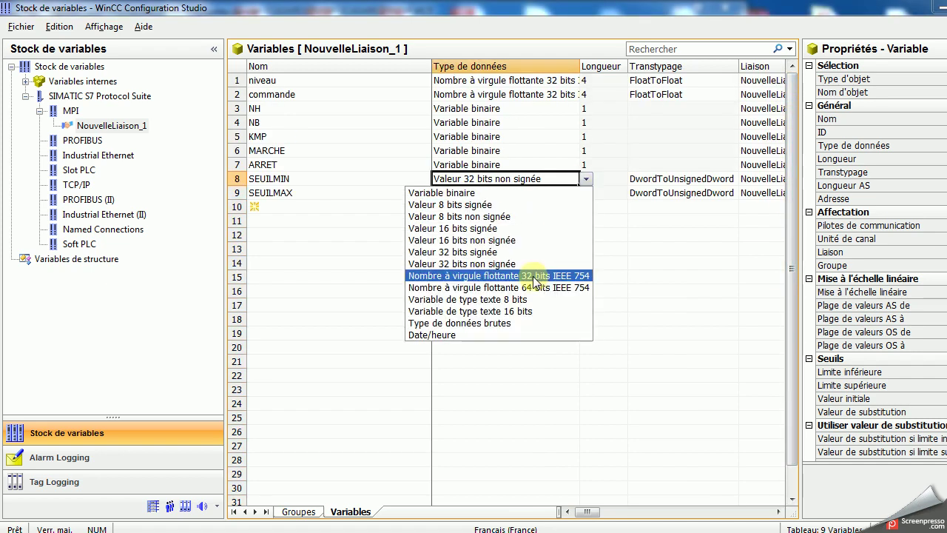
{"action": "left_click", "coordinate": [534, 276]}
{"action": "left_click", "coordinate": [571, 192]}
{"action": "left_click", "coordinate": [586, 193]}
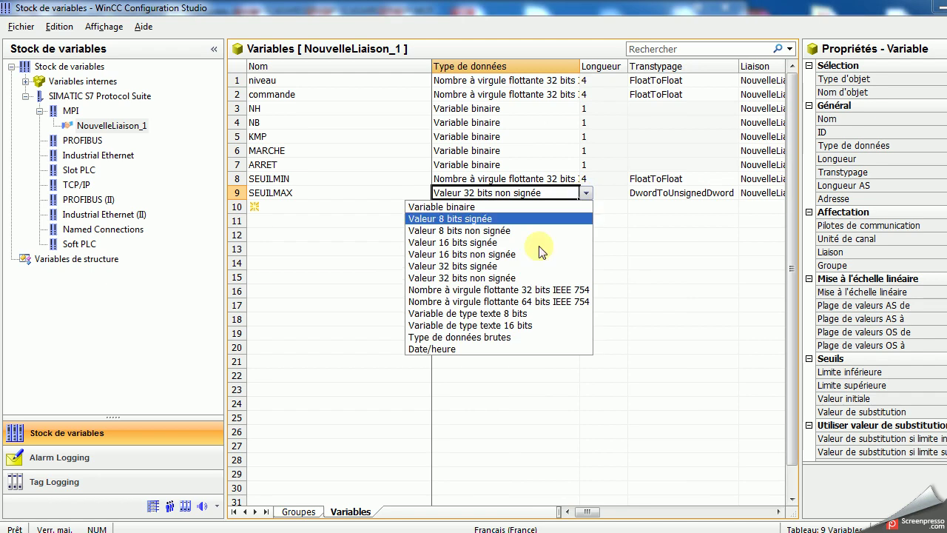
{"action": "left_click", "coordinate": [507, 295]}
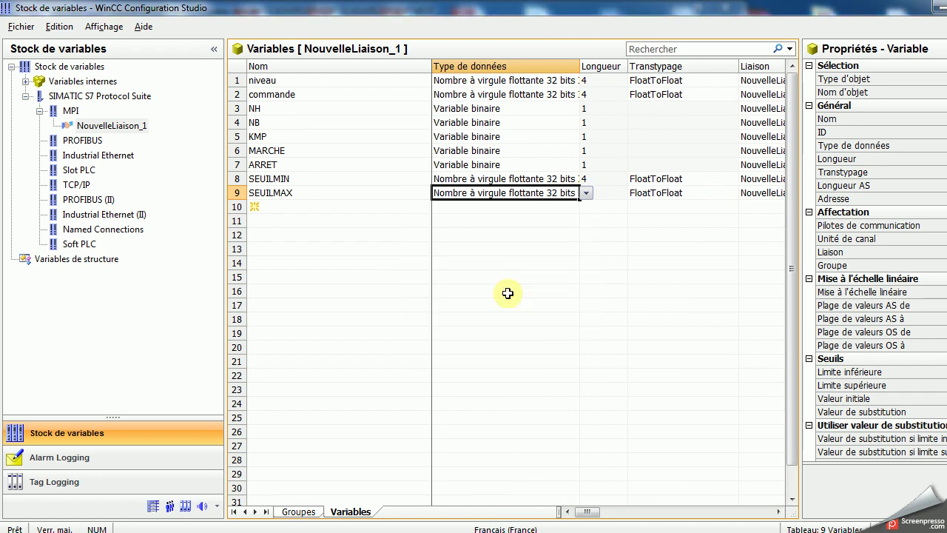
Look up seuilmin in the STEP 7 program OB1 and set the WinCC tag SEUILMIN to the memory double word MD14
{"action": "left_click", "coordinate": [753, 512]}
{"action": "left_click", "coordinate": [754, 512]}
{"action": "left_click", "coordinate": [679, 180]}
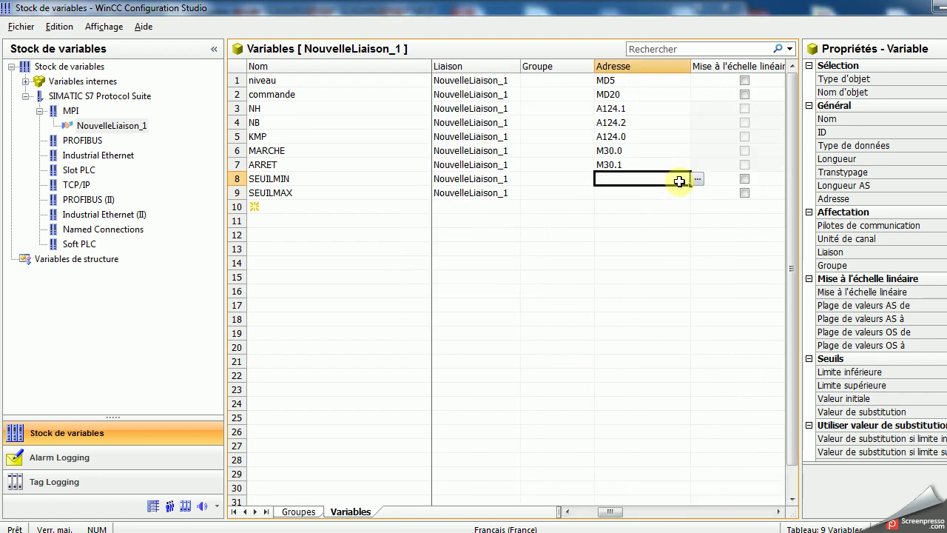
{"action": "key", "text": "alt+Tab"}
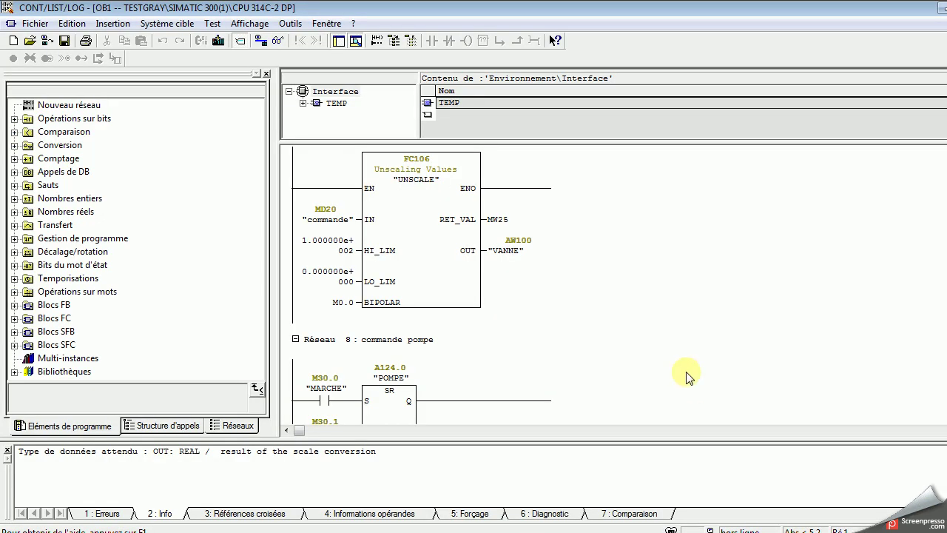
{"action": "scroll", "coordinate": [421, 285], "scroll_direction": "up", "scroll_amount": 5}
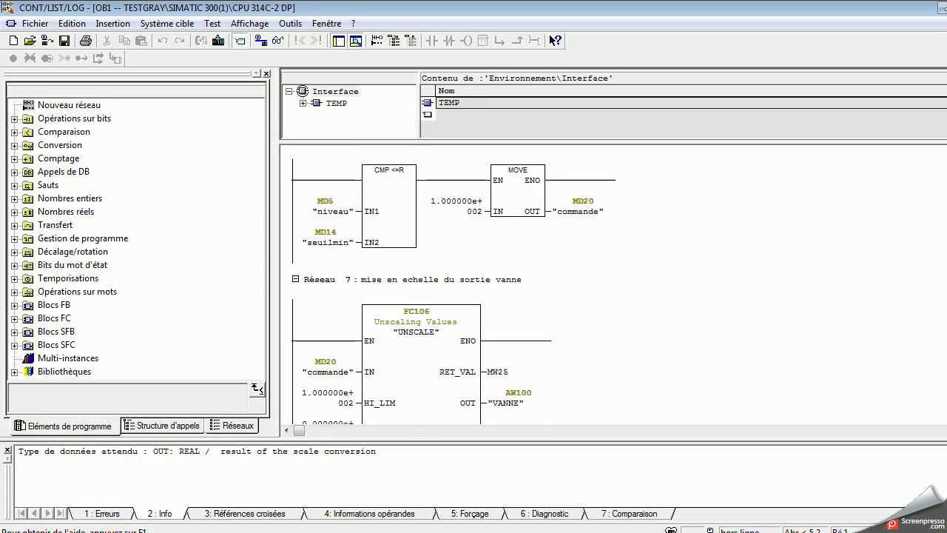
{"action": "left_click", "coordinate": [937, 6]}
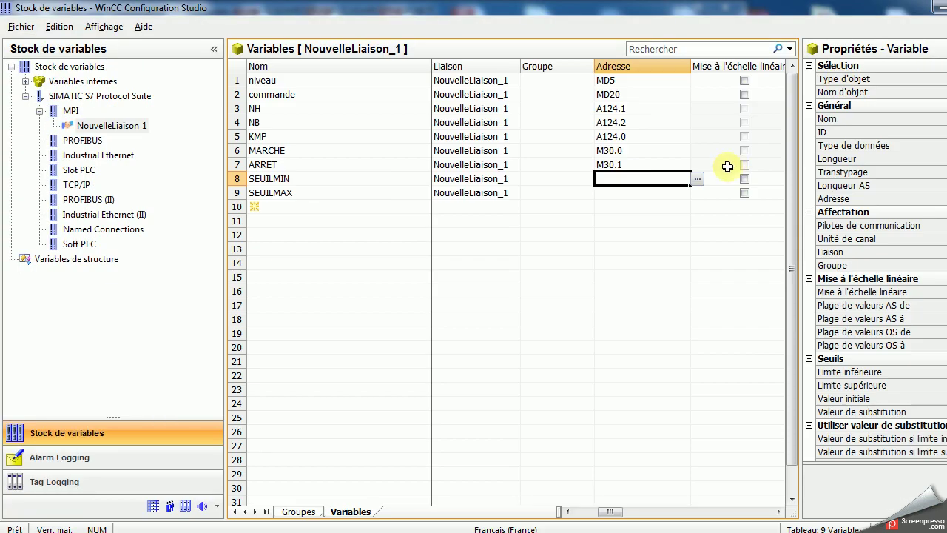
{"action": "left_click", "coordinate": [697, 180]}
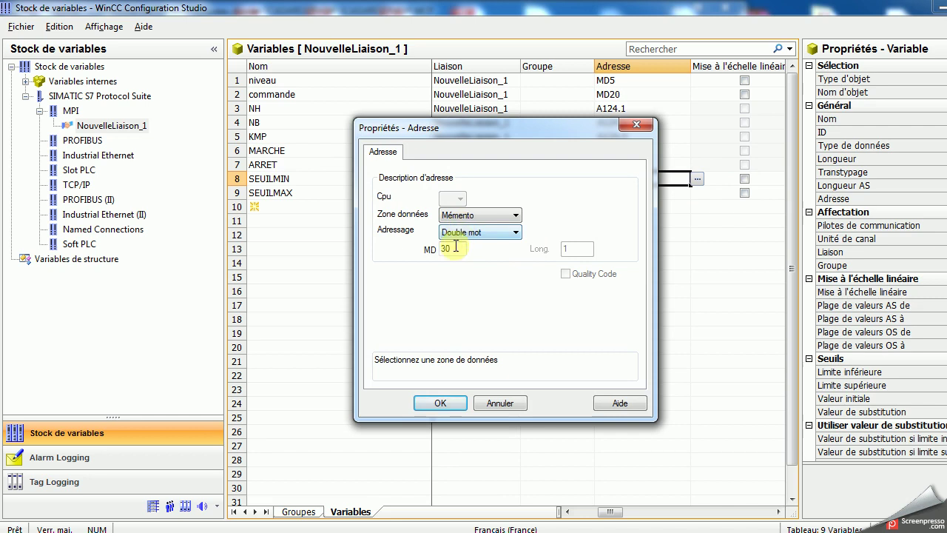
{"action": "left_click_drag", "start_coordinate": [455, 249], "coordinate": [414, 252]}
{"action": "type", "text": "14"}
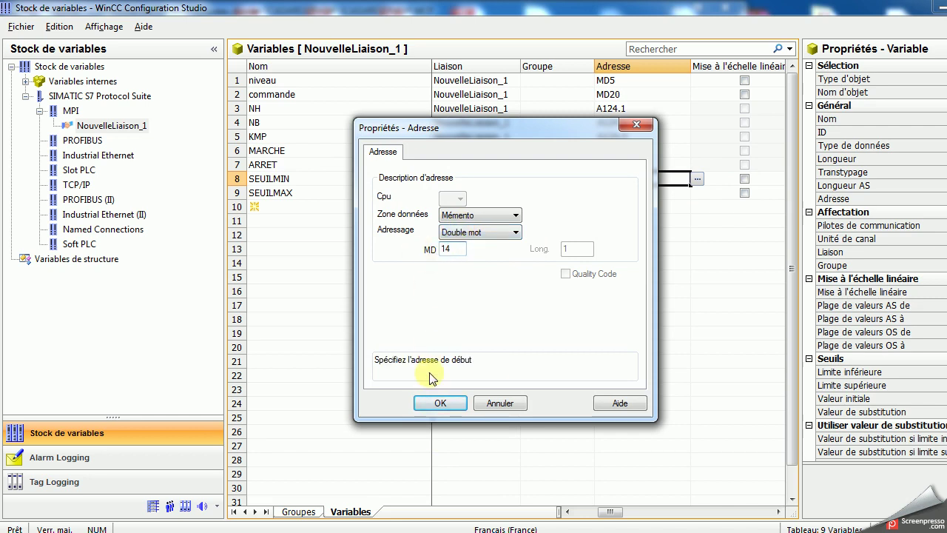
{"action": "left_click", "coordinate": [441, 403]}
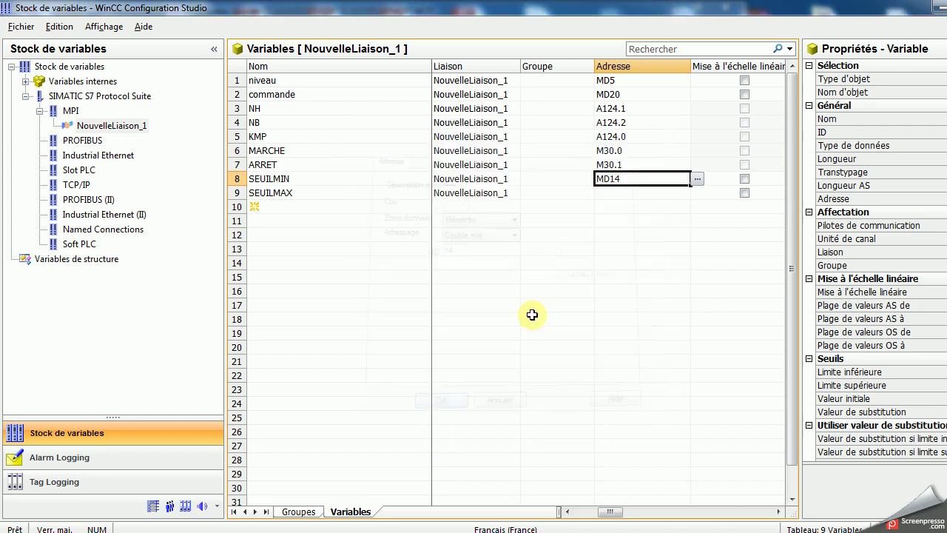
Look up SEUILMAX in the STEP 7 program OB1 and set its WinCC tag address to the memory double word MD10
{"action": "left_click", "coordinate": [639, 193]}
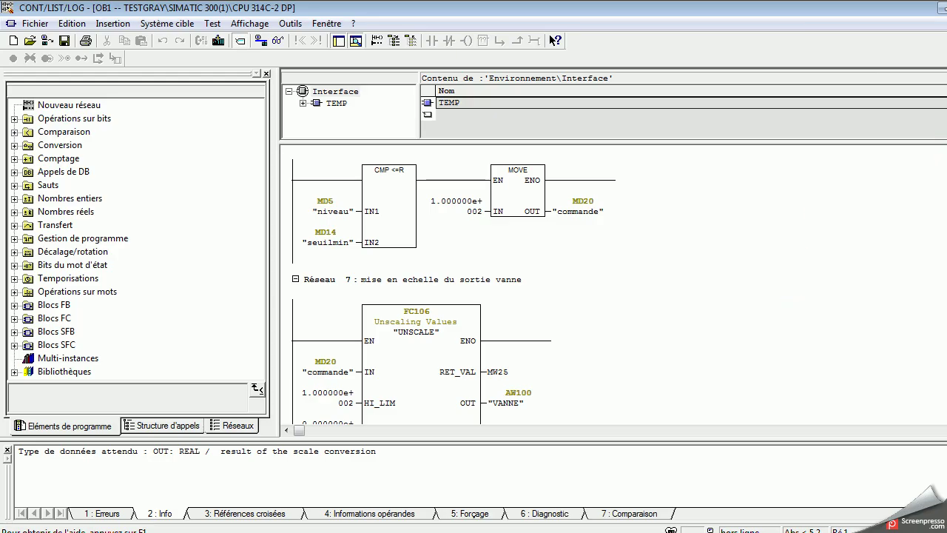
{"action": "scroll", "coordinate": [687, 227], "scroll_direction": "up", "scroll_amount": 5}
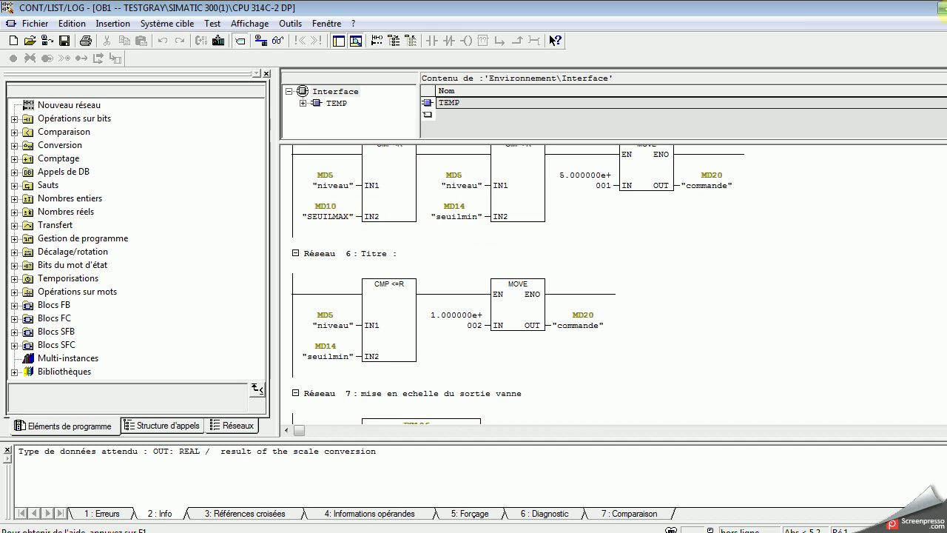
{"action": "key", "text": "alt+Tab"}
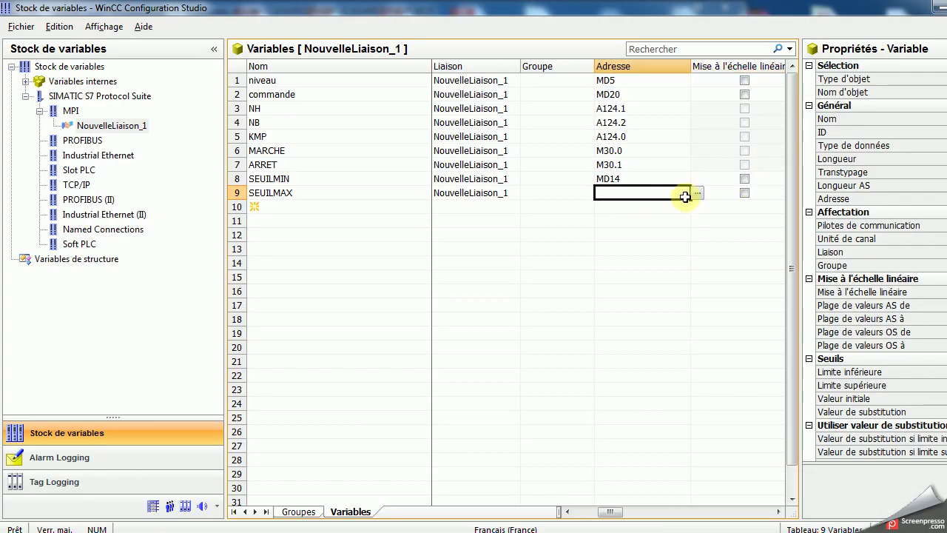
{"action": "left_click", "coordinate": [697, 193]}
{"action": "double_click", "coordinate": [447, 249]}
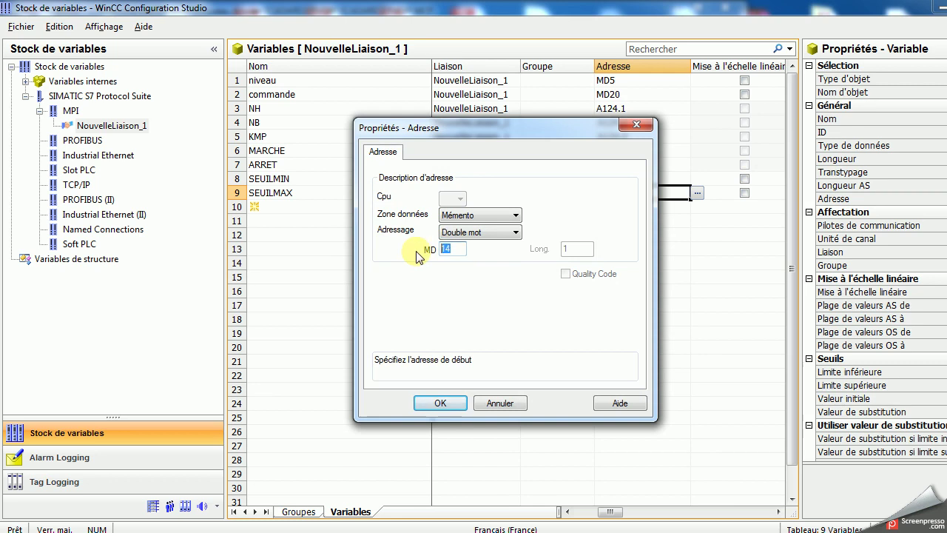
{"action": "type", "text": "10"}
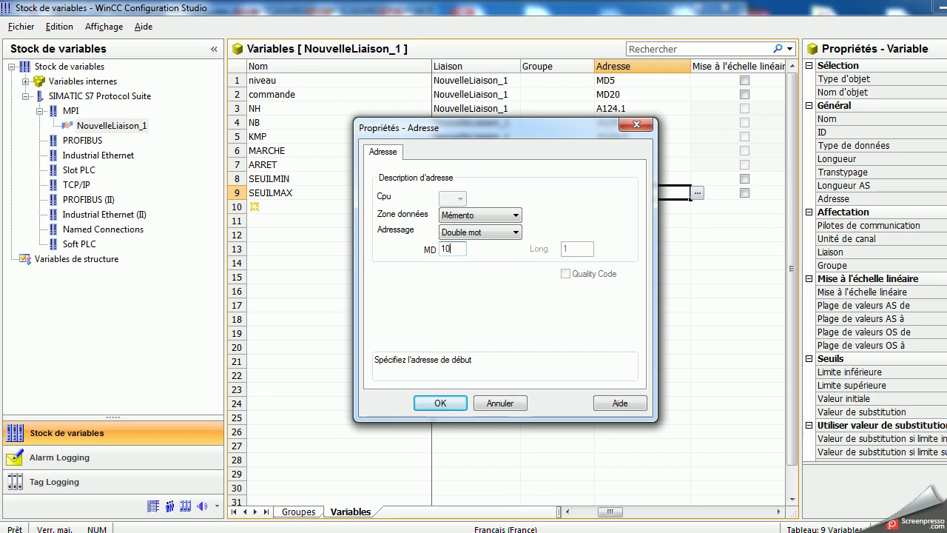
{"action": "left_click", "coordinate": [451, 409]}
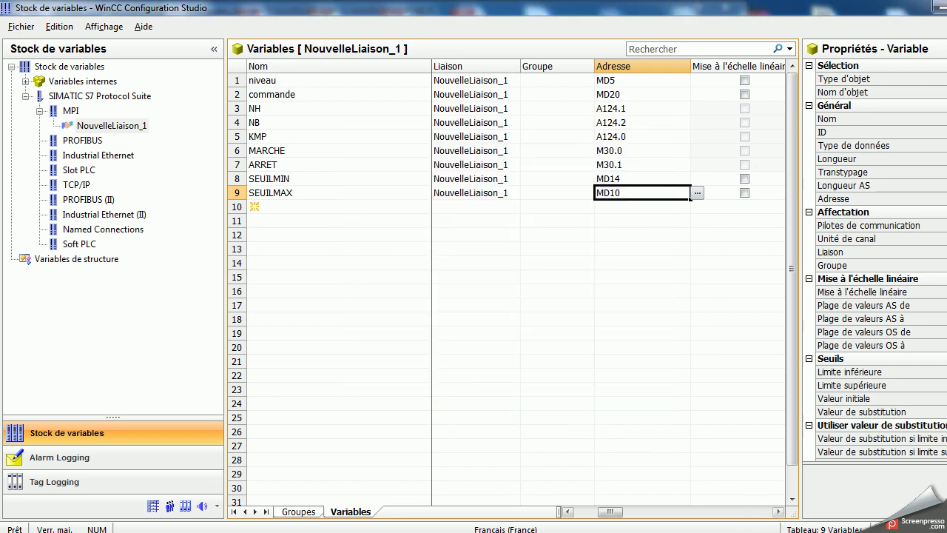
Review the networks of OB1 in the STEP 7 editor for variables missing from the WinCC tag list, and minimize both windows
{"action": "key", "text": "alt+Tab"}
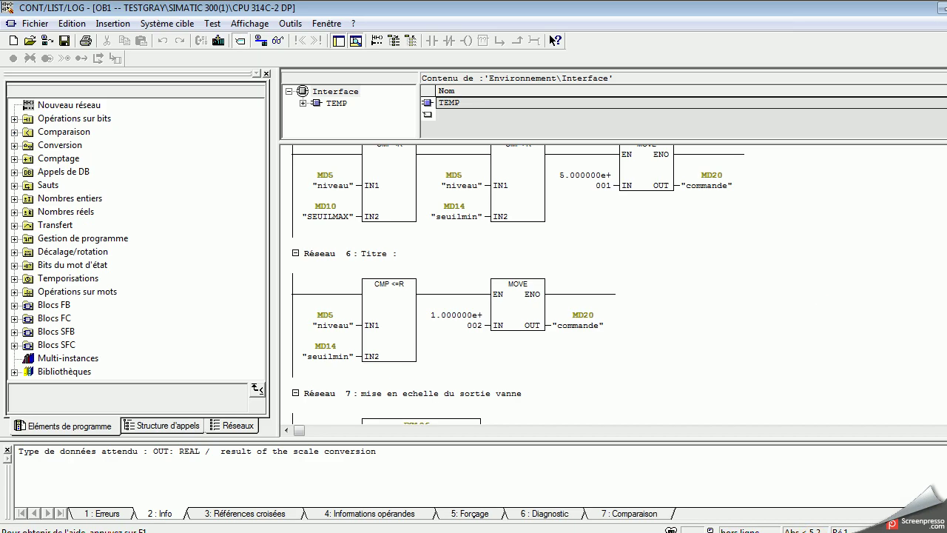
{"action": "scroll", "coordinate": [518, 285], "scroll_direction": "up", "scroll_amount": 10}
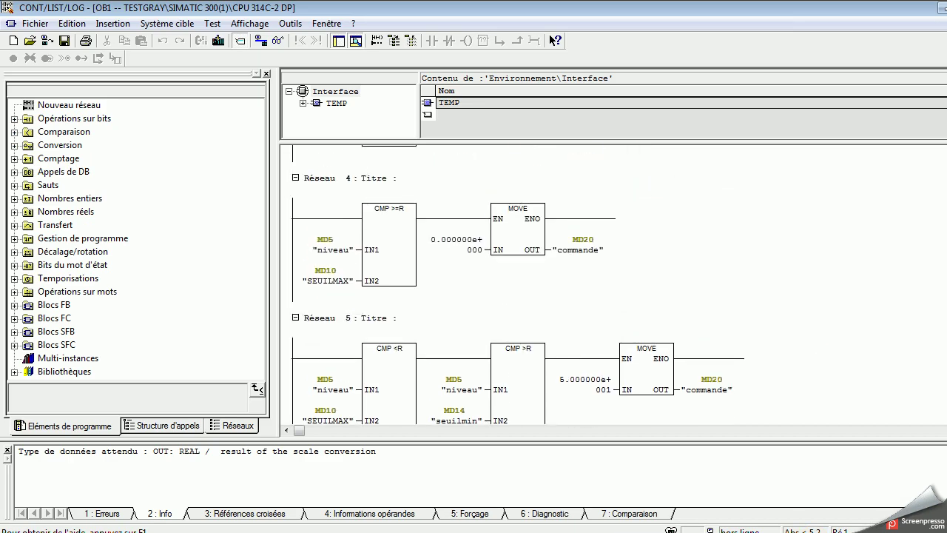
{"action": "scroll", "coordinate": [451, 284], "scroll_direction": "up", "scroll_amount": 3}
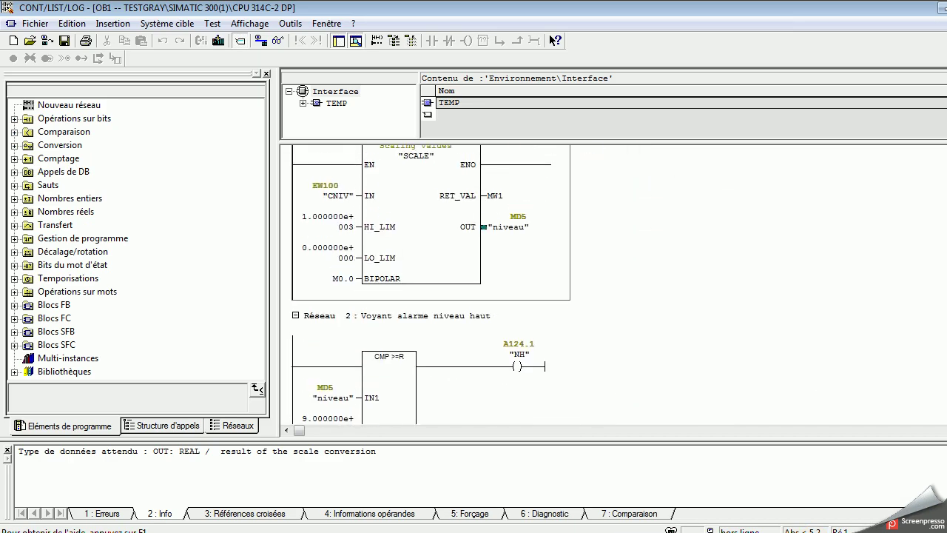
{"action": "left_click", "coordinate": [934, 7]}
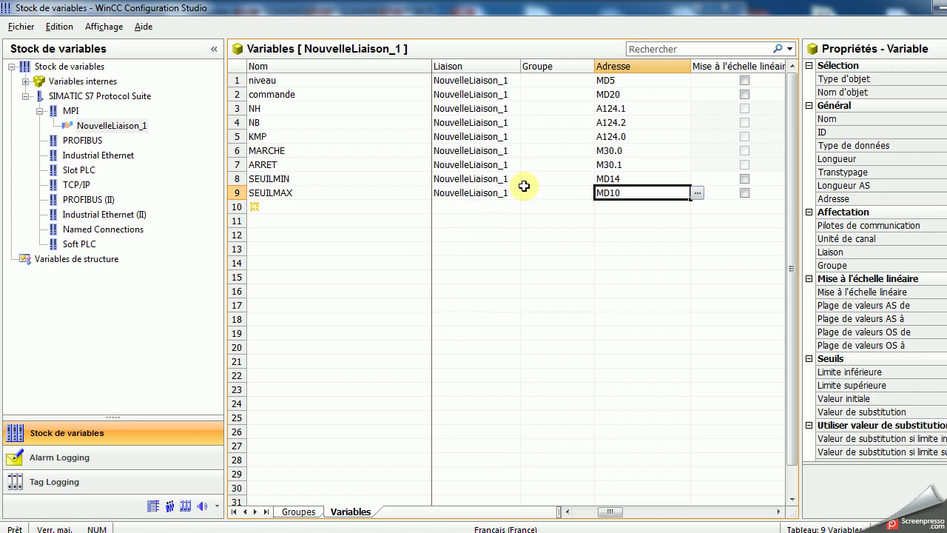
{"action": "left_click", "coordinate": [521, 292]}
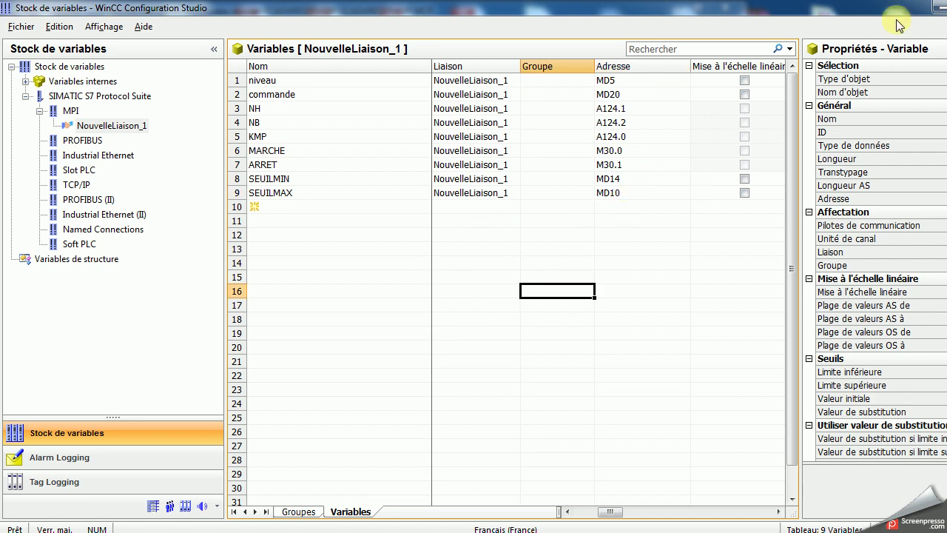
{"action": "left_click", "coordinate": [938, 6]}
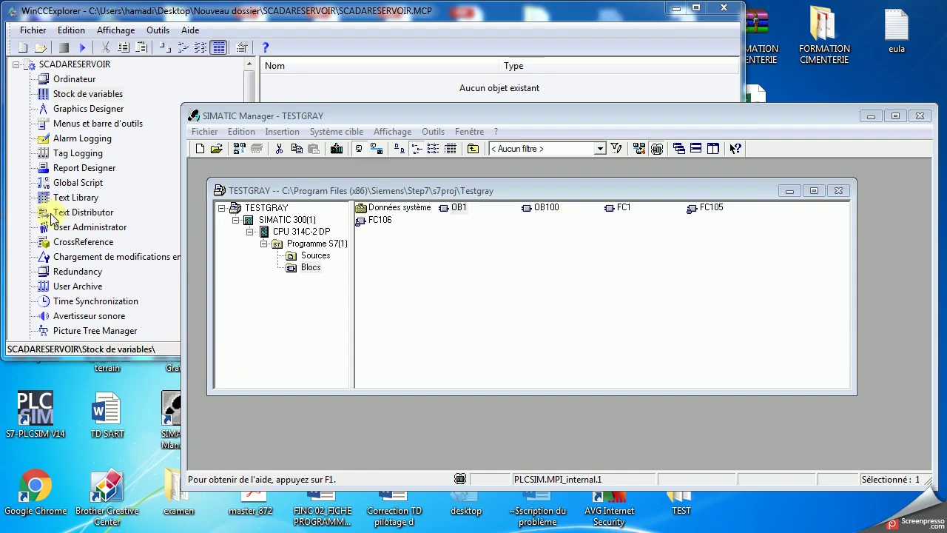
Create a new process picture under Graphics Designer in the SCADARESERVOIR project in WinCC Explorer
{"action": "left_click", "coordinate": [81, 125]}
{"action": "left_click", "coordinate": [96, 111]}
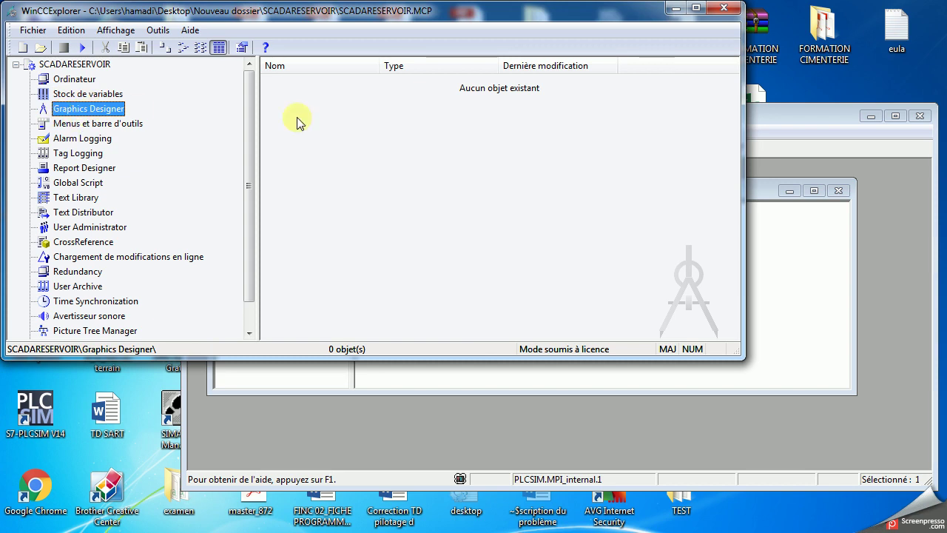
{"action": "left_click", "coordinate": [405, 137]}
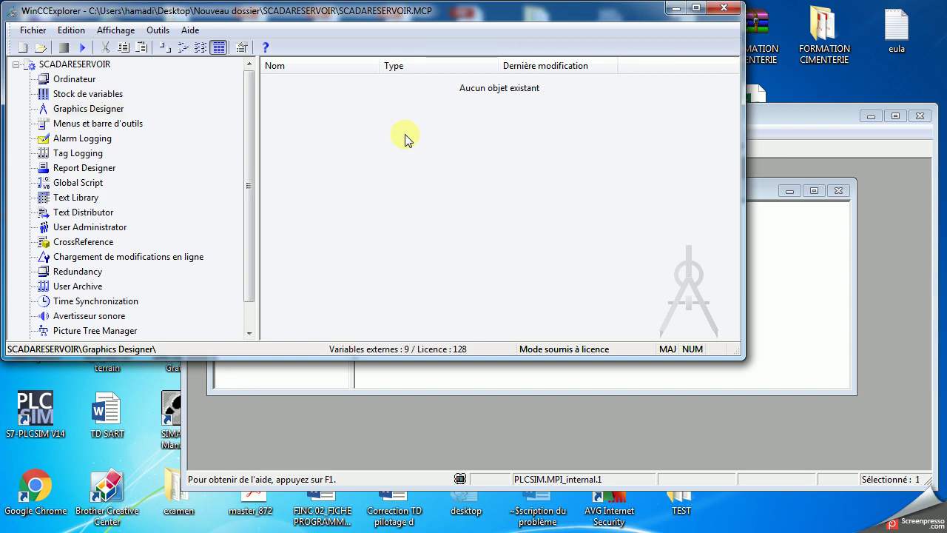
{"action": "left_click", "coordinate": [89, 108]}
{"action": "right_click", "coordinate": [354, 124]}
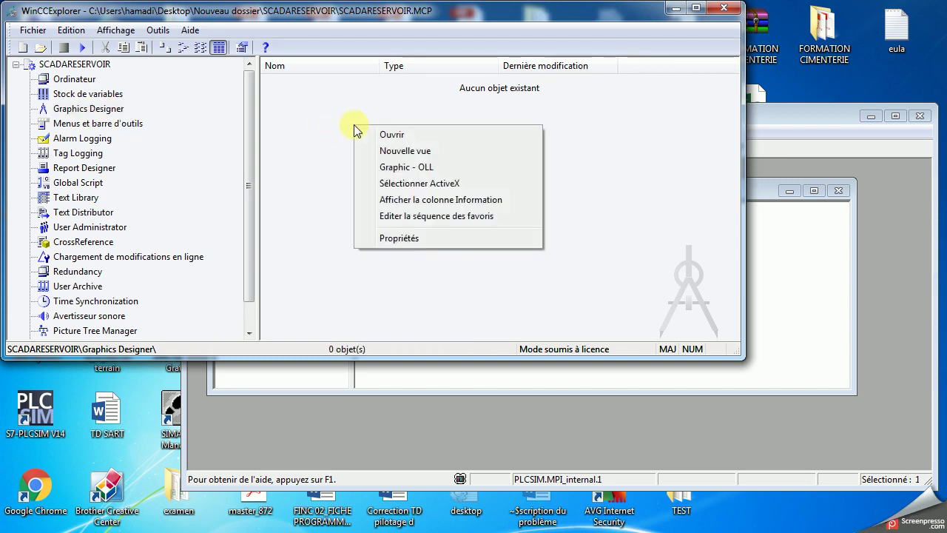
{"action": "left_click", "coordinate": [396, 151]}
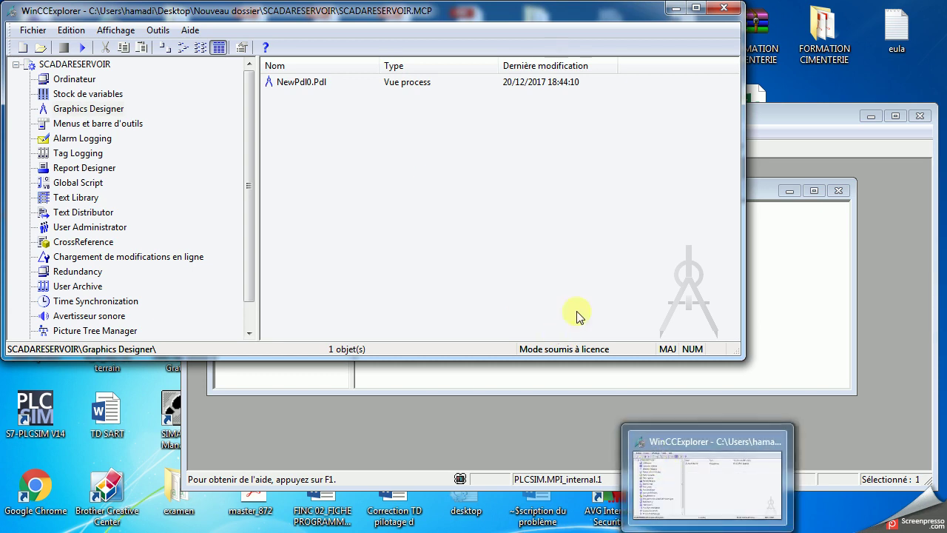
Rename the new picture principale.Pdl and open it in Graphics Designer, dismissing the tips dialog
{"action": "left_click", "coordinate": [307, 82]}
{"action": "left_click", "coordinate": [309, 83]}
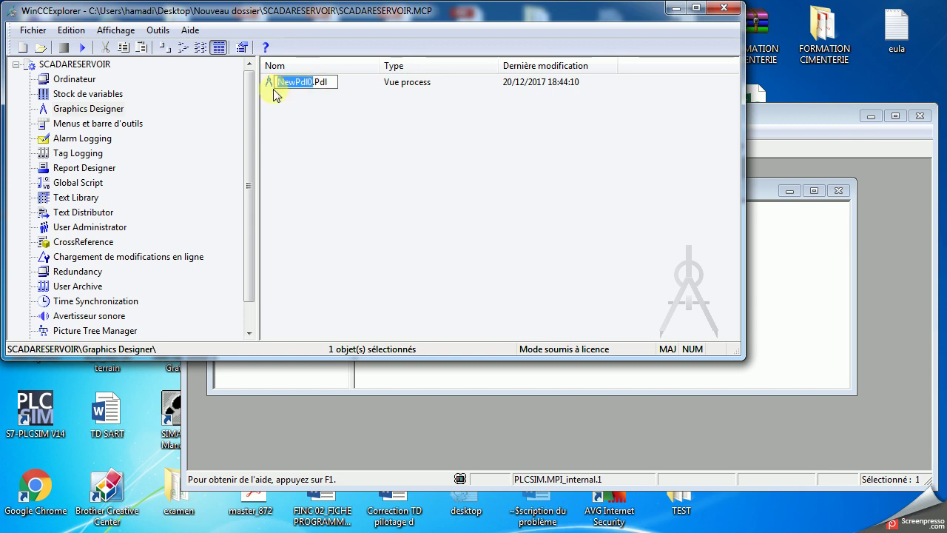
{"action": "type", "text": "principale"}
{"action": "left_click", "coordinate": [325, 122]}
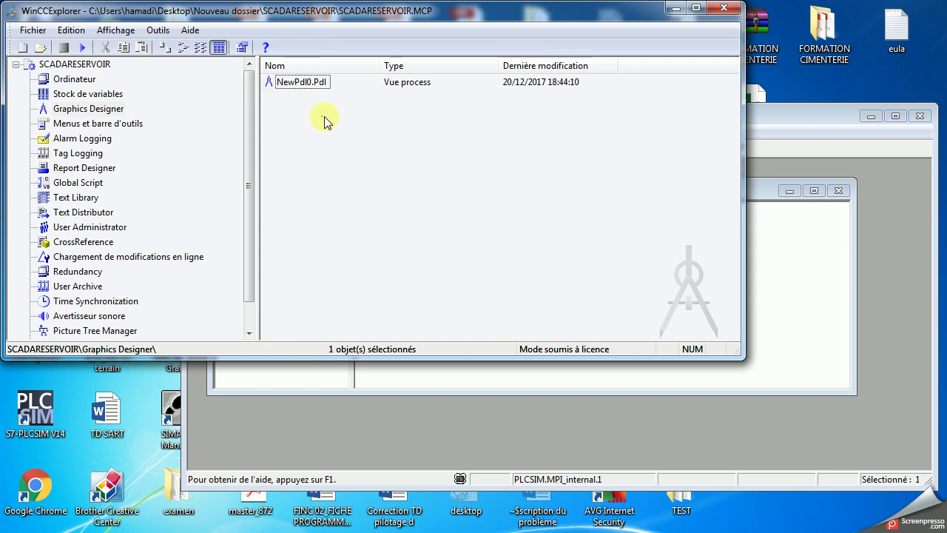
{"action": "double_click", "coordinate": [307, 83]}
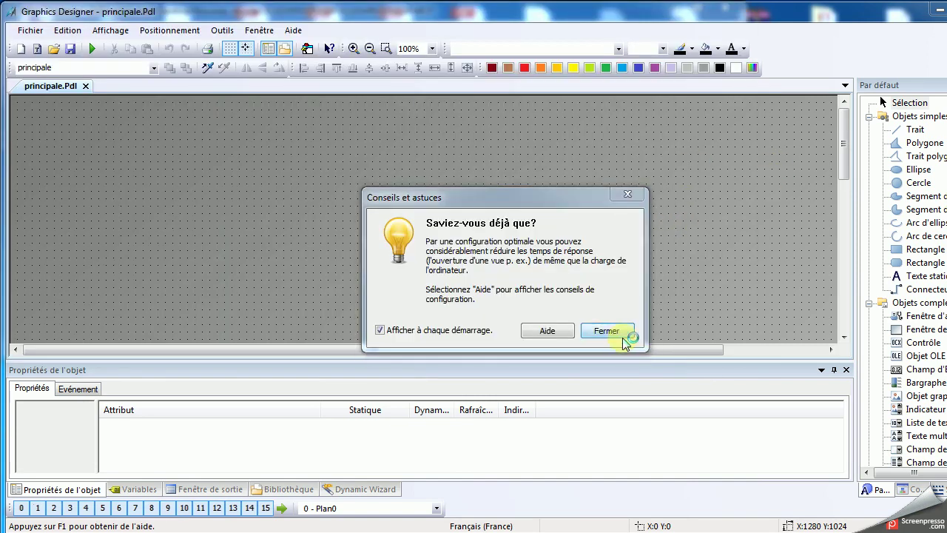
{"action": "left_click", "coordinate": [626, 335]}
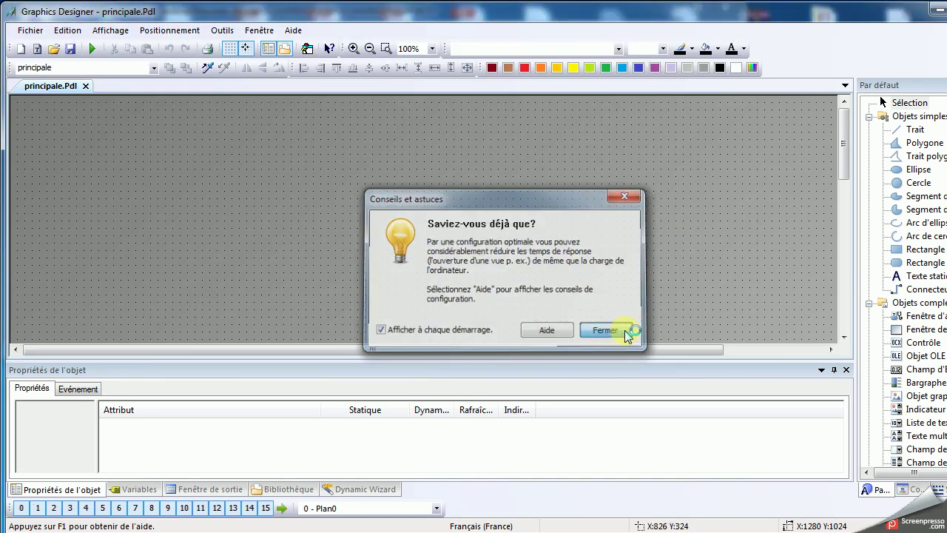
Place an I/O field about 240 by 50 on the picture, link it to the tag niveau, and move it to X 380, Y 130
{"action": "left_click", "coordinate": [908, 370]}
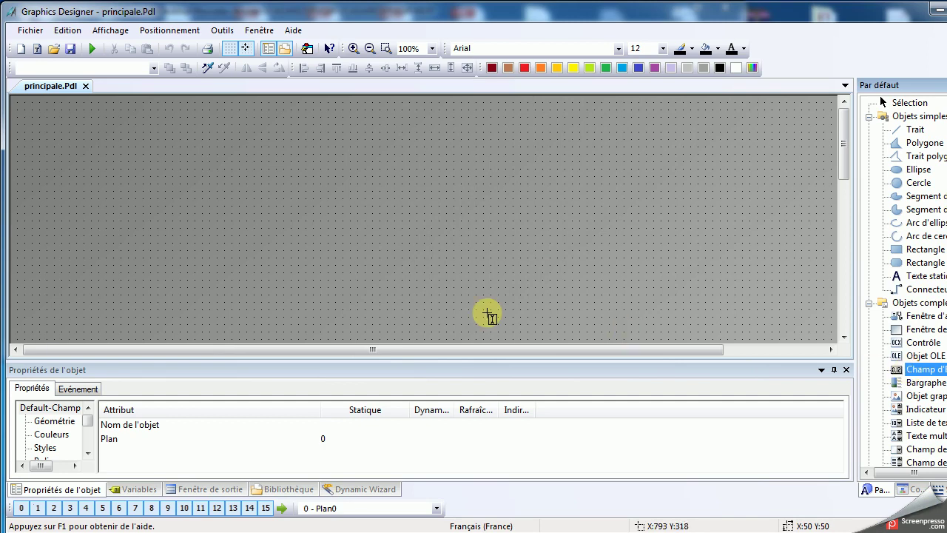
{"action": "mouse_move", "coordinate": [267, 167]}
{"action": "left_mouse_down"}
{"action": "mouse_move", "coordinate": [444, 190]}
{"action": "mouse_move", "coordinate": [447, 207]}
{"action": "left_mouse_up"}
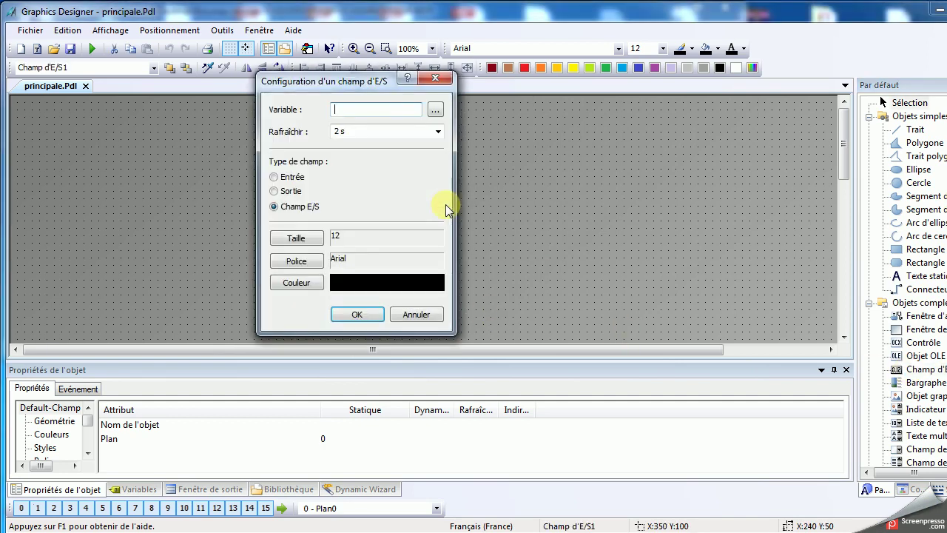
{"action": "left_click", "coordinate": [435, 112]}
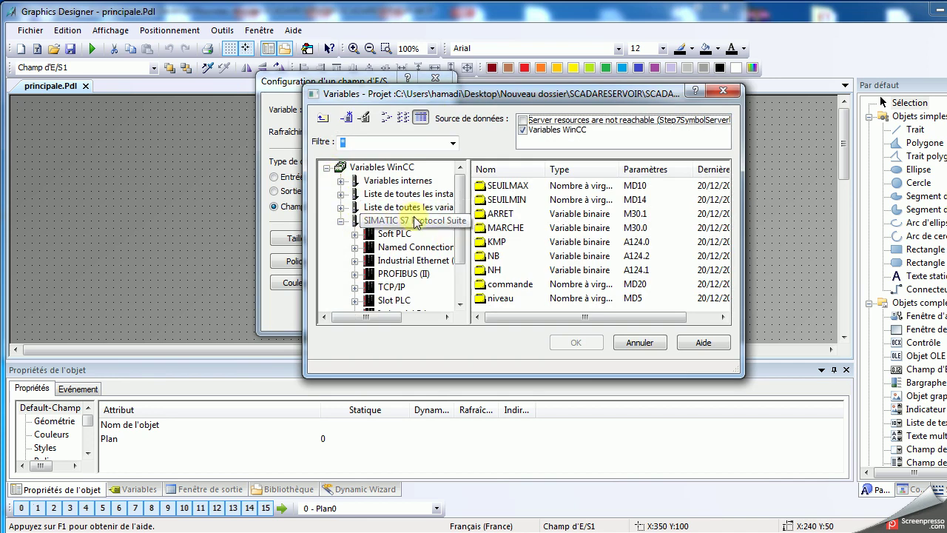
{"action": "left_click_drag", "start_coordinate": [457, 220], "coordinate": [462, 261]}
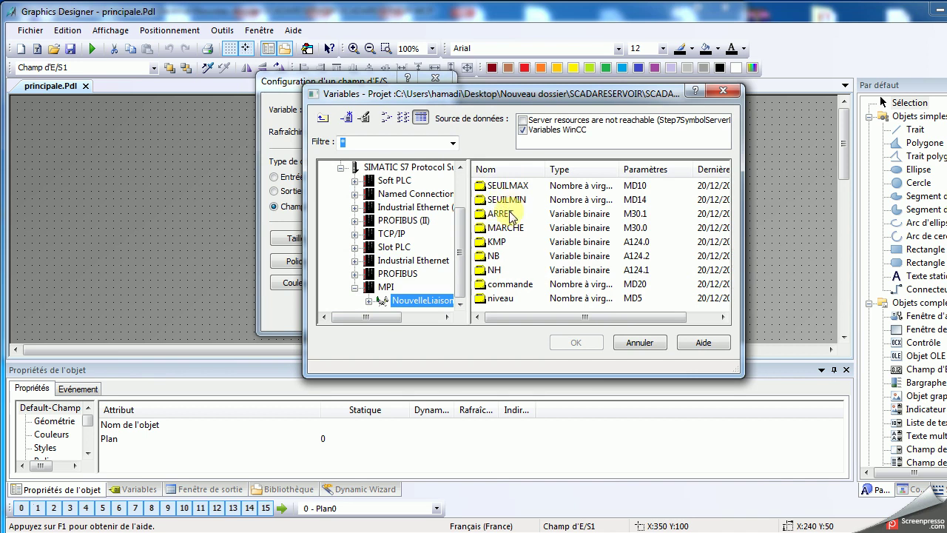
{"action": "double_click", "coordinate": [501, 299]}
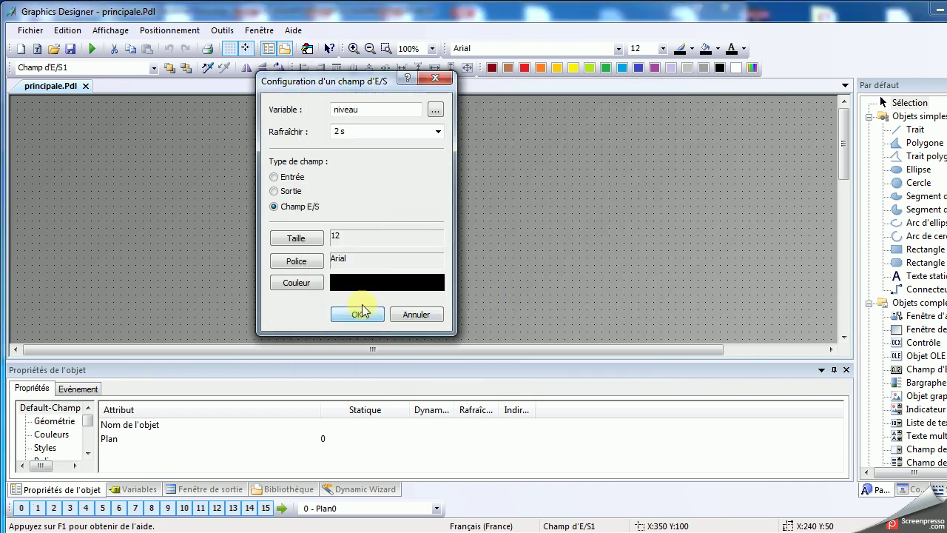
{"action": "left_click", "coordinate": [370, 316]}
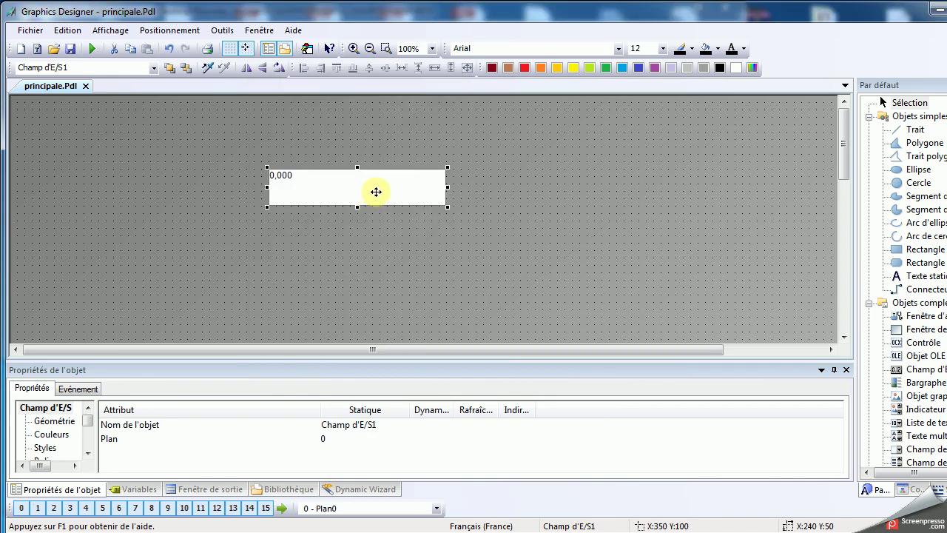
{"action": "left_click_drag", "start_coordinate": [375, 190], "coordinate": [396, 213]}
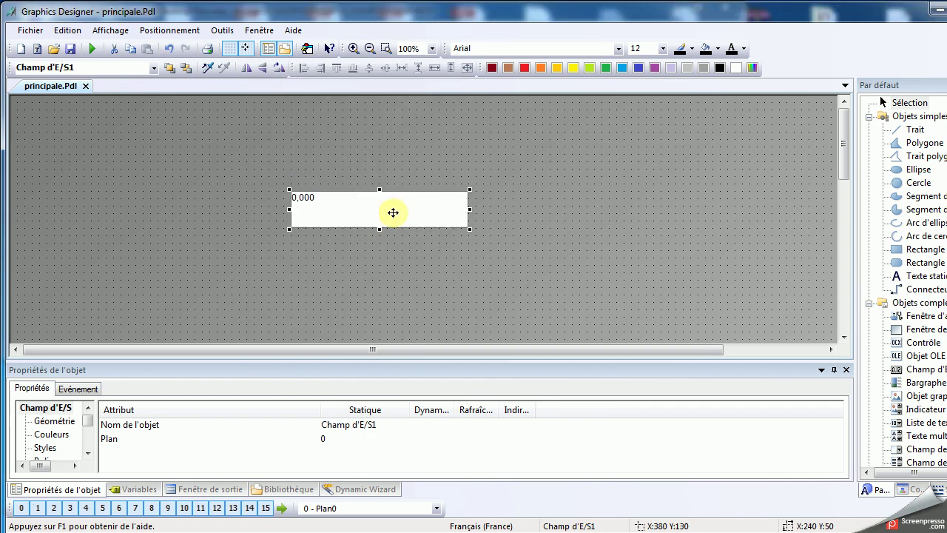
Run the saved picture in WinCC Runtime and set the simulated CPU in S7-PLCSIM to RUN
{"action": "left_click", "coordinate": [76, 52]}
{"action": "left_click", "coordinate": [92, 48]}
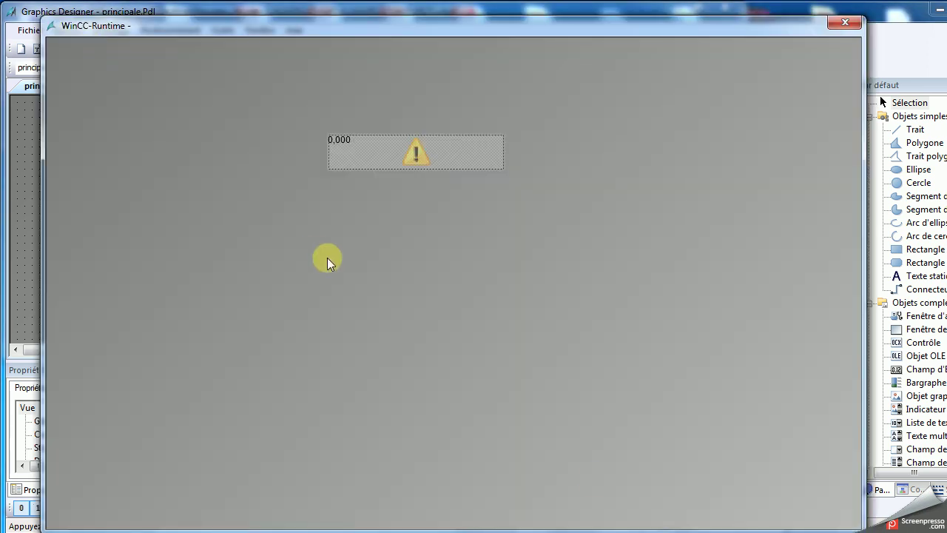
{"action": "key", "text": "alt+Tab"}
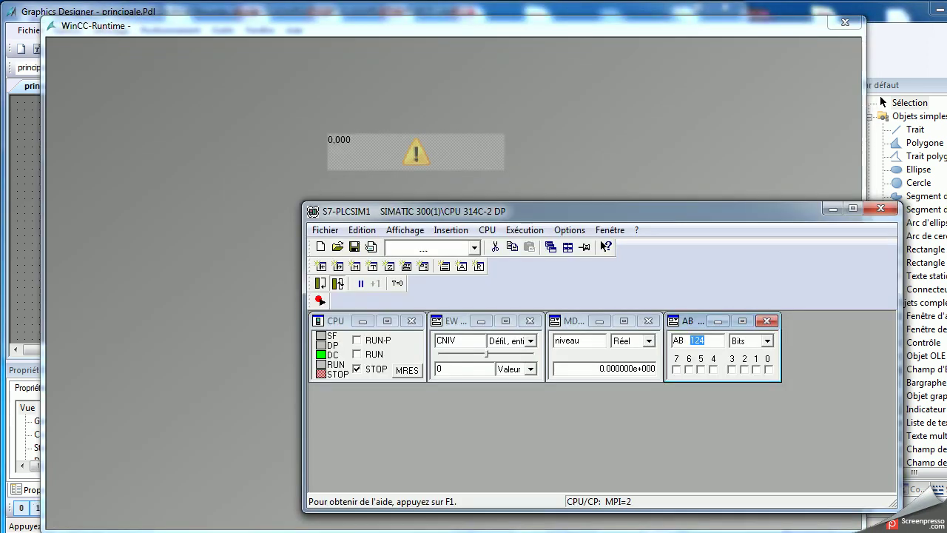
{"action": "left_click", "coordinate": [357, 354]}
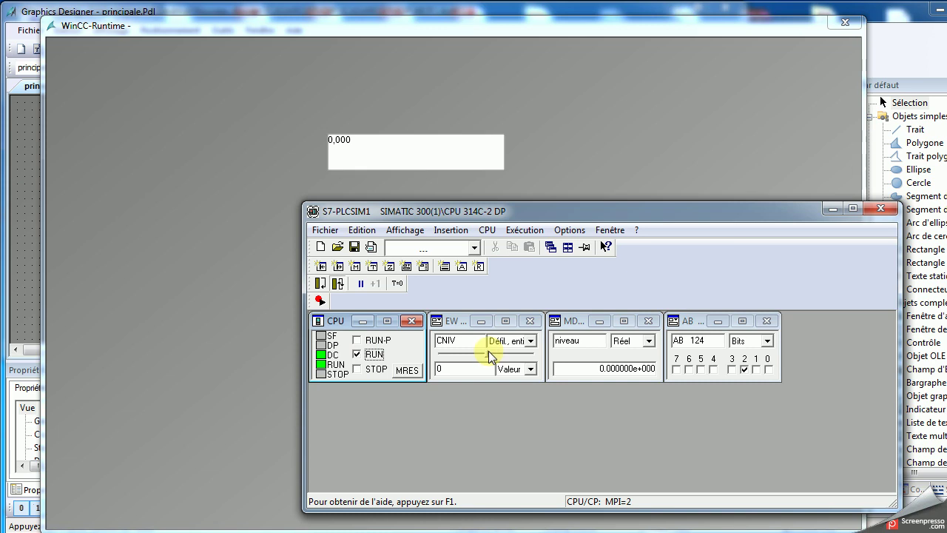
Configure the CNIV input in S7-PLCSIM as an integer slider (Défil., entier) and set its minimum and maximum limits
{"action": "left_click", "coordinate": [523, 344]}
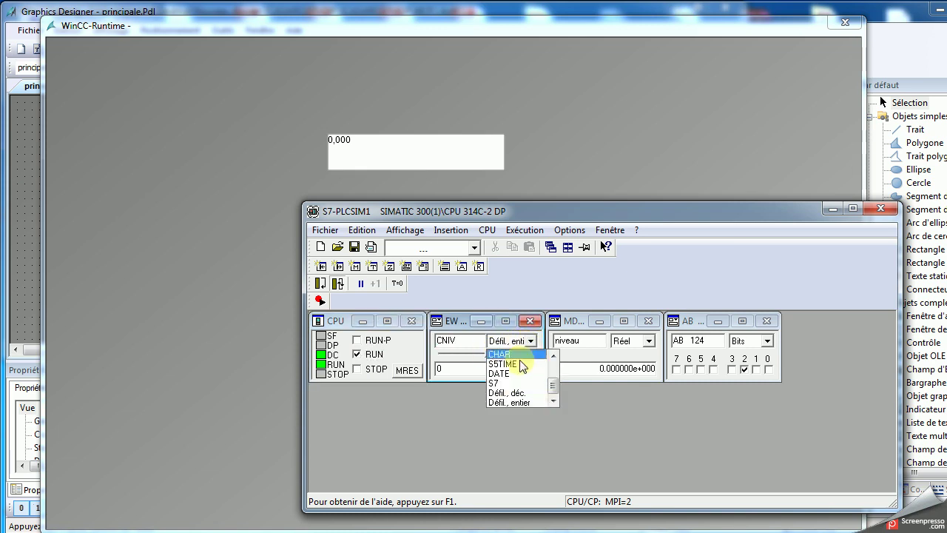
{"action": "left_click", "coordinate": [516, 402]}
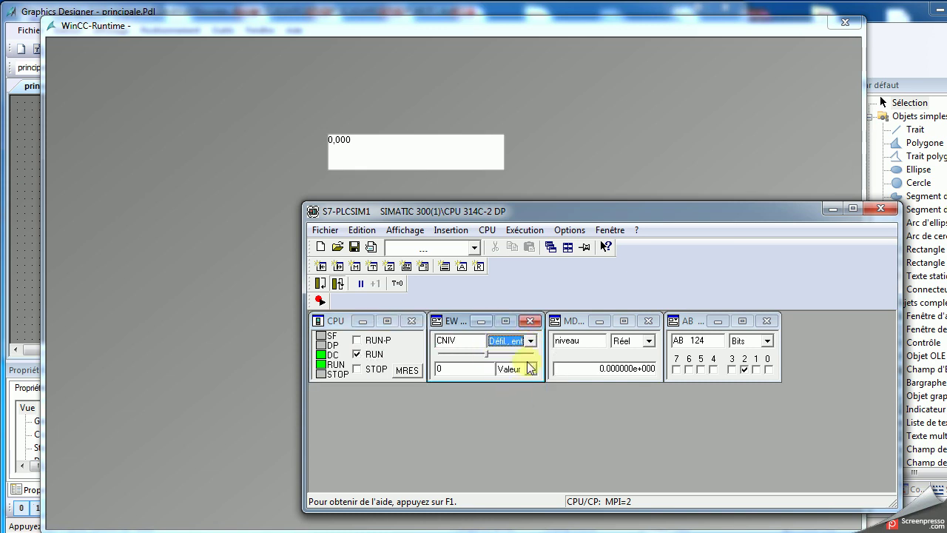
{"action": "left_click", "coordinate": [530, 368]}
{"action": "left_click", "coordinate": [523, 392]}
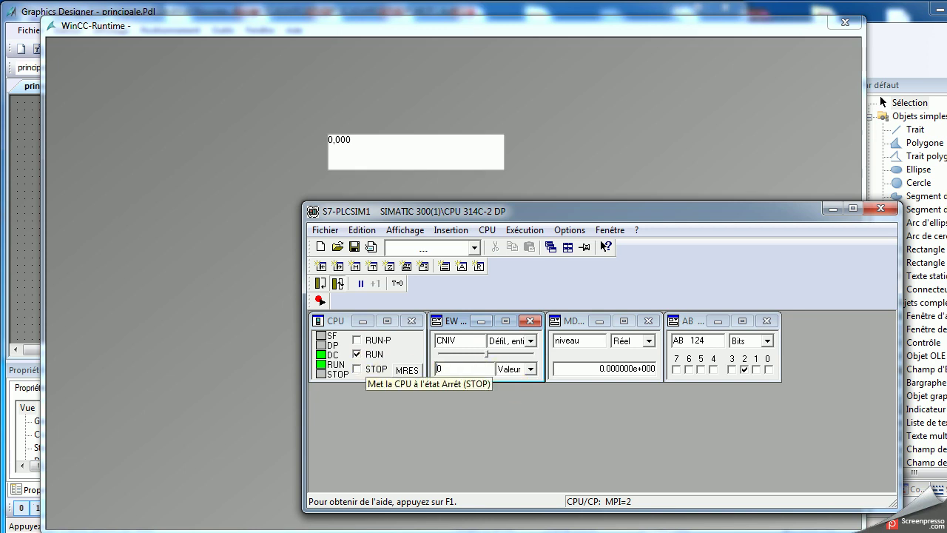
{"action": "left_click", "coordinate": [530, 368]}
{"action": "left_click", "coordinate": [515, 401]}
{"action": "left_click_drag", "start_coordinate": [466, 370], "coordinate": [387, 374]}
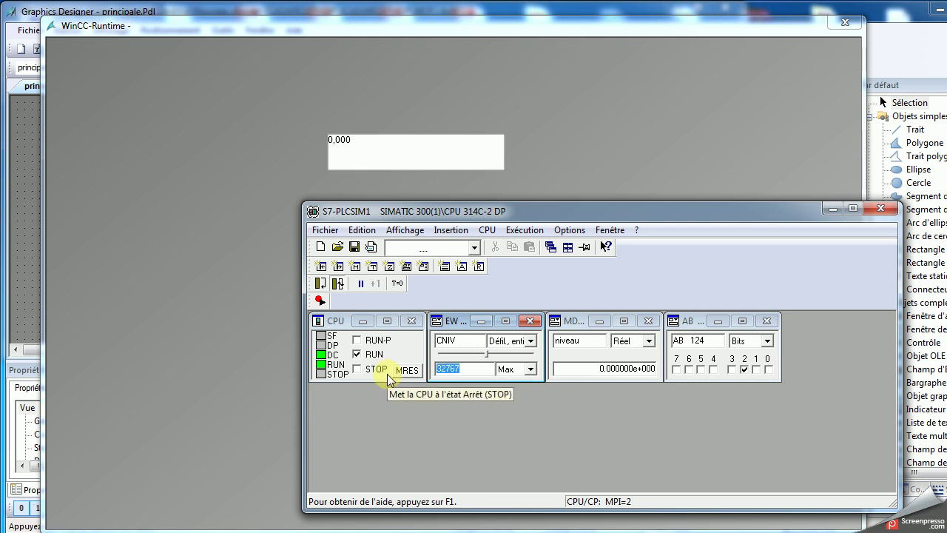
{"action": "type", "text": "27"}
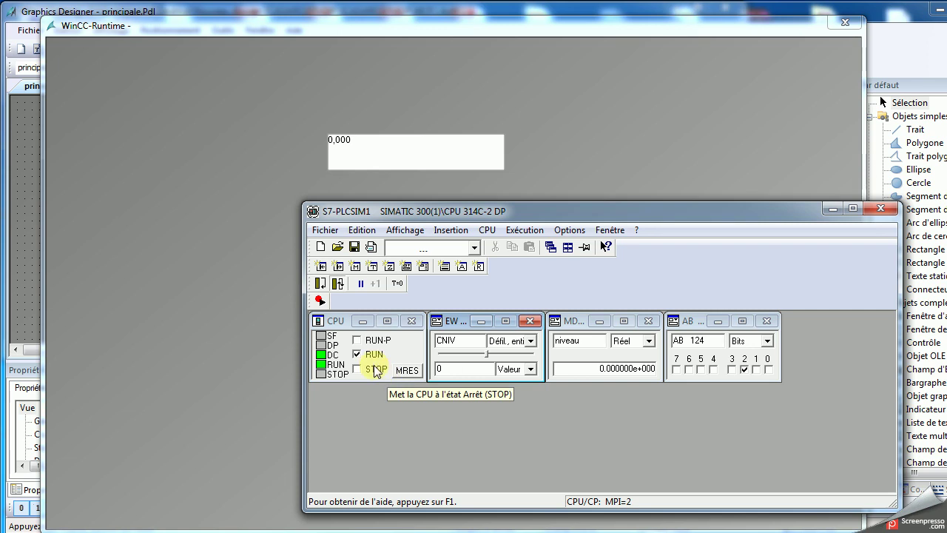
Move the CNIV slider to about 5705 and 13385 to test the niveau field in WinCC Runtime, and close Runtime
{"action": "left_click", "coordinate": [447, 355]}
{"action": "left_click_drag", "start_coordinate": [442, 356], "coordinate": [456, 355]}
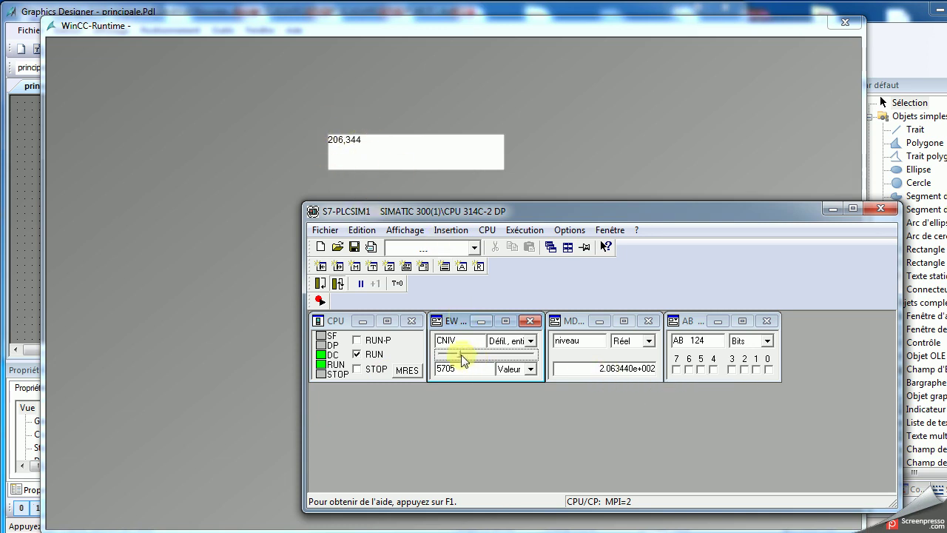
{"action": "left_click_drag", "start_coordinate": [480, 358], "coordinate": [485, 354]}
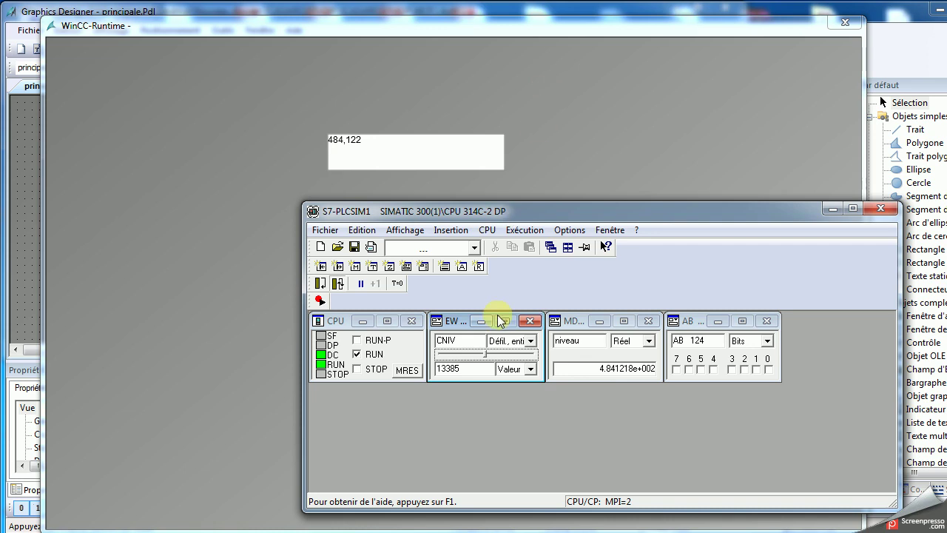
{"action": "left_click", "coordinate": [841, 30]}
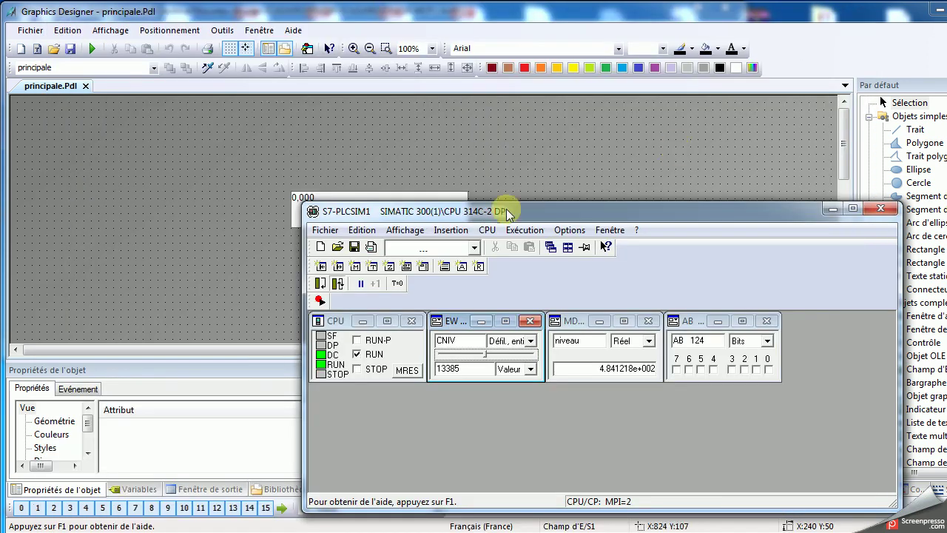
Delete the niveau I/O field from the principale picture in Graphics Designer and save the picture
{"action": "left_click", "coordinate": [359, 194]}
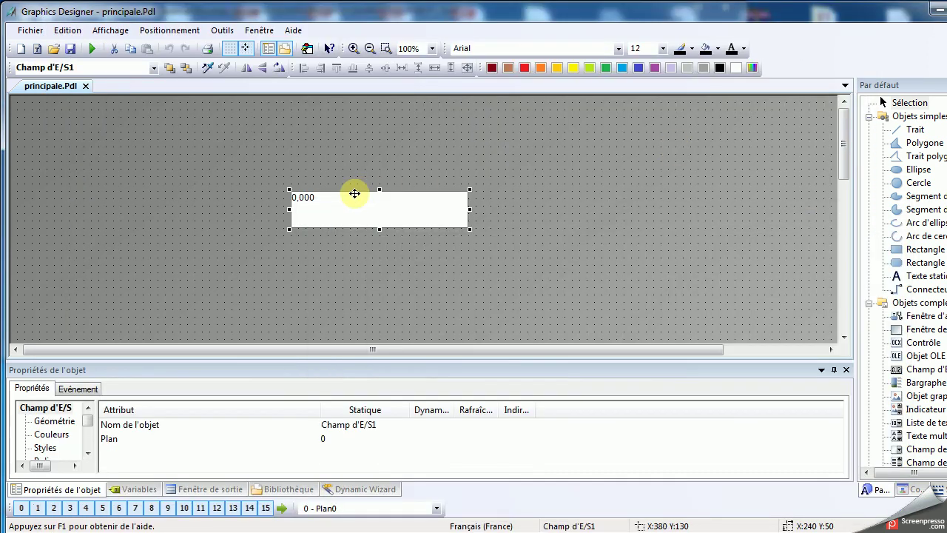
{"action": "key", "text": "Delete"}
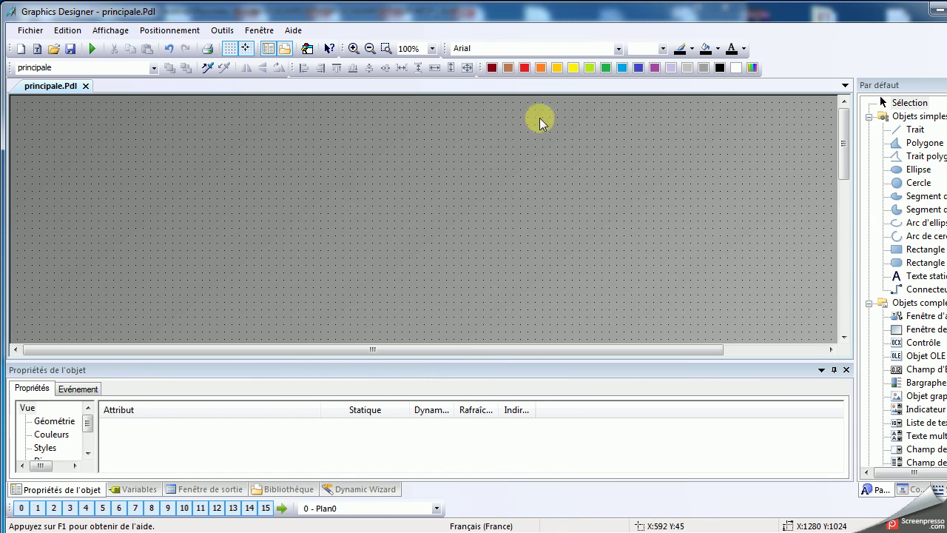
{"action": "left_click", "coordinate": [71, 48]}
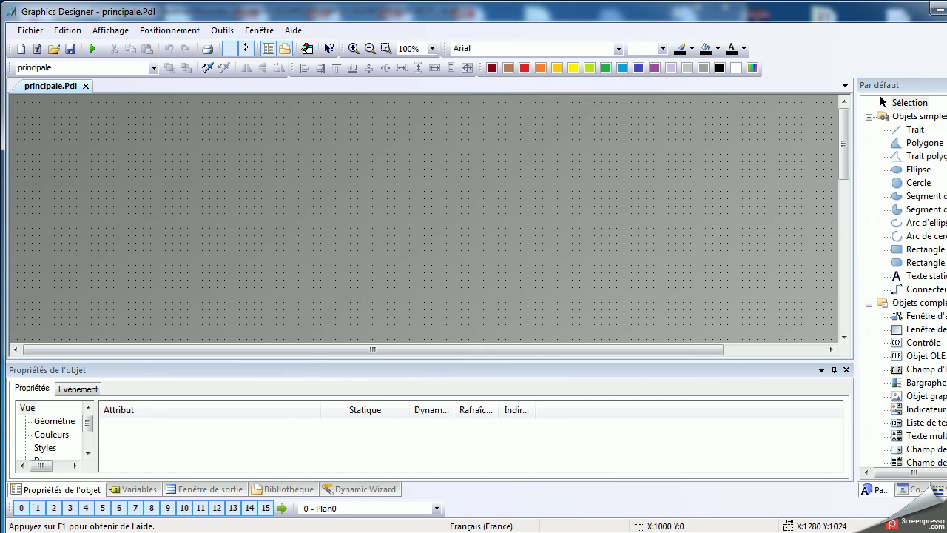
Switch to WinCC Explorer and create a new Graphics Designer picture in the SCADARESERVOIR project
{"action": "left_click", "coordinate": [938, 6]}
{"action": "left_click", "coordinate": [338, 153]}
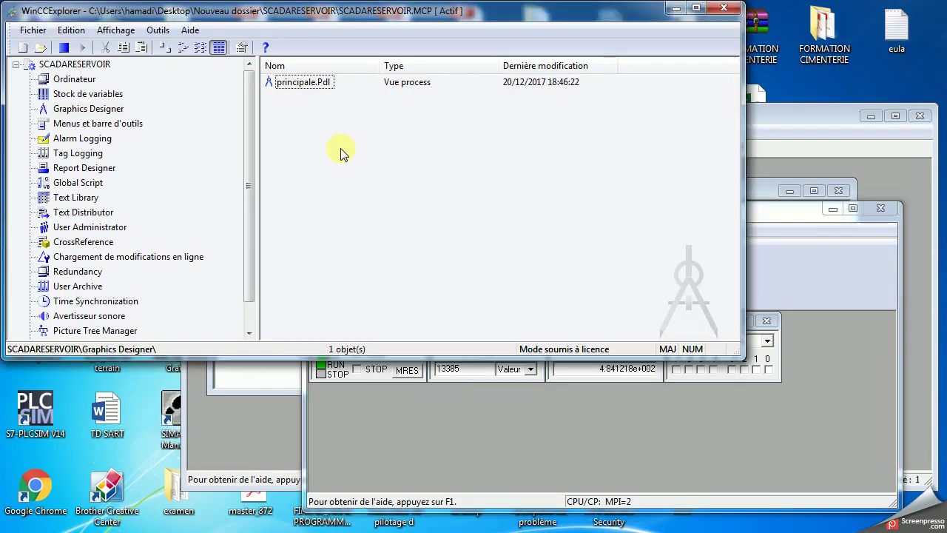
{"action": "right_click", "coordinate": [331, 101]}
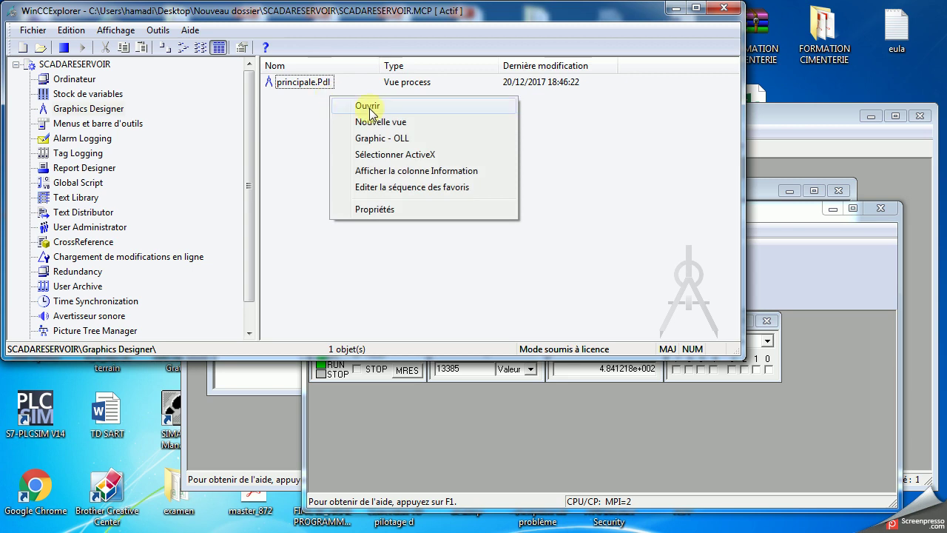
{"action": "left_click", "coordinate": [377, 118]}
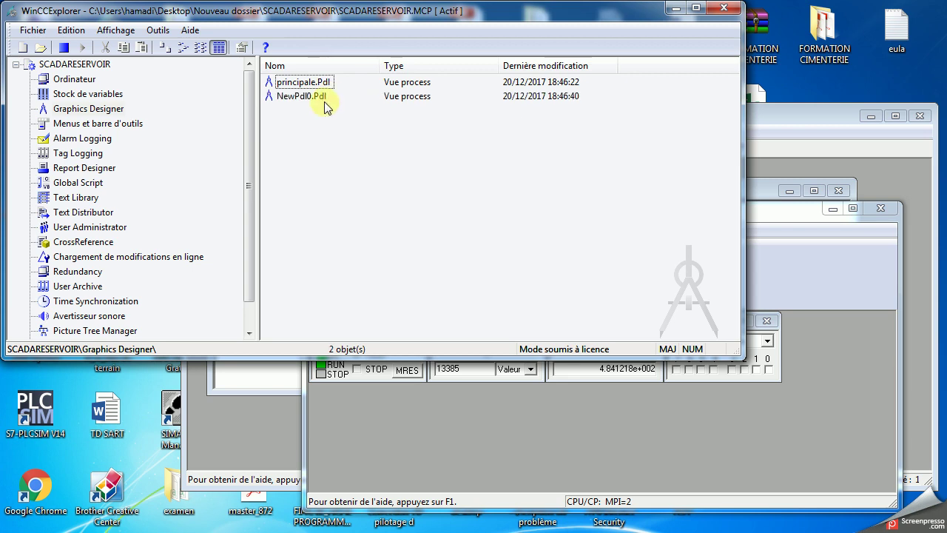
Rename the new picture as ENTETE.Pdl
{"action": "left_click", "coordinate": [325, 107]}
{"action": "left_click", "coordinate": [313, 98]}
{"action": "left_click", "coordinate": [311, 95]}
{"action": "left_click_drag", "start_coordinate": [312, 95], "coordinate": [274, 102]}
{"action": "type", "text": "CIMENTERIE"}
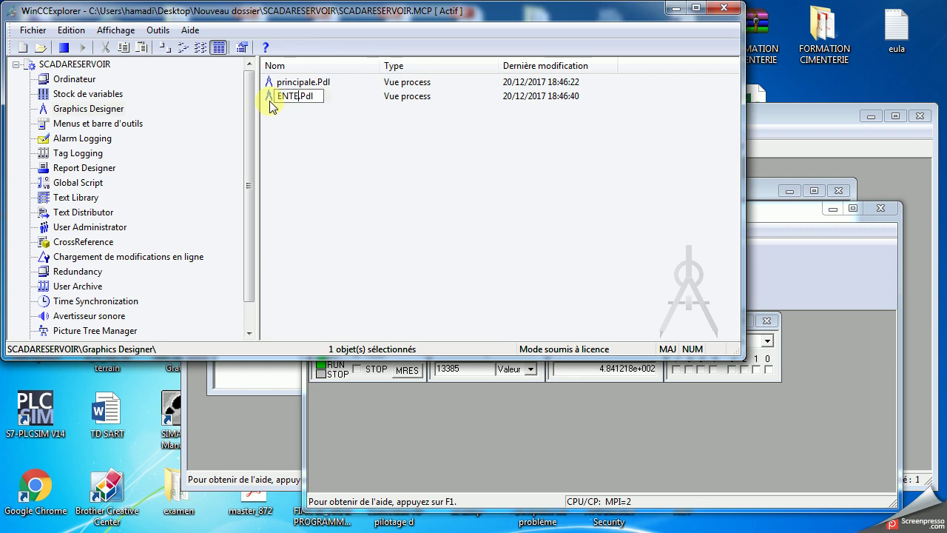
{"action": "key", "text": "Escape"}
{"action": "key", "text": "F2"}
{"action": "type", "text": "ENTETE"}
{"action": "key", "text": "Return"}
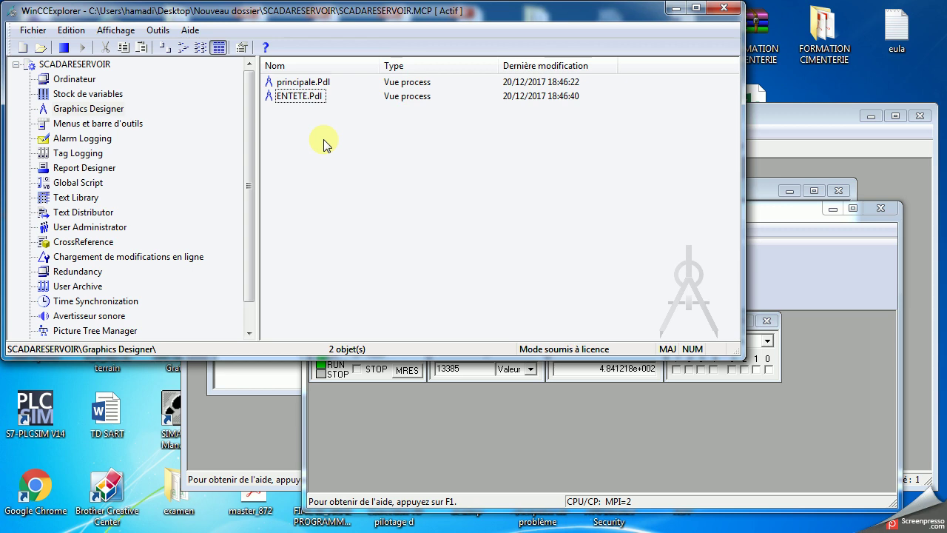
Open the ENTETE picture in Graphics Designer and dismiss the tips dialog
{"action": "left_click", "coordinate": [284, 98]}
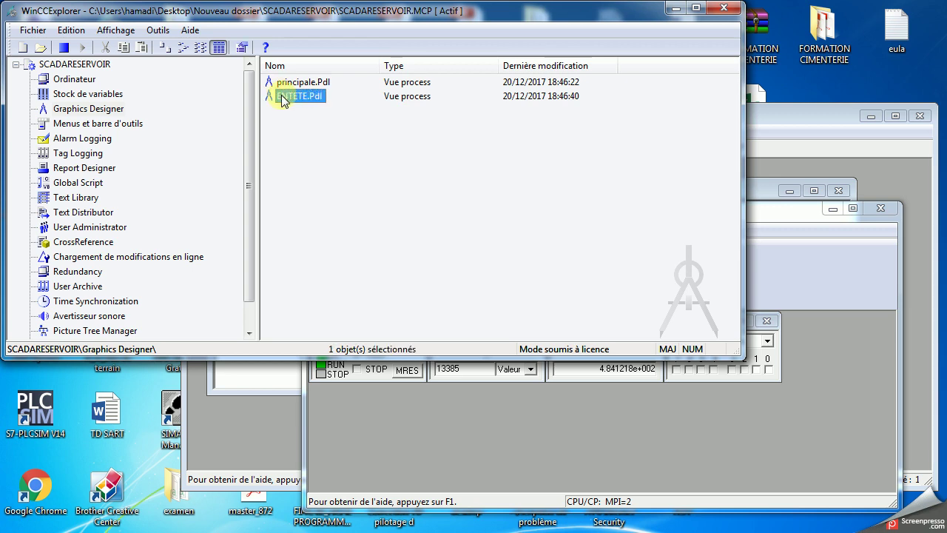
{"action": "double_click", "coordinate": [282, 97]}
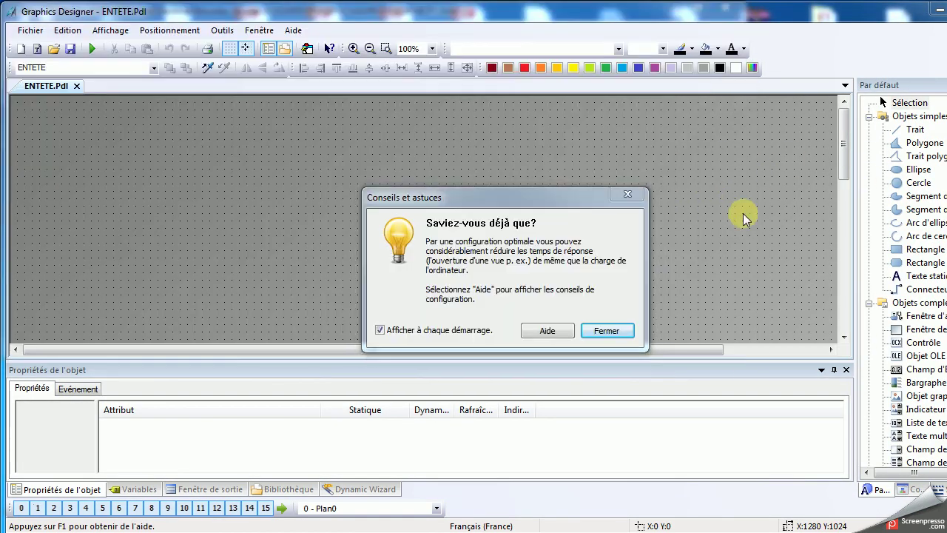
{"action": "left_click", "coordinate": [608, 330]}
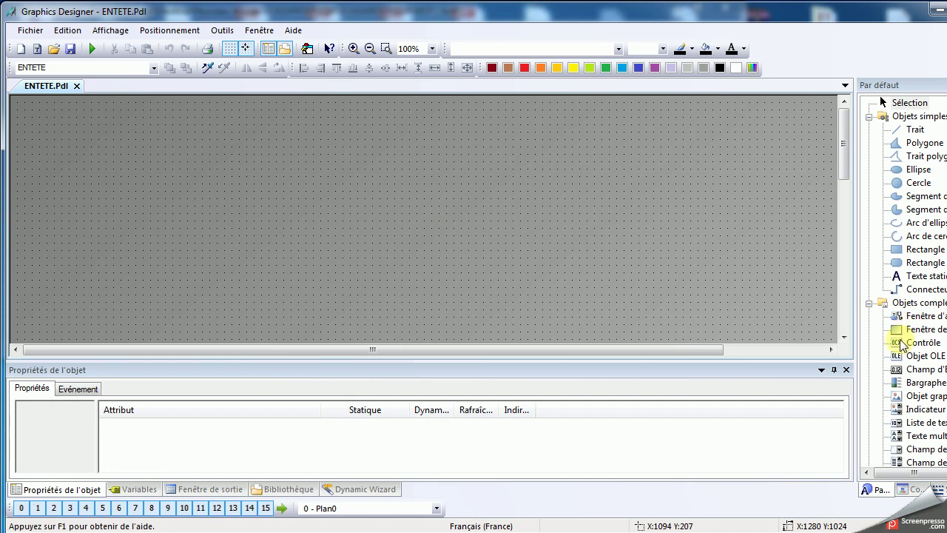
Insert a graphic object of about 350 × 100 at the picture's origin and assign the sample image Desert.jpg to it
{"action": "left_click", "coordinate": [903, 397]}
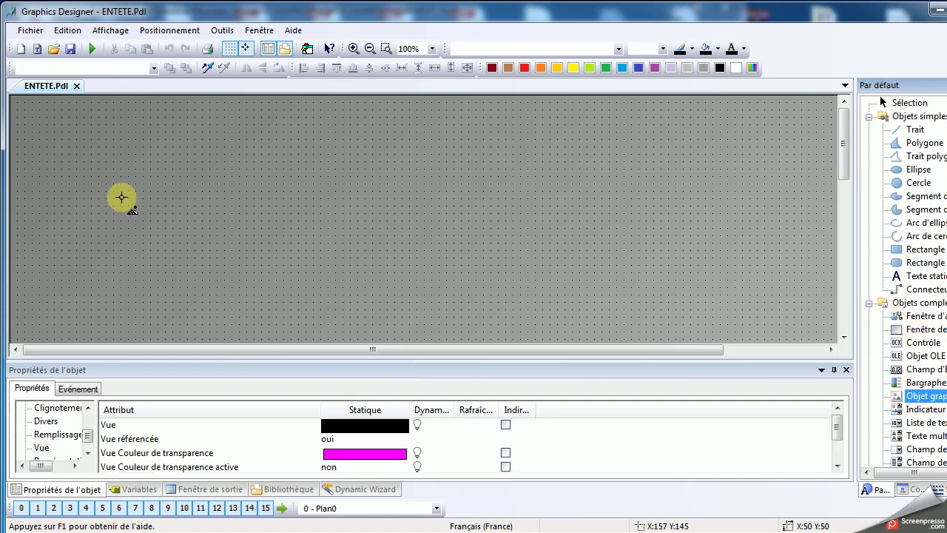
{"action": "mouse_move", "coordinate": [14, 97]}
{"action": "left_mouse_down"}
{"action": "mouse_move", "coordinate": [123, 136]}
{"action": "mouse_move", "coordinate": [270, 166]}
{"action": "left_mouse_up"}
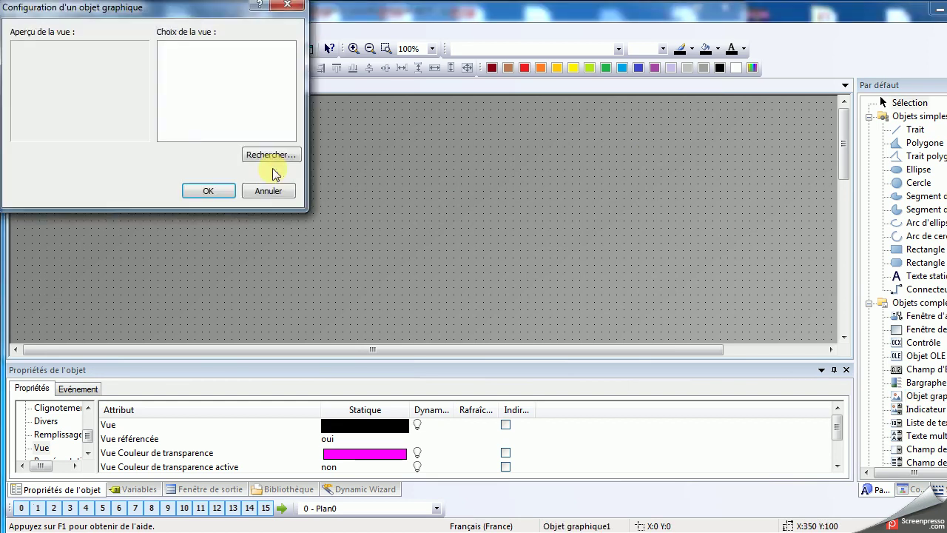
{"action": "left_click", "coordinate": [263, 156]}
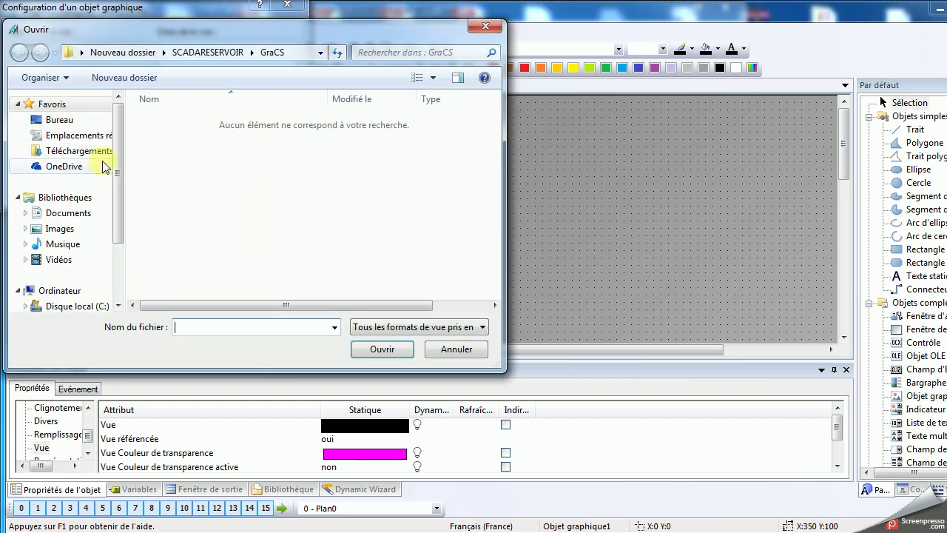
{"action": "left_click", "coordinate": [71, 231]}
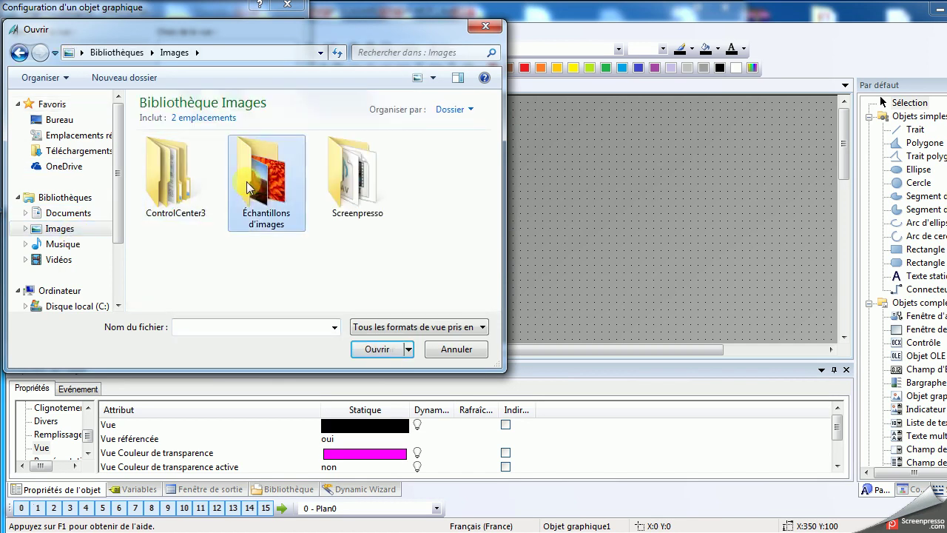
{"action": "double_click", "coordinate": [279, 161]}
{"action": "double_click", "coordinate": [252, 162]}
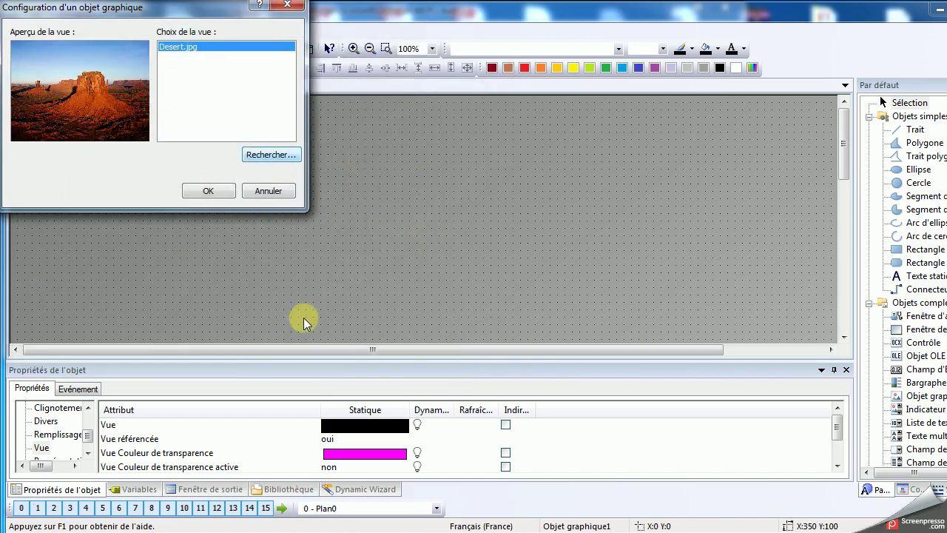
{"action": "left_click", "coordinate": [208, 191]}
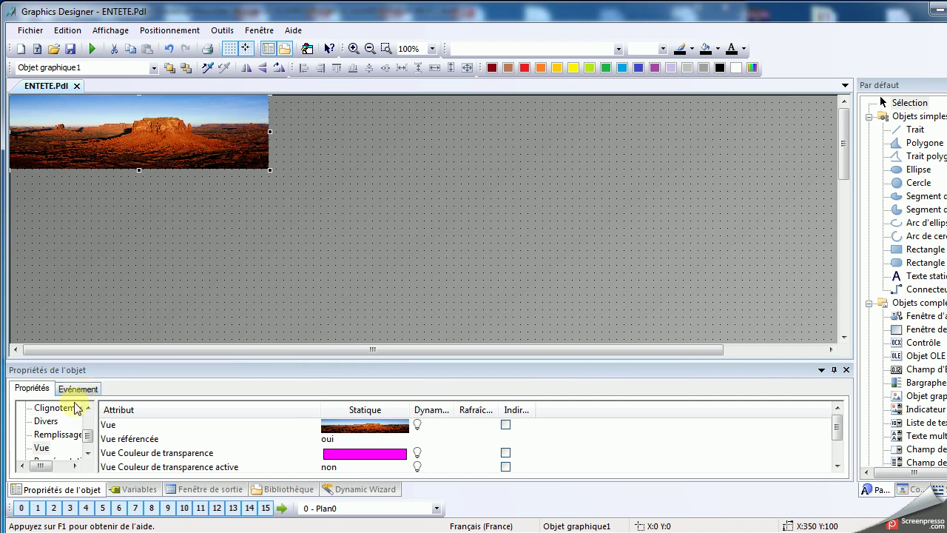
Set the Desert image's width (Largeur) to 500 in its geometry properties
{"action": "left_click_drag", "start_coordinate": [88, 437], "coordinate": [89, 416]}
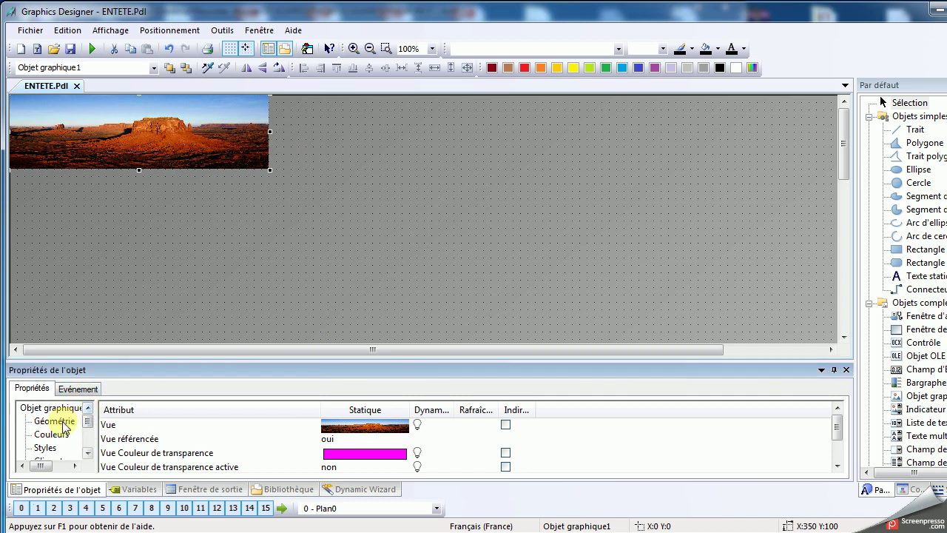
{"action": "left_click", "coordinate": [56, 421]}
{"action": "double_click", "coordinate": [344, 453]}
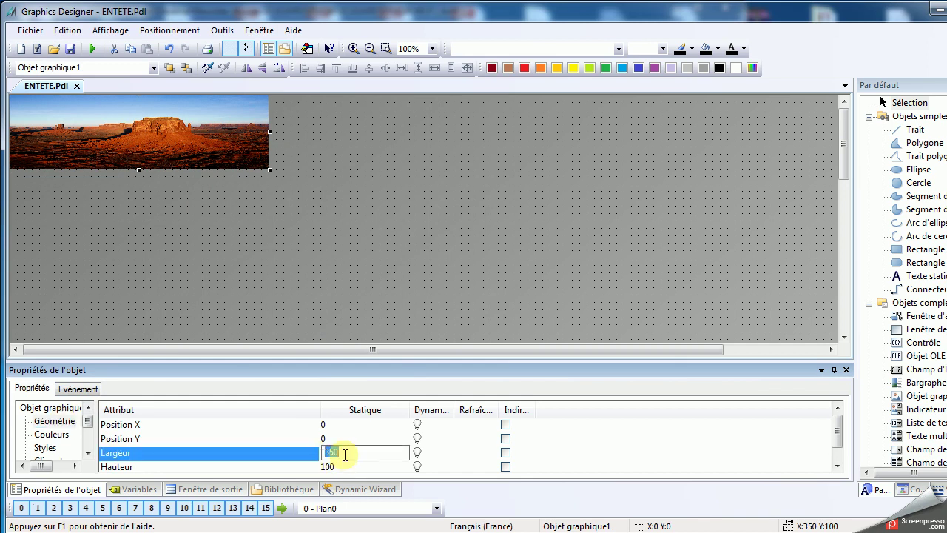
{"action": "type", "text": "50"}
{"action": "left_click", "coordinate": [341, 466]}
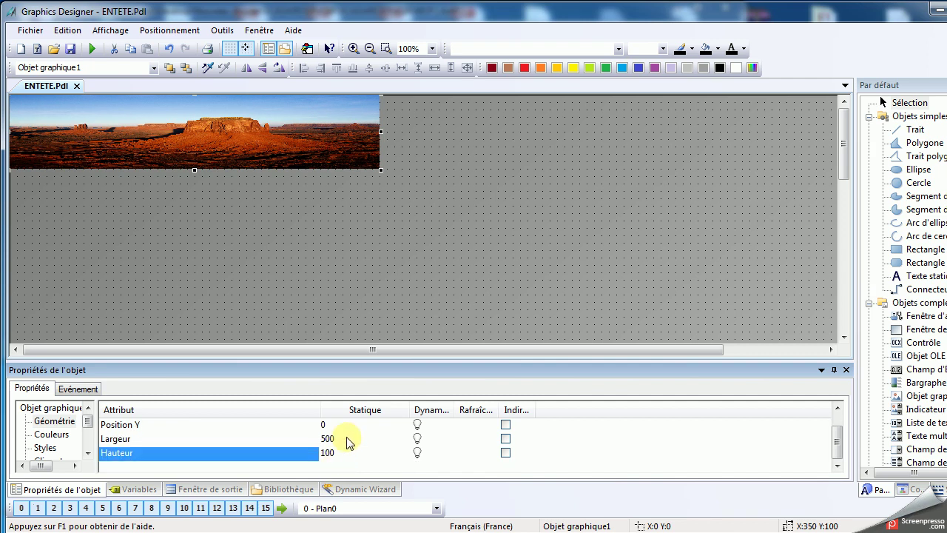
{"action": "left_click", "coordinate": [400, 128]}
{"action": "left_click", "coordinate": [302, 125]}
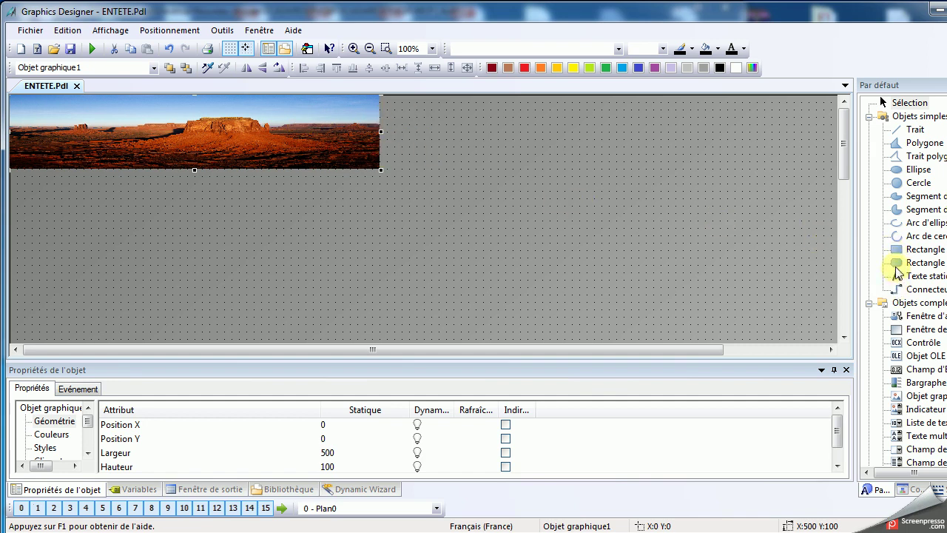
Draw a rectangle beside the Desert image at X 500, Y 0 and size it to about 670 × 100
{"action": "left_click", "coordinate": [898, 250]}
{"action": "left_click_drag", "start_coordinate": [381, 95], "coordinate": [856, 169]}
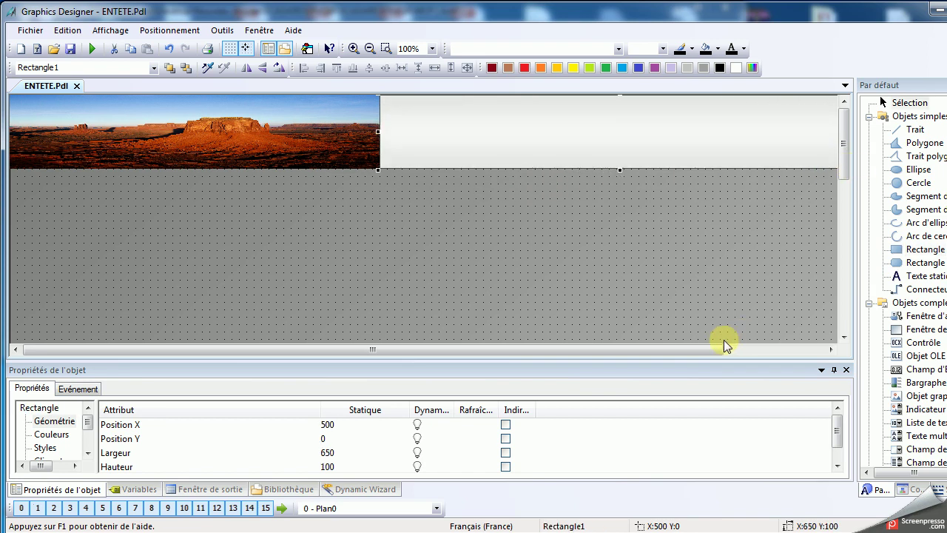
{"action": "left_click", "coordinate": [736, 354]}
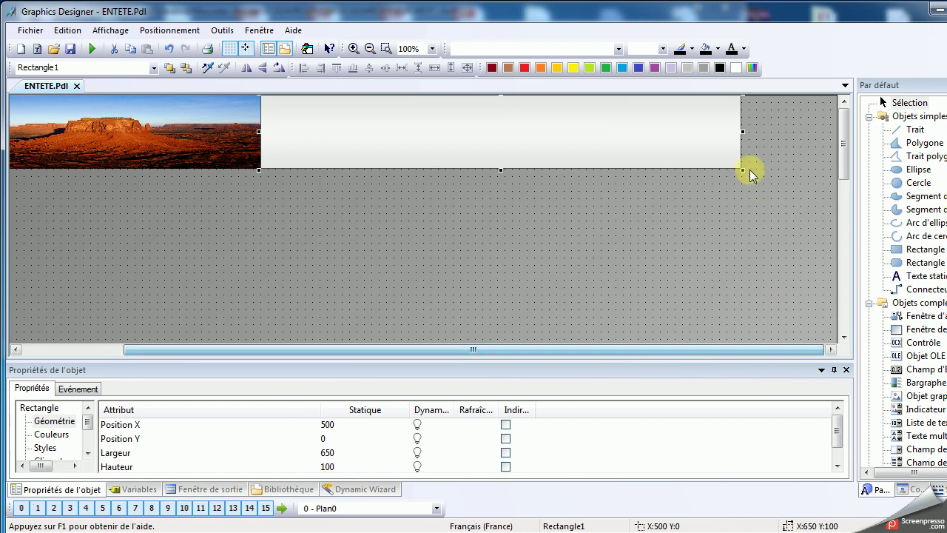
{"action": "left_click_drag", "start_coordinate": [743, 132], "coordinate": [809, 132]}
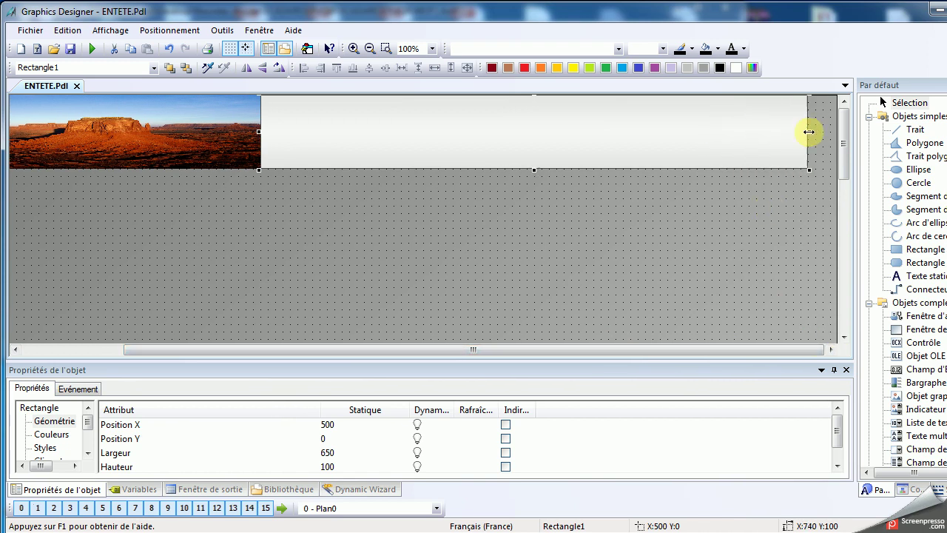
{"action": "left_click", "coordinate": [778, 338]}
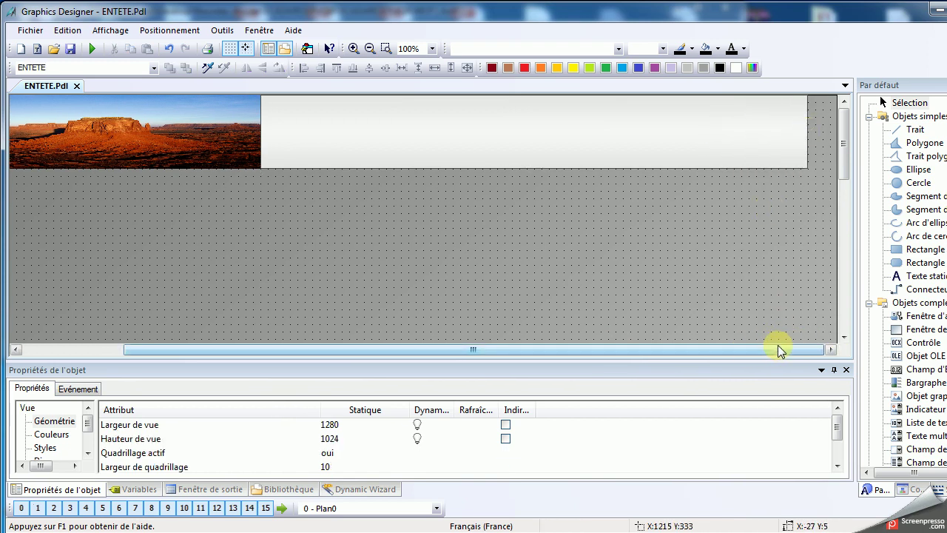
{"action": "left_click_drag", "start_coordinate": [773, 350], "coordinate": [766, 350]}
{"action": "left_click", "coordinate": [807, 136]}
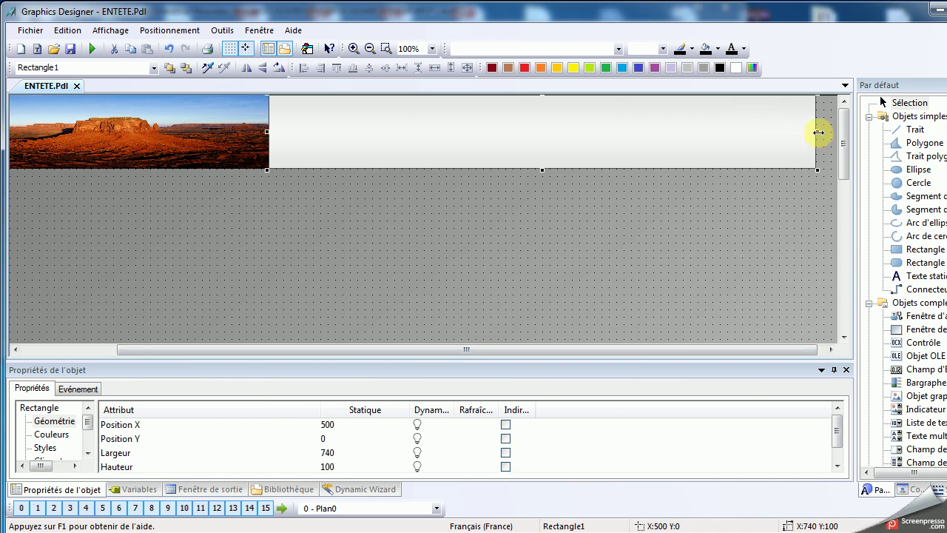
{"action": "left_click_drag", "start_coordinate": [818, 132], "coordinate": [769, 130]}
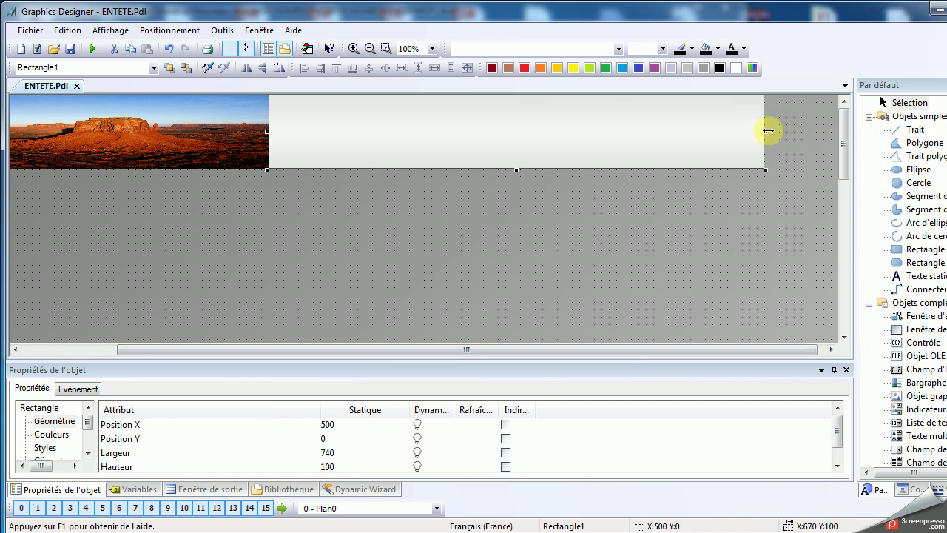
{"action": "left_click", "coordinate": [664, 211]}
{"action": "left_click", "coordinate": [576, 143]}
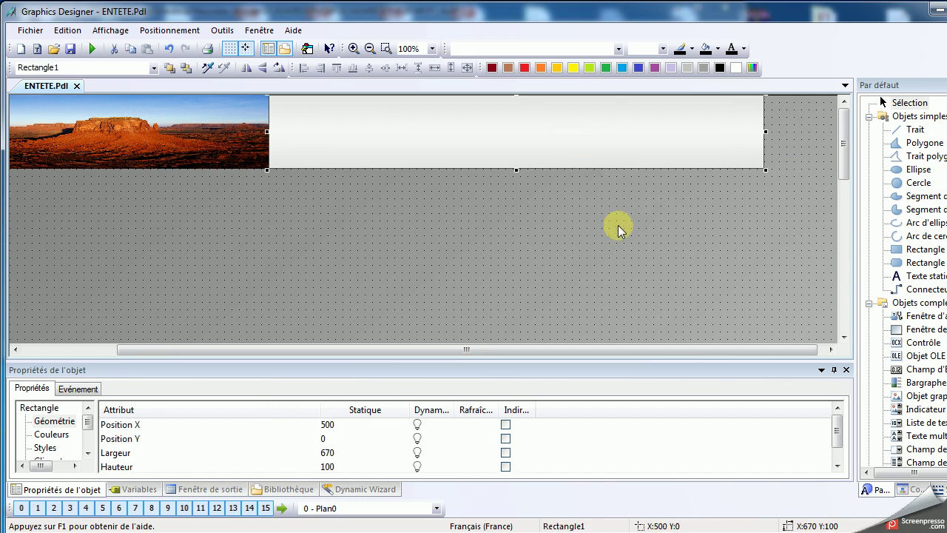
Set the rectangle's background colour (Couleur d'arrière-plan) to cyan, 00FFFA
{"action": "left_click_drag", "start_coordinate": [698, 346], "coordinate": [665, 342]}
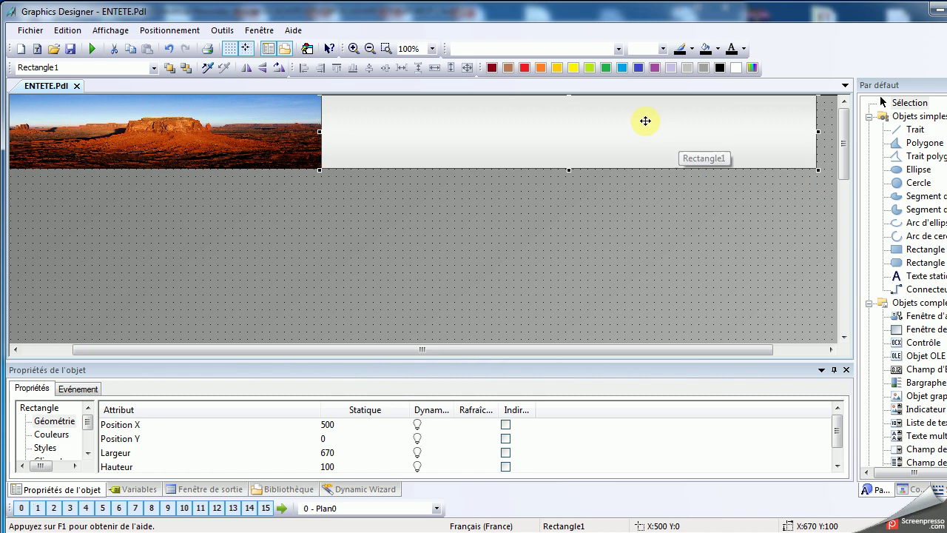
{"action": "left_click", "coordinate": [51, 434]}
{"action": "left_click", "coordinate": [368, 451]}
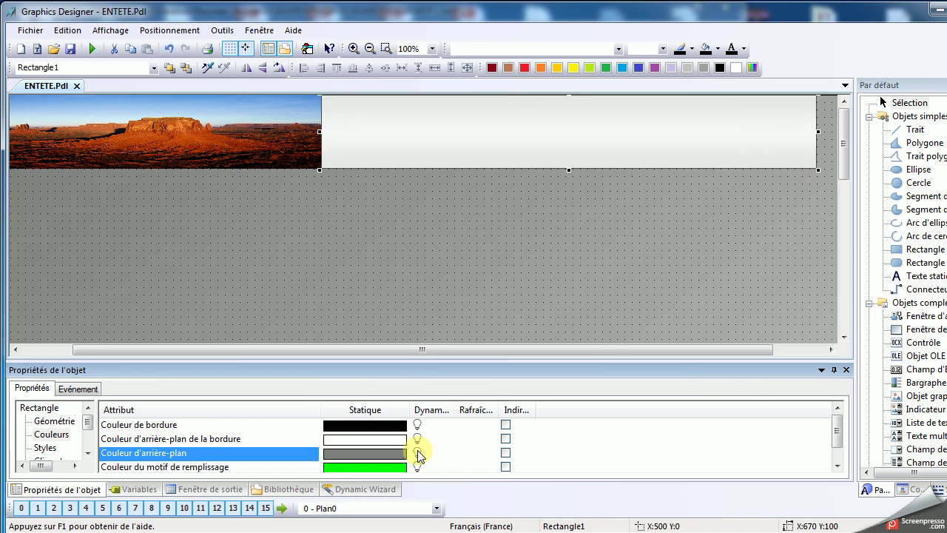
{"action": "double_click", "coordinate": [391, 452]}
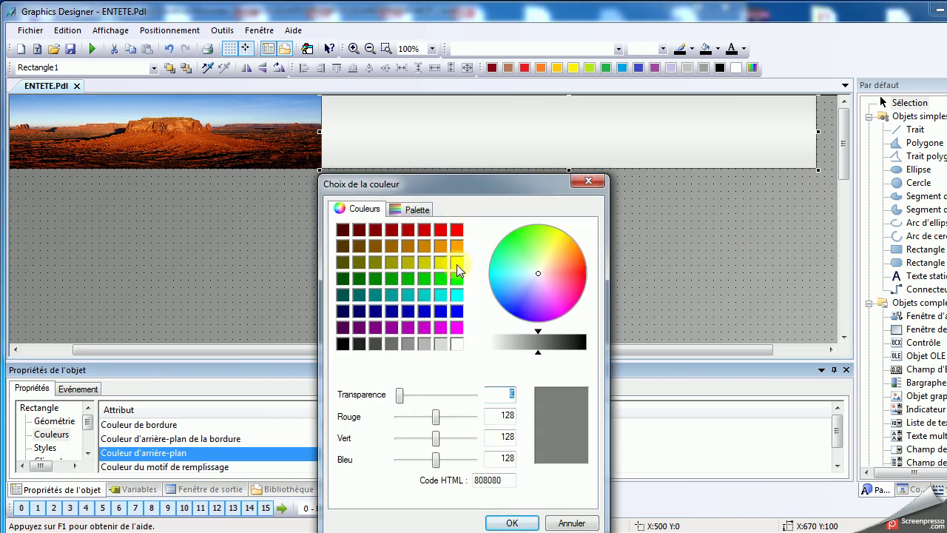
{"action": "left_click", "coordinate": [457, 296]}
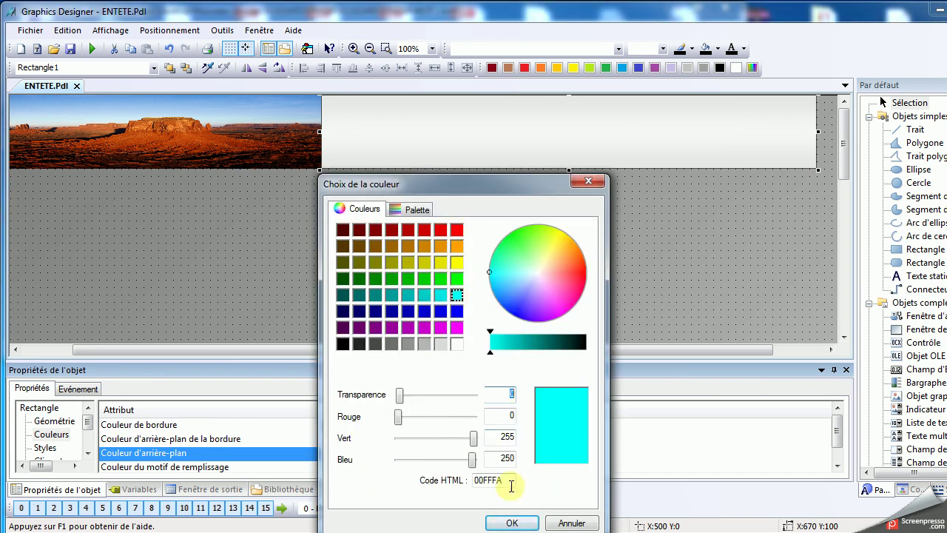
{"action": "left_click", "coordinate": [512, 524]}
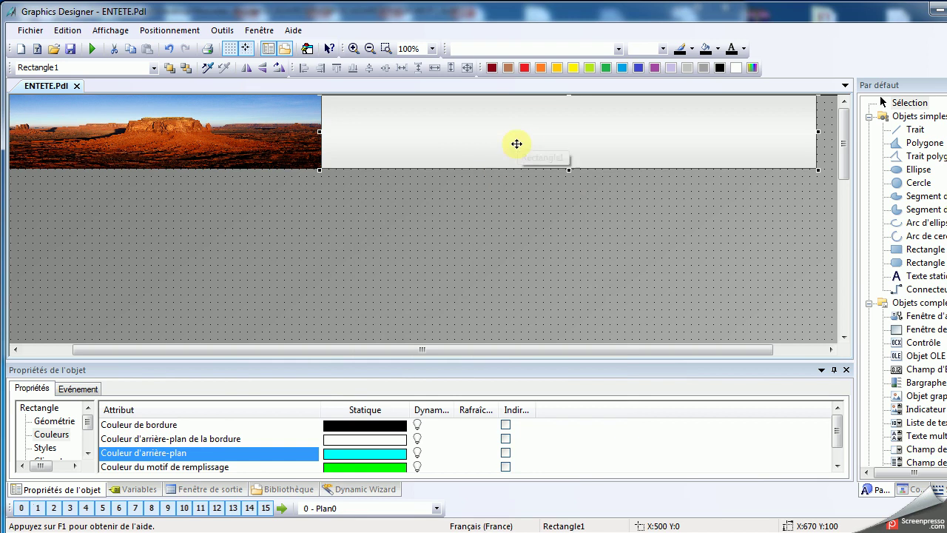
Set the rectangle's Schéma de couleurs global attribute to non and deselect the rectangle
{"action": "scroll", "coordinate": [82, 437], "scroll_direction": "down", "scroll_amount": 2}
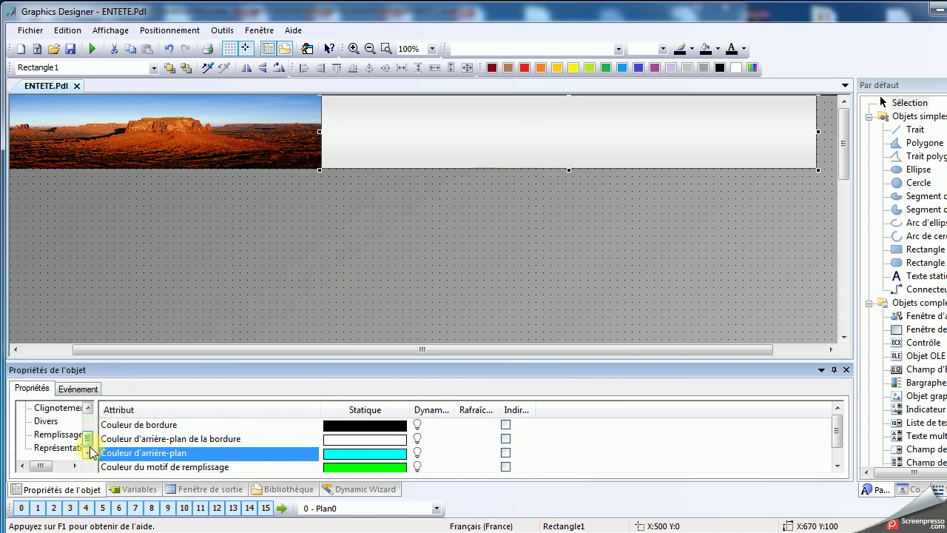
{"action": "left_click", "coordinate": [72, 451]}
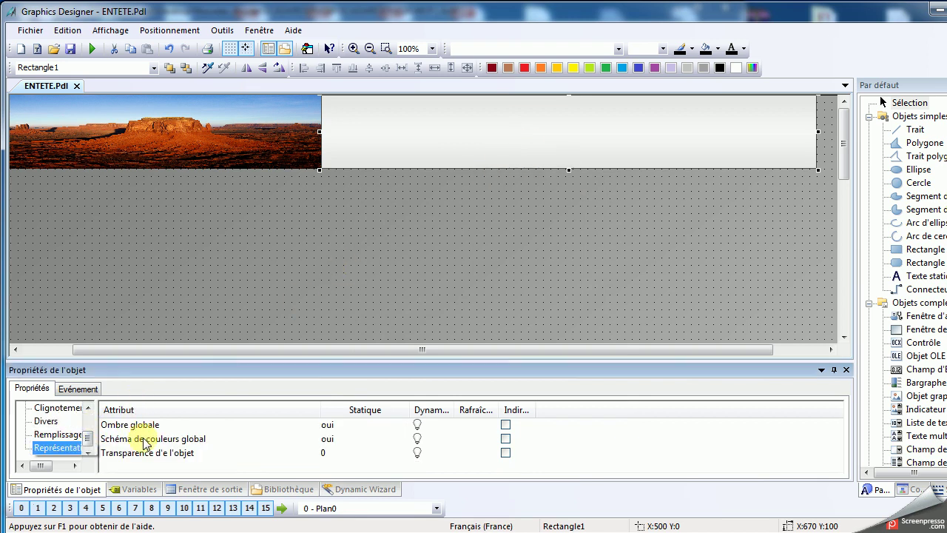
{"action": "double_click", "coordinate": [328, 439]}
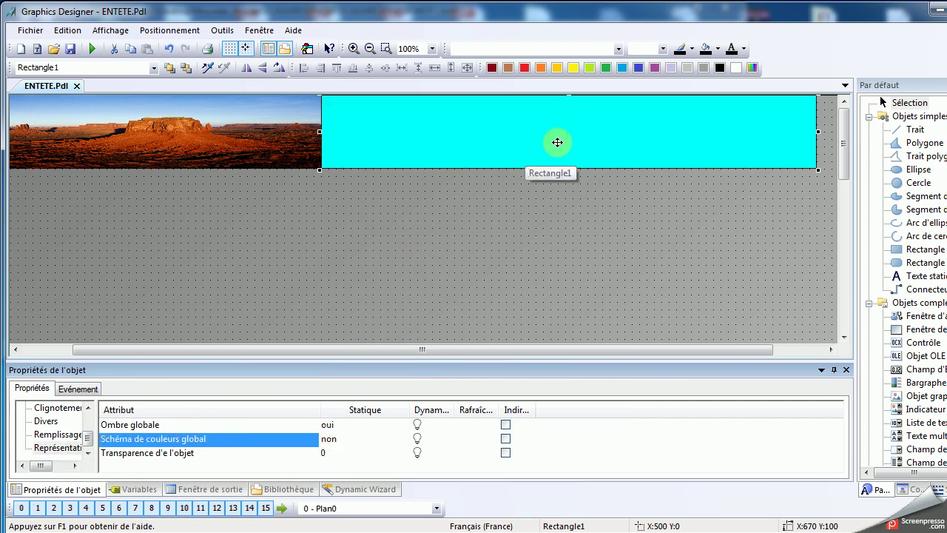
{"action": "left_click", "coordinate": [519, 186]}
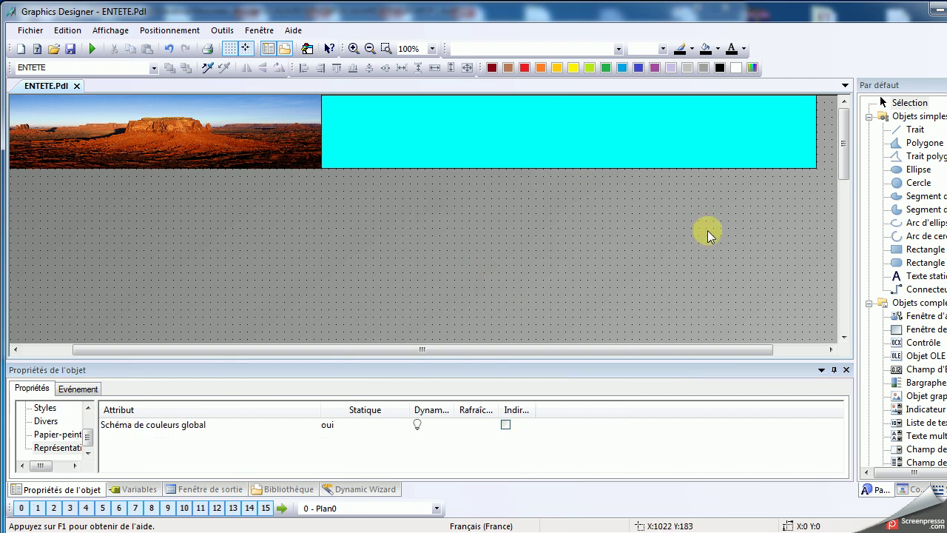
Draw a static text about 270 × 40 on the cyan rectangle at X 710, Y 20 and make its background colour transparent
{"action": "left_click", "coordinate": [917, 276]}
{"action": "mouse_move", "coordinate": [476, 110]}
{"action": "left_mouse_down"}
{"action": "mouse_move", "coordinate": [587, 142]}
{"action": "mouse_move", "coordinate": [677, 140]}
{"action": "left_mouse_up"}
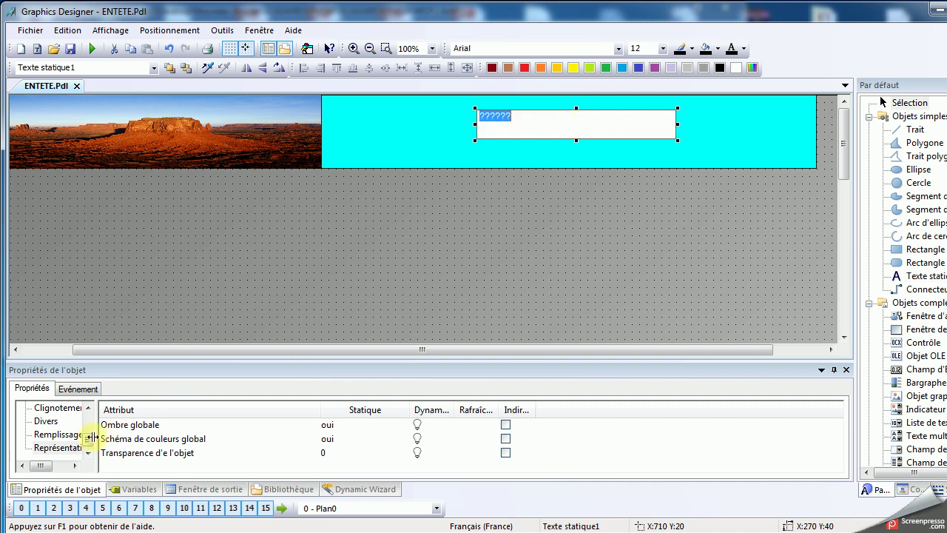
{"action": "left_click_drag", "start_coordinate": [87, 438], "coordinate": [84, 409]}
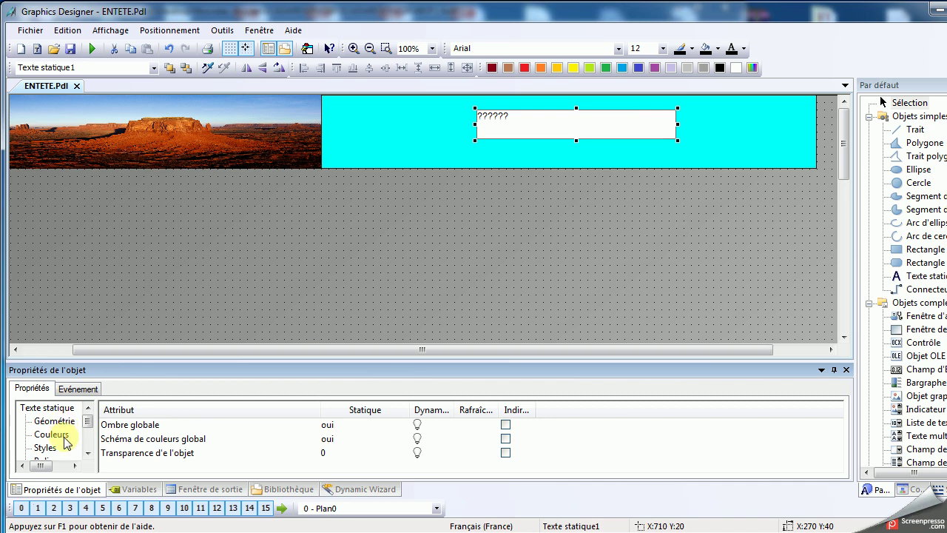
{"action": "left_click", "coordinate": [64, 437]}
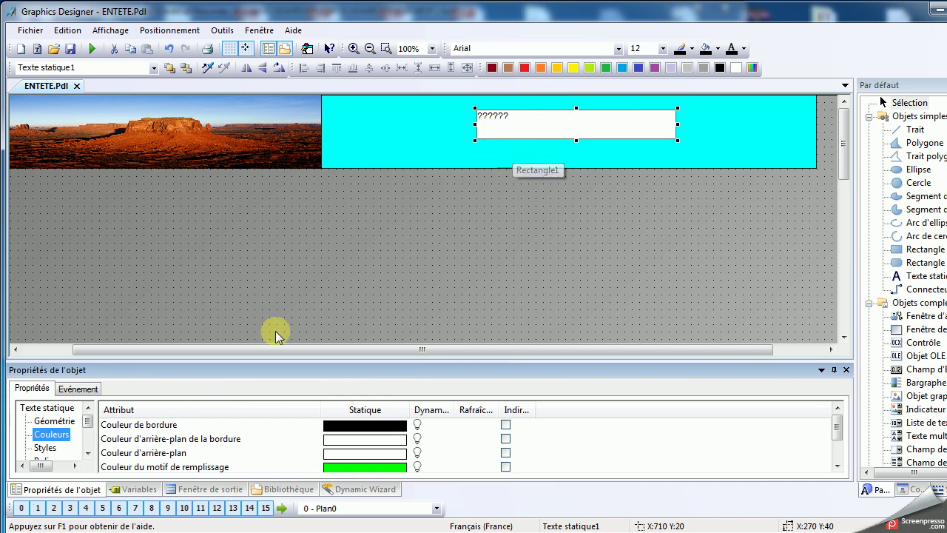
{"action": "left_click", "coordinate": [365, 457]}
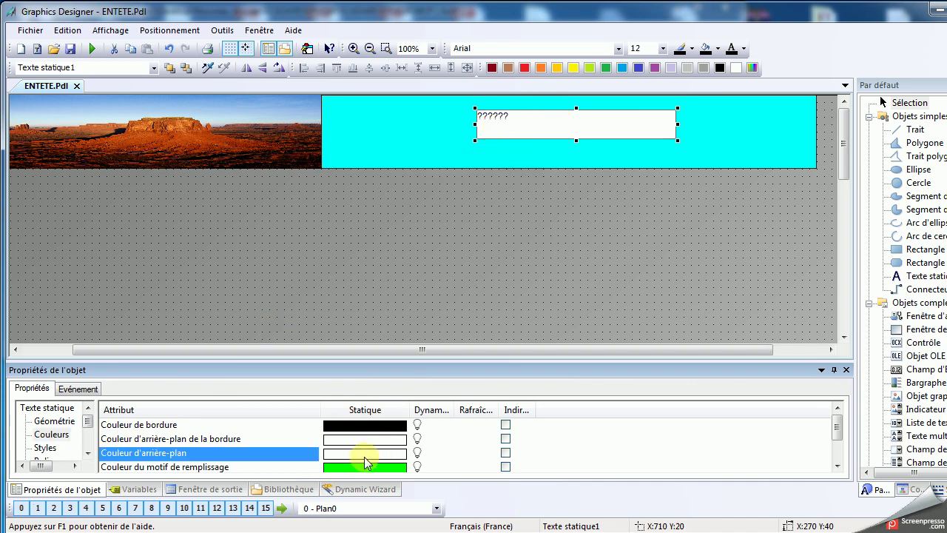
{"action": "double_click", "coordinate": [365, 455]}
{"action": "left_click_drag", "start_coordinate": [400, 393], "coordinate": [478, 396]}
{"action": "left_click", "coordinate": [512, 522]}
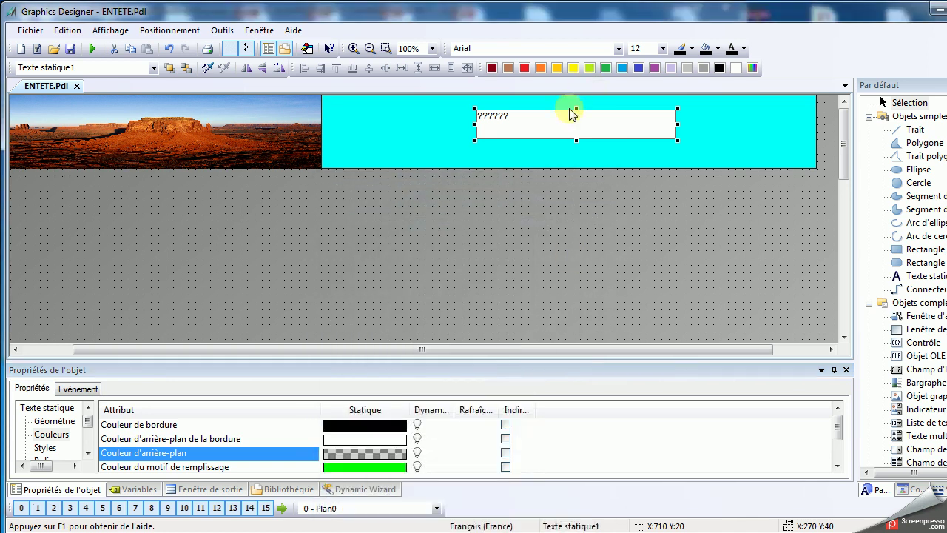
Set the static text's Schéma de couleurs global attribute to non
{"action": "left_click_drag", "start_coordinate": [88, 420], "coordinate": [89, 453]}
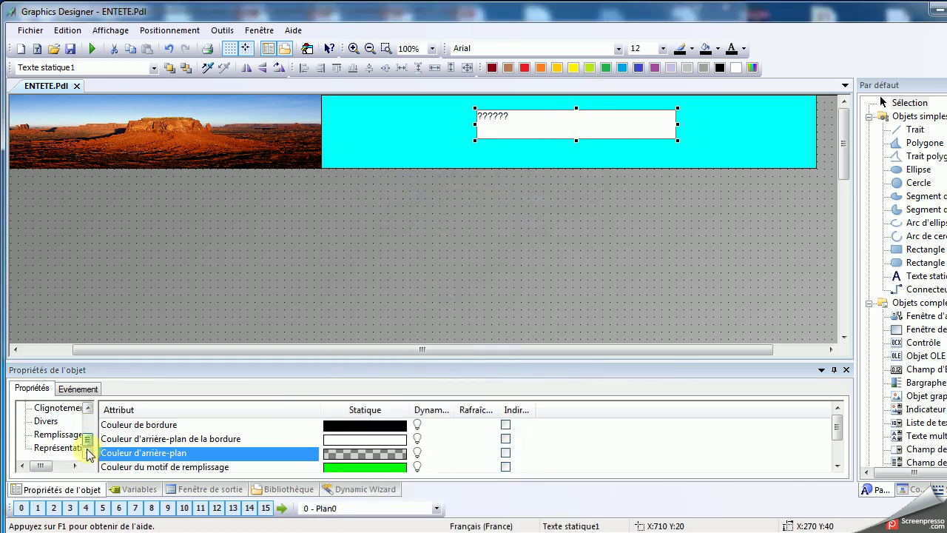
{"action": "left_click", "coordinate": [68, 447]}
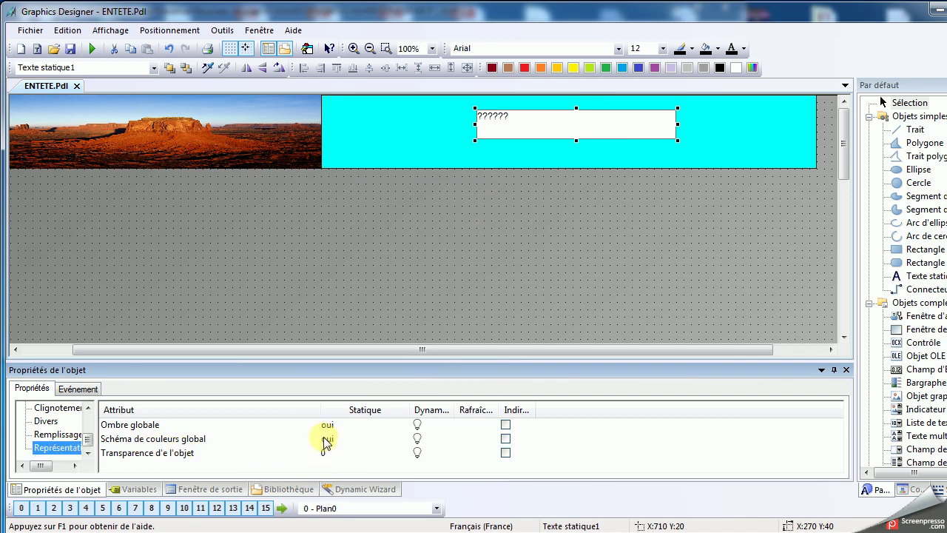
{"action": "double_click", "coordinate": [326, 440]}
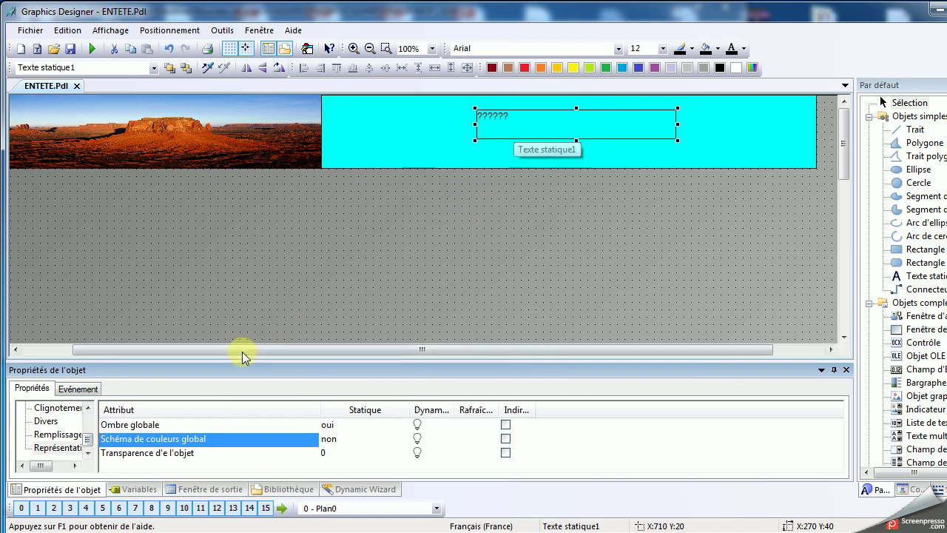
Remove the static text's border through its line thickness (Epaisseur de trait) style attribute
{"action": "left_click_drag", "start_coordinate": [89, 441], "coordinate": [89, 421]}
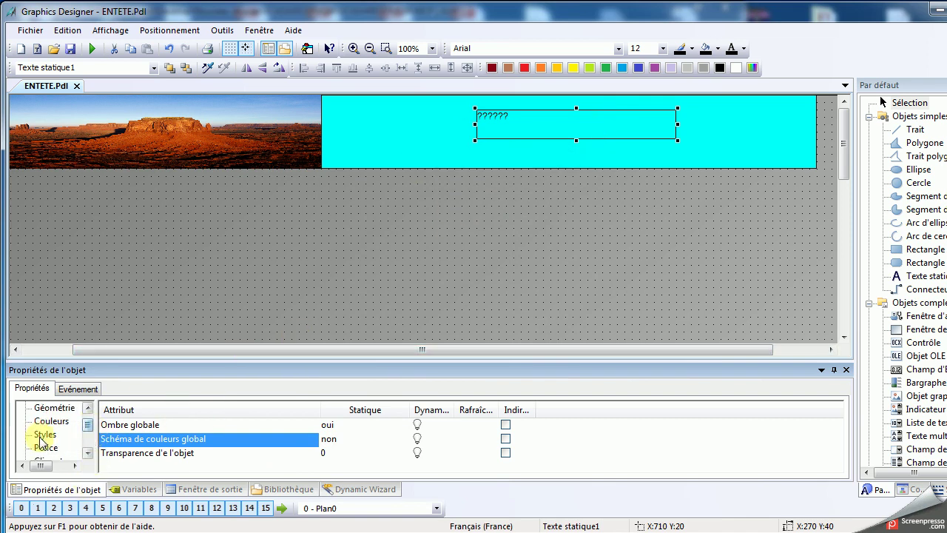
{"action": "left_click", "coordinate": [45, 435]}
{"action": "double_click", "coordinate": [366, 426]}
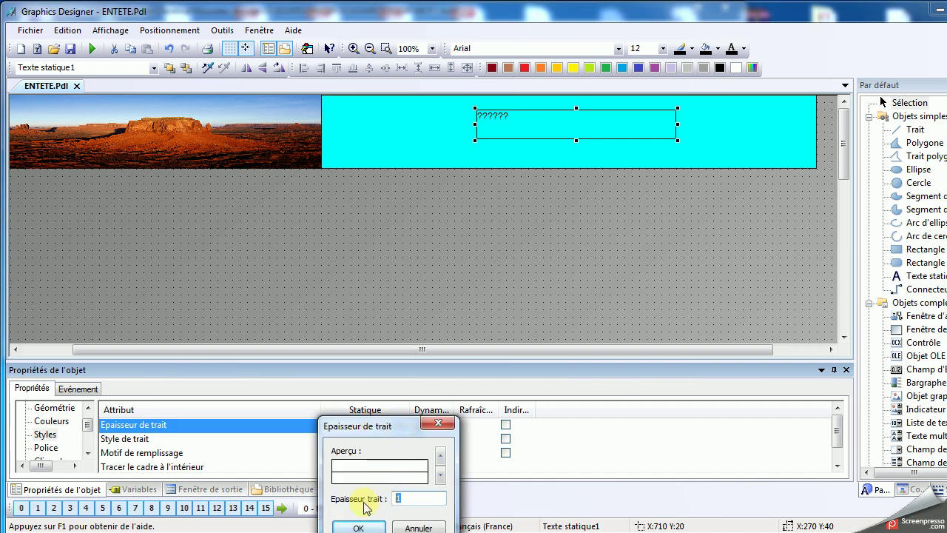
{"action": "left_click", "coordinate": [358, 527]}
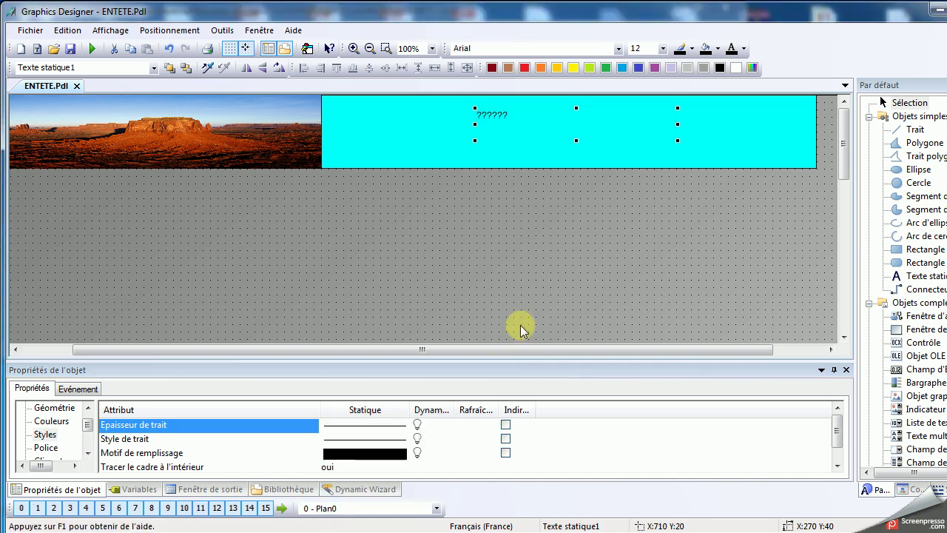
Change the static text's content (Texte) to SUPERVISION D UN RESERVOIR in its font properties
{"action": "left_click_drag", "start_coordinate": [90, 432], "coordinate": [77, 427]}
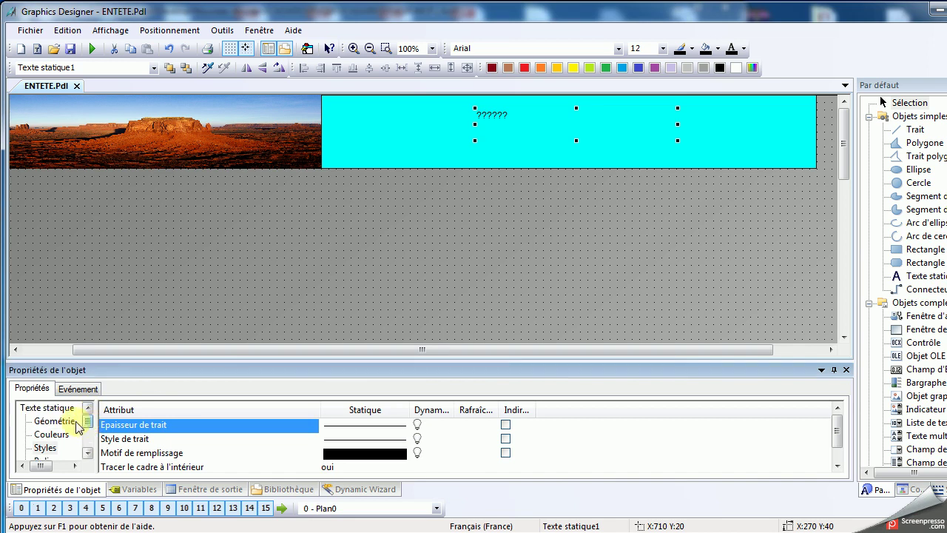
{"action": "left_click", "coordinate": [54, 447]}
{"action": "left_click", "coordinate": [87, 453]}
{"action": "left_click", "coordinate": [45, 448]}
{"action": "double_click", "coordinate": [348, 425]}
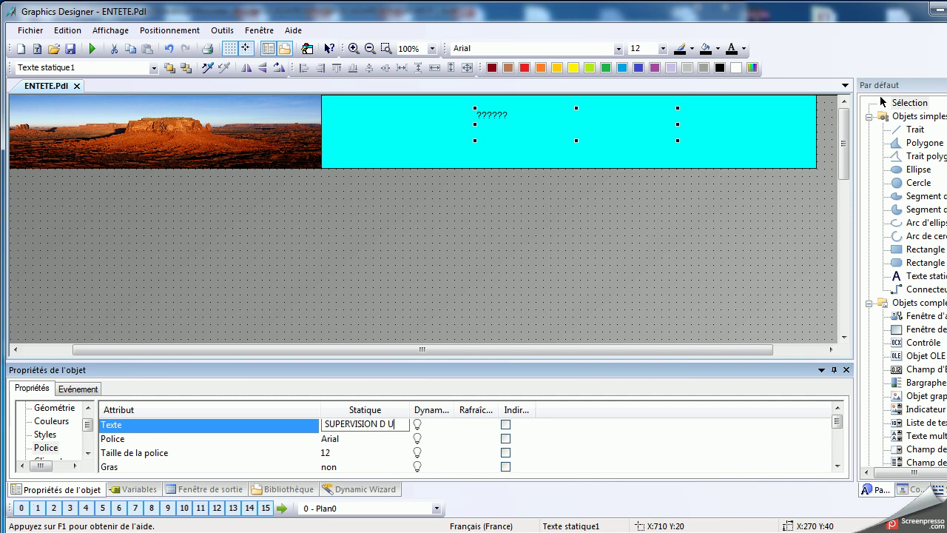
{"action": "key", "text": "Return"}
Set the title text's font size (Taille de la police) to 20 and turn bold (Gras) on
{"action": "left_click", "coordinate": [333, 439]}
{"action": "left_click", "coordinate": [337, 453]}
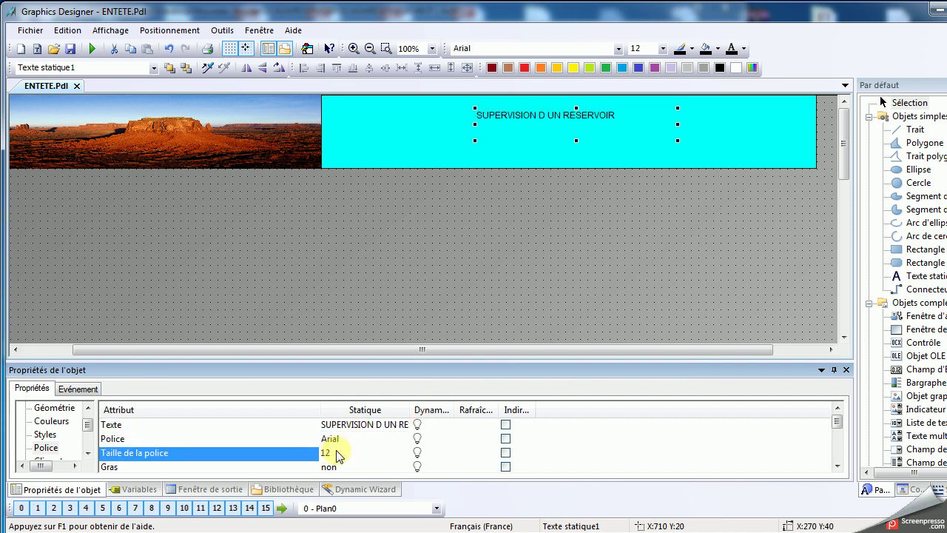
{"action": "left_click", "coordinate": [288, 453]}
{"action": "type", "text": "20"}
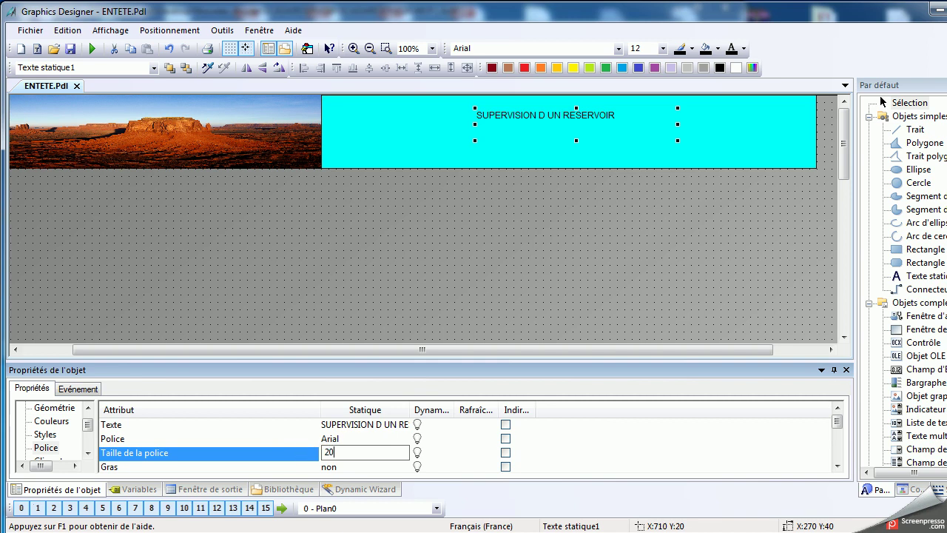
{"action": "key", "text": "Return"}
{"action": "double_click", "coordinate": [339, 468]}
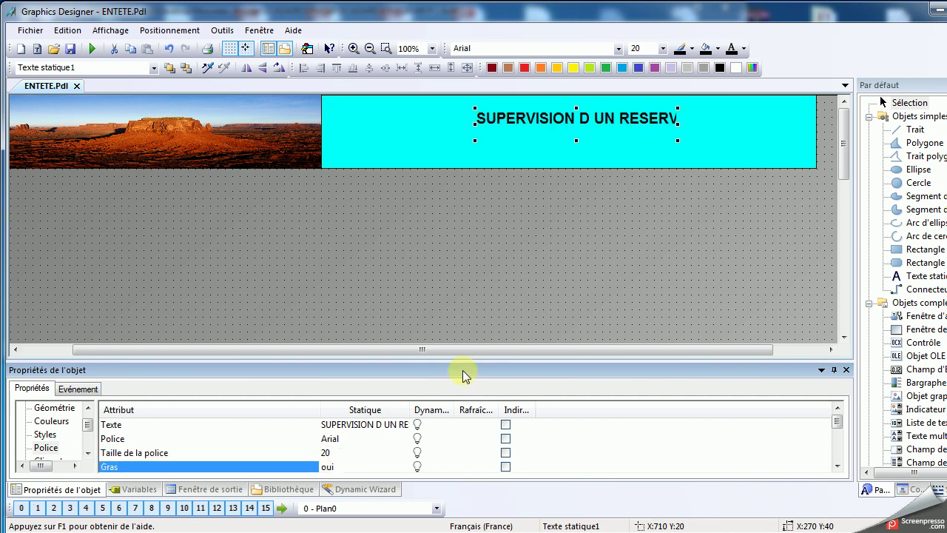
Widen the title text to fit its full wording, move it to the middle of the cyan rectangle and deselect it
{"action": "left_click_drag", "start_coordinate": [676, 127], "coordinate": [782, 124]}
{"action": "left_click_drag", "start_coordinate": [612, 118], "coordinate": [521, 127]}
{"action": "left_click", "coordinate": [592, 246]}
{"action": "left_click", "coordinate": [514, 120]}
{"action": "left_click", "coordinate": [228, 178]}
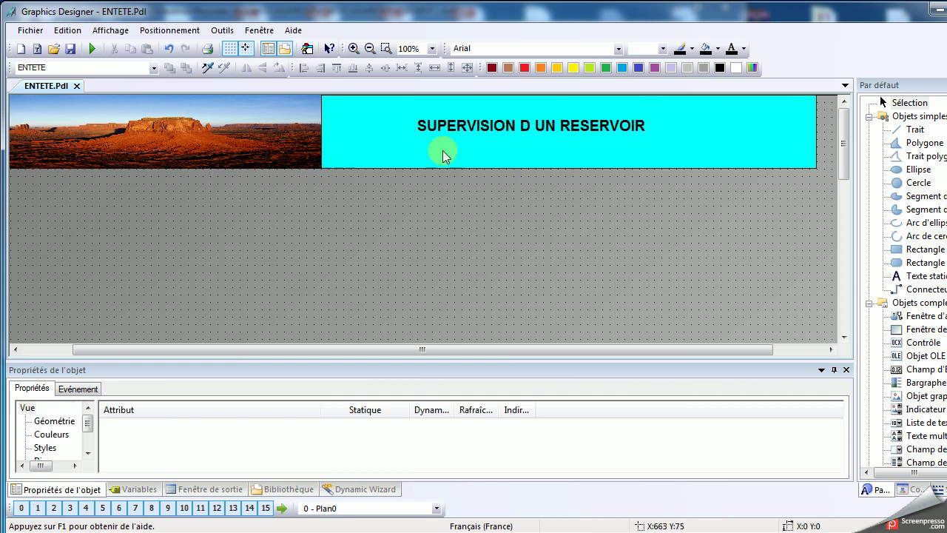
Insert a WinCC Digital/Analog Clock Control over the cyan rectangle's far end at X 1050, Y 0, sized 120 × 100
{"action": "left_click_drag", "start_coordinate": [550, 350], "coordinate": [645, 370]}
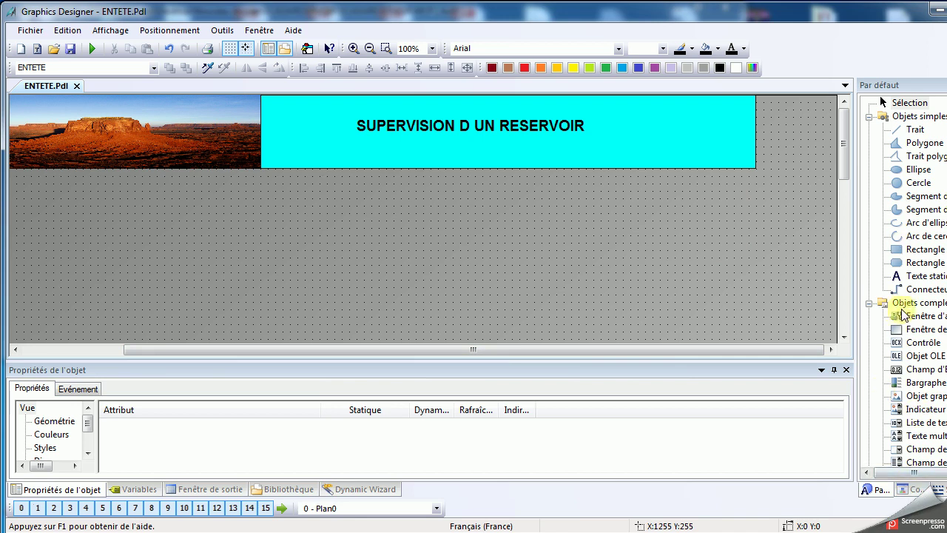
{"action": "left_click", "coordinate": [911, 492]}
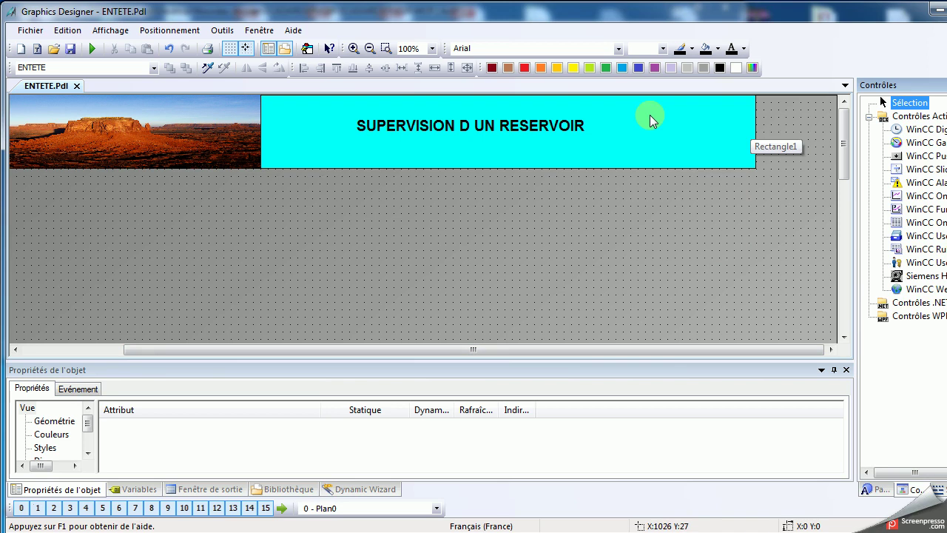
{"action": "left_click", "coordinate": [921, 129]}
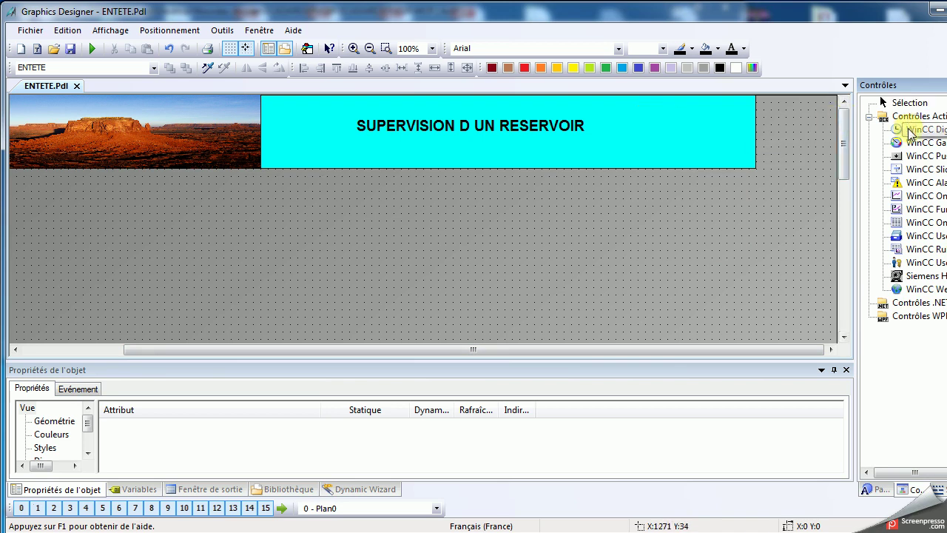
{"action": "left_click", "coordinate": [645, 110]}
{"action": "left_click_drag", "start_coordinate": [699, 148], "coordinate": [714, 146]}
{"action": "left_click_drag", "start_coordinate": [710, 181], "coordinate": [710, 170]}
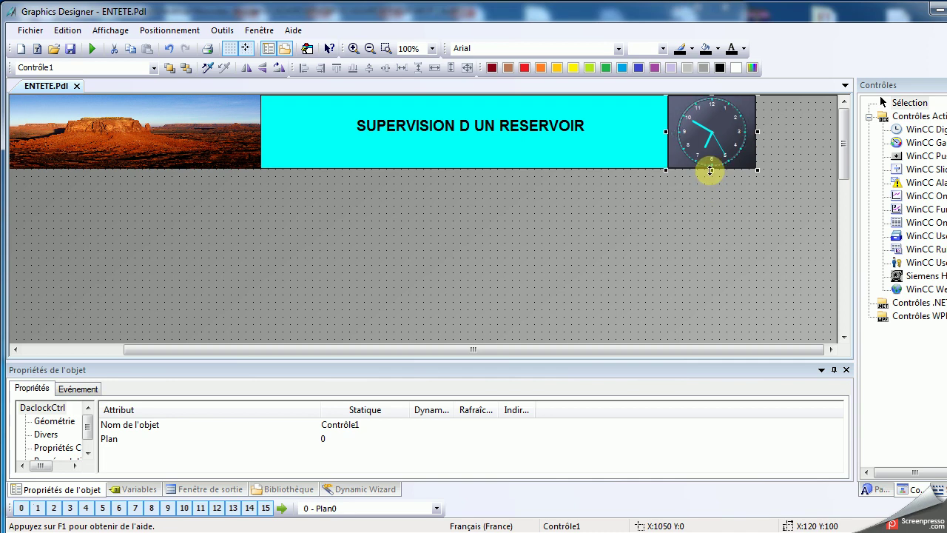
{"action": "mouse_move", "coordinate": [755, 131]}
{"action": "left_mouse_down"}
{"action": "mouse_move", "coordinate": [748, 131]}
{"action": "mouse_move", "coordinate": [756, 131]}
{"action": "left_mouse_up"}
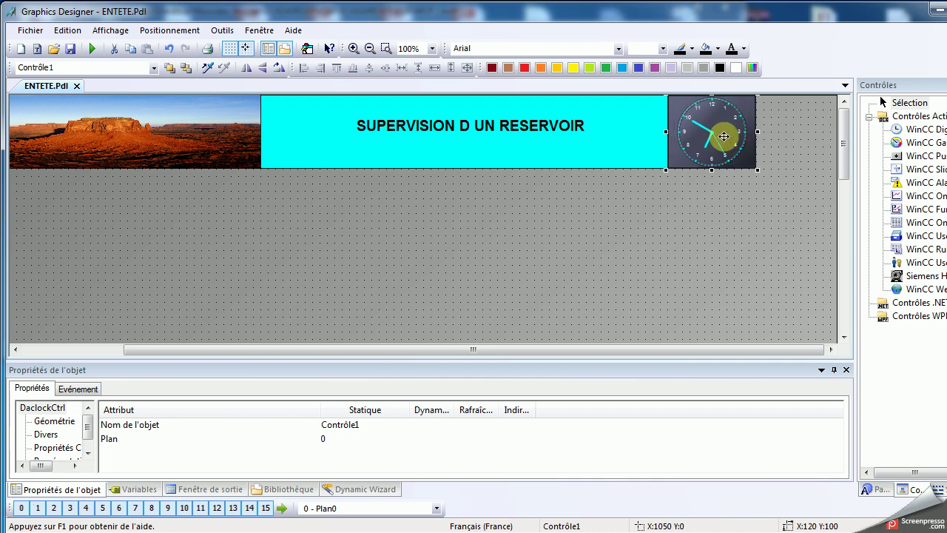
Review the clock control's properties and turn off Représentation analogique, keeping the background type Opaque
{"action": "double_click", "coordinate": [726, 143]}
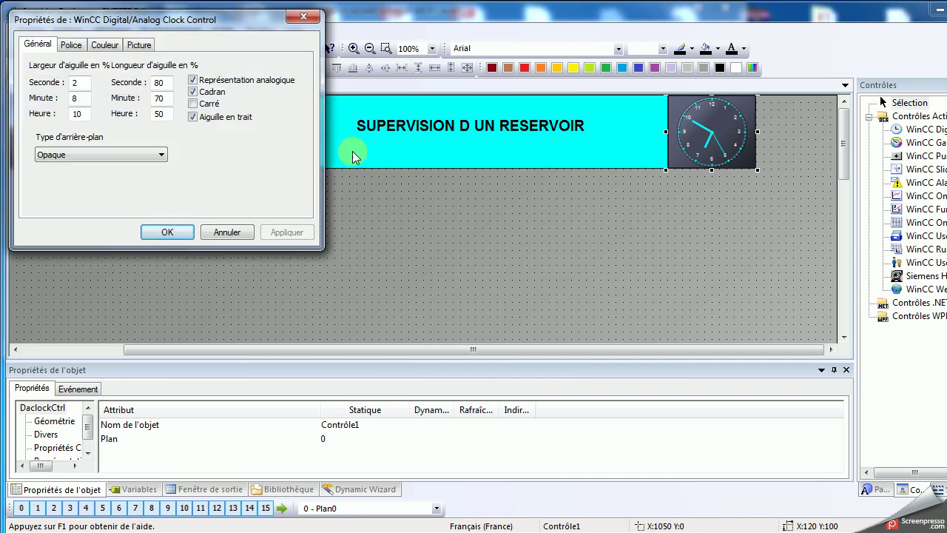
{"action": "left_click", "coordinate": [71, 45]}
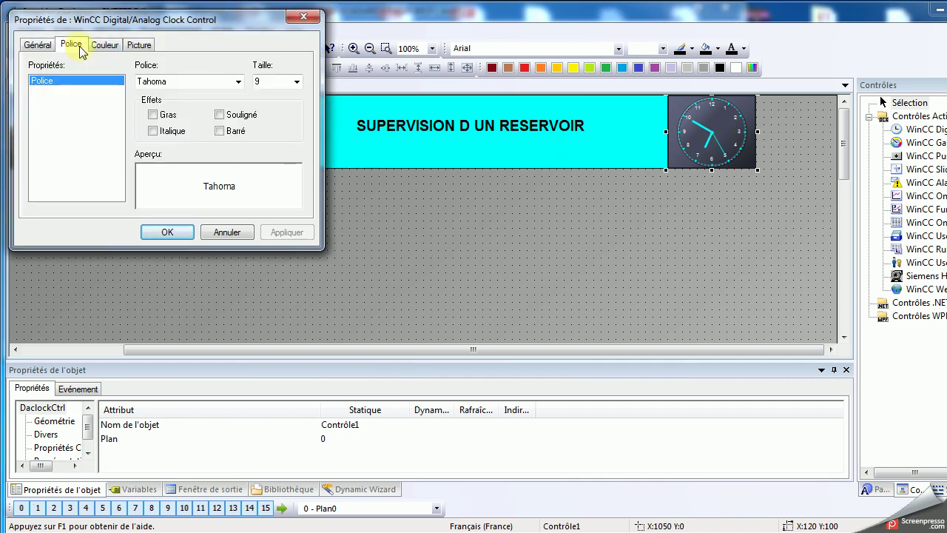
{"action": "left_click", "coordinate": [96, 47]}
{"action": "left_click", "coordinate": [135, 44]}
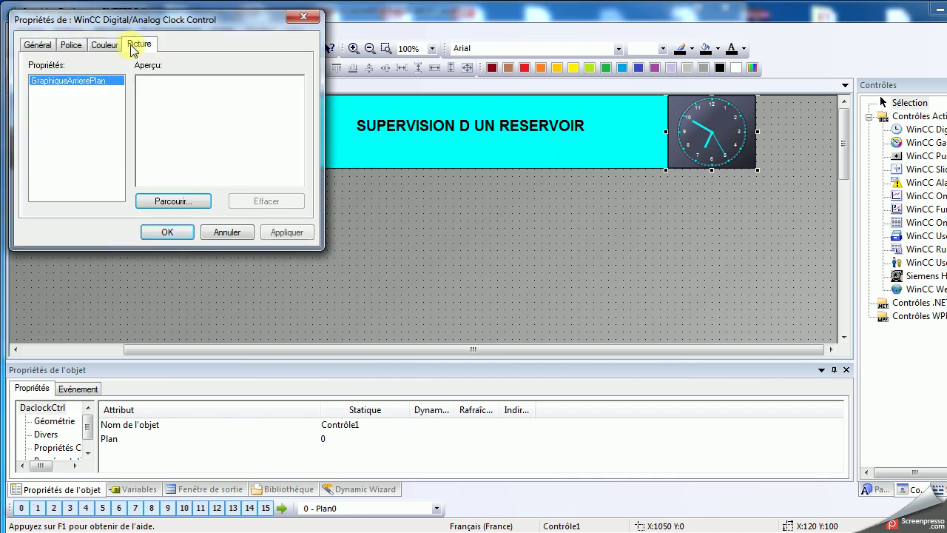
{"action": "left_click", "coordinate": [38, 45]}
{"action": "left_click", "coordinate": [192, 80]}
{"action": "left_click", "coordinate": [193, 92]}
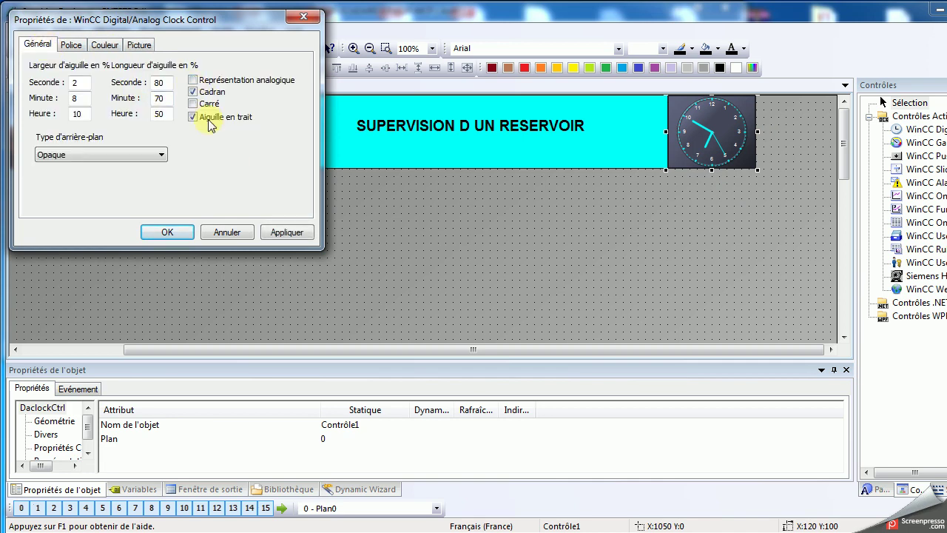
{"action": "left_click", "coordinate": [145, 156]}
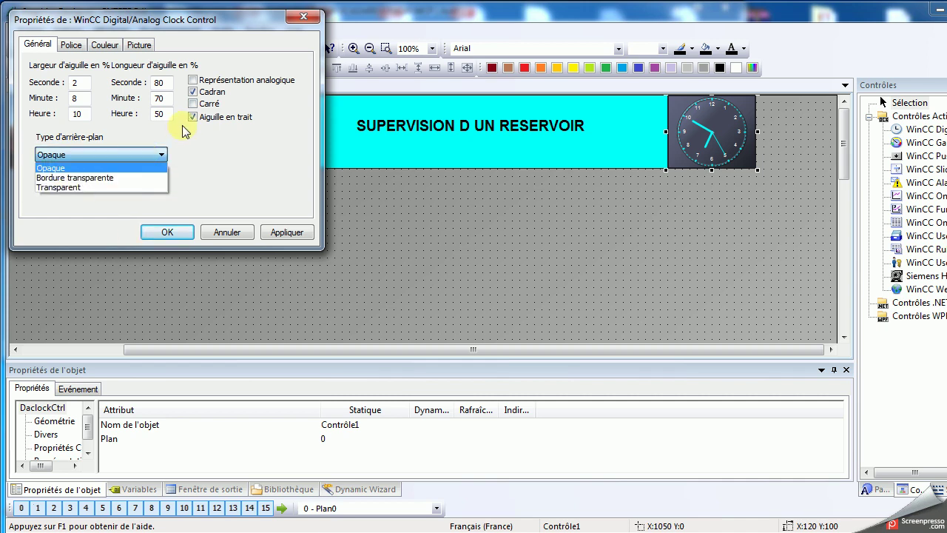
{"action": "left_click", "coordinate": [194, 157]}
{"action": "left_click", "coordinate": [166, 233]}
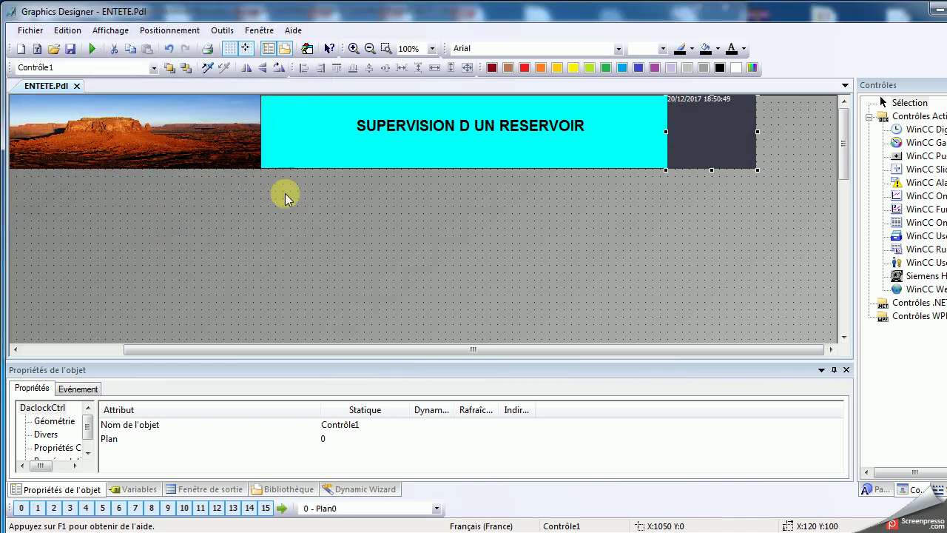
Set the clock's hand colour (CouleurAiguilles) to Barre de menus from the Couleurs système Windows colour set
{"action": "double_click", "coordinate": [732, 147]}
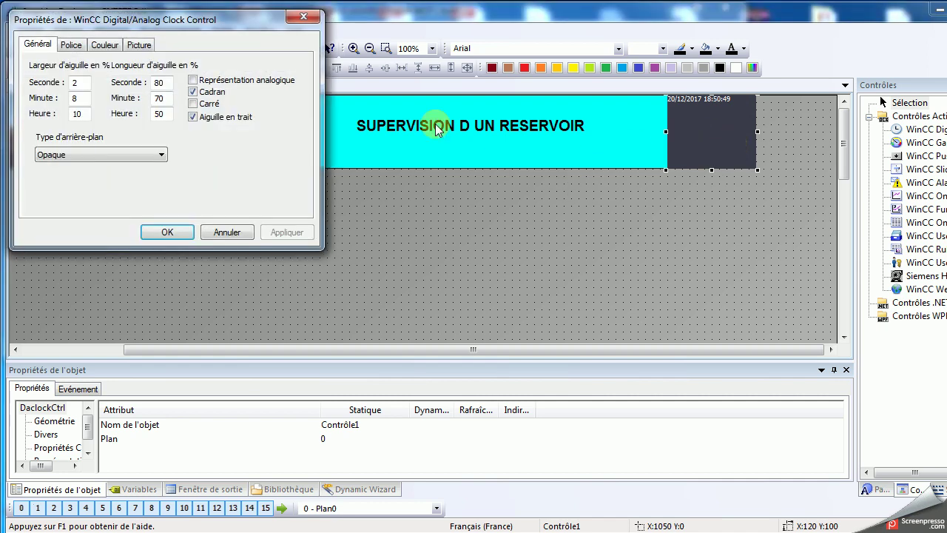
{"action": "left_click", "coordinate": [104, 44]}
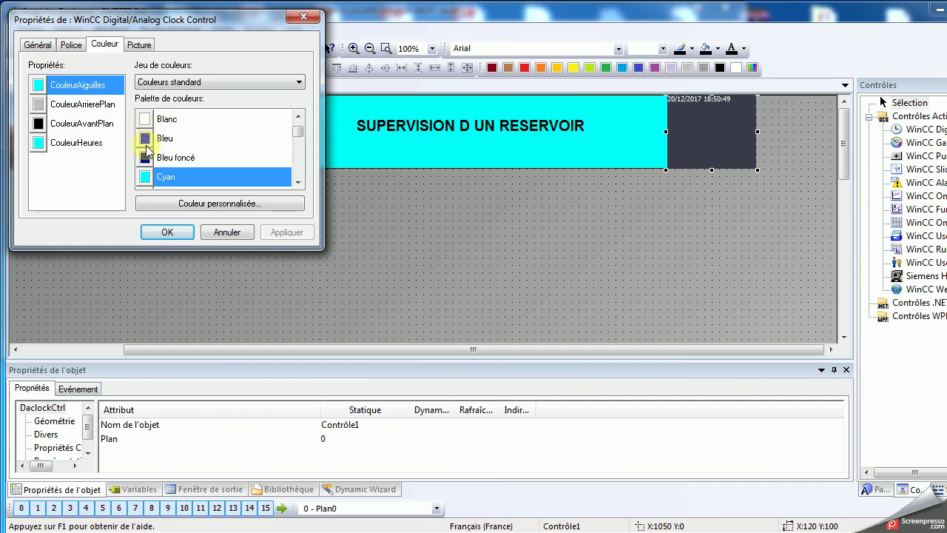
{"action": "left_click", "coordinate": [139, 45]}
{"action": "left_click", "coordinate": [104, 45]}
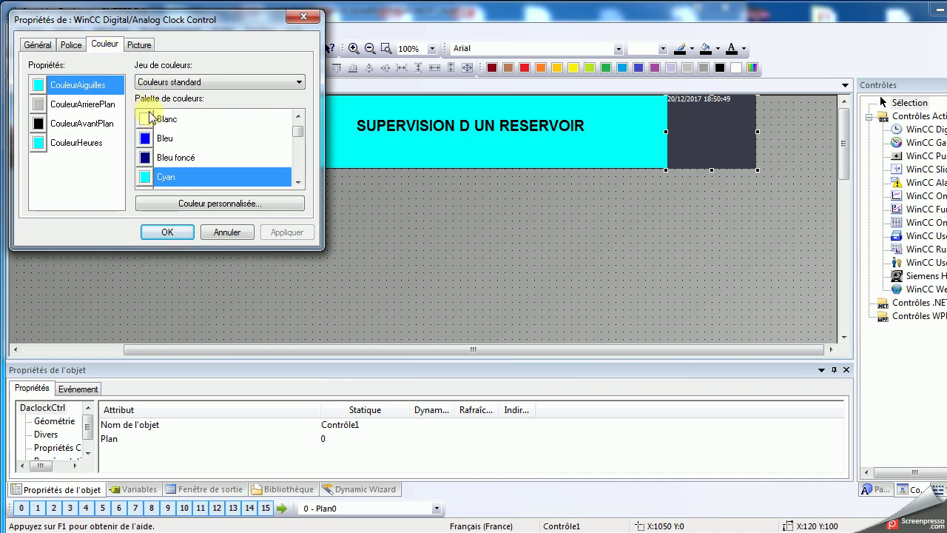
{"action": "left_click", "coordinate": [181, 83]}
{"action": "left_click", "coordinate": [175, 105]}
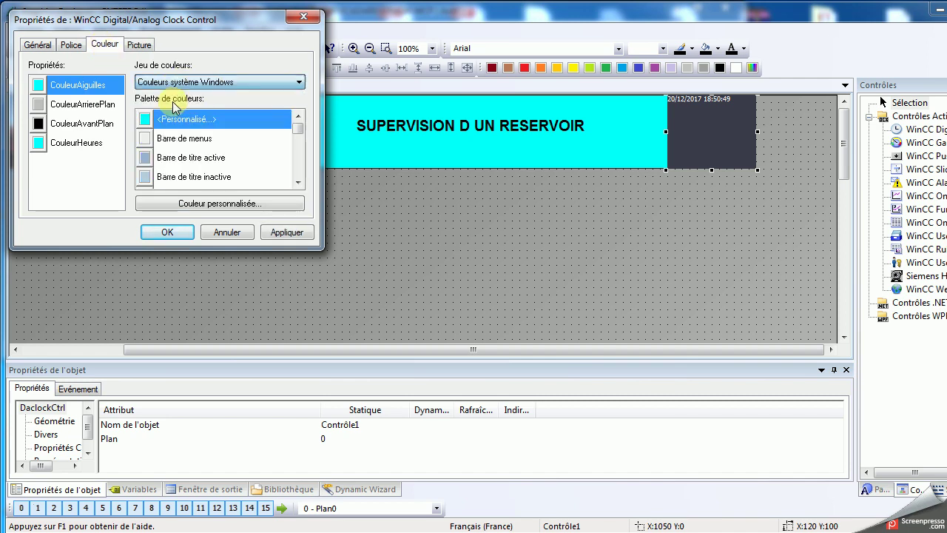
{"action": "left_click", "coordinate": [154, 140]}
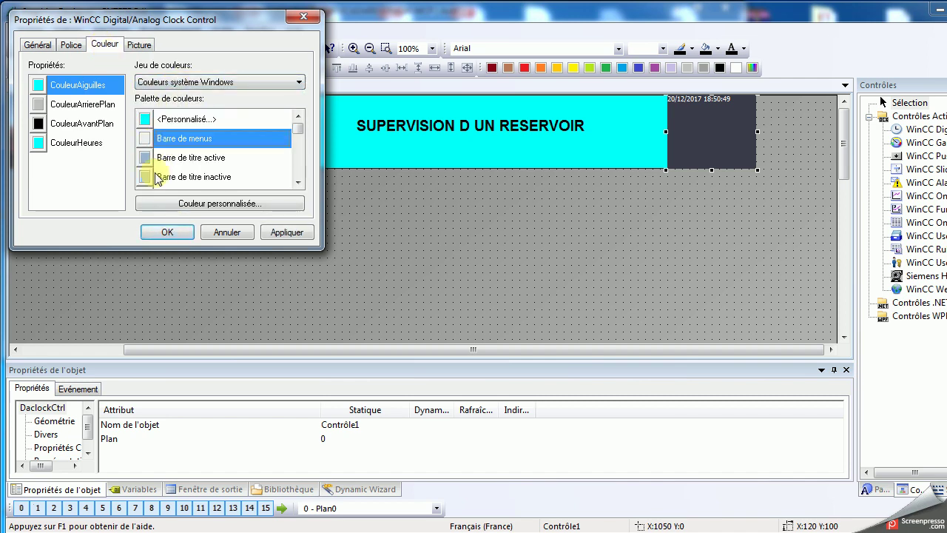
{"action": "left_click", "coordinate": [166, 230]}
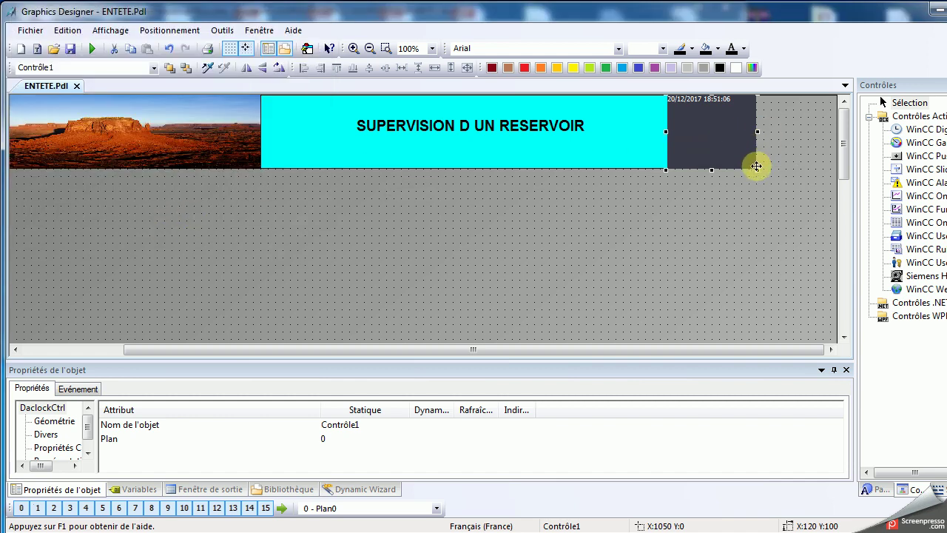
Set the clock control's background type to Transparent and move the clock to X 1020, Y 40 within the cyan rectangle
{"action": "double_click", "coordinate": [712, 141]}
{"action": "left_click", "coordinate": [107, 154]}
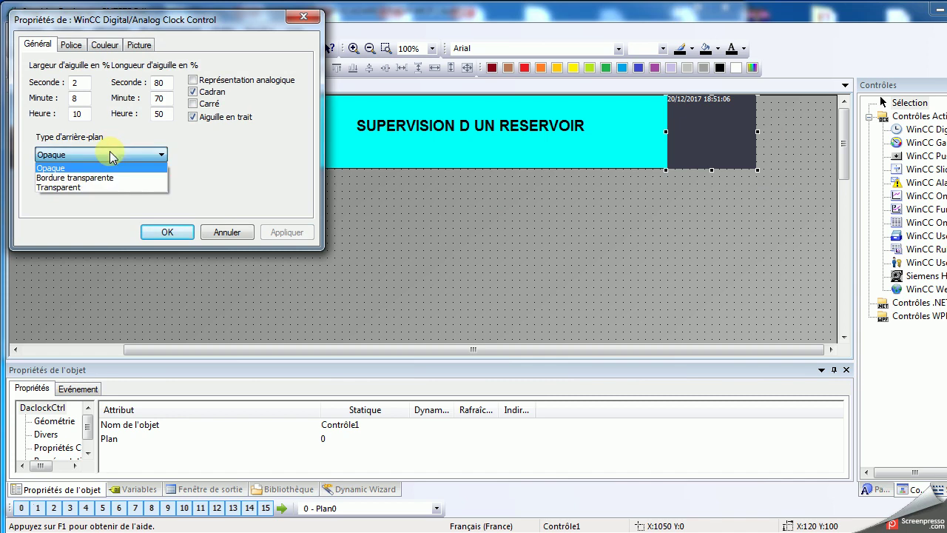
{"action": "left_click", "coordinate": [100, 188]}
{"action": "left_click", "coordinate": [145, 237]}
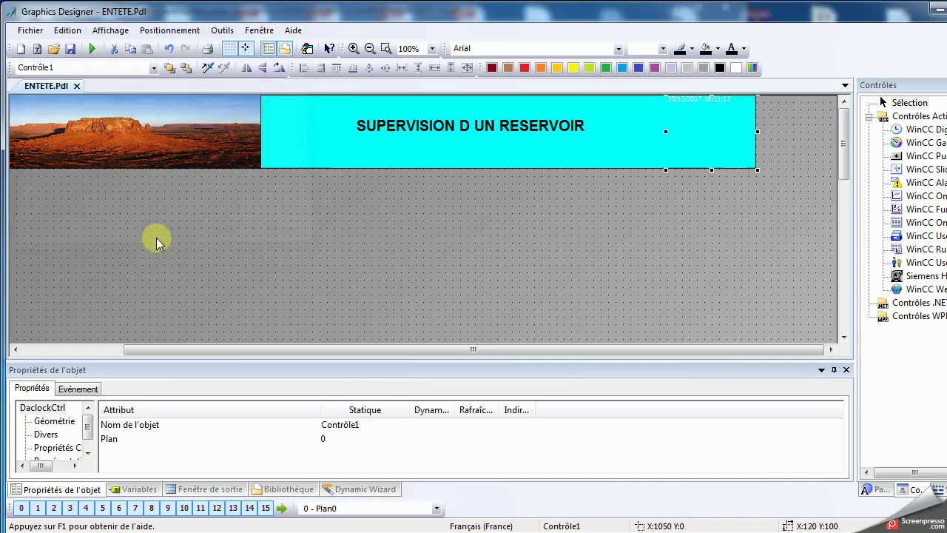
{"action": "left_click_drag", "start_coordinate": [687, 134], "coordinate": [664, 164]}
Review the clock's colour properties, including the palette for CouleurHeures, and close them
{"action": "double_click", "coordinate": [687, 155]}
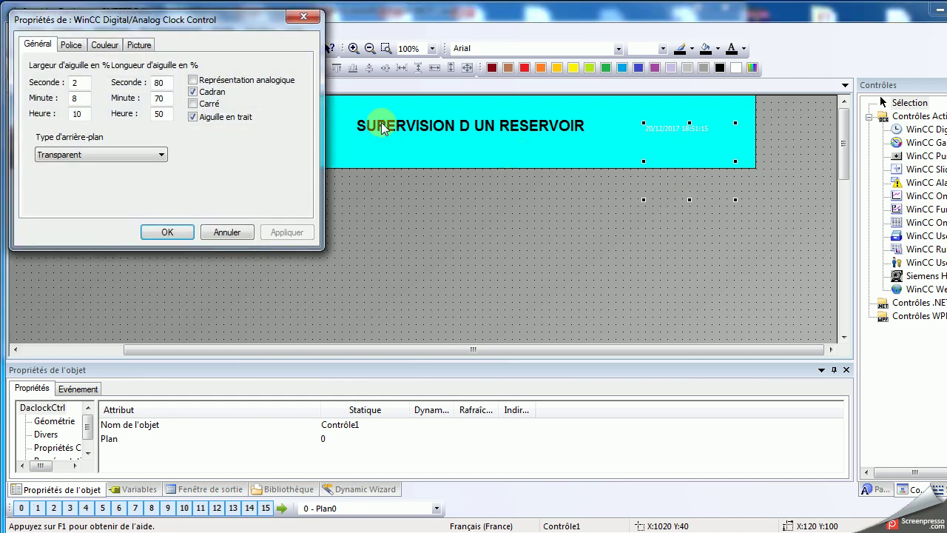
{"action": "left_click", "coordinate": [105, 47]}
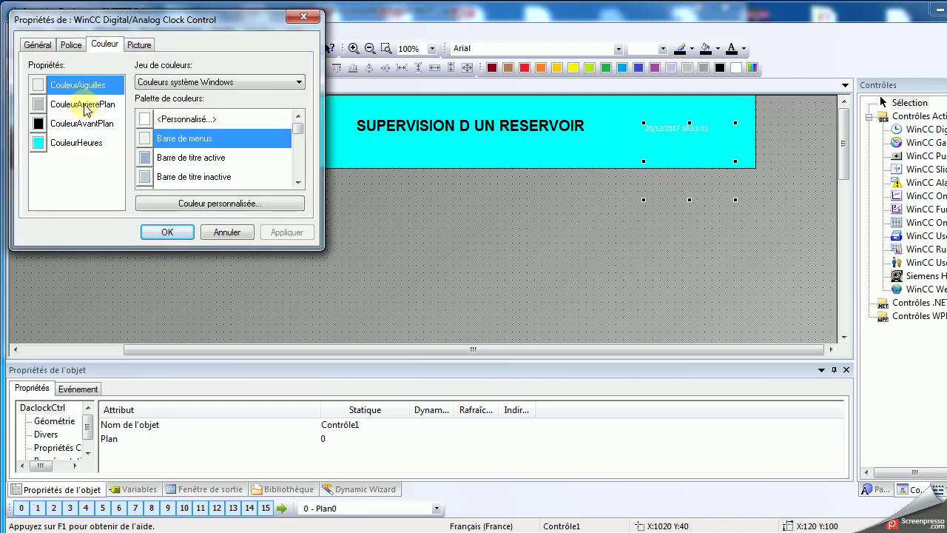
{"action": "left_click", "coordinate": [72, 143]}
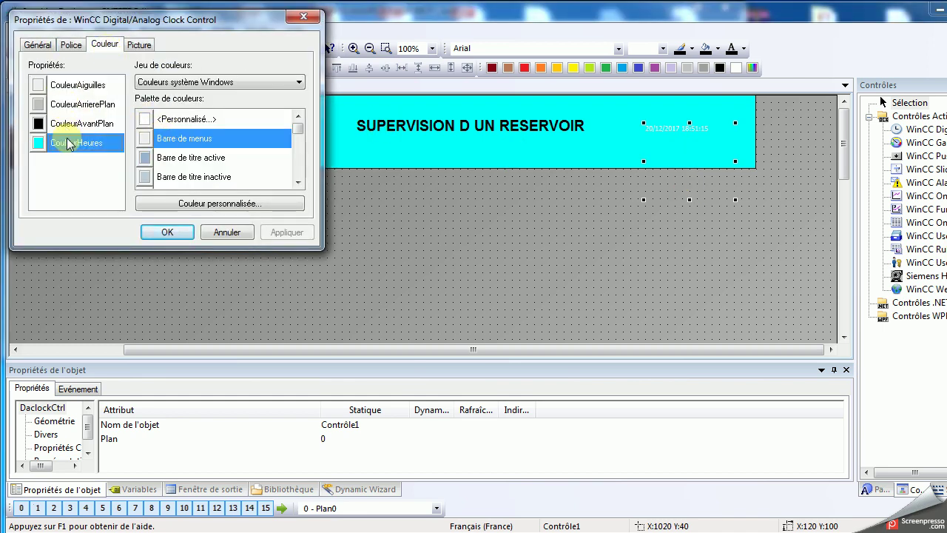
{"action": "left_click", "coordinate": [180, 232]}
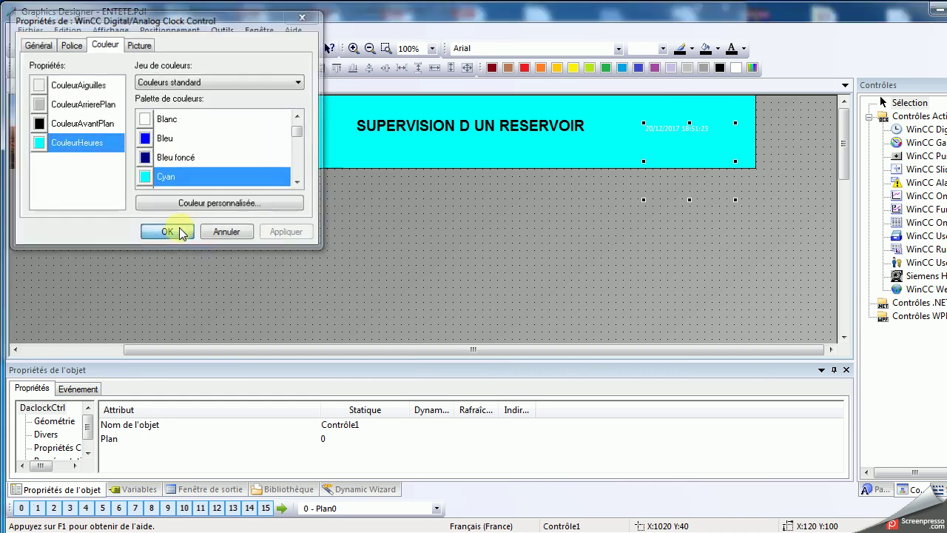
Turn off the Cadran option in the clock control's general properties
{"action": "double_click", "coordinate": [672, 139]}
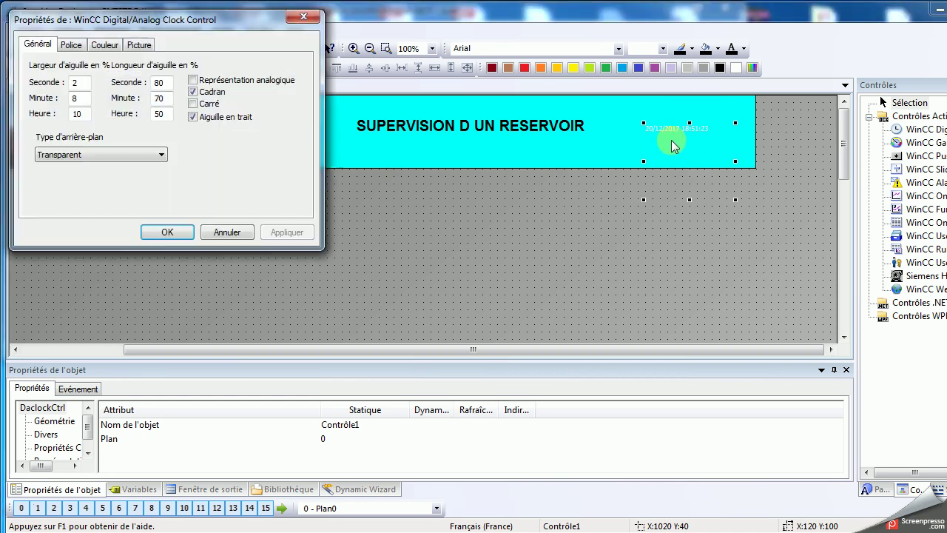
{"action": "left_click", "coordinate": [194, 92]}
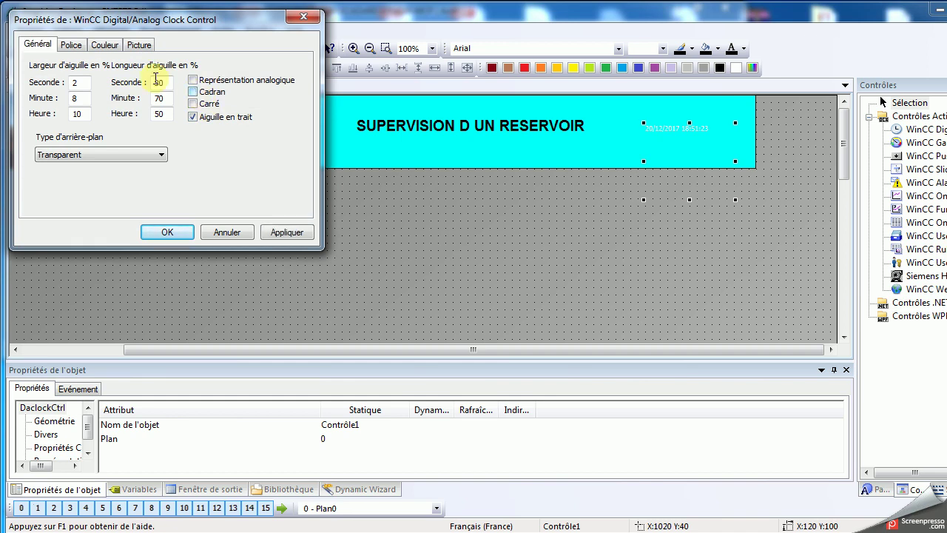
{"action": "left_click", "coordinate": [111, 46]}
Set the clock's Tahoma font to bold (Gras) with size 20
{"action": "left_click", "coordinate": [73, 44]}
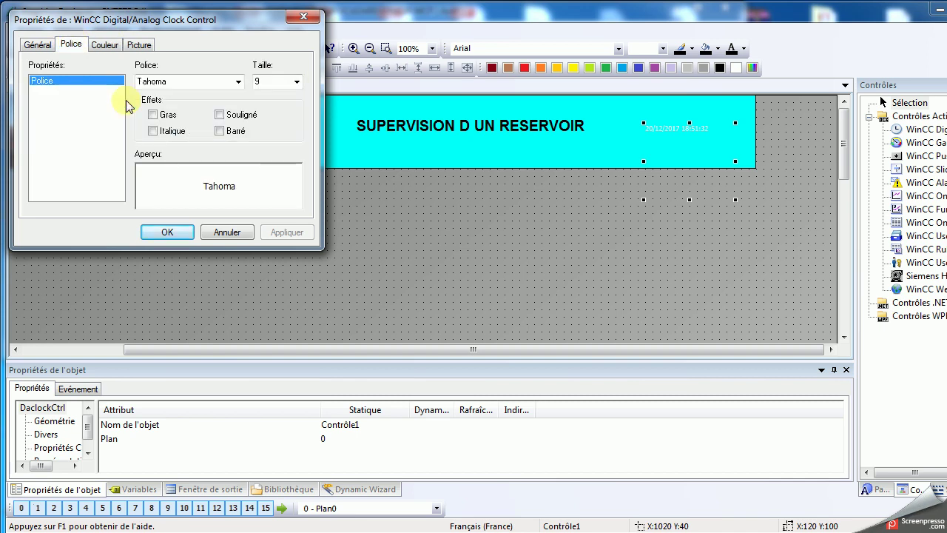
{"action": "left_click", "coordinate": [154, 115]}
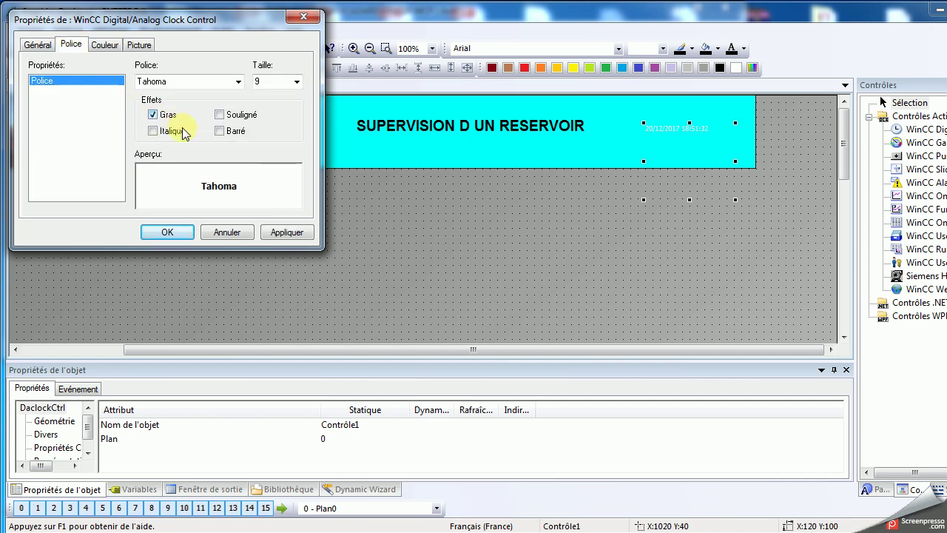
{"action": "left_click", "coordinate": [297, 82]}
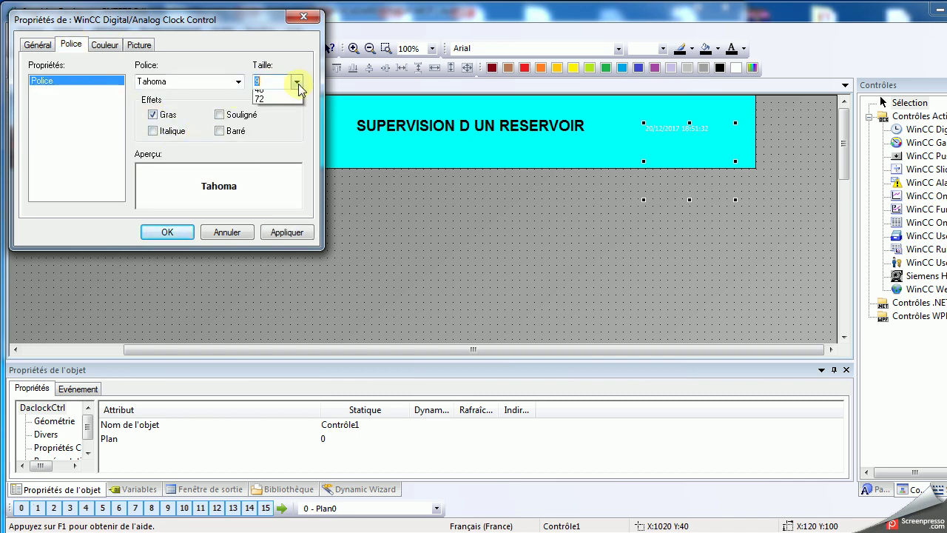
{"action": "left_click", "coordinate": [263, 172]}
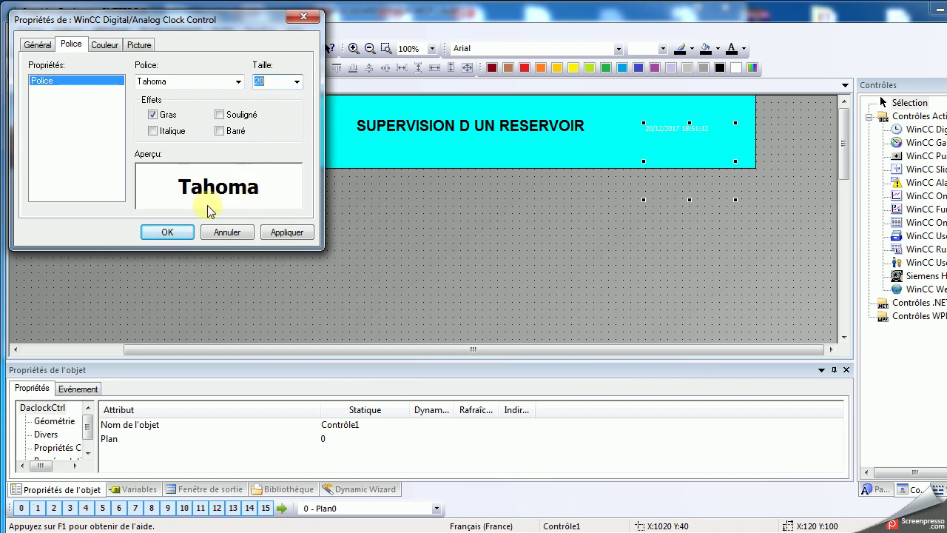
{"action": "left_click", "coordinate": [166, 142]}
{"action": "left_click", "coordinate": [169, 141]}
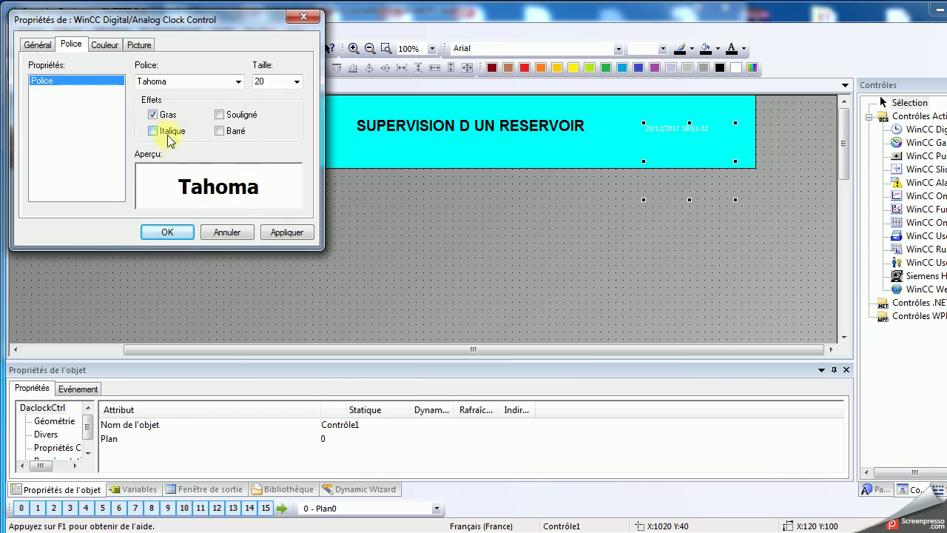
Open the clock's CouleurHeures colour property for editing
{"action": "left_click", "coordinate": [105, 46]}
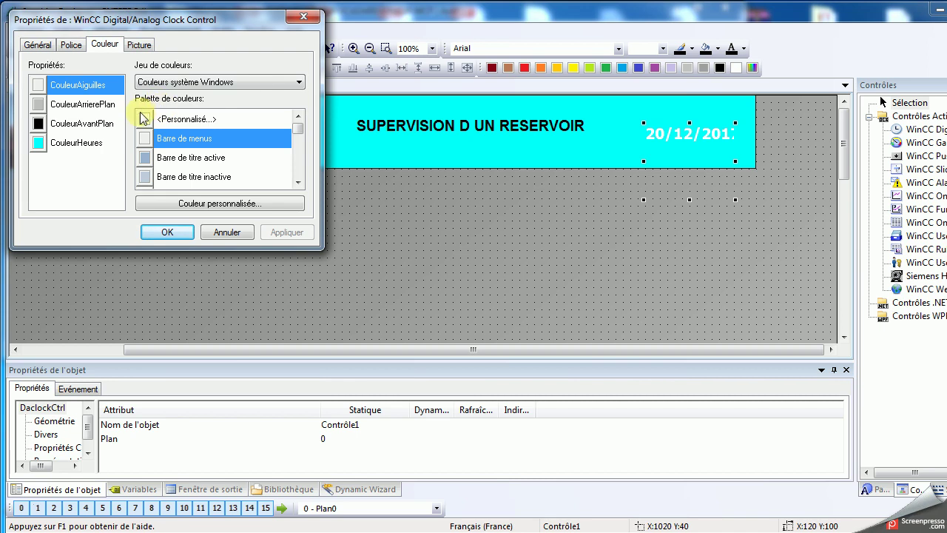
{"action": "left_click", "coordinate": [92, 144]}
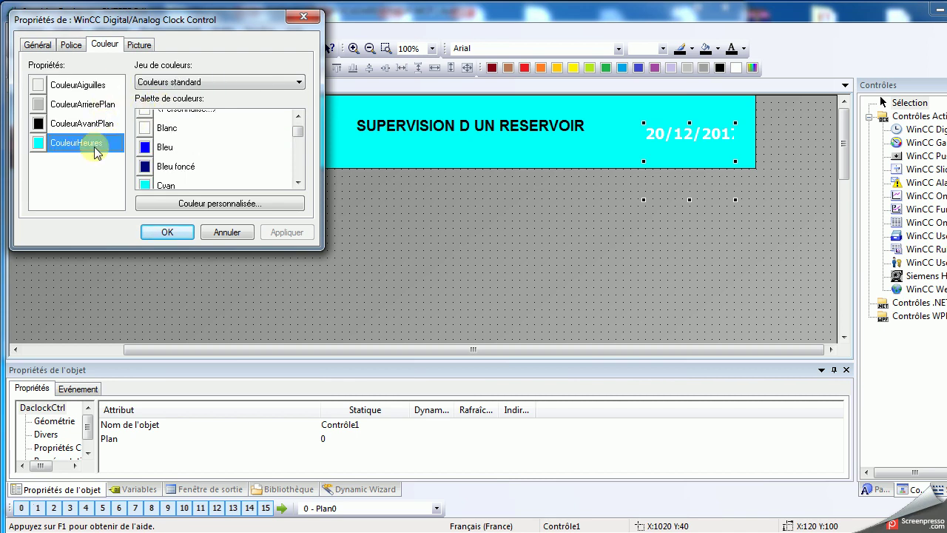
Set the clock control's CouleurHeures to dark blue, using the Windows system colour set and a custom colour, and confirm the properties
{"action": "left_click", "coordinate": [148, 158]}
{"action": "left_click", "coordinate": [280, 234]}
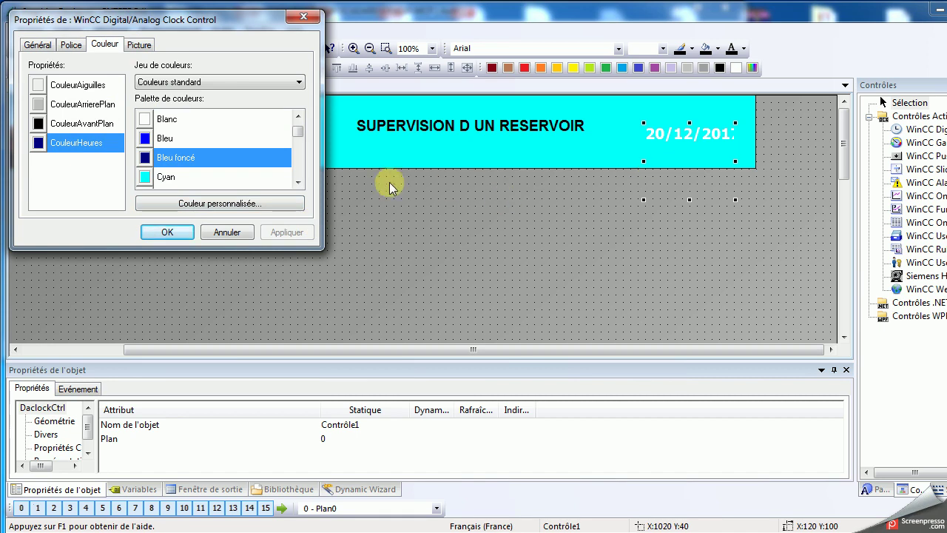
{"action": "left_click", "coordinate": [176, 83]}
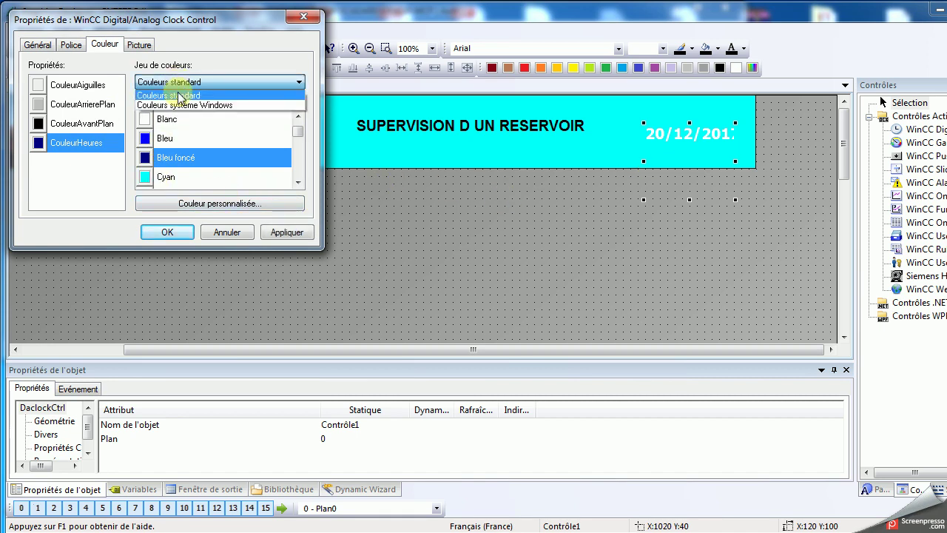
{"action": "left_click", "coordinate": [182, 105]}
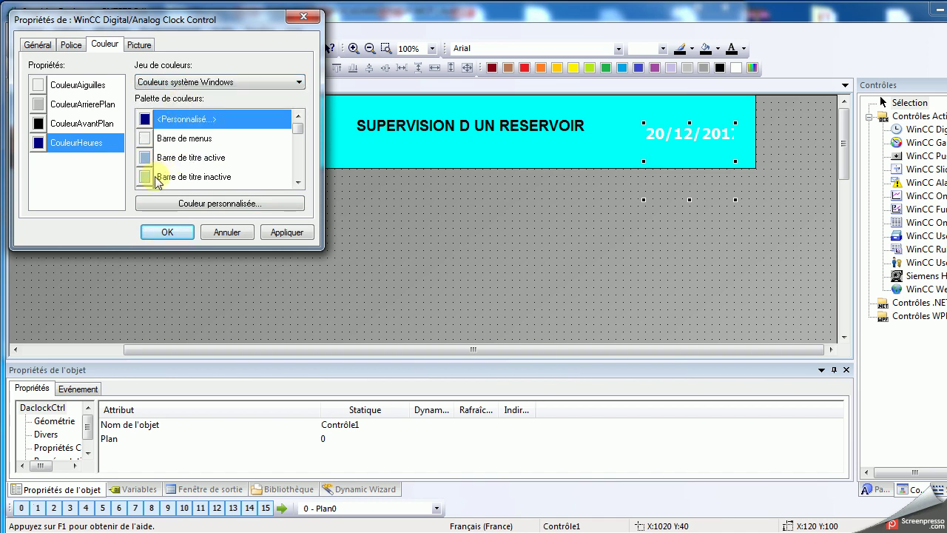
{"action": "left_click", "coordinate": [163, 208]}
{"action": "left_click", "coordinate": [110, 143]}
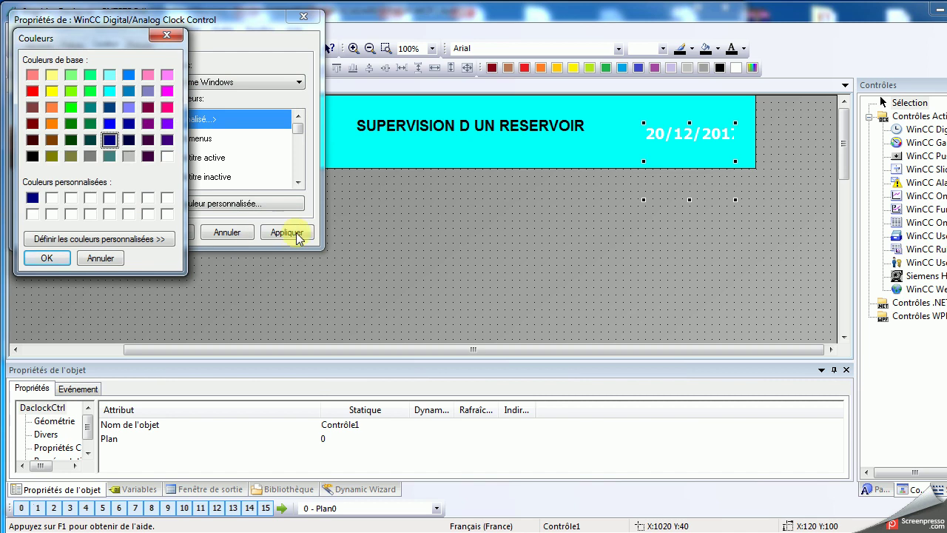
{"action": "left_click", "coordinate": [46, 257]}
{"action": "left_click", "coordinate": [287, 233]}
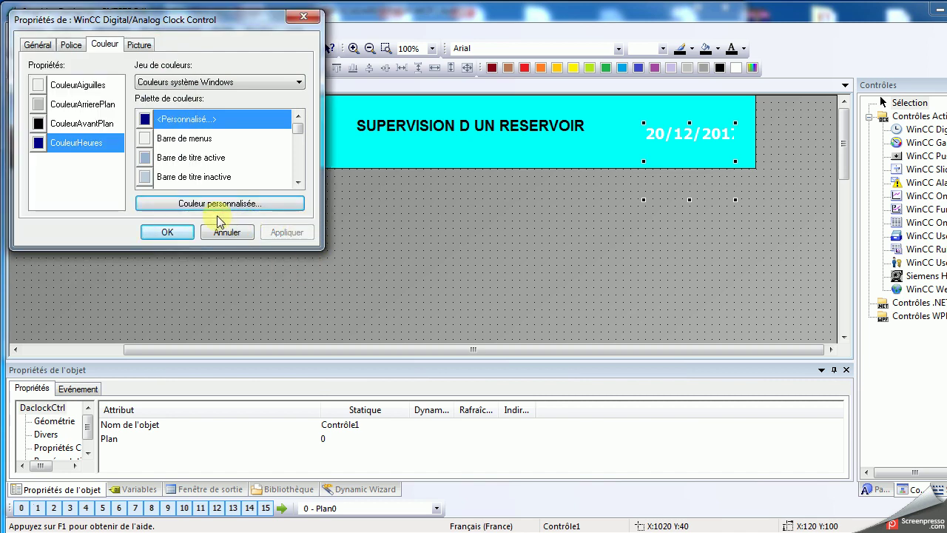
{"action": "left_click", "coordinate": [101, 87]}
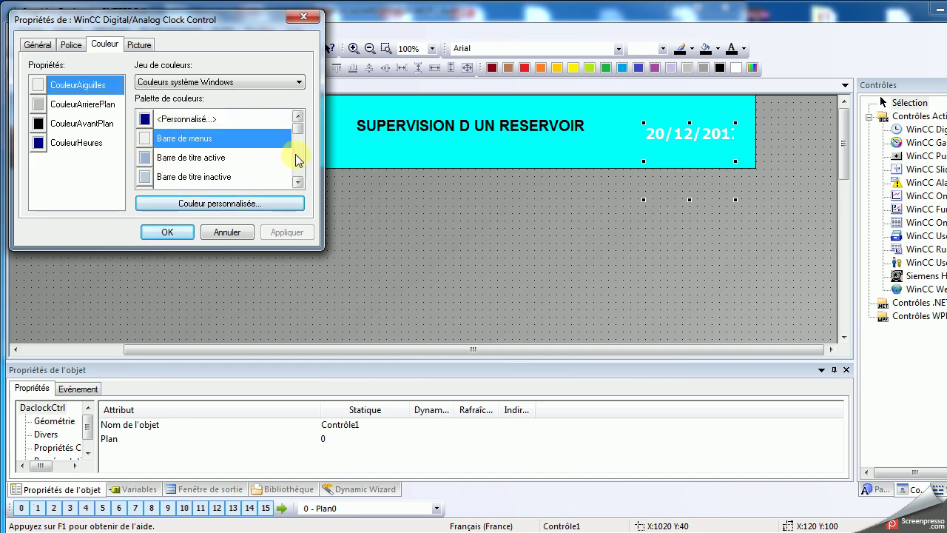
{"action": "left_click_drag", "start_coordinate": [300, 139], "coordinate": [300, 132]}
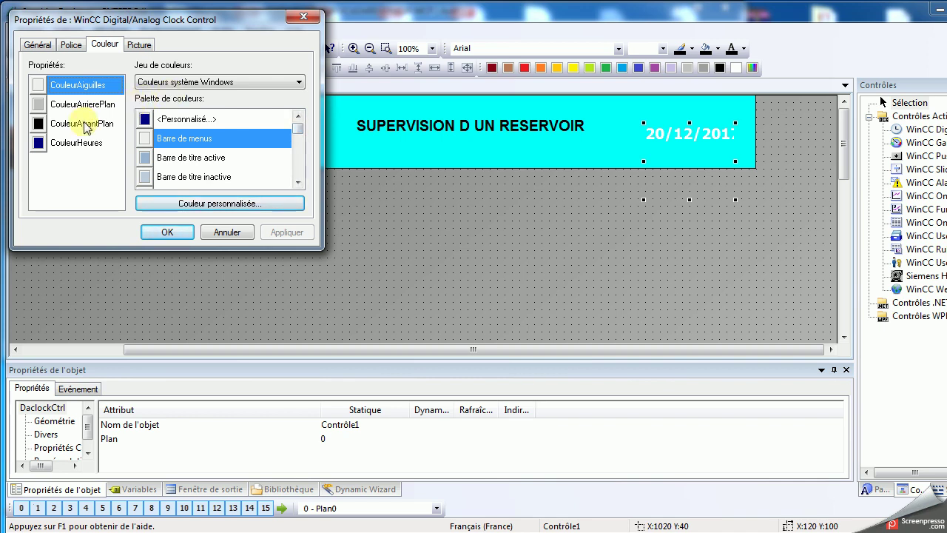
{"action": "left_click", "coordinate": [72, 47]}
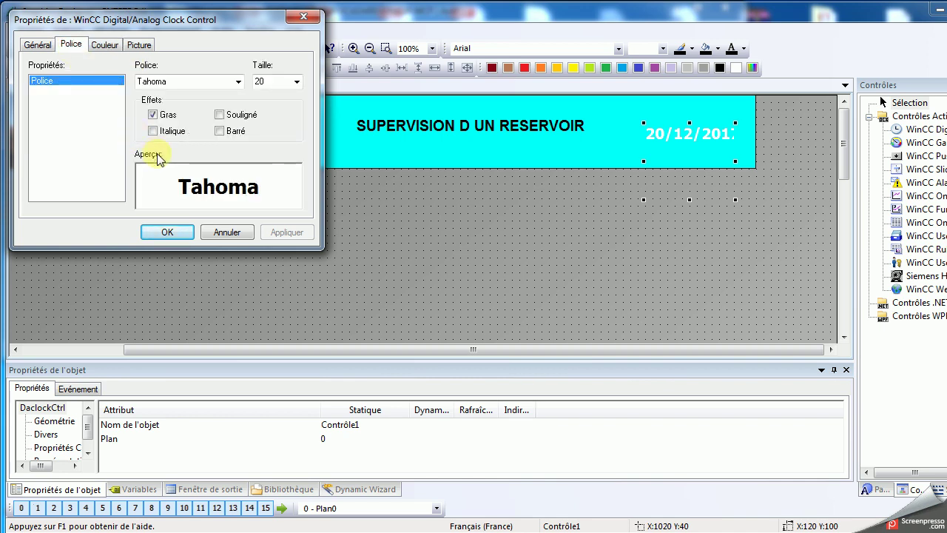
{"action": "left_click", "coordinate": [39, 45]}
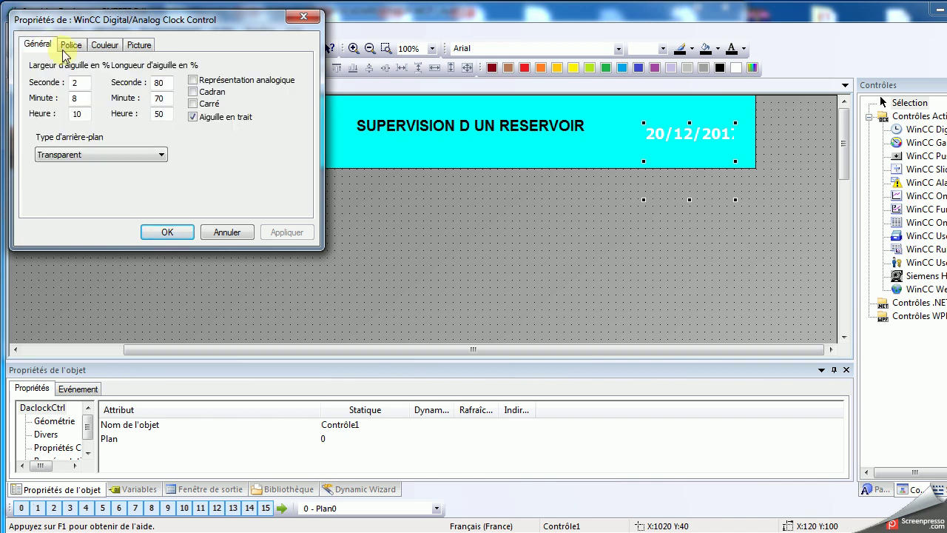
{"action": "left_click", "coordinate": [167, 233]}
Widen the clock control to 240 × 100 and place it at X 920, Y 50 over the cyan banner
{"action": "left_click_drag", "start_coordinate": [642, 161], "coordinate": [555, 170]}
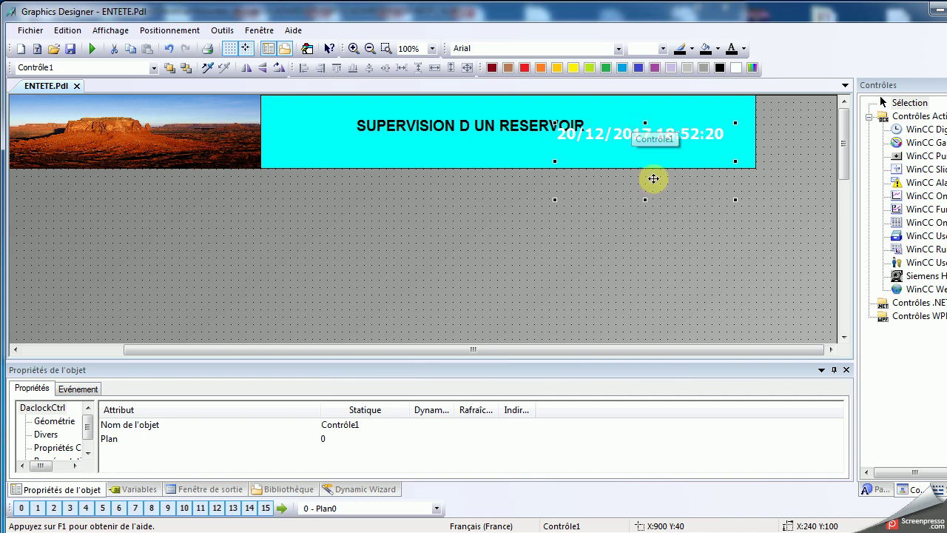
{"action": "mouse_move", "coordinate": [656, 171]}
{"action": "left_mouse_down"}
{"action": "mouse_move", "coordinate": [662, 188]}
{"action": "mouse_move", "coordinate": [672, 182]}
{"action": "left_mouse_up"}
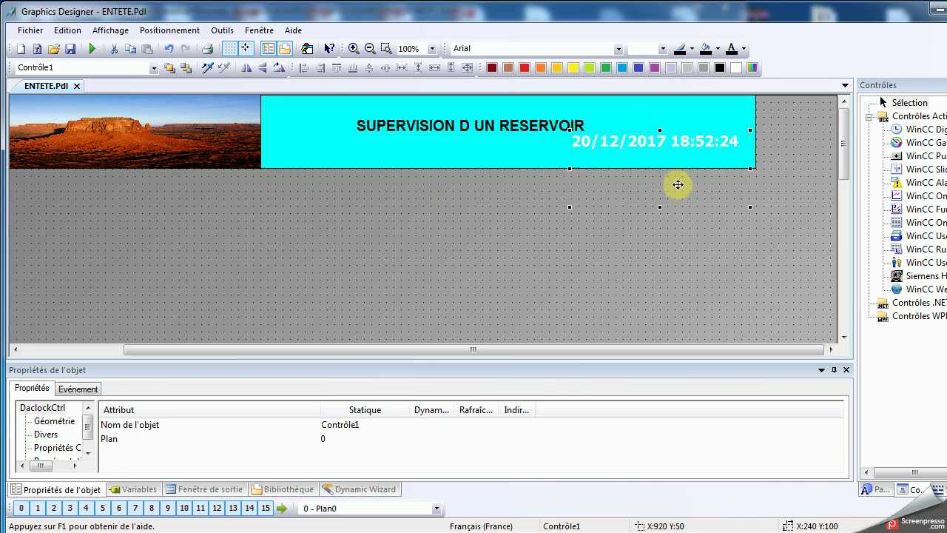
{"action": "left_click", "coordinate": [509, 222]}
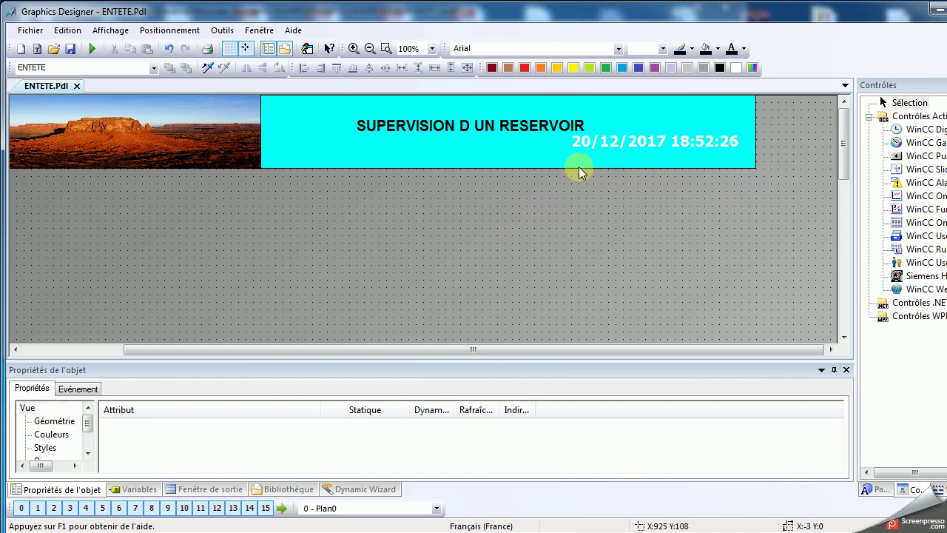
Reduce the clock control's font size to 16
{"action": "double_click", "coordinate": [597, 144]}
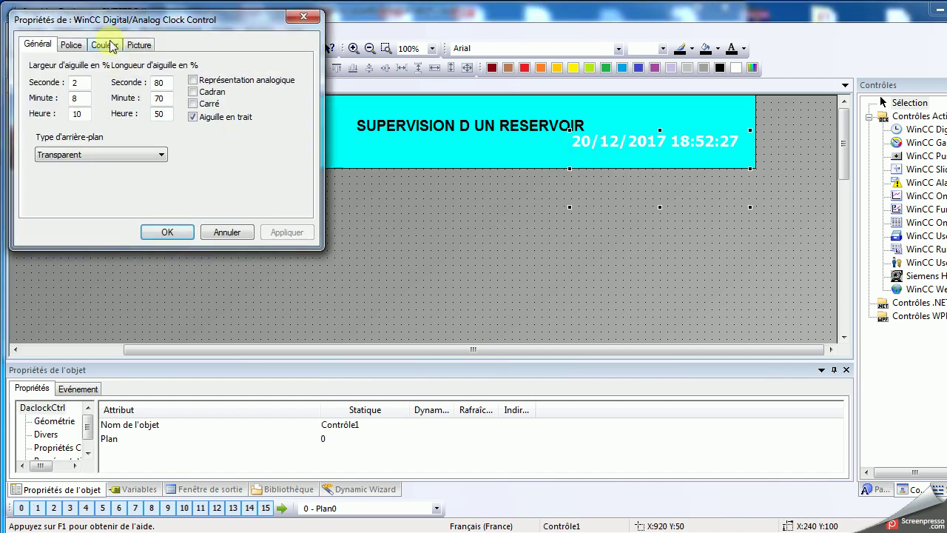
{"action": "left_click", "coordinate": [105, 43]}
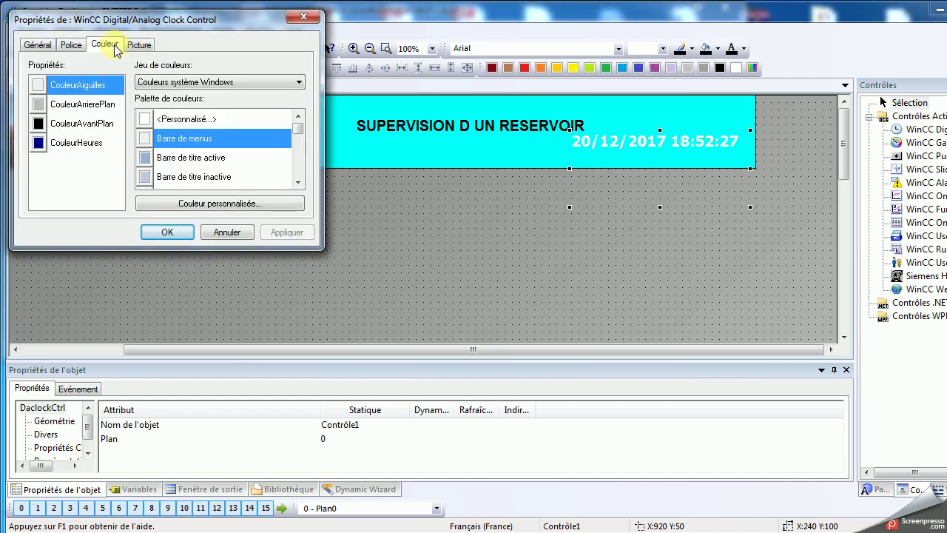
{"action": "left_click", "coordinate": [71, 43]}
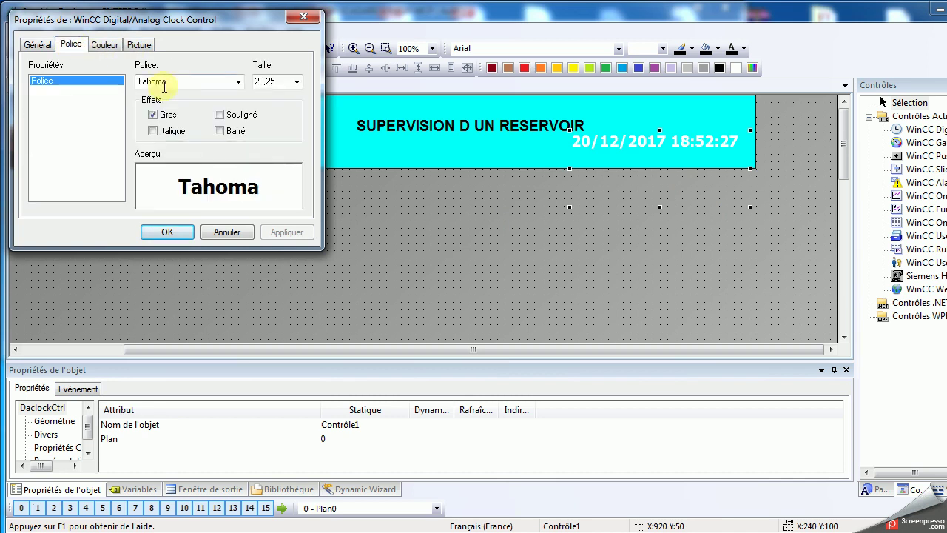
{"action": "left_click", "coordinate": [297, 84]}
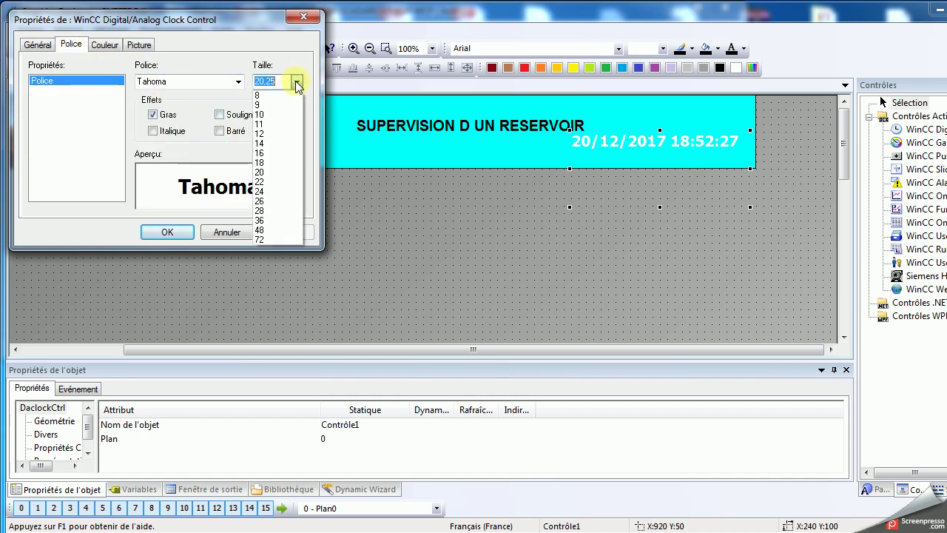
{"action": "left_click", "coordinate": [272, 152]}
{"action": "left_click", "coordinate": [181, 232]}
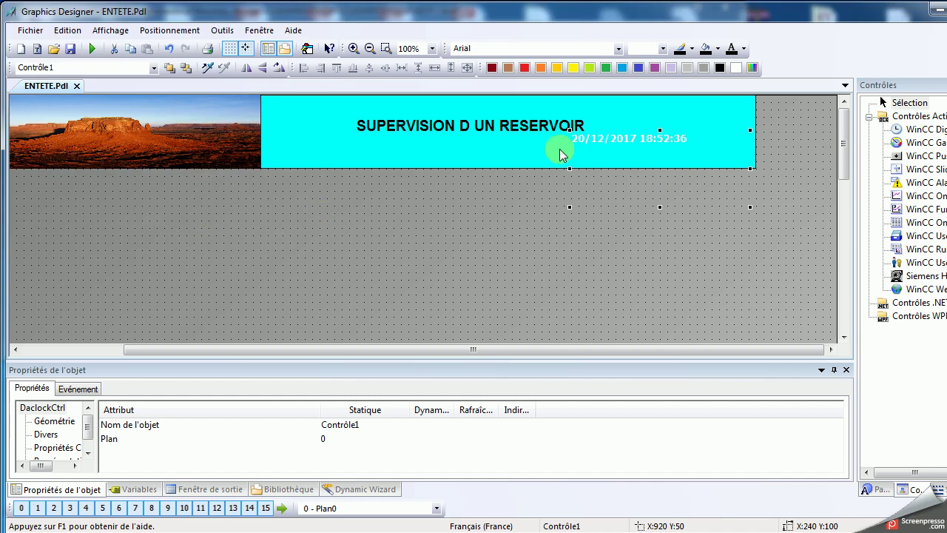
Nudge the clock control to X 990, Y 63 so it sits below and beside the banner title
{"action": "left_click", "coordinate": [598, 133]}
{"action": "left_click", "coordinate": [677, 142]}
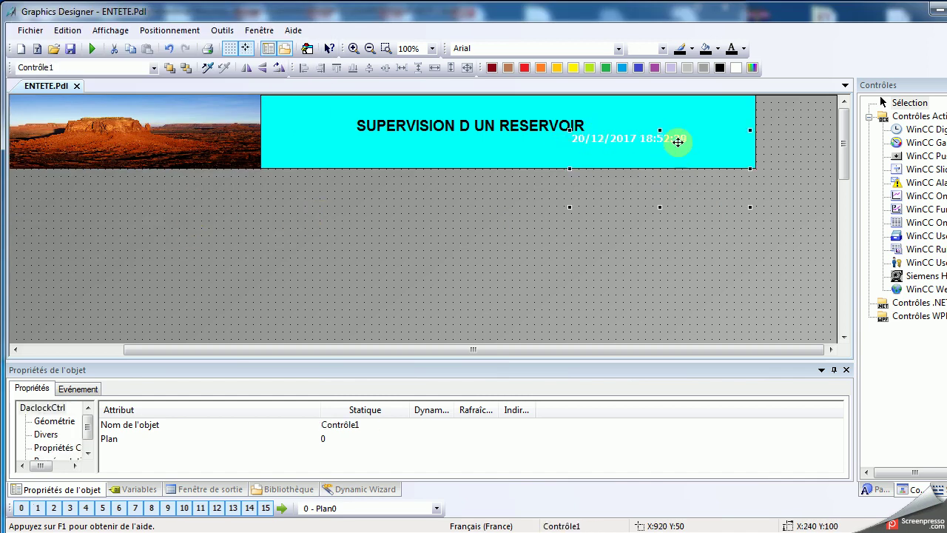
{"action": "key", "text": "Right"}
{"action": "key", "text": "Right"}
{"action": "key", "text": "Right"}
{"action": "key", "text": "Right"}
{"action": "key", "text": "Right"}
{"action": "key", "text": "Right"}
{"action": "key", "text": "Right"}
{"action": "key", "text": "Right"}
{"action": "key", "text": "Right"}
{"action": "key", "text": "Right"}
{"action": "key", "text": "Right"}
{"action": "key", "text": "Right"}
{"action": "key", "text": "Right"}
{"action": "key", "text": "Right"}
{"action": "key", "text": "Right"}
{"action": "key", "text": "Right"}
{"action": "key", "text": "Right"}
{"action": "key", "text": "Right"}
{"action": "key", "text": "Right"}
{"action": "key", "text": "Right"}
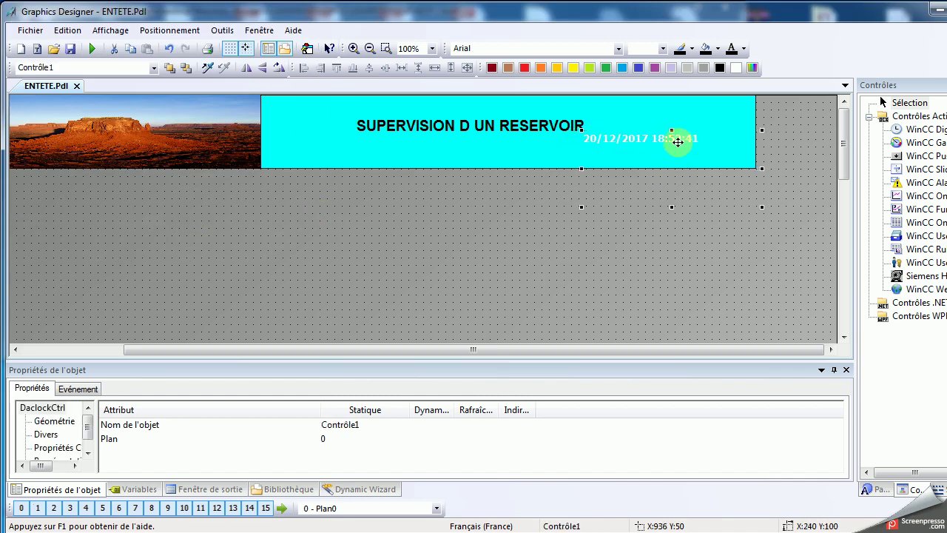
{"action": "key", "text": "Right"}
{"action": "key", "text": "Right"}
{"action": "key", "text": "Right"}
{"action": "key", "text": "Right"}
{"action": "key", "text": "Right"}
{"action": "key", "text": "Right"}
{"action": "key", "text": "Right"}
{"action": "key", "text": "Right"}
{"action": "key", "text": "Right"}
{"action": "key", "text": "Right"}
{"action": "key", "text": "Right"}
{"action": "key", "text": "Right"}
{"action": "key", "text": "Right"}
{"action": "key", "text": "Right"}
{"action": "key", "text": "Right"}
{"action": "key", "text": "Right"}
{"action": "key", "text": "Right"}
{"action": "key", "text": "Right"}
{"action": "key", "text": "Right"}
{"action": "key", "text": "Right"}
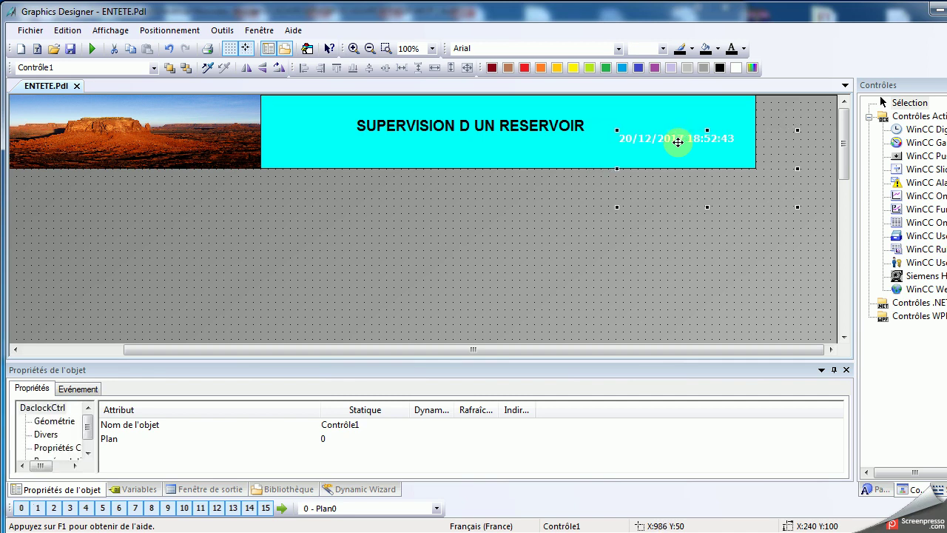
{"action": "key", "text": "Down"}
{"action": "key", "text": "Down"}
{"action": "key", "text": "Down"}
{"action": "key", "text": "Down"}
{"action": "key", "text": "Down"}
{"action": "key", "text": "Down"}
{"action": "key", "text": "Down"}
{"action": "key", "text": "Down"}
{"action": "key", "text": "Down"}
{"action": "key", "text": "Down"}
{"action": "key", "text": "Down"}
{"action": "key", "text": "Down"}
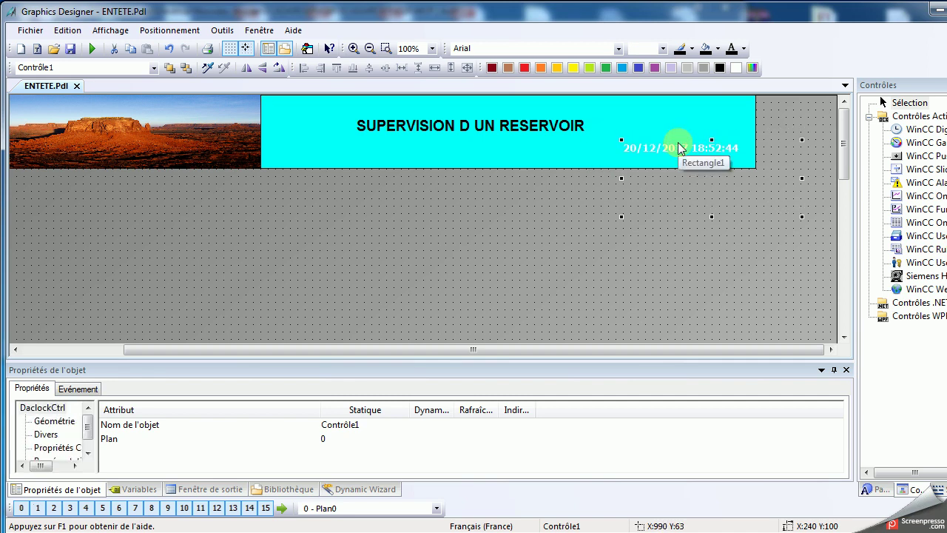
Set the clock's "Schéma de couleurs global" to non and its "Ombre globale" to oui
{"action": "scroll", "coordinate": [91, 432], "scroll_direction": "down", "scroll_amount": 1}
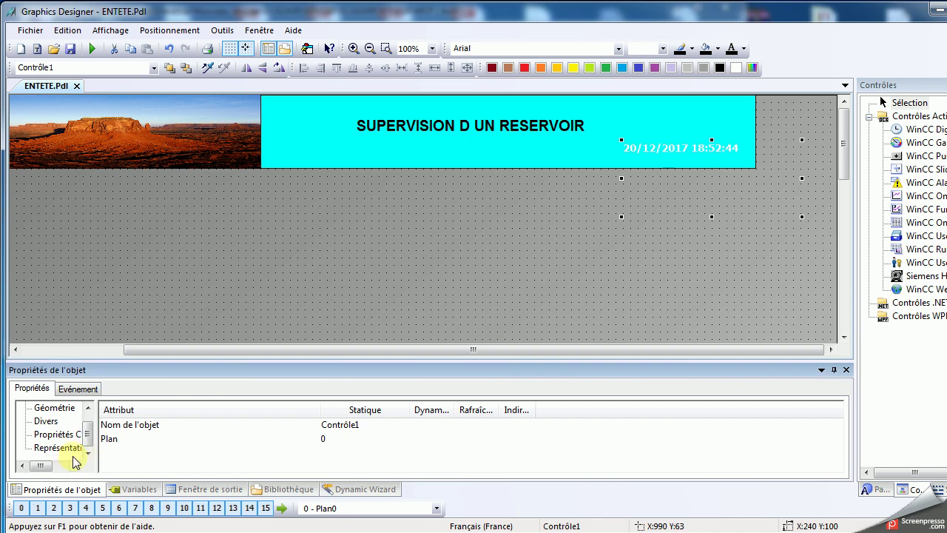
{"action": "left_click", "coordinate": [63, 448]}
{"action": "left_click", "coordinate": [340, 441]}
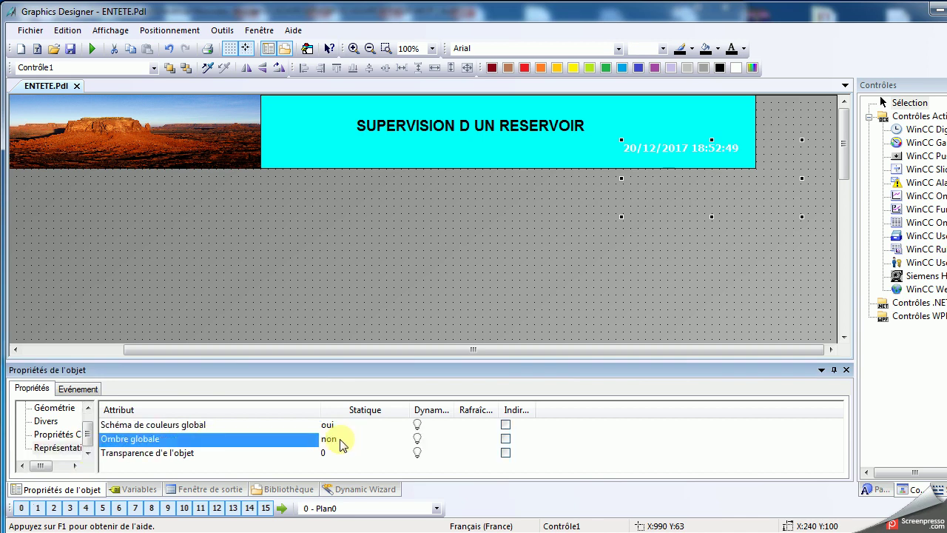
{"action": "double_click", "coordinate": [330, 427]}
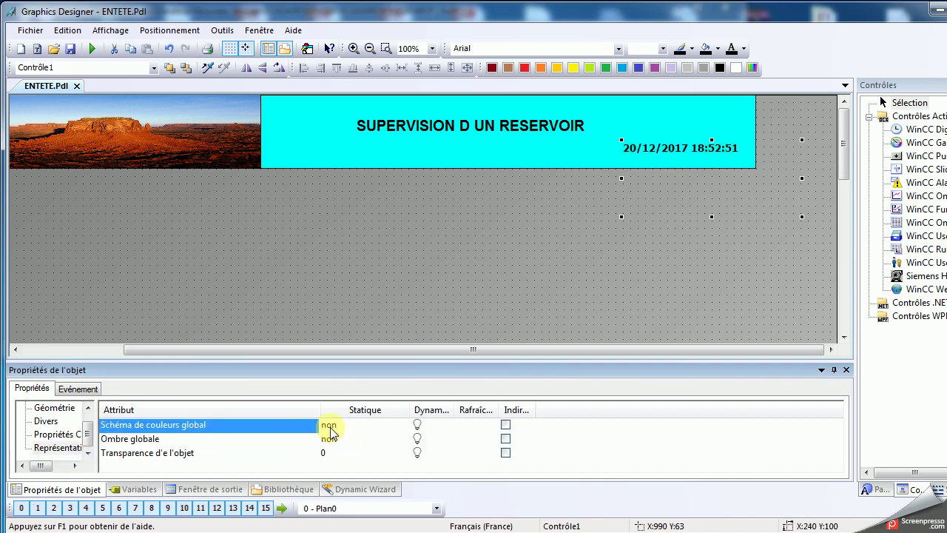
{"action": "left_click", "coordinate": [335, 441]}
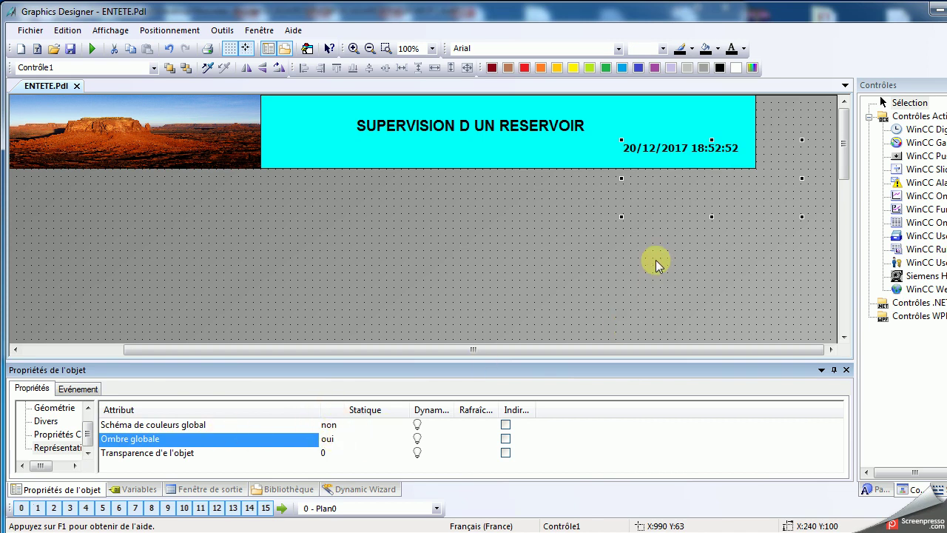
{"action": "left_click", "coordinate": [601, 254]}
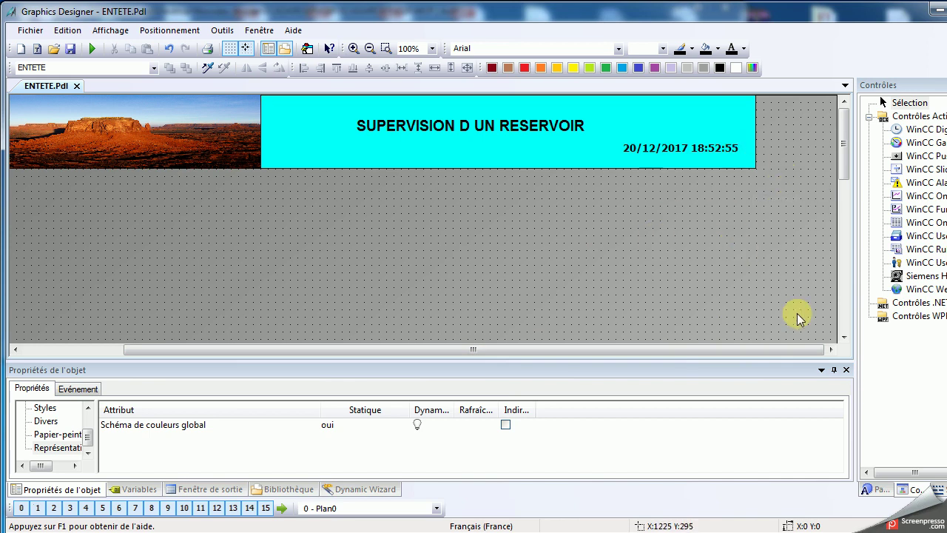
Draw a Windows button of about 110 × 90 below the banner at X 780, Y 160, dismissing its configuration without changes
{"action": "left_click", "coordinate": [878, 490]}
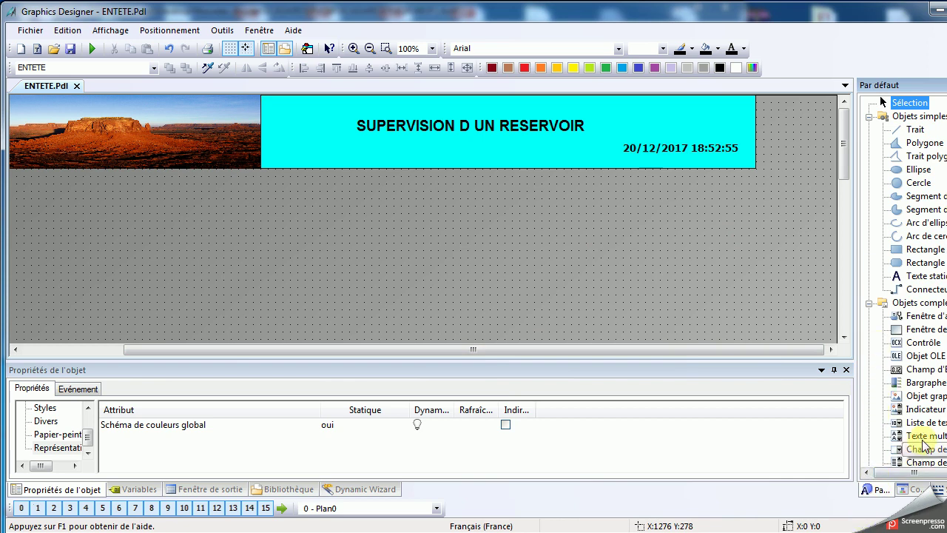
{"action": "scroll", "coordinate": [895, 259], "scroll_direction": "down", "scroll_amount": 4}
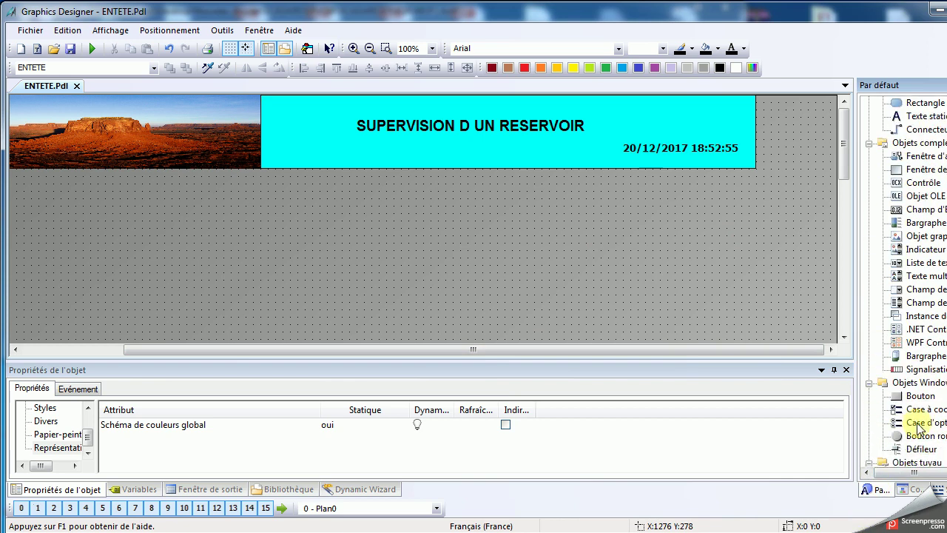
{"action": "left_click", "coordinate": [920, 396]}
{"action": "left_click_drag", "start_coordinate": [467, 213], "coordinate": [547, 281]}
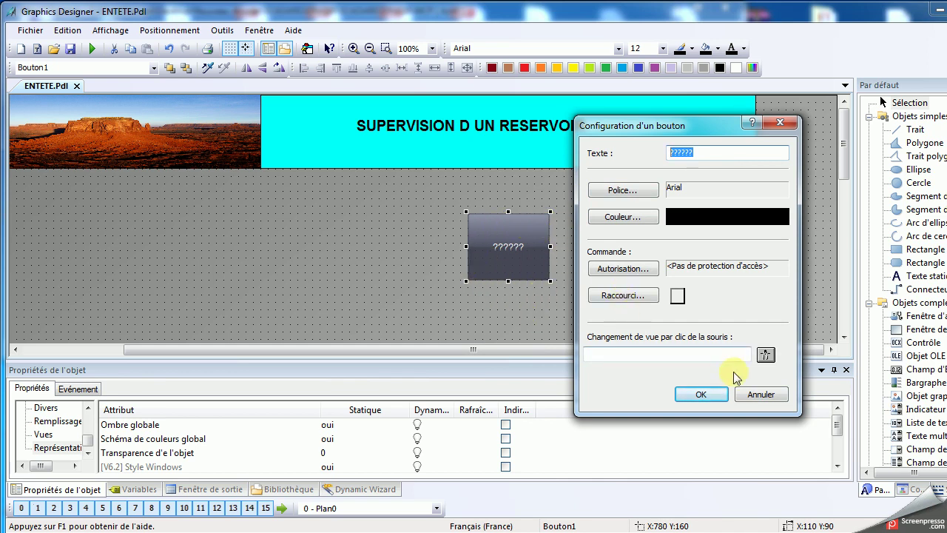
{"action": "left_click", "coordinate": [755, 395]}
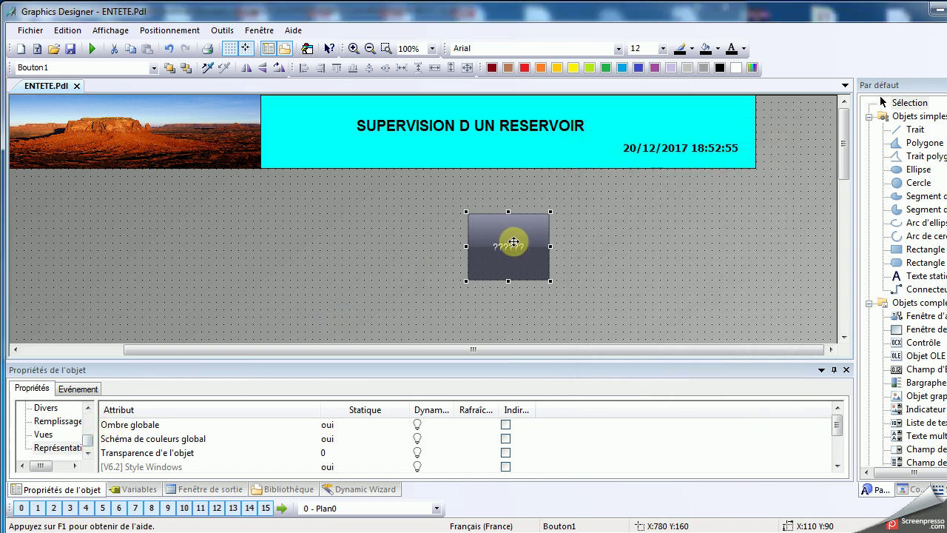
Set the new button's "Couleur d'arrière-plan" to 100 transparency
{"action": "left_click_drag", "start_coordinate": [88, 444], "coordinate": [86, 409]}
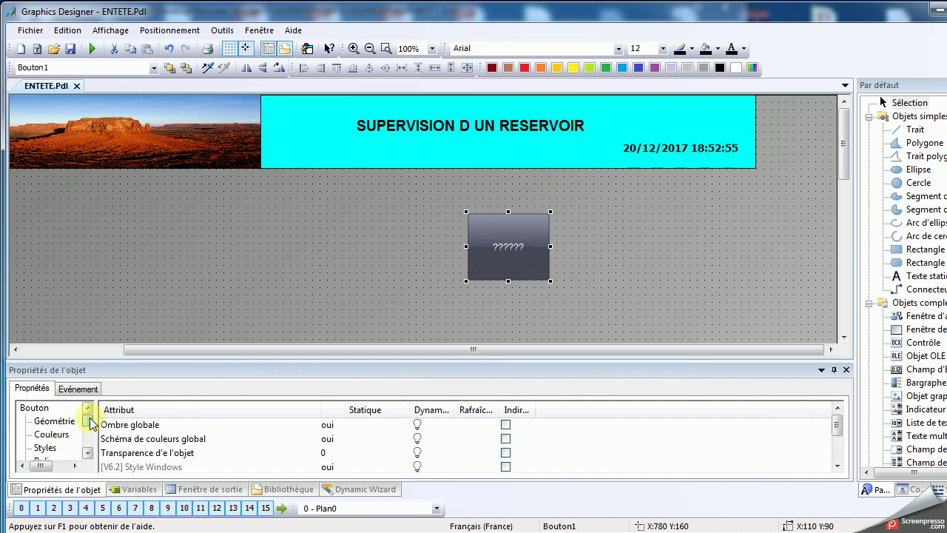
{"action": "left_click", "coordinate": [55, 421]}
{"action": "left_click", "coordinate": [51, 435]}
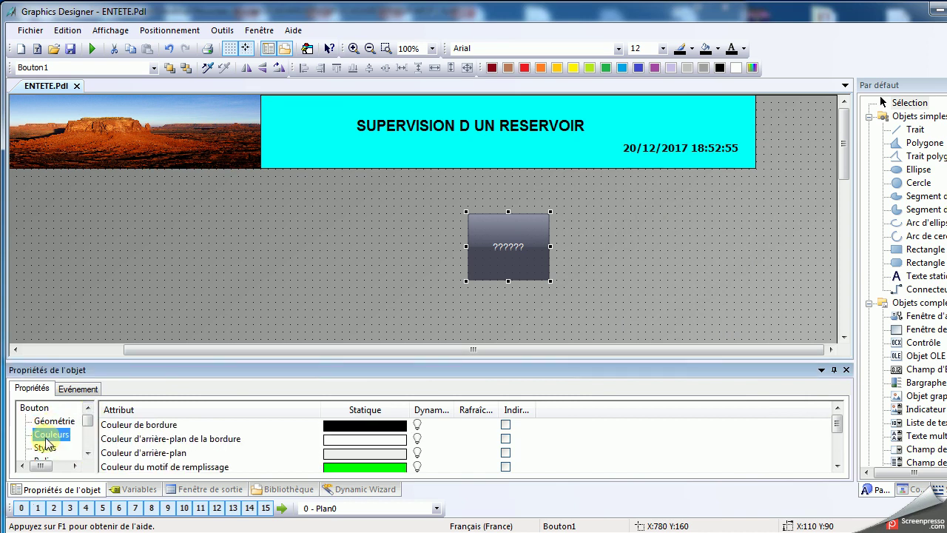
{"action": "double_click", "coordinate": [384, 453]}
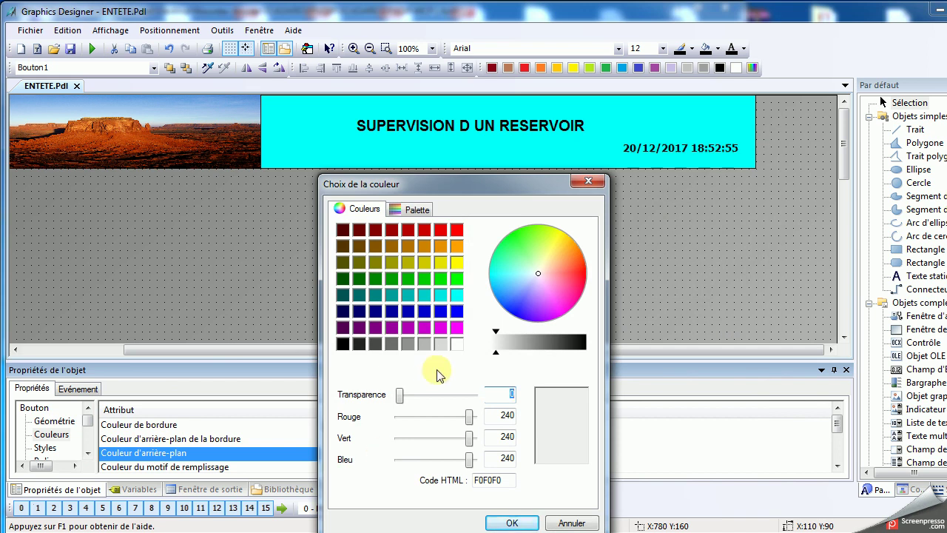
{"action": "left_click_drag", "start_coordinate": [399, 393], "coordinate": [475, 394]}
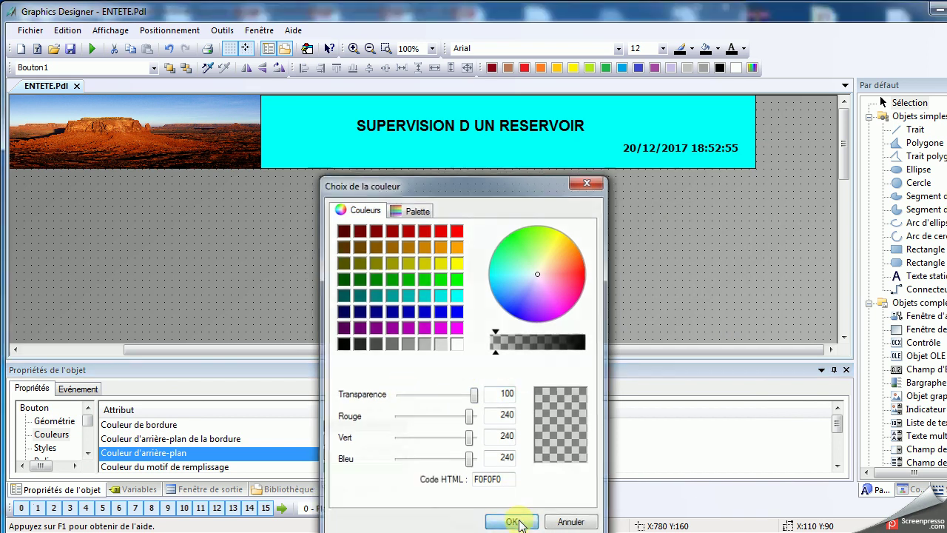
{"action": "left_click", "coordinate": [512, 523]}
Set the button's "Schéma de couleurs global" to non
{"action": "scroll", "coordinate": [89, 451], "scroll_direction": "down", "scroll_amount": 2}
{"action": "left_click", "coordinate": [74, 448]}
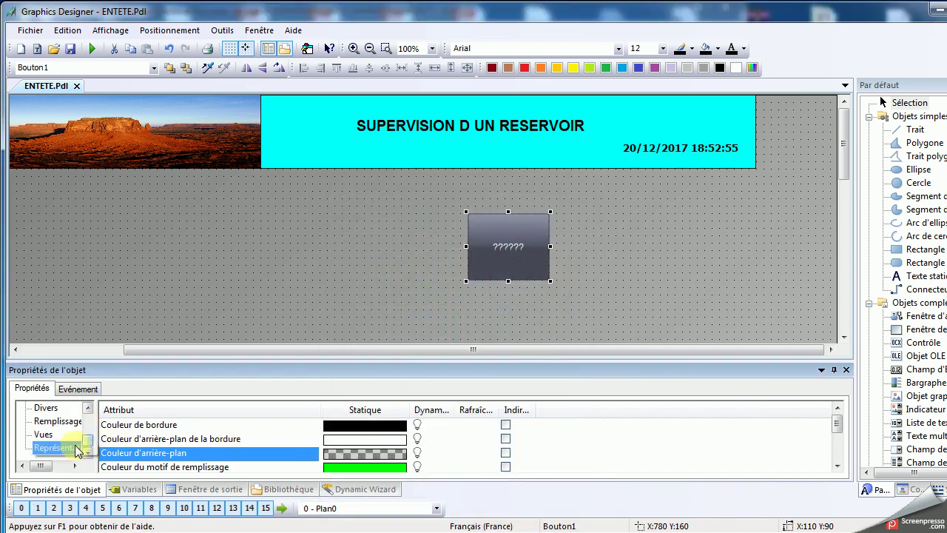
{"action": "double_click", "coordinate": [329, 441]}
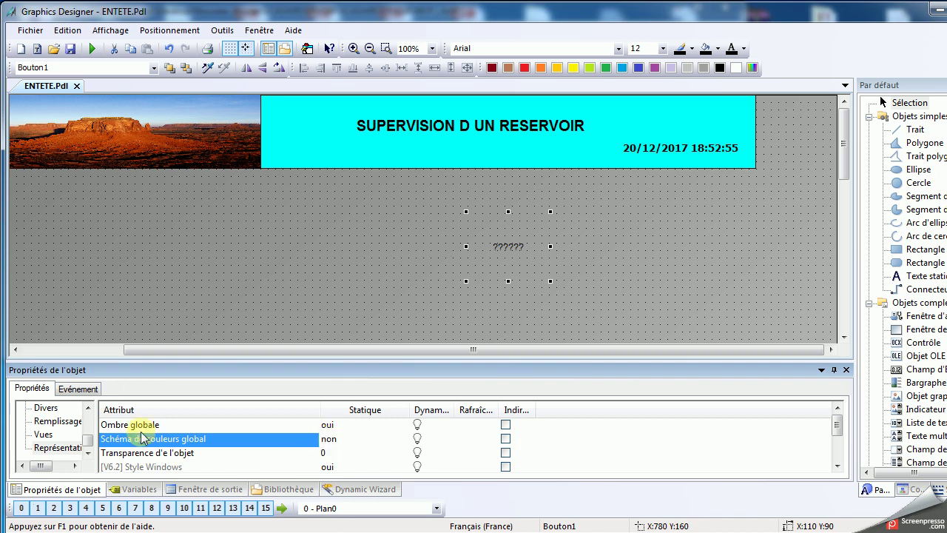
Clear the button's placeholder text and place it beside the banner at X 1170, Y 0, with a size of about 110 × 100
{"action": "left_click_drag", "start_coordinate": [85, 446], "coordinate": [86, 429]}
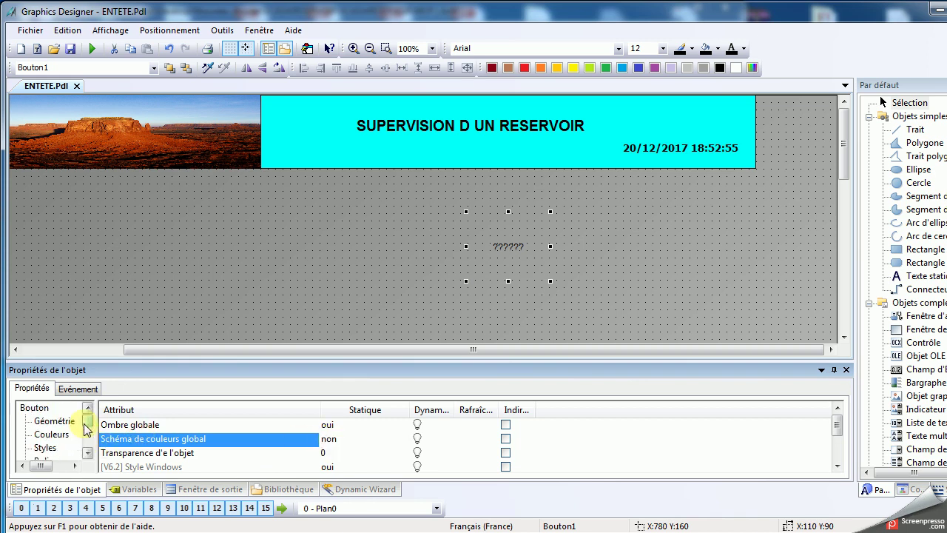
{"action": "left_click", "coordinate": [46, 448]}
{"action": "left_click", "coordinate": [46, 460]}
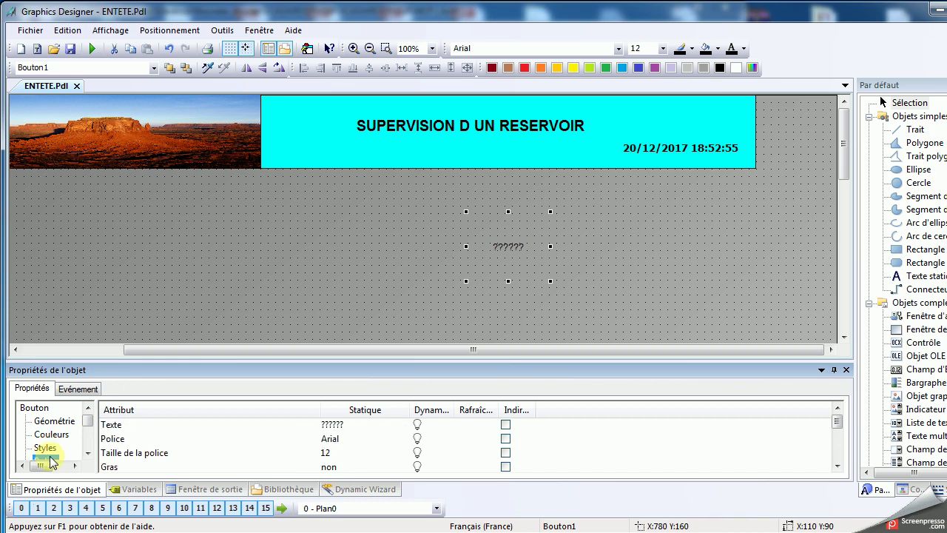
{"action": "double_click", "coordinate": [348, 425]}
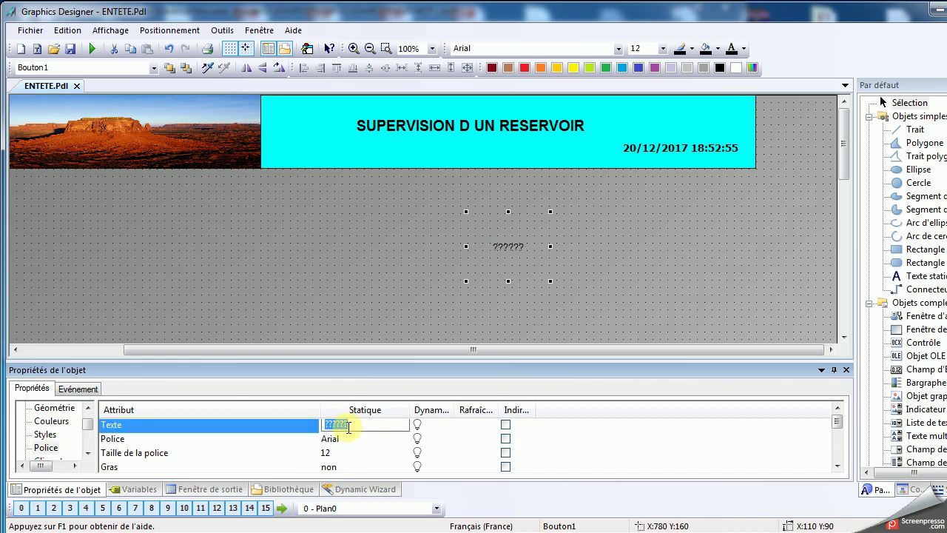
{"action": "left_click", "coordinate": [432, 282]}
{"action": "left_click_drag", "start_coordinate": [494, 251], "coordinate": [796, 135]}
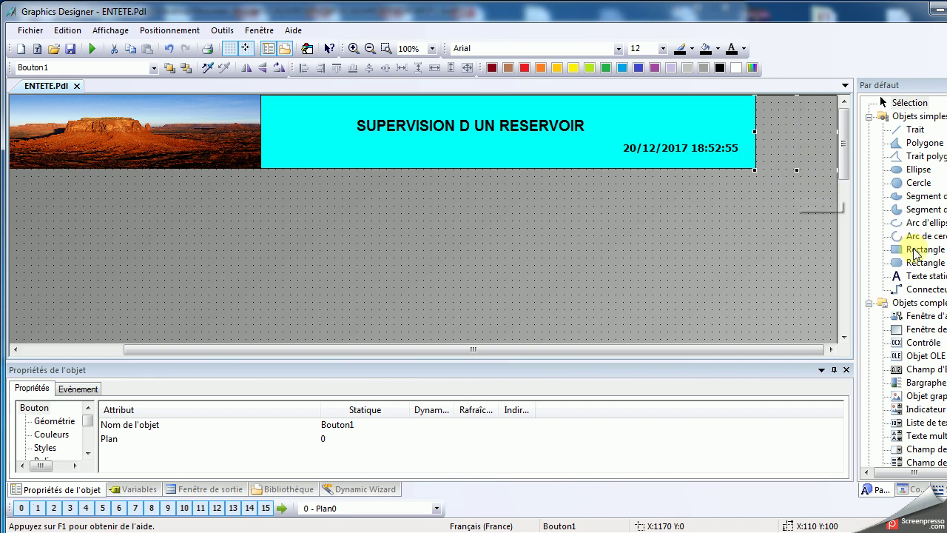
Draw a graphic object of about 120 × 100 below the banner at X 840, Y 150
{"action": "left_click", "coordinate": [905, 370]}
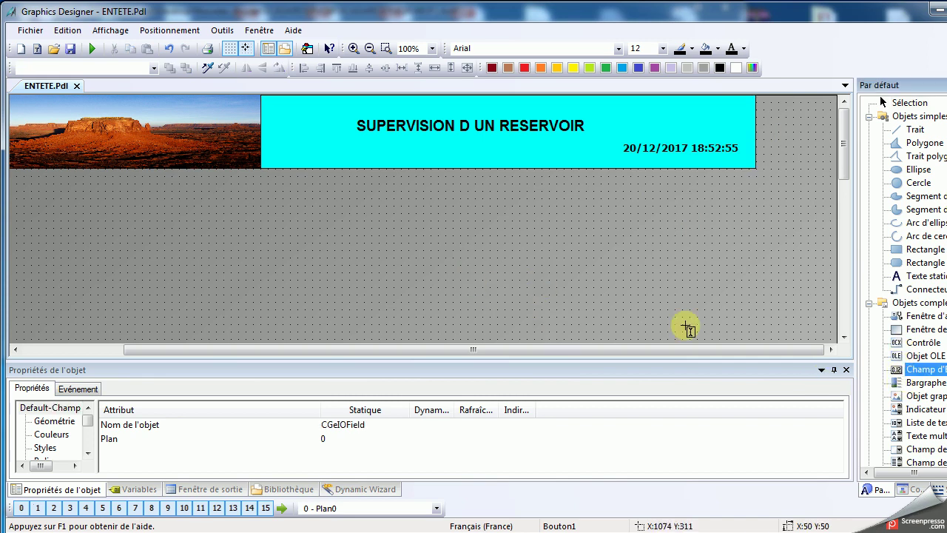
{"action": "left_click", "coordinate": [907, 383]}
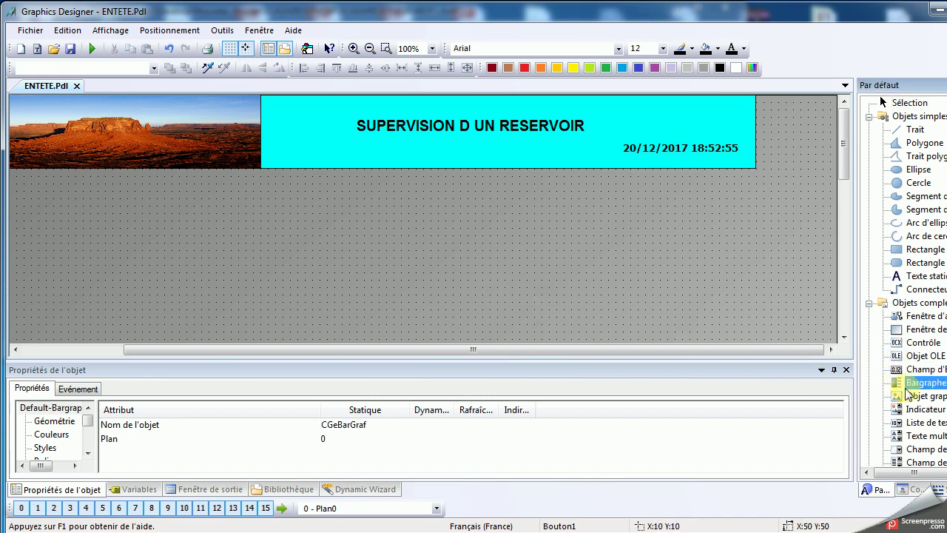
{"action": "left_click", "coordinate": [909, 397]}
{"action": "left_click_drag", "start_coordinate": [511, 205], "coordinate": [601, 281]}
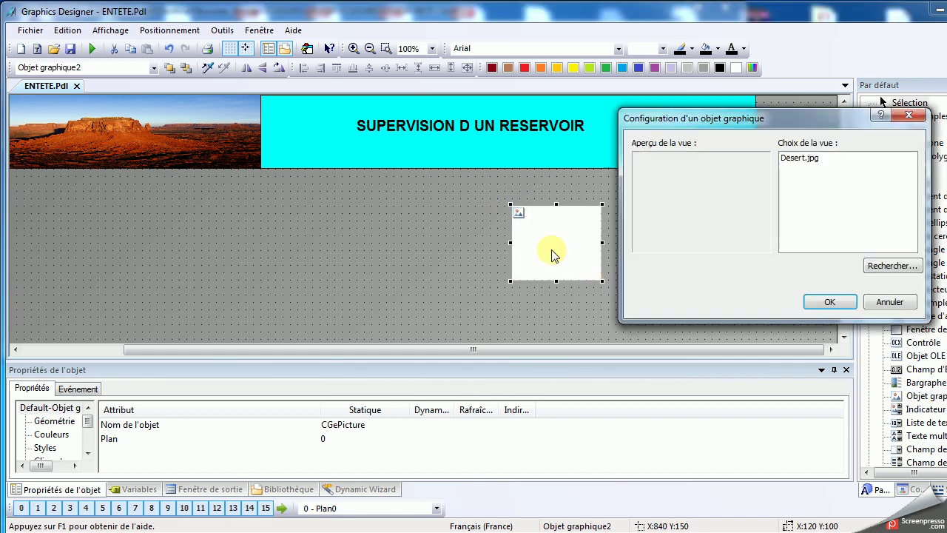
{"action": "left_click", "coordinate": [886, 265]}
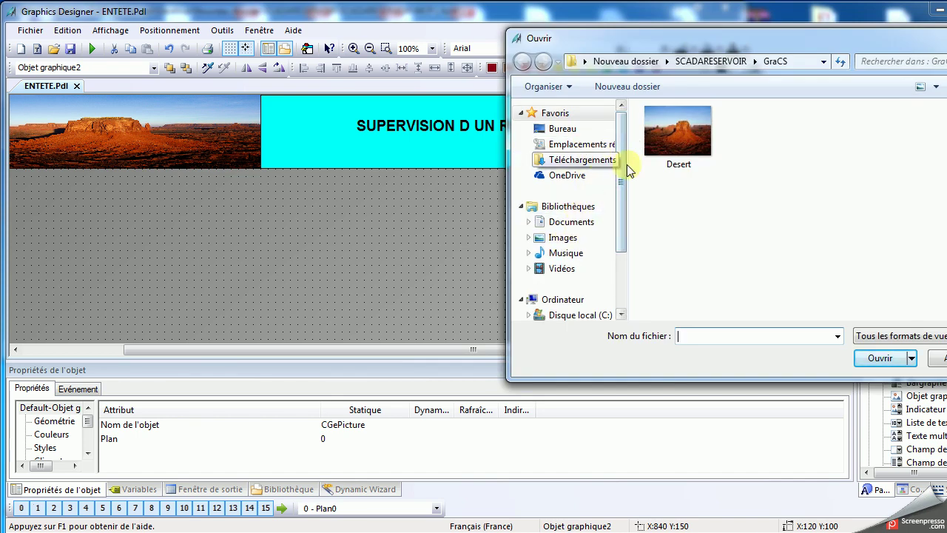
{"action": "left_click", "coordinate": [561, 129]}
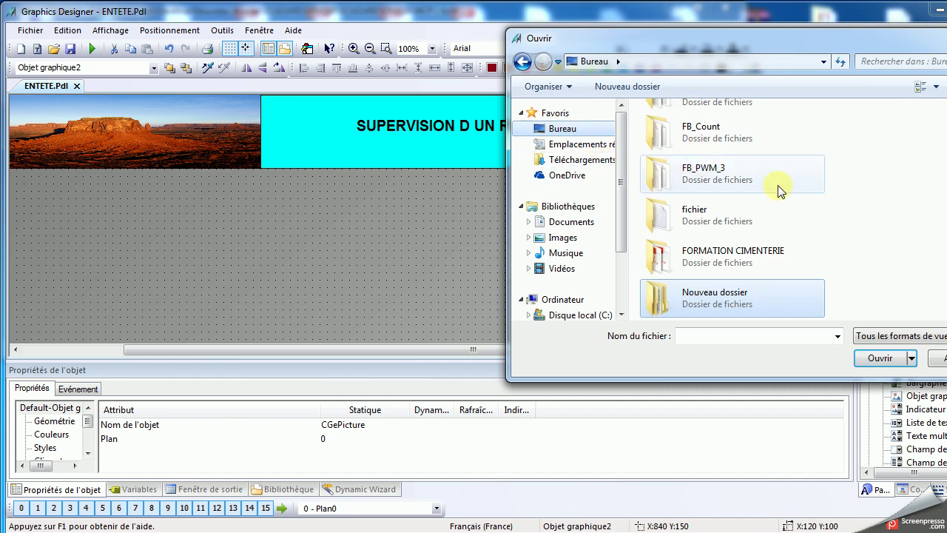
{"action": "double_click", "coordinate": [757, 308]}
{"action": "double_click", "coordinate": [693, 169]}
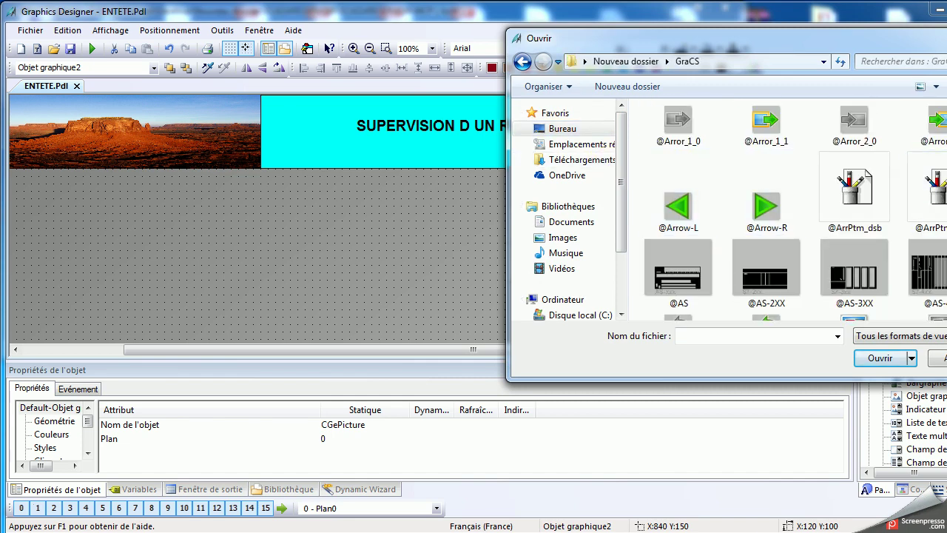
{"action": "scroll", "coordinate": [784, 208], "scroll_direction": "down", "scroll_amount": 15}
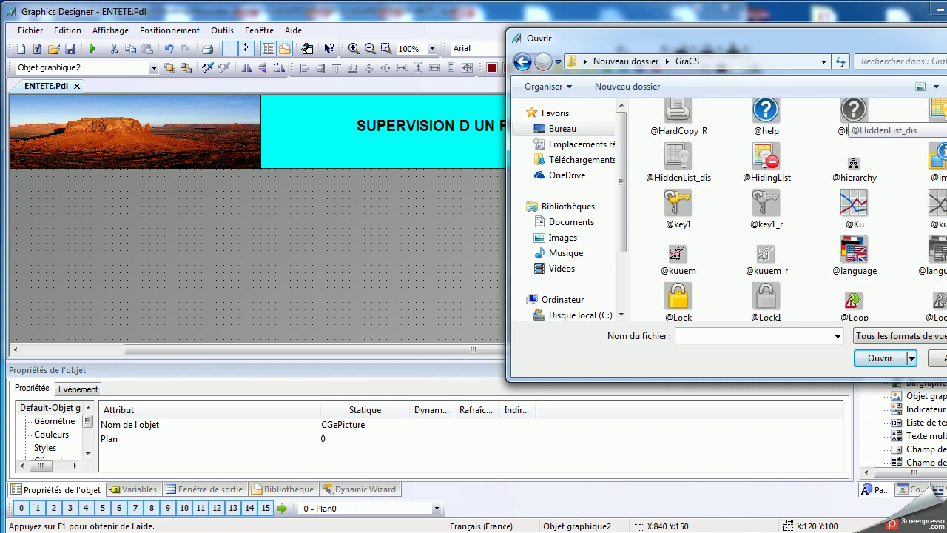
{"action": "scroll", "coordinate": [785, 210], "scroll_direction": "up", "scroll_amount": 8}
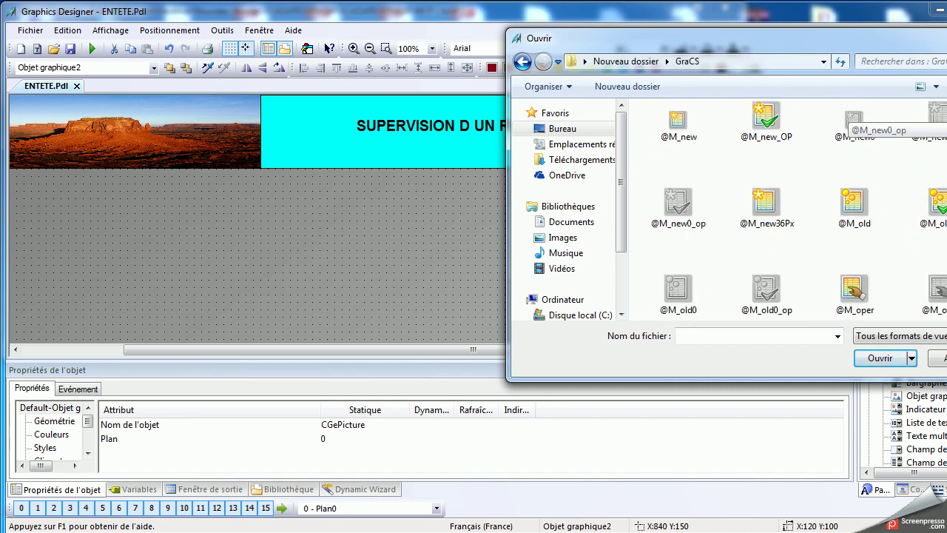
{"action": "scroll", "coordinate": [852, 118], "scroll_direction": "down", "scroll_amount": 10}
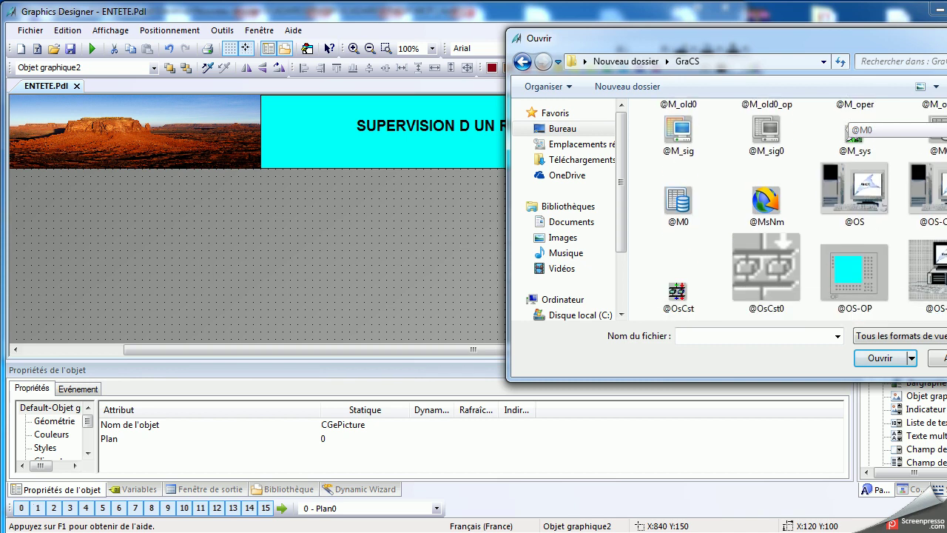
{"action": "scroll", "coordinate": [851, 118], "scroll_direction": "down", "scroll_amount": 10}
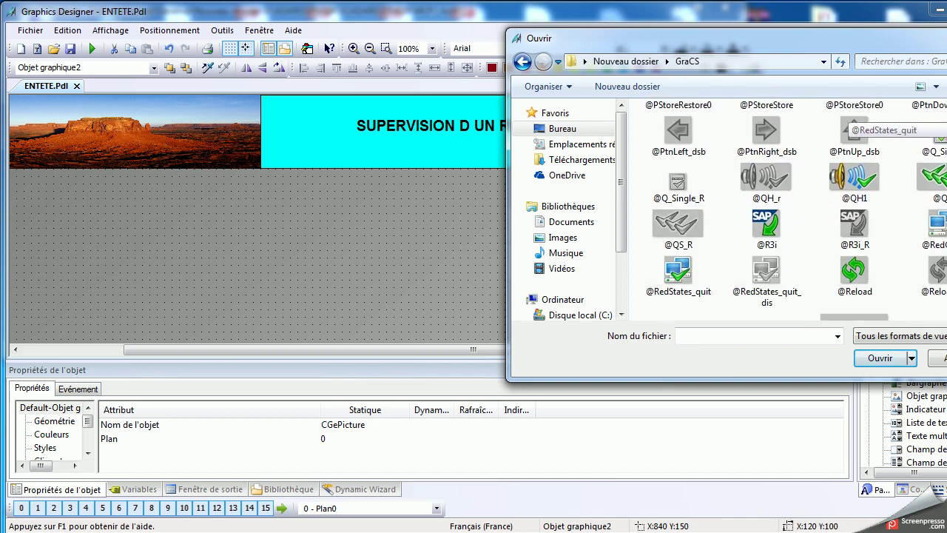
{"action": "scroll", "coordinate": [852, 118], "scroll_direction": "down", "scroll_amount": 6}
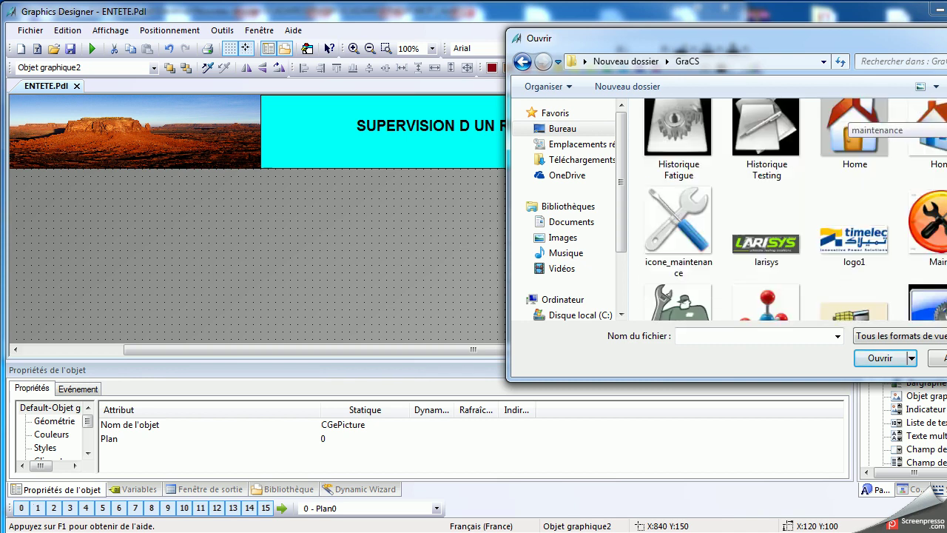
{"action": "scroll", "coordinate": [941, 185], "scroll_direction": "up", "scroll_amount": 15}
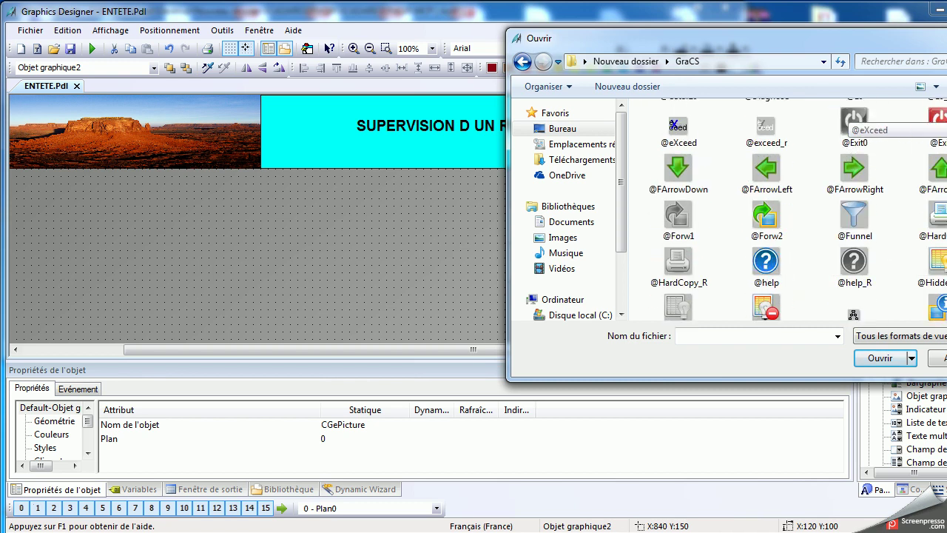
{"action": "double_click", "coordinate": [938, 174]}
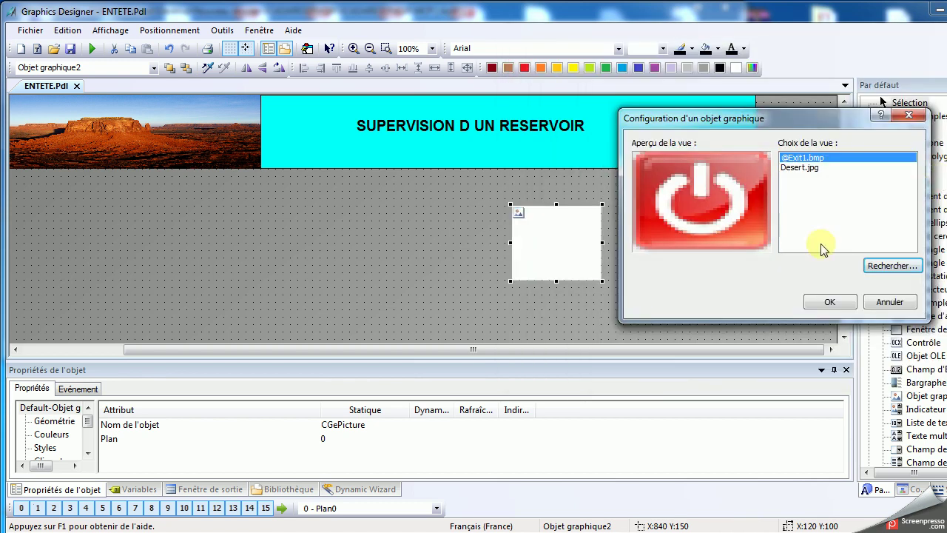
{"action": "left_click", "coordinate": [818, 302]}
Move the power-symbol picture to X 1170, Y 0, beside the banner and behind the transparent button
{"action": "left_click_drag", "start_coordinate": [579, 251], "coordinate": [749, 229]}
{"action": "left_click", "coordinate": [790, 132]}
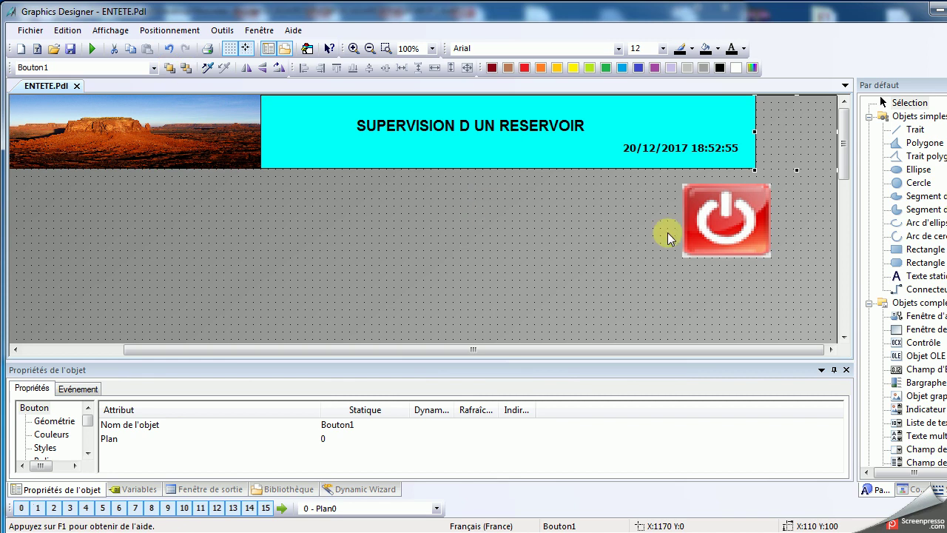
{"action": "left_click", "coordinate": [712, 224]}
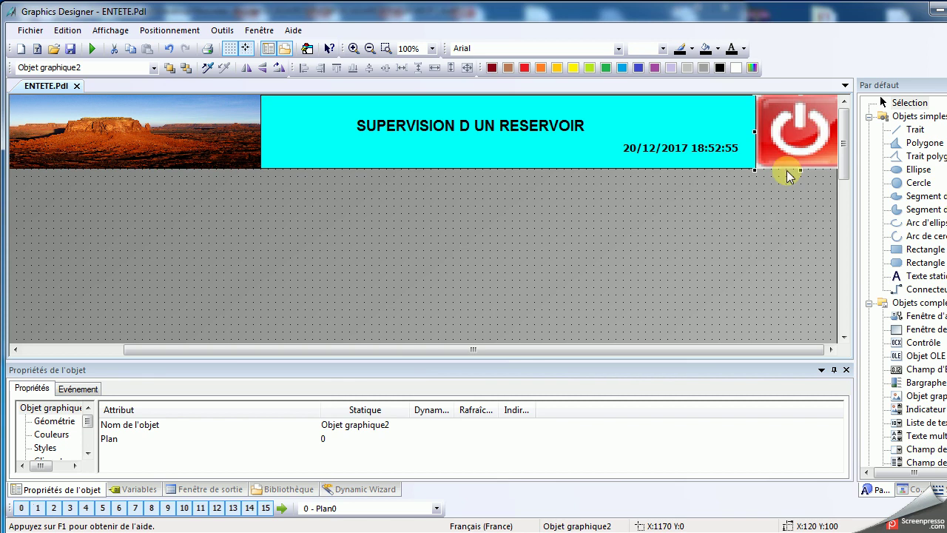
Select the transparent button over the power symbol and its mouse event "Clic de la souris"
{"action": "left_click", "coordinate": [782, 209]}
{"action": "left_click", "coordinate": [785, 139]}
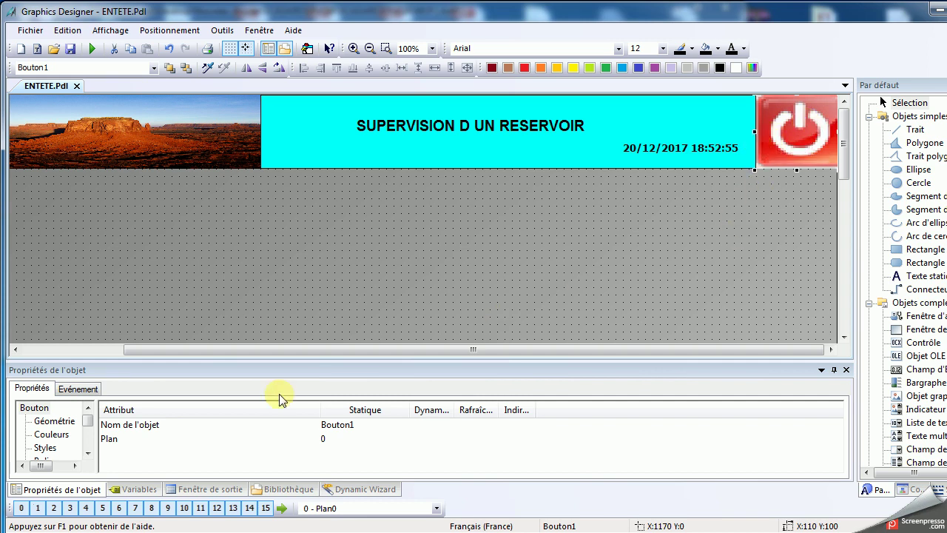
{"action": "left_click", "coordinate": [77, 389]}
{"action": "left_click", "coordinate": [44, 421]}
{"action": "left_click", "coordinate": [152, 425]}
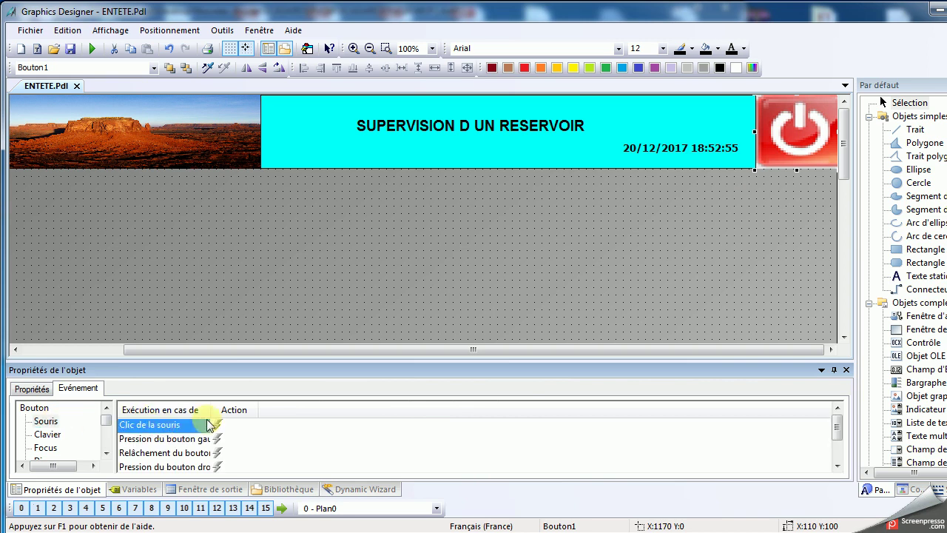
{"action": "right_click", "coordinate": [219, 430]}
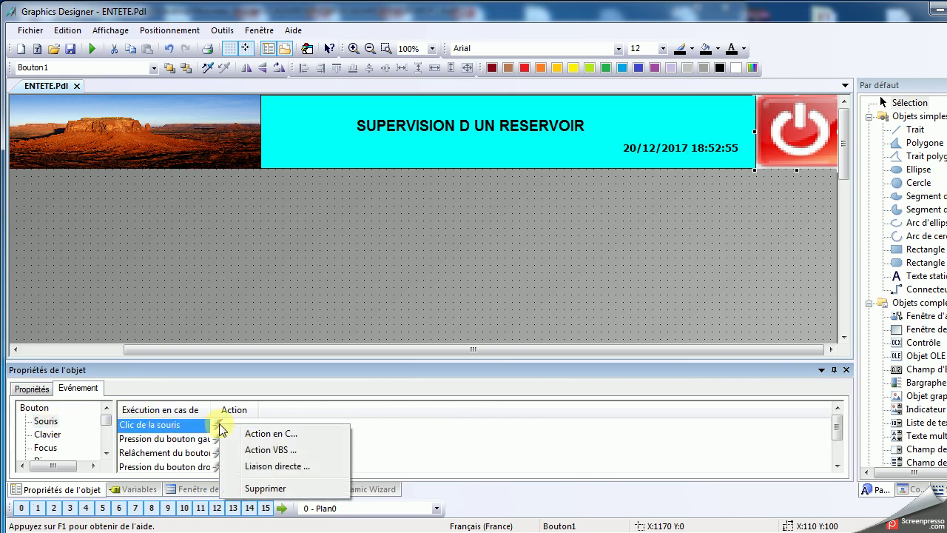
{"action": "left_click", "coordinate": [290, 468]}
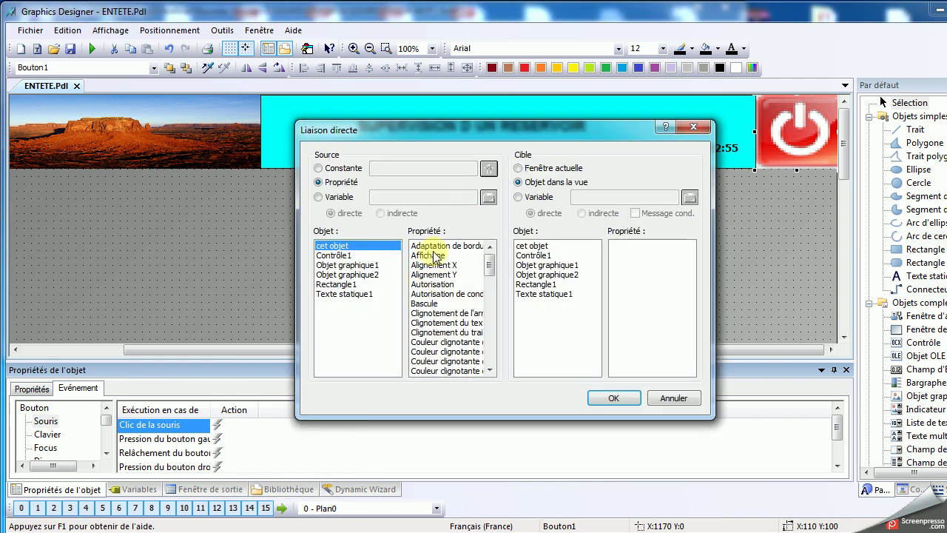
{"action": "left_click", "coordinate": [695, 127]}
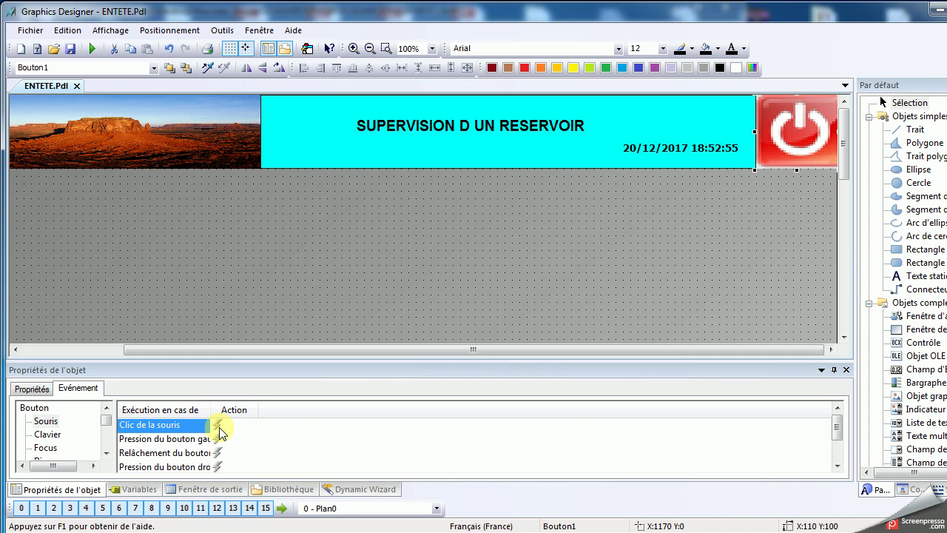
Add a C action to the button's "Clic de la souris" event using the internal wincc system function DeactivateRTProject, and compile it
{"action": "right_click", "coordinate": [219, 433]}
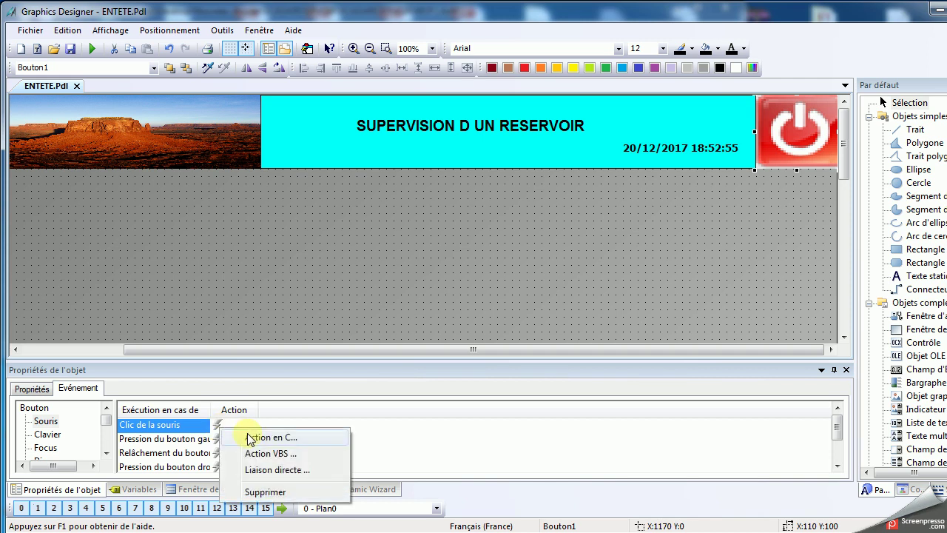
{"action": "left_click", "coordinate": [249, 436]}
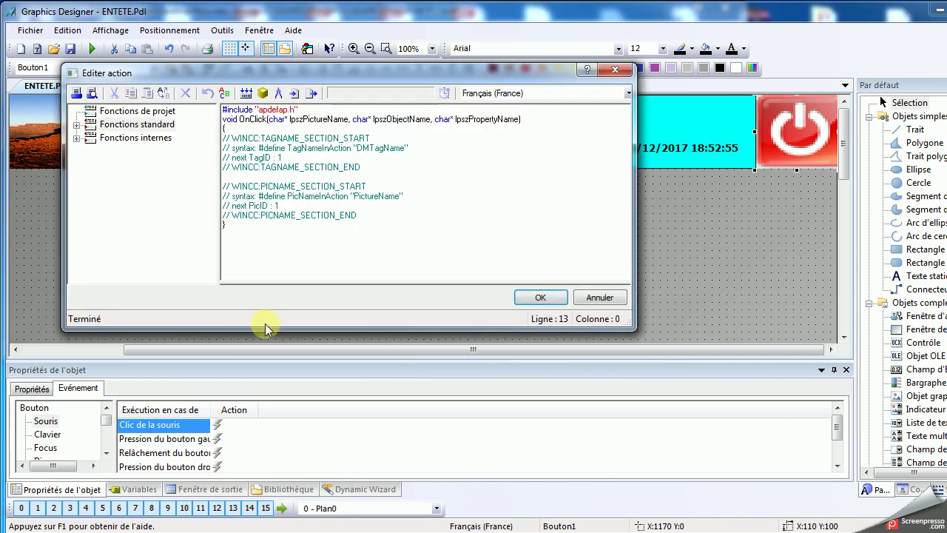
{"action": "left_click", "coordinate": [77, 138]}
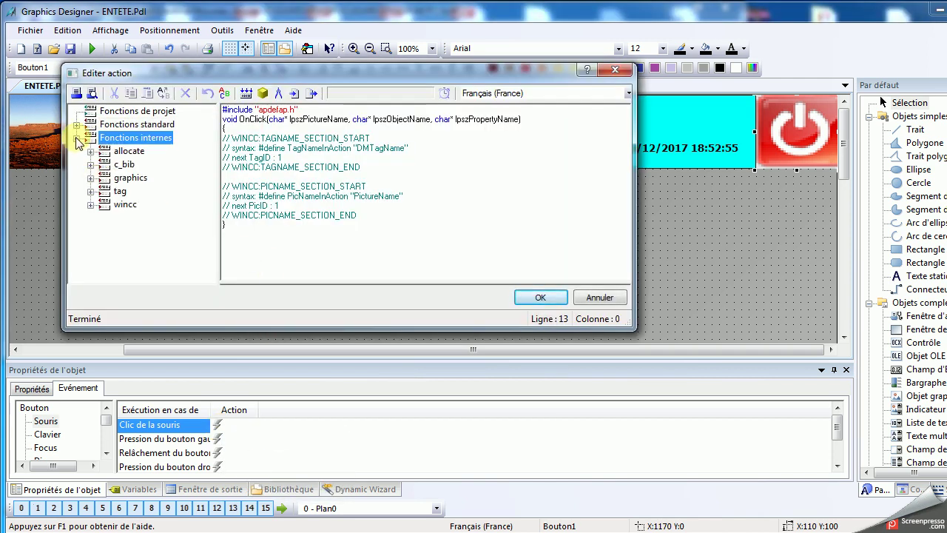
{"action": "left_click", "coordinate": [91, 204]}
{"action": "left_click", "coordinate": [105, 220]}
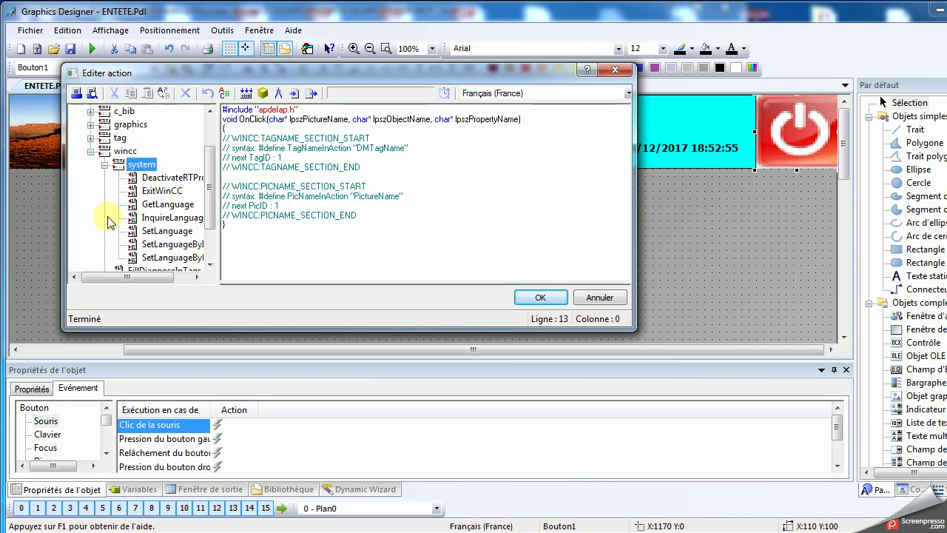
{"action": "left_click", "coordinate": [177, 178]}
{"action": "left_click", "coordinate": [540, 298]}
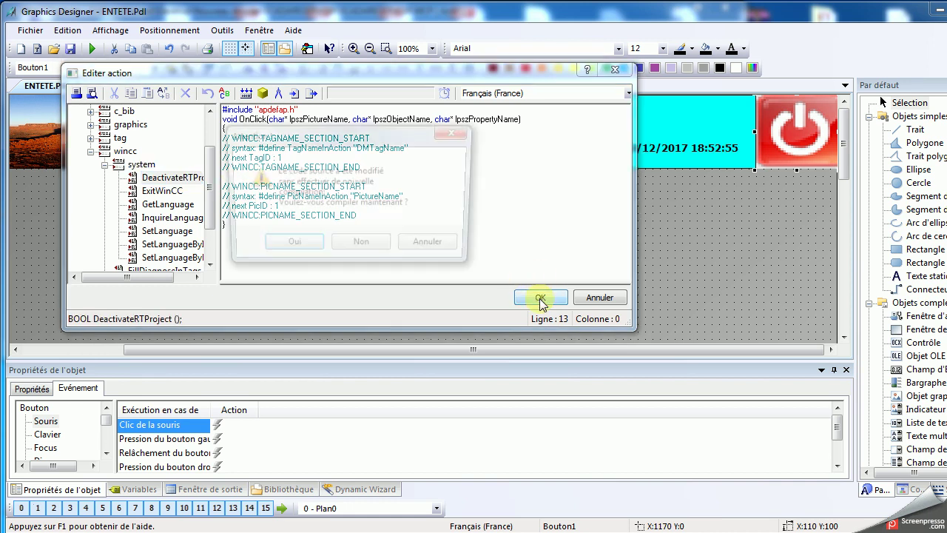
{"action": "left_click", "coordinate": [304, 248]}
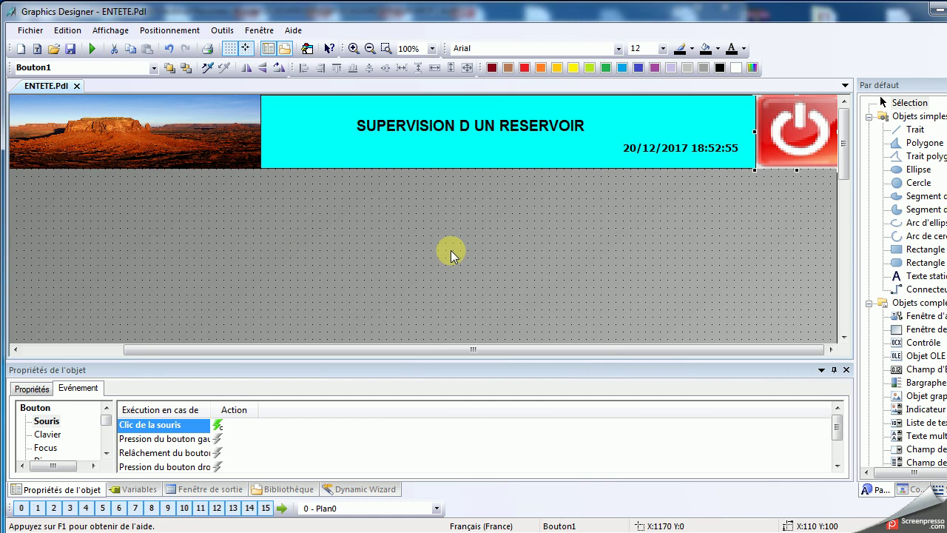
{"action": "left_click", "coordinate": [451, 250]}
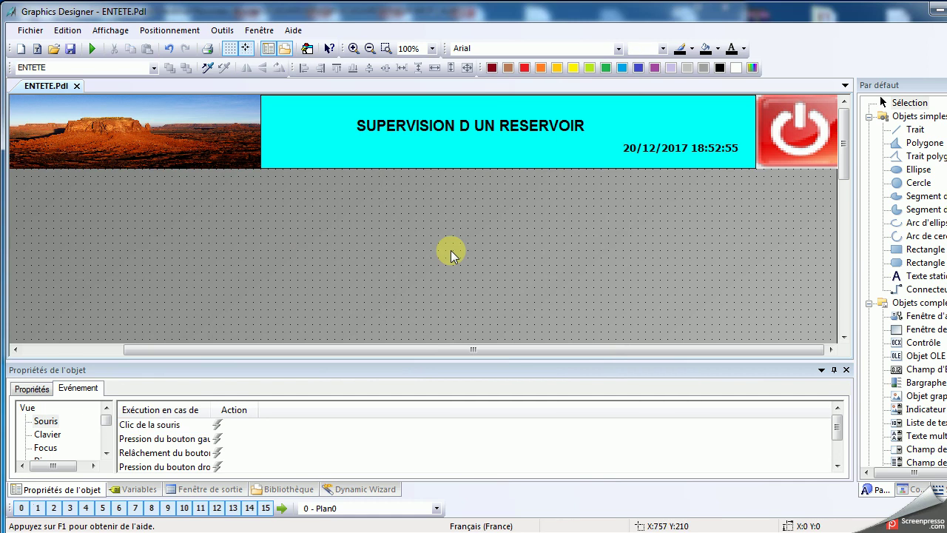
{"action": "left_click", "coordinate": [824, 126]}
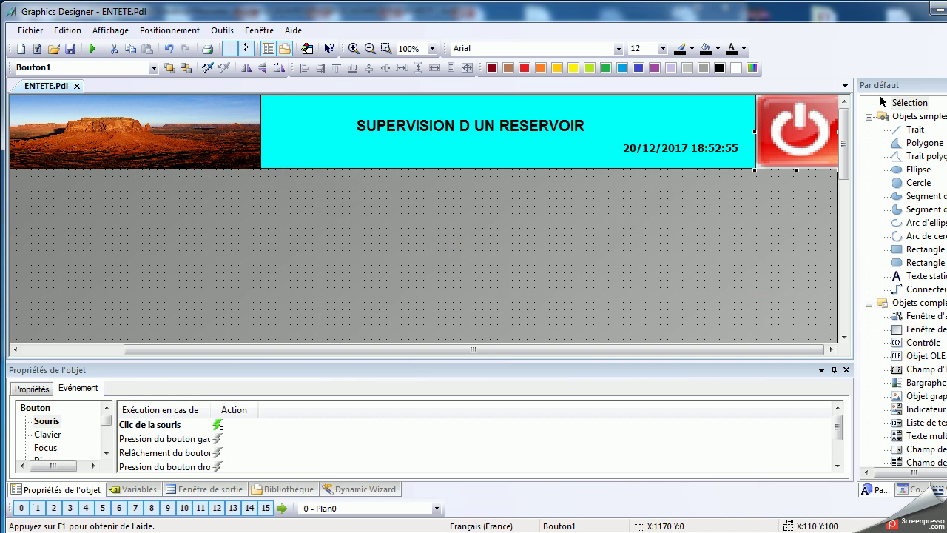
{"action": "scroll", "coordinate": [882, 103], "scroll_direction": "down", "scroll_amount": 2}
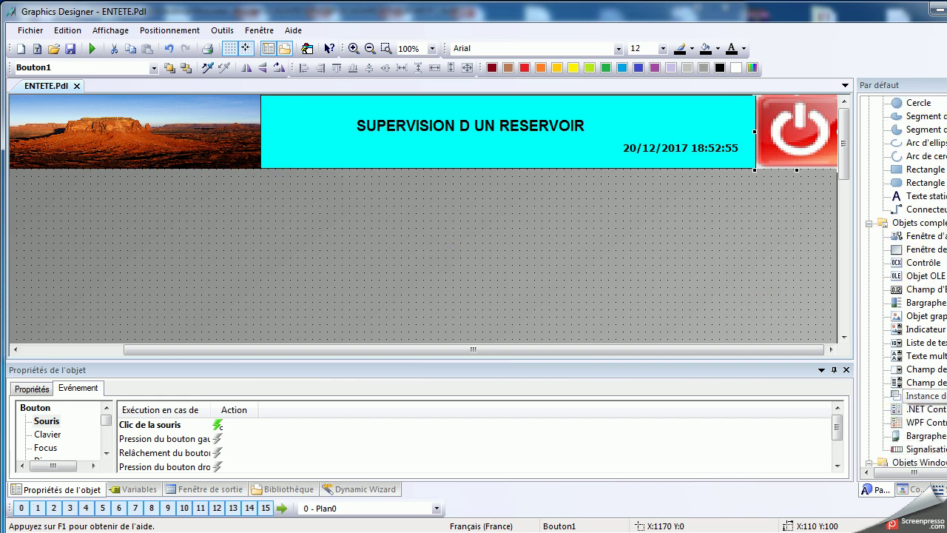
Add a 110 by 40 button with the text "calculatrice" at X 500, Y 0, in the upper corner of the cyan banner
{"action": "scroll", "coordinate": [906, 400], "scroll_direction": "down", "scroll_amount": 2}
{"action": "left_click", "coordinate": [920, 410]}
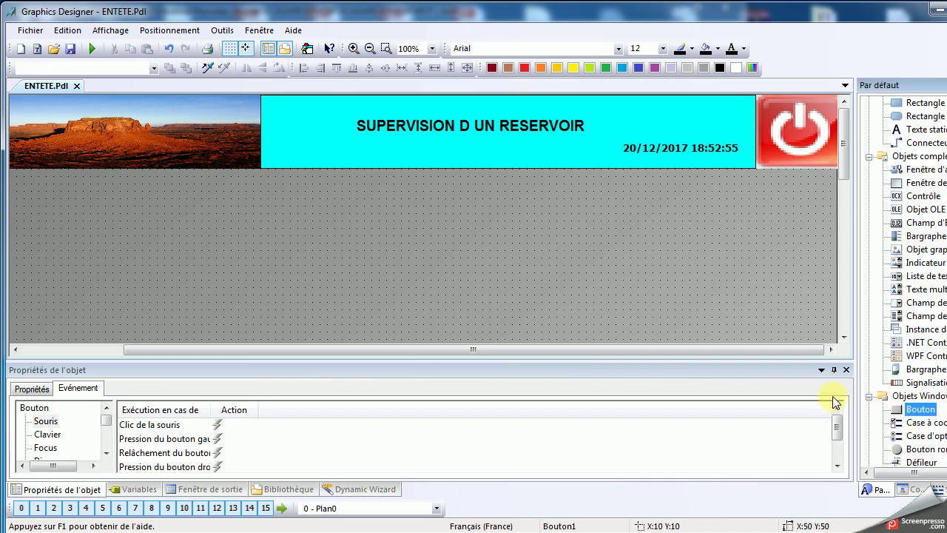
{"action": "left_click_drag", "start_coordinate": [260, 97], "coordinate": [343, 128]}
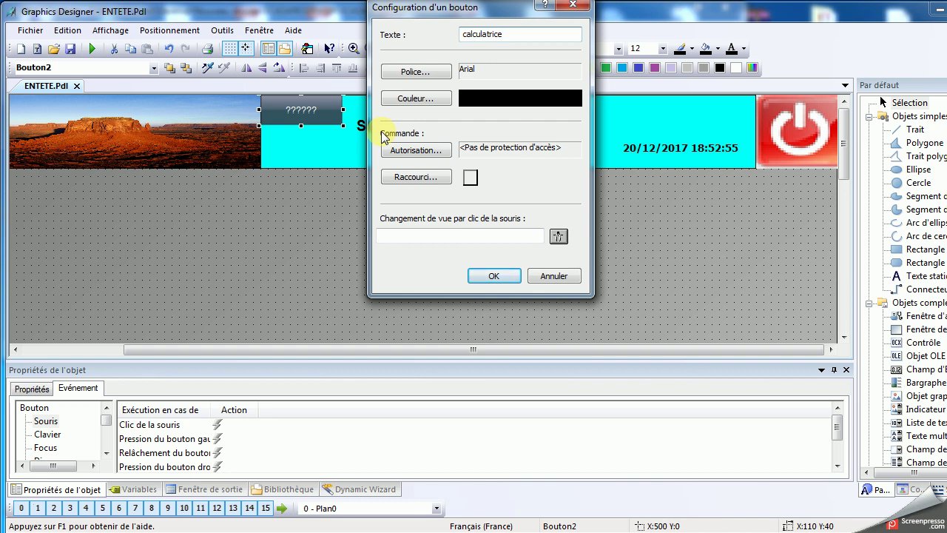
{"action": "left_click", "coordinate": [493, 275]}
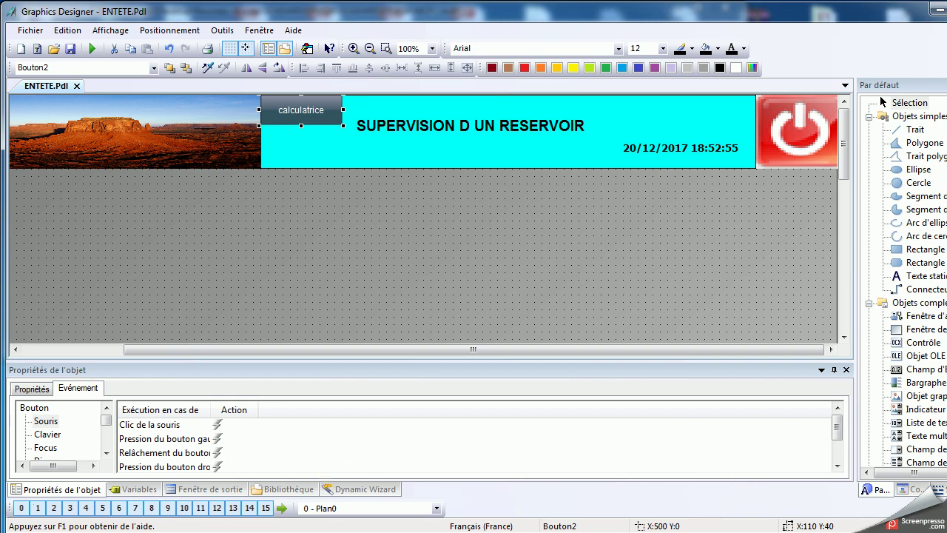
Examine the target path in the properties of the Start menu's Calculatrice shortcut, and close them without changes
{"action": "key", "text": "super"}
{"action": "right_click", "coordinate": [104, 319]}
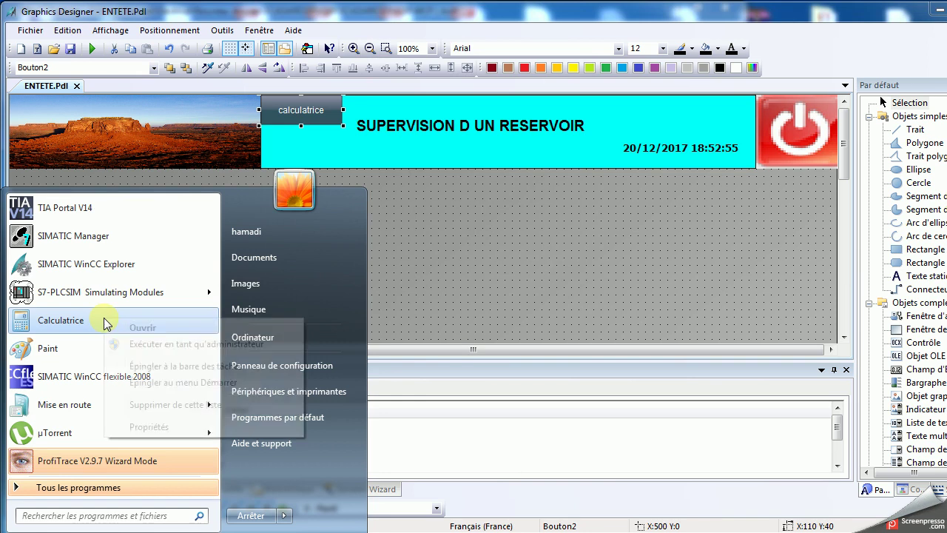
{"action": "left_click", "coordinate": [157, 428]}
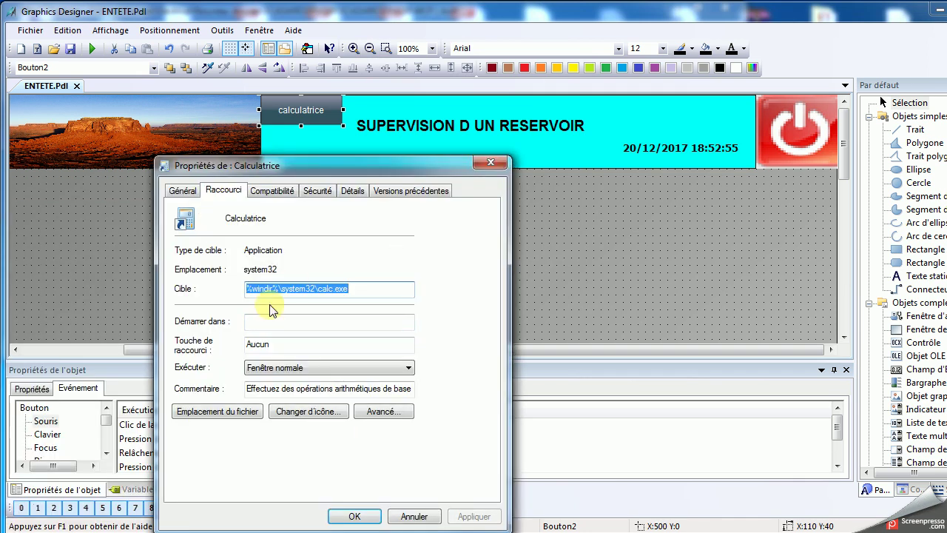
{"action": "left_click_drag", "start_coordinate": [250, 288], "coordinate": [307, 288]}
{"action": "left_click", "coordinate": [312, 288]}
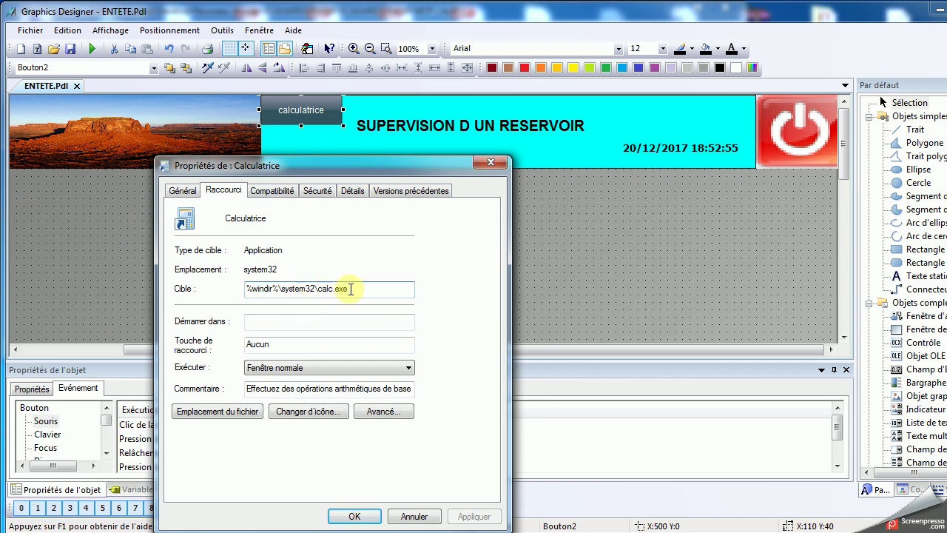
{"action": "left_click", "coordinate": [491, 164]}
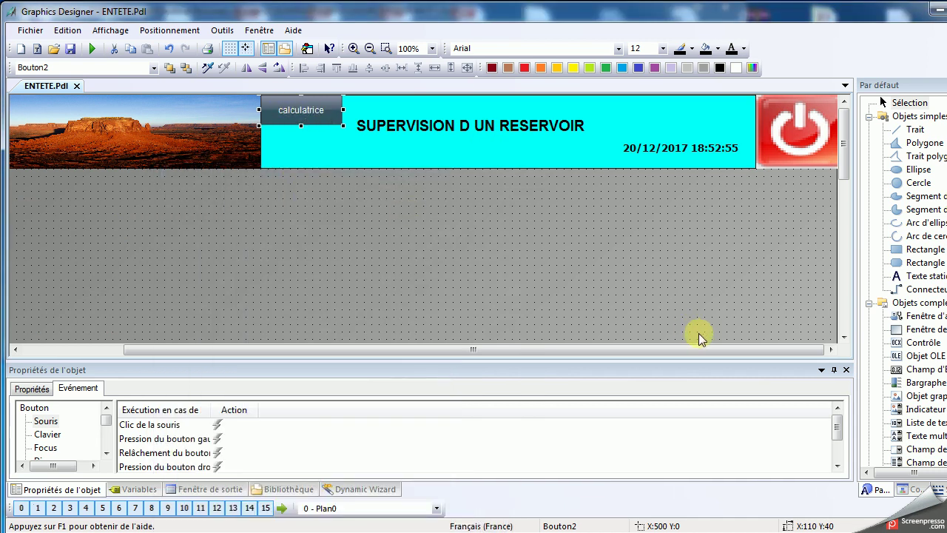
Show the desktop and open the C:\Windows\System32 folder in Windows Explorer
{"action": "key", "text": "super+d"}
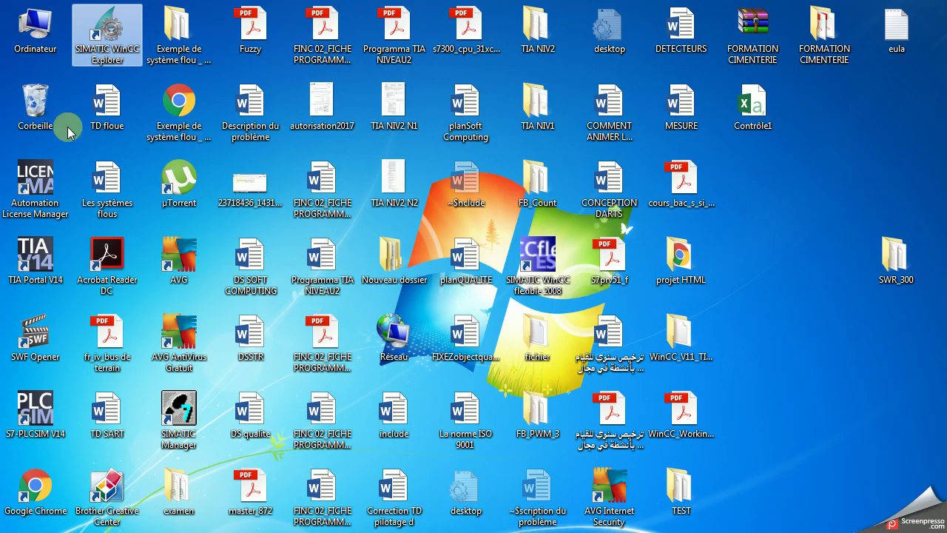
{"action": "double_click", "coordinate": [31, 34]}
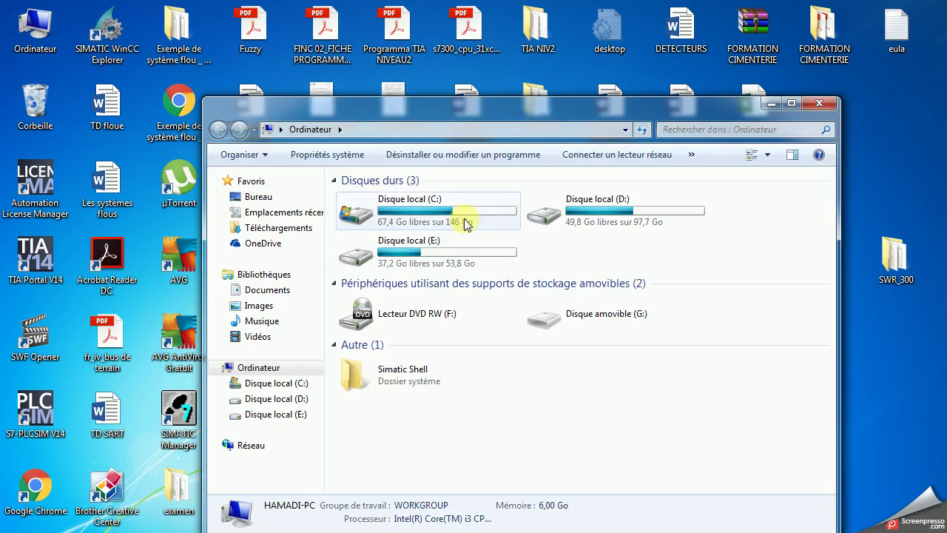
{"action": "double_click", "coordinate": [467, 216]}
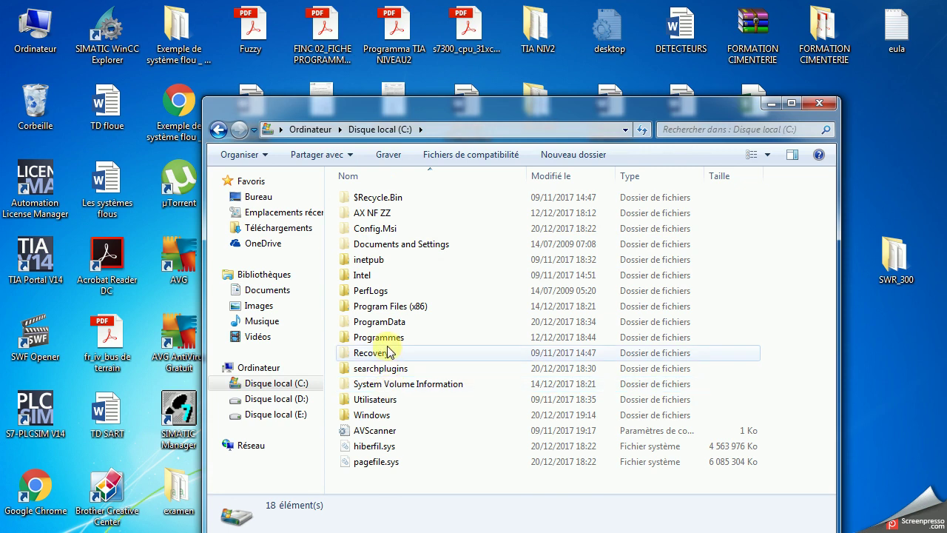
{"action": "double_click", "coordinate": [385, 415]}
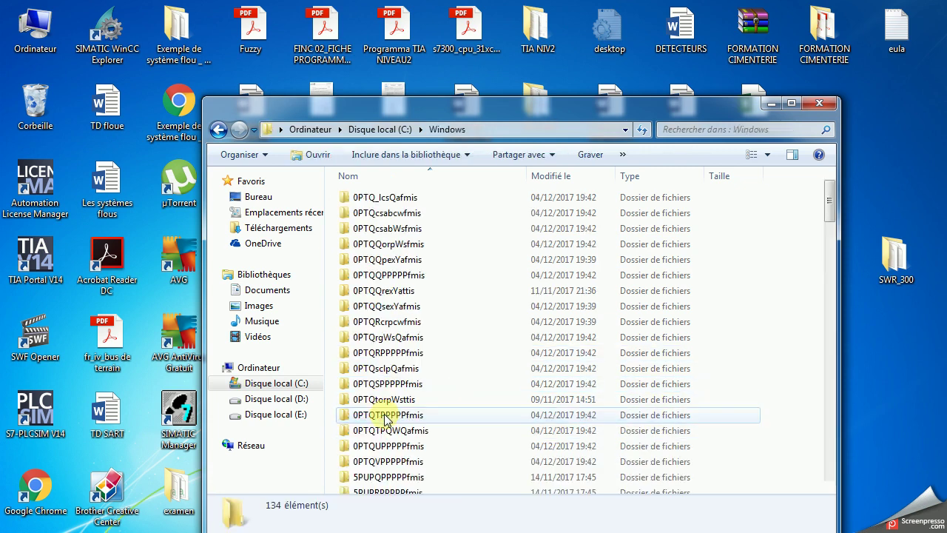
{"action": "left_click", "coordinate": [383, 290]}
{"action": "key", "text": "s"}
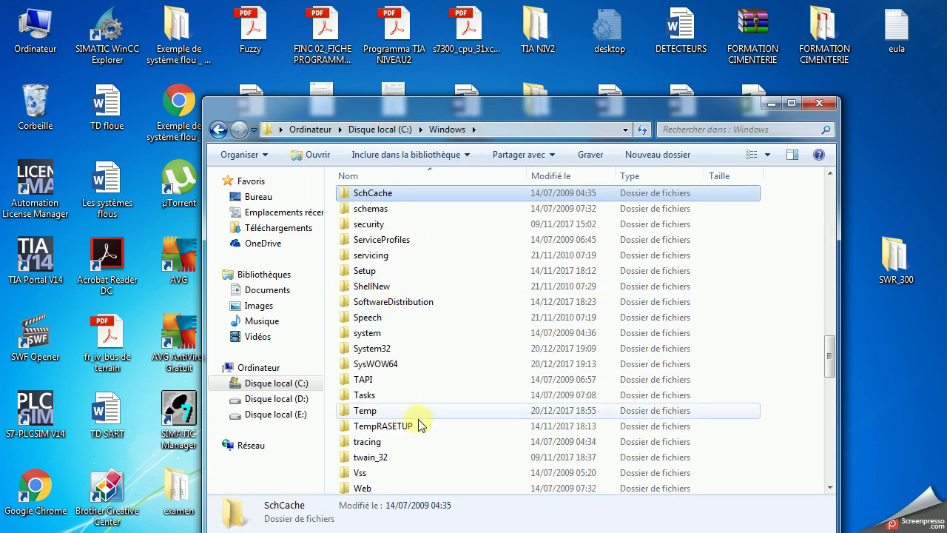
{"action": "double_click", "coordinate": [385, 346]}
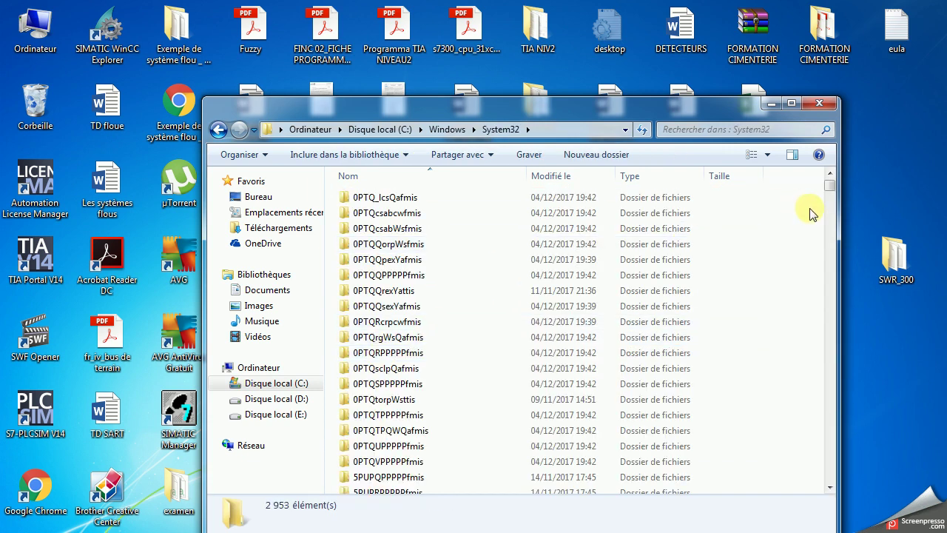
Look through the System32 files starting with C for the calc application
{"action": "left_click_drag", "start_coordinate": [823, 187], "coordinate": [821, 273]}
{"action": "left_click", "coordinate": [526, 313]}
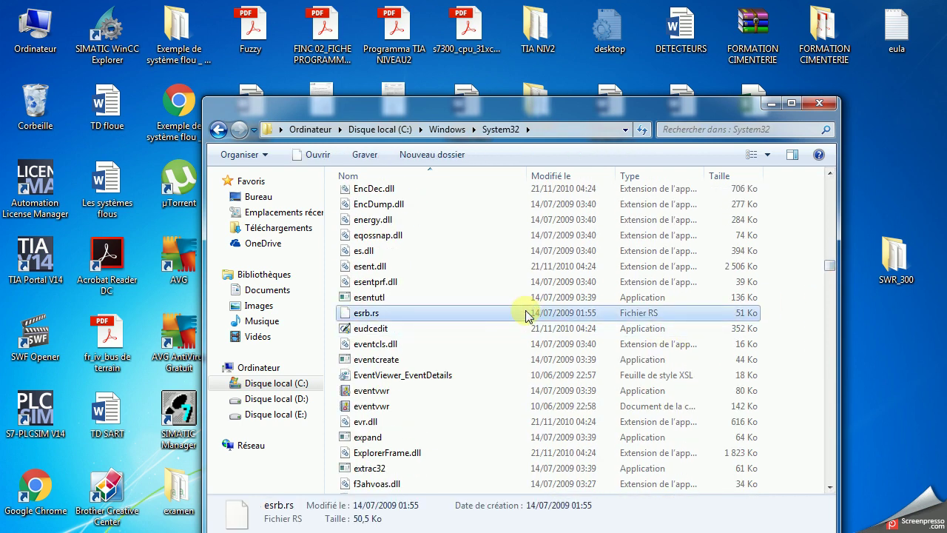
{"action": "key", "text": "c"}
{"action": "key", "text": "c"}
{"action": "key", "text": "c"}
{"action": "key", "text": "c"}
{"action": "key", "text": "c"}
{"action": "key", "text": "c"}
{"action": "key", "text": "c"}
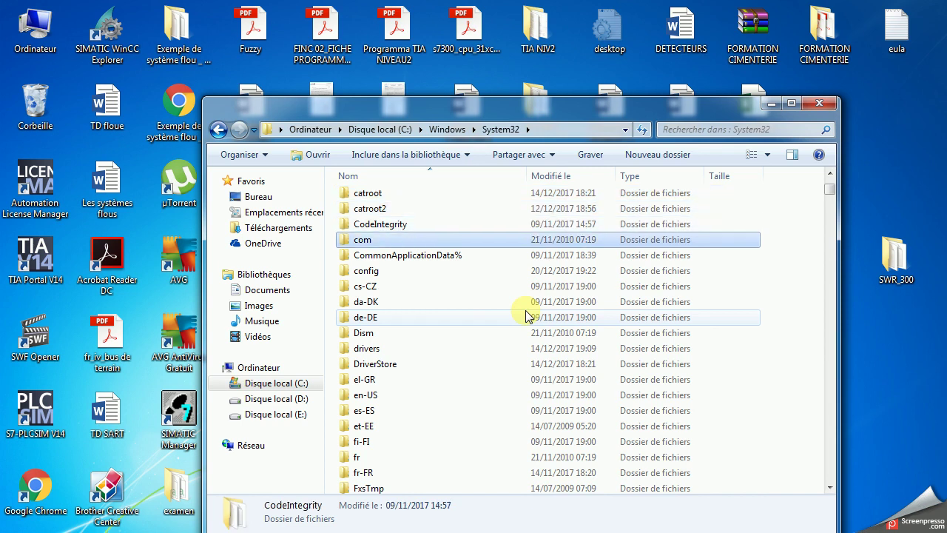
{"action": "key", "text": "c"}
{"action": "key", "text": "c"}
{"action": "key", "text": "c"}
{"action": "key", "text": "Down"}
{"action": "key", "text": "Down"}
{"action": "key", "text": "Down"}
{"action": "key", "text": "Down"}
{"action": "key", "text": "Down"}
{"action": "key", "text": "Down"}
{"action": "key", "text": "Down"}
{"action": "key", "text": "Down"}
{"action": "key", "text": "Down"}
{"action": "key", "text": "Down"}
{"action": "key", "text": "Down"}
{"action": "key", "text": "Down"}
{"action": "key", "text": "Down"}
{"action": "key", "text": "Down"}
{"action": "key", "text": "Down"}
{"action": "key", "text": "Down"}
{"action": "key", "text": "Down"}
{"action": "key", "text": "Down"}
{"action": "key", "text": "Down"}
{"action": "key", "text": "Down"}
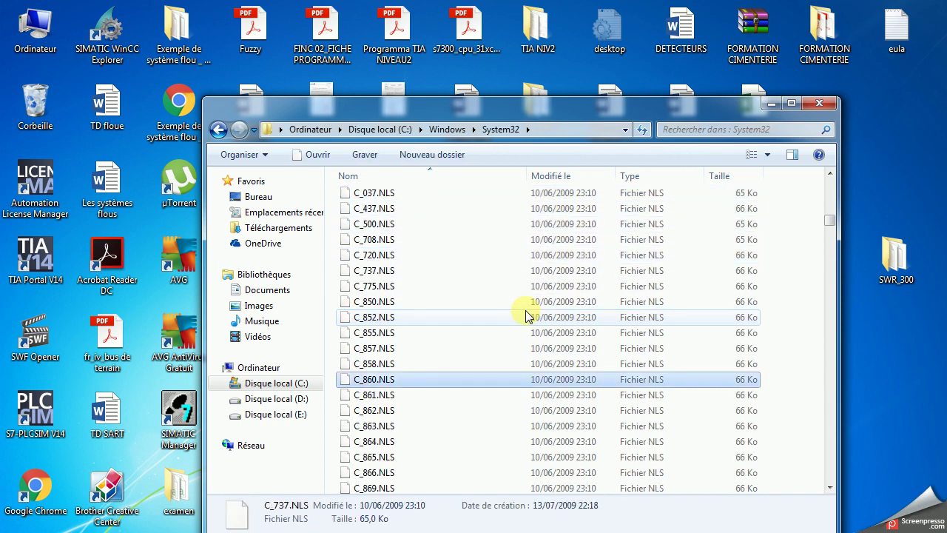
{"action": "key", "text": "Down"}
{"action": "key", "text": "Down"}
{"action": "key", "text": "Down"}
{"action": "key", "text": "Down"}
{"action": "key", "text": "Down"}
{"action": "key", "text": "Down"}
{"action": "key", "text": "Down"}
{"action": "key", "text": "Down"}
{"action": "key", "text": "Down"}
{"action": "key", "text": "Down"}
{"action": "key", "text": "Down"}
{"action": "key", "text": "Down"}
{"action": "key", "text": "Down"}
{"action": "key", "text": "Down"}
{"action": "key", "text": "Down"}
{"action": "key", "text": "Down"}
{"action": "key", "text": "Down"}
{"action": "key", "text": "Down"}
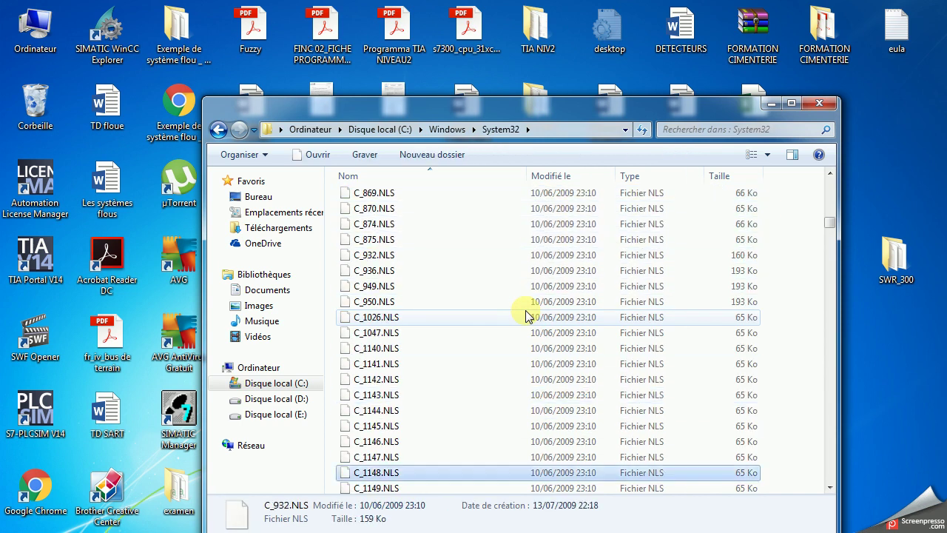
{"action": "left_click", "coordinate": [828, 346]}
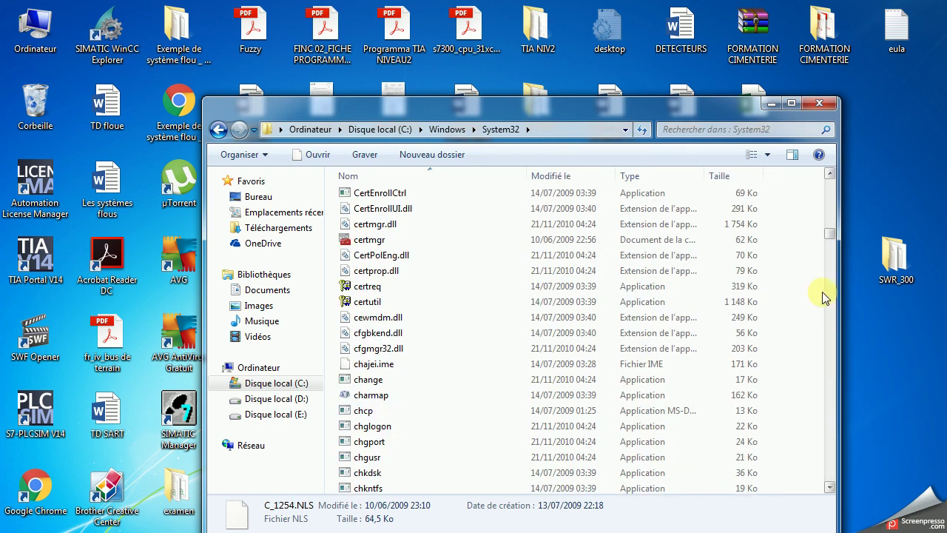
{"action": "left_click", "coordinate": [829, 172]}
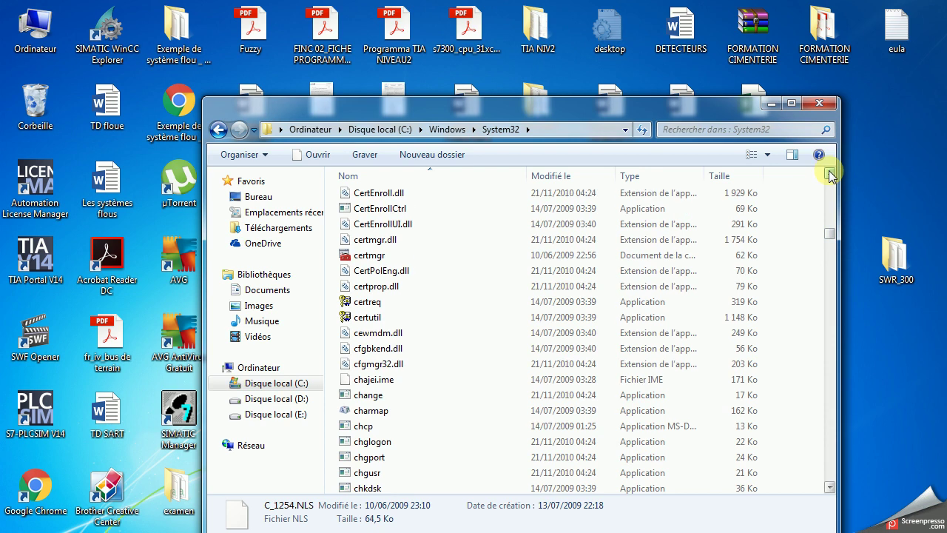
{"action": "left_click", "coordinate": [829, 172]}
{"action": "left_click", "coordinate": [829, 171]}
{"action": "left_click", "coordinate": [828, 172]}
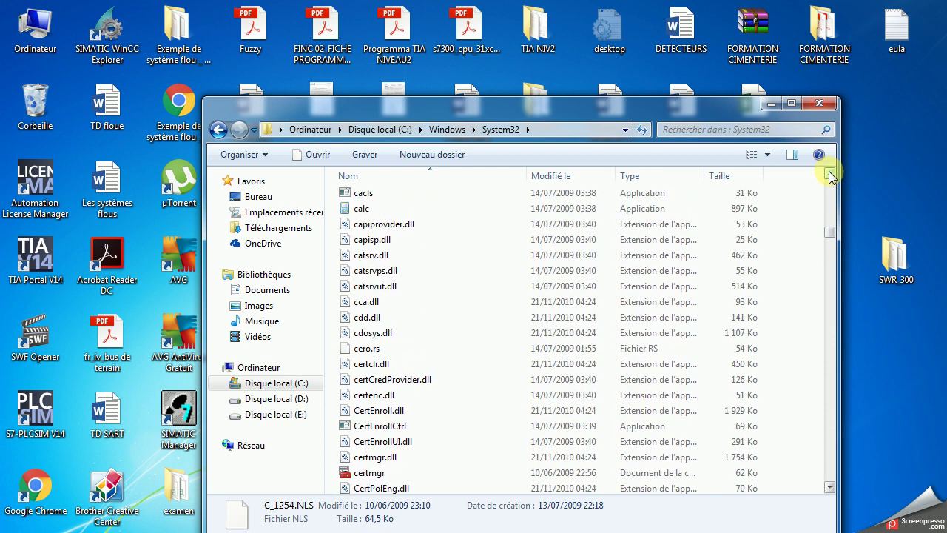
{"action": "left_click", "coordinate": [829, 172]}
{"action": "left_click", "coordinate": [829, 171]}
{"action": "left_click", "coordinate": [829, 172]}
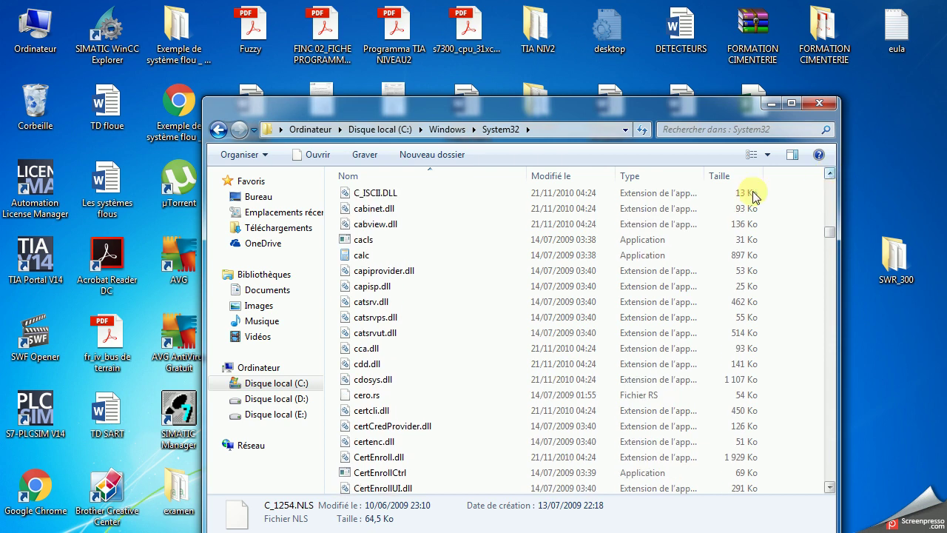
Launch the calc application from System32 to check it, and close the calculator
{"action": "left_click", "coordinate": [370, 255]}
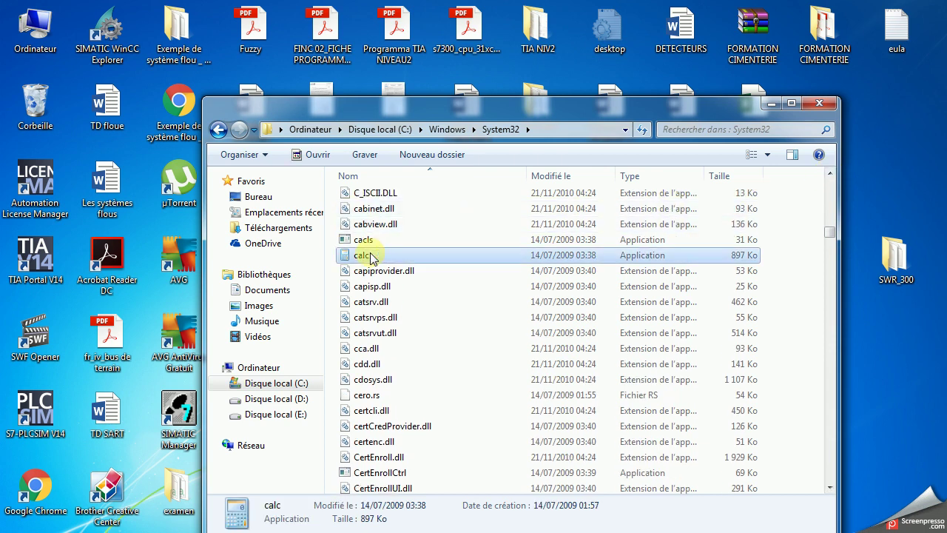
{"action": "double_click", "coordinate": [370, 255]}
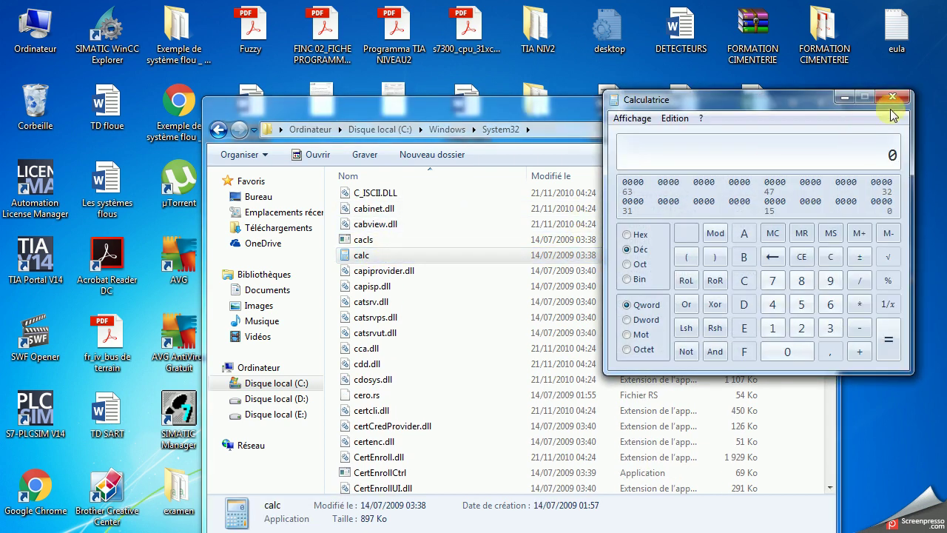
{"action": "left_click", "coordinate": [900, 101]}
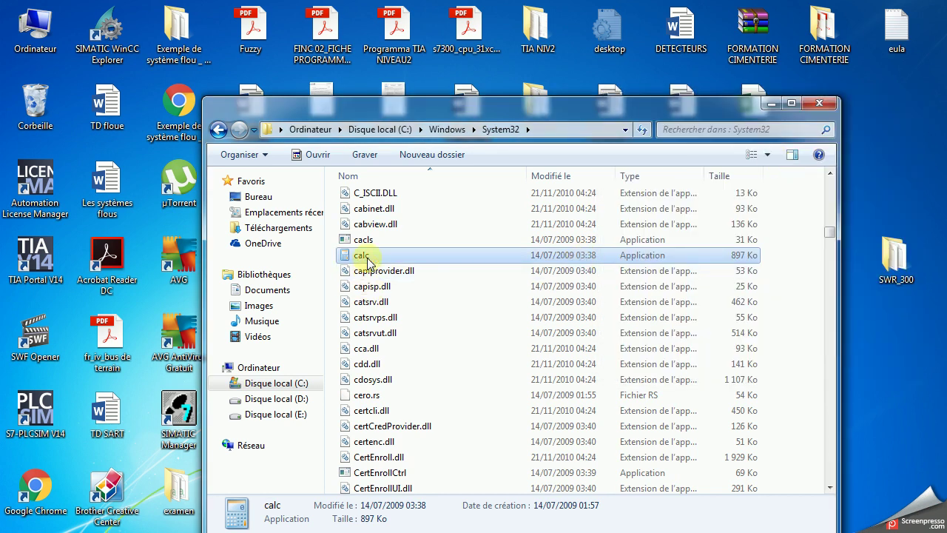
Examine the folder location in the properties of the calc application, and close them without changes
{"action": "right_click", "coordinate": [368, 259]}
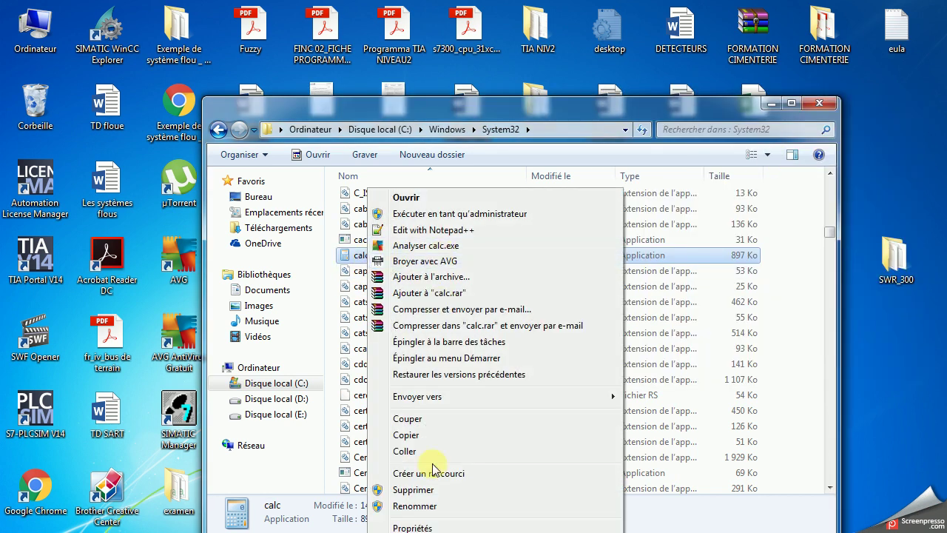
{"action": "left_click", "coordinate": [412, 528]}
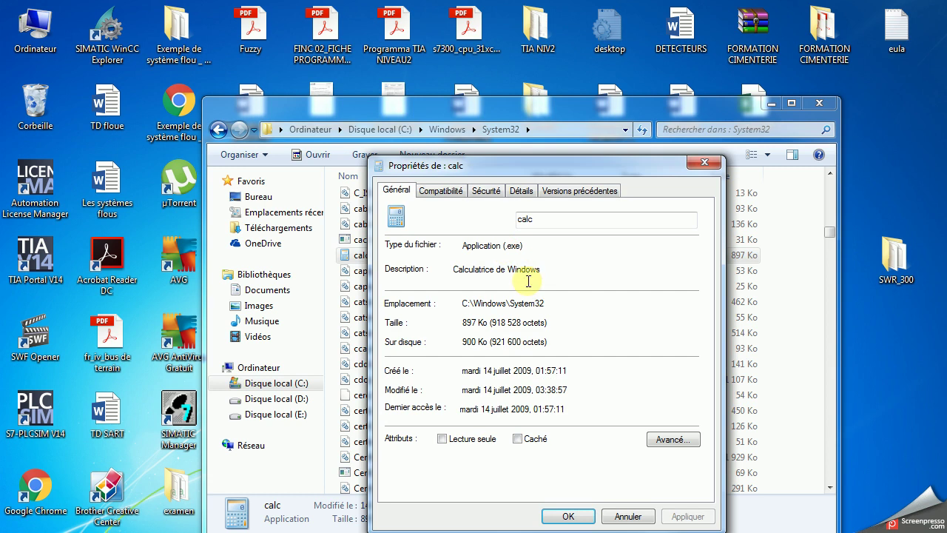
{"action": "left_click_drag", "start_coordinate": [546, 303], "coordinate": [453, 314]}
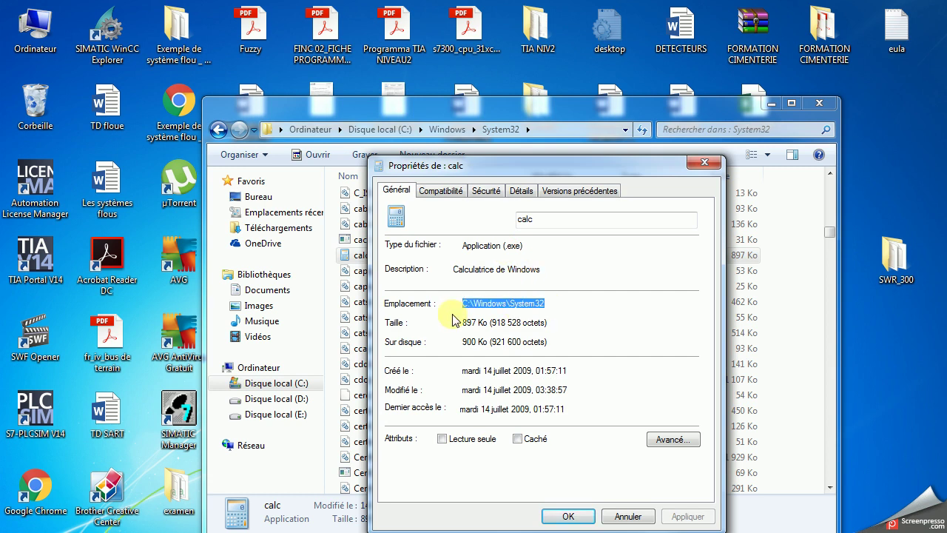
{"action": "left_click", "coordinate": [706, 162]}
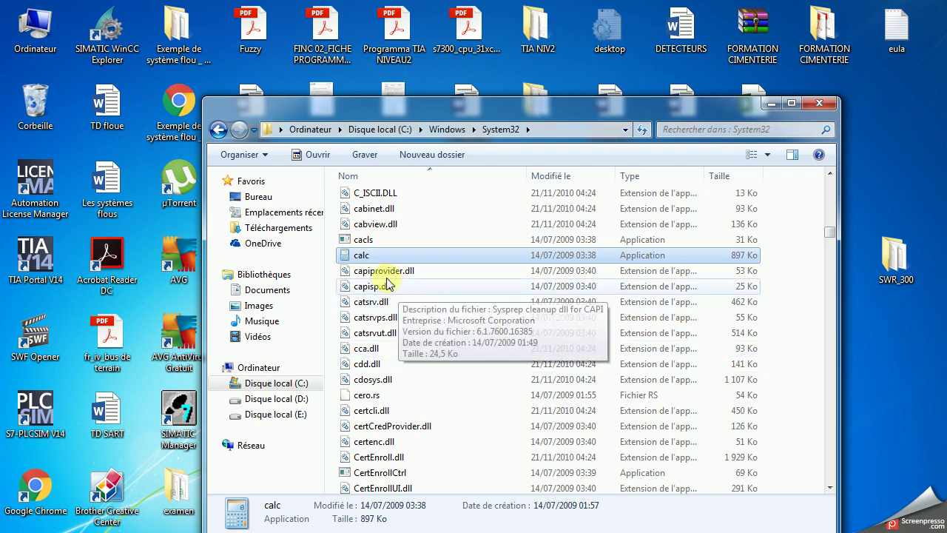
{"action": "right_click", "coordinate": [364, 256]}
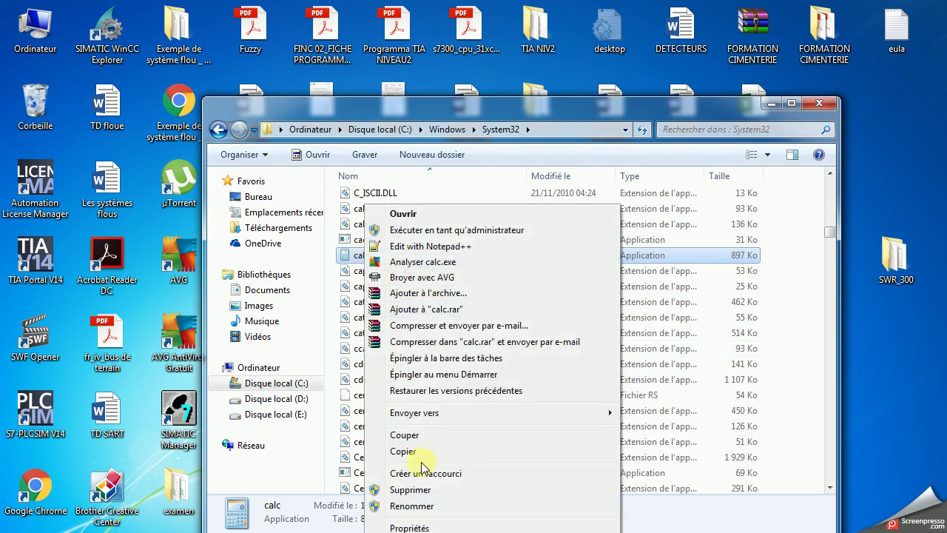
{"action": "left_click", "coordinate": [408, 528]}
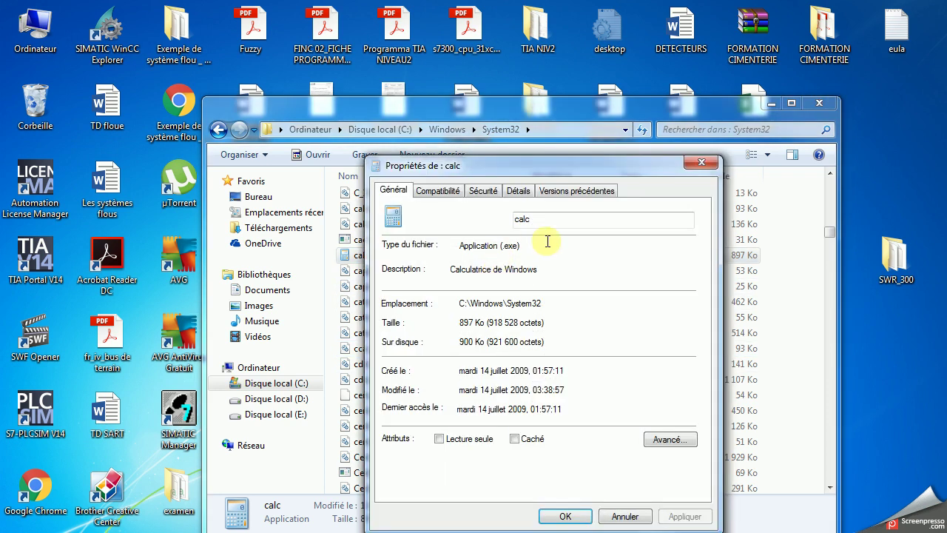
{"action": "left_click_drag", "start_coordinate": [545, 302], "coordinate": [460, 303]}
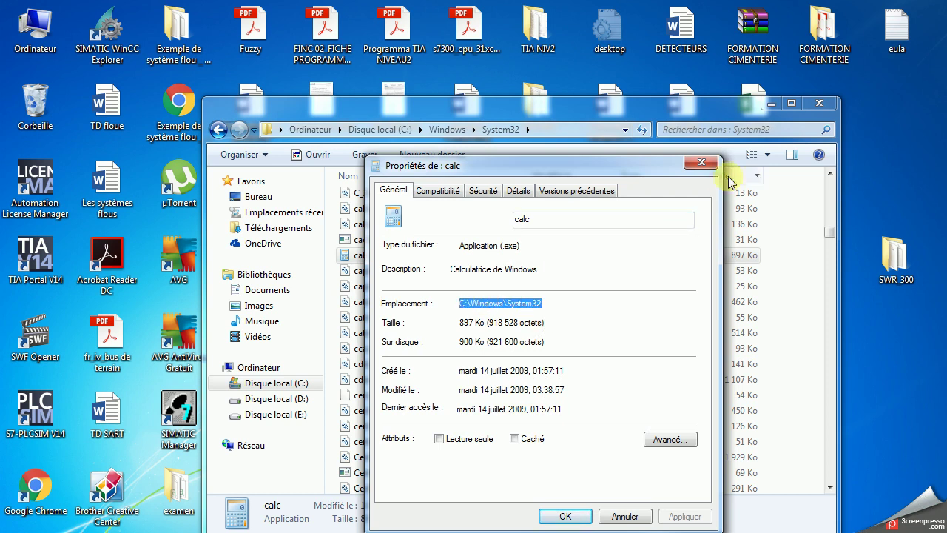
{"action": "left_click", "coordinate": [707, 163]}
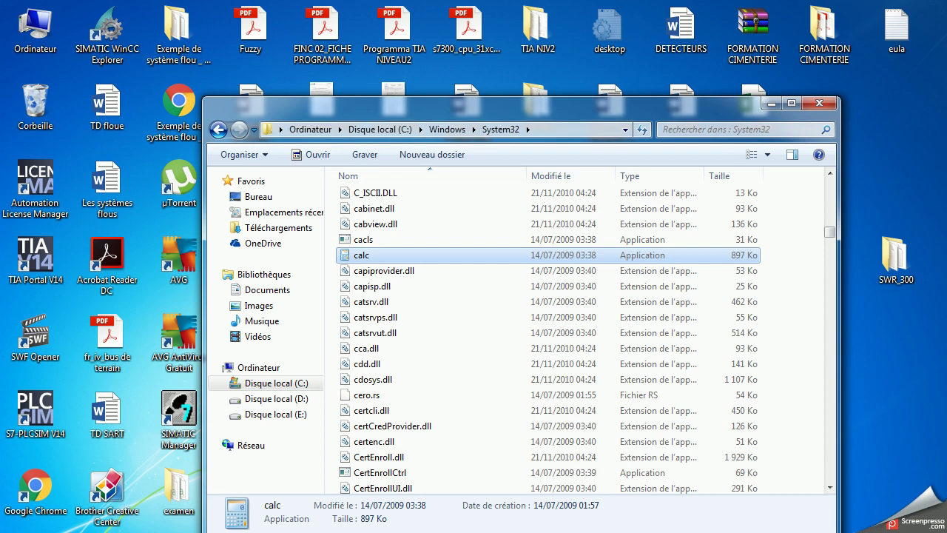
Switch back to Graphics Designer with the ENTETE.Pdl picture
{"action": "mouse_move", "coordinate": [570, 531]}
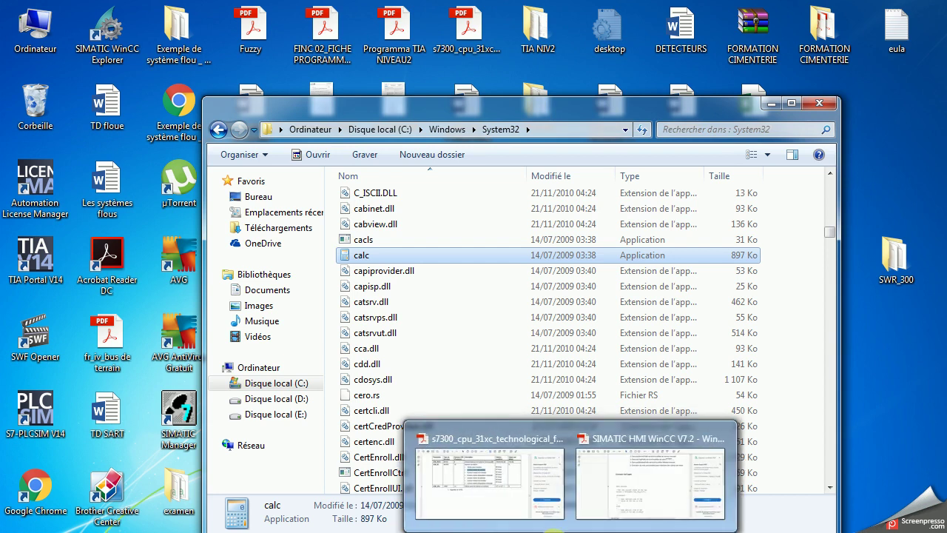
{"action": "mouse_move", "coordinate": [707, 531]}
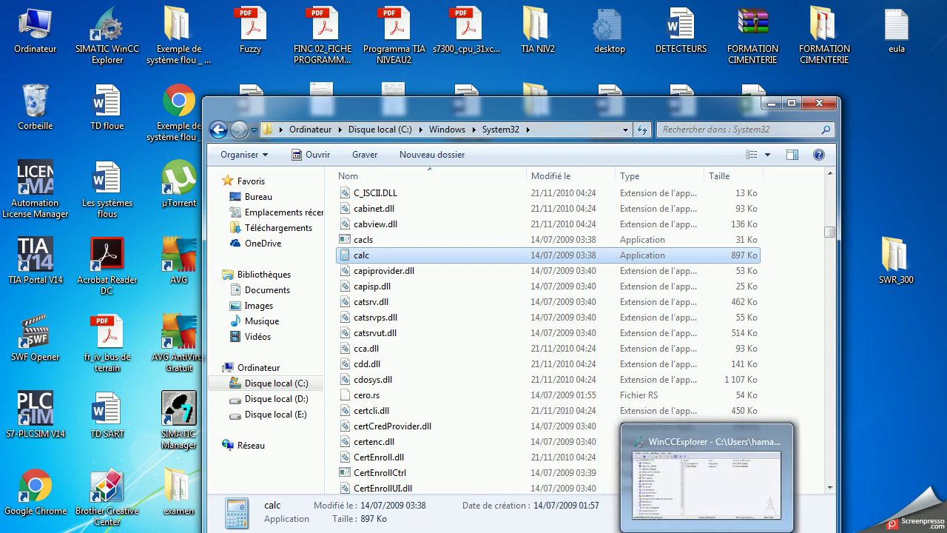
{"action": "left_click", "coordinate": [782, 531]}
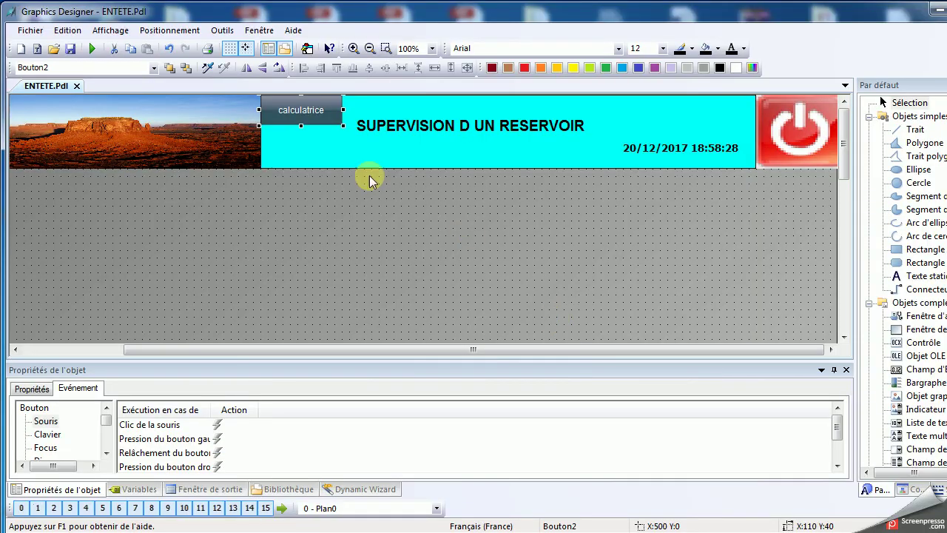
Create a C action for the mouse click event of the calculatrice button, and delete the template comment lines from its code
{"action": "right_click", "coordinate": [217, 425]}
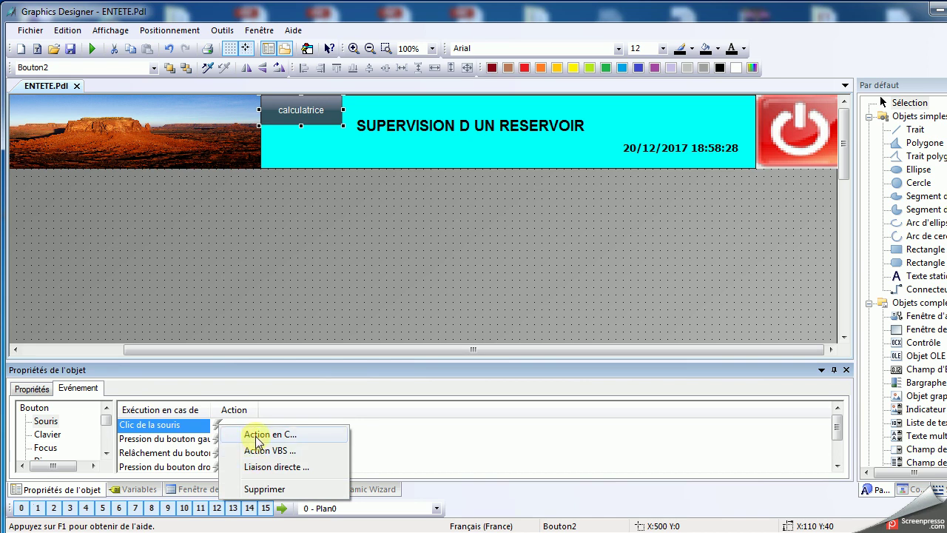
{"action": "left_click", "coordinate": [256, 436]}
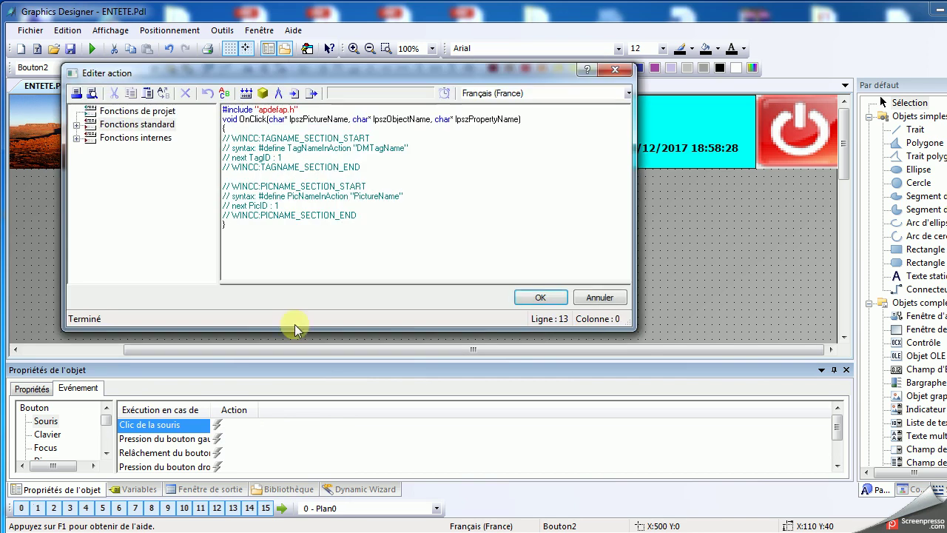
{"action": "left_click_drag", "start_coordinate": [358, 206], "coordinate": [232, 148]}
{"action": "left_click_drag", "start_coordinate": [357, 215], "coordinate": [224, 142]}
{"action": "key", "text": "Delete"}
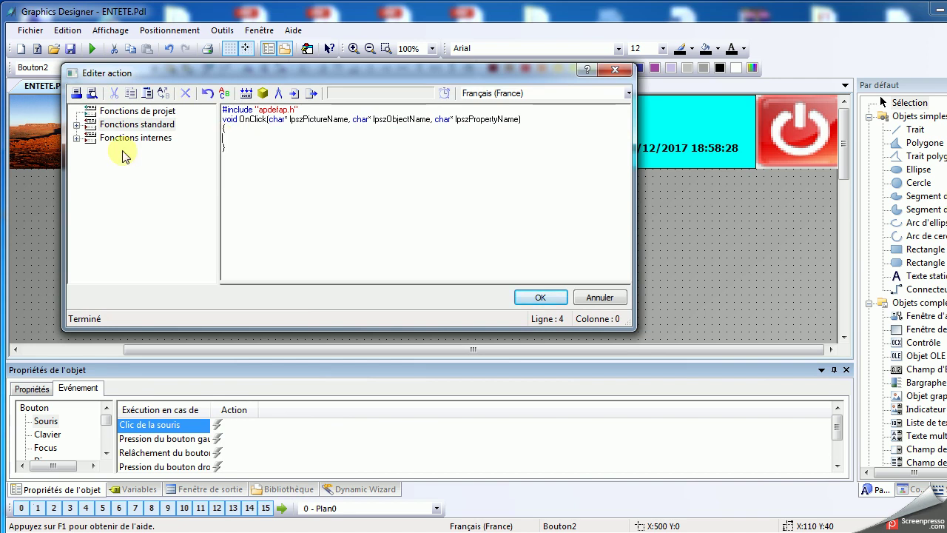
{"action": "left_click", "coordinate": [78, 138]}
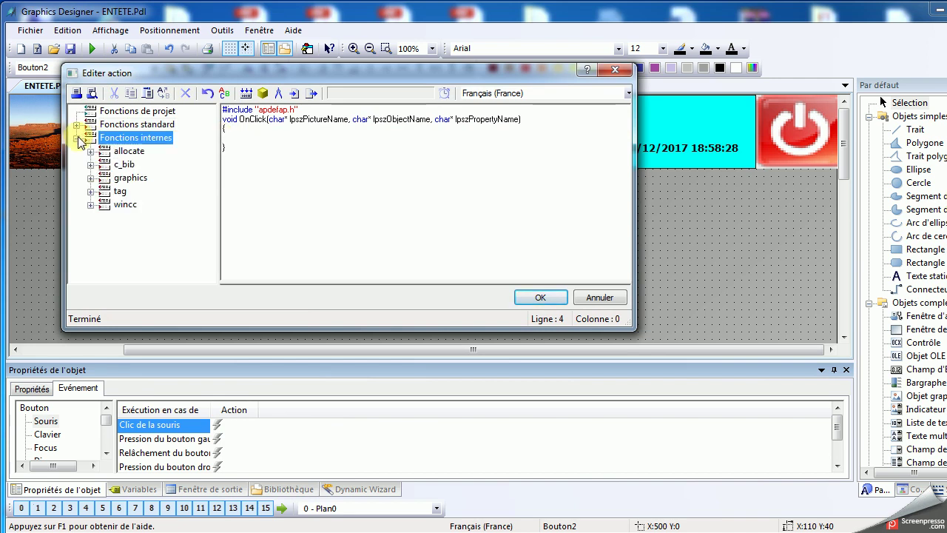
{"action": "left_click", "coordinate": [90, 205]}
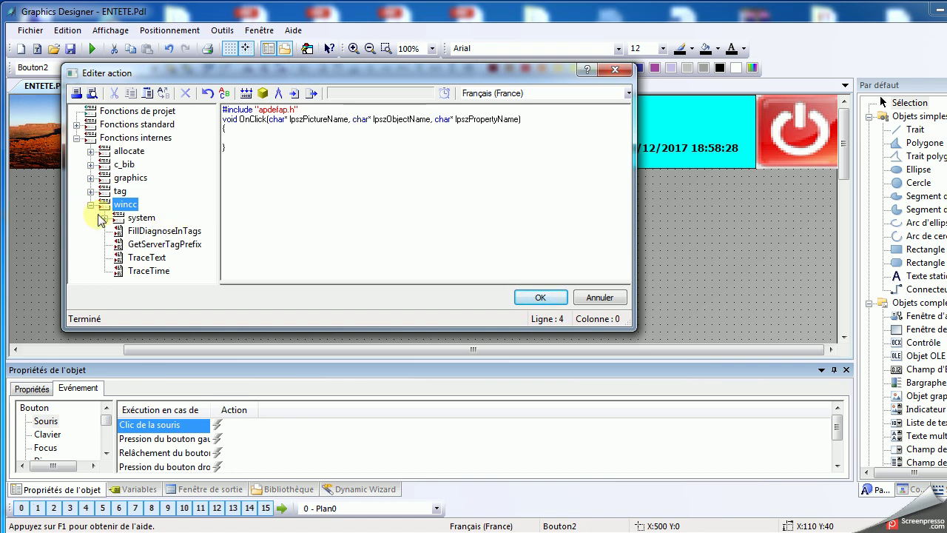
{"action": "left_click", "coordinate": [103, 218]}
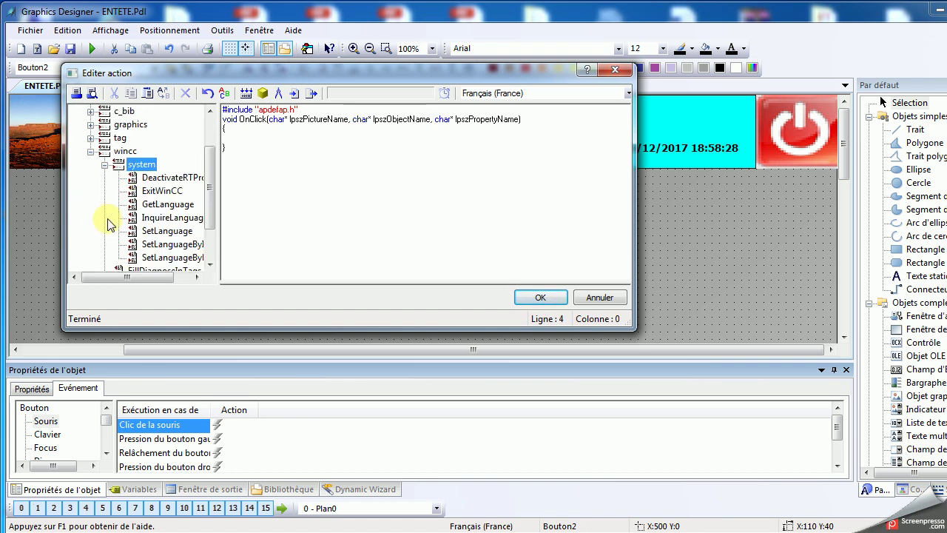
{"action": "left_click", "coordinate": [104, 165]}
{"action": "left_click", "coordinate": [76, 138]}
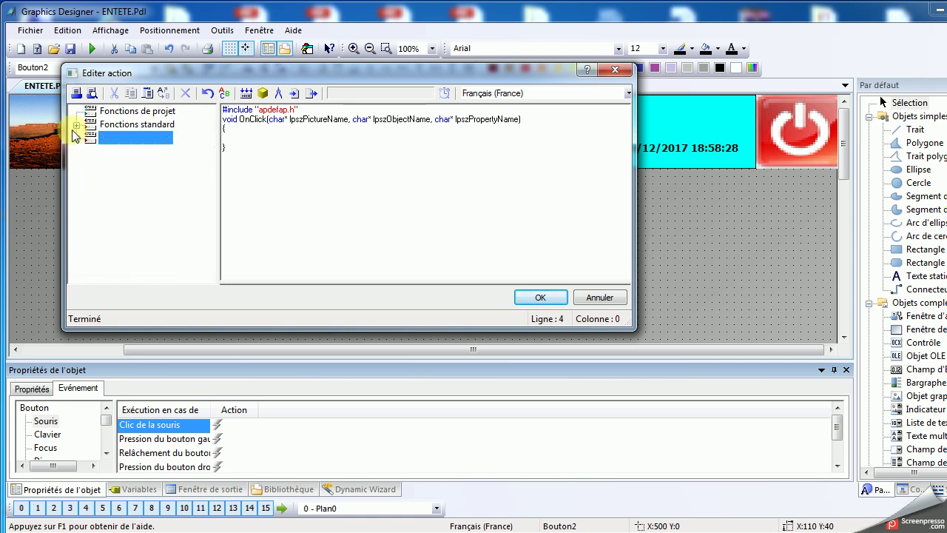
Insert the standard WINDOWS function ProgramExecute into the action code, keeping its default Program_Name parameter
{"action": "double_click", "coordinate": [89, 124]}
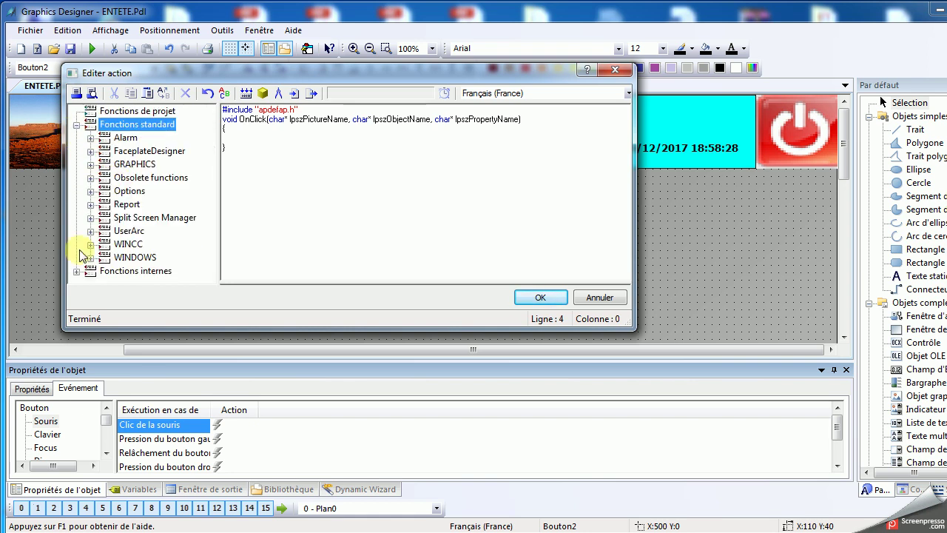
{"action": "left_click", "coordinate": [90, 258]}
{"action": "left_click", "coordinate": [138, 272]}
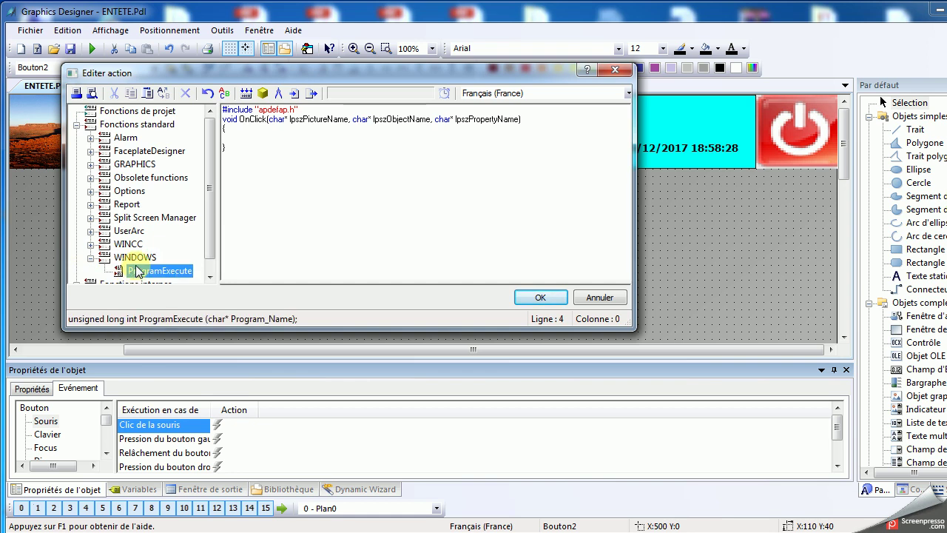
{"action": "double_click", "coordinate": [137, 272]}
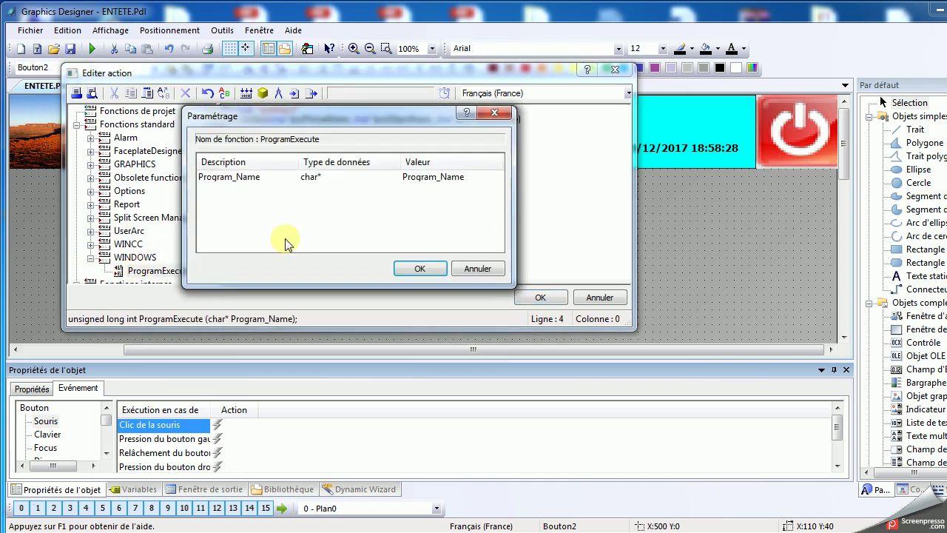
{"action": "left_click", "coordinate": [438, 178]}
{"action": "left_click_drag", "start_coordinate": [472, 176], "coordinate": [408, 175]}
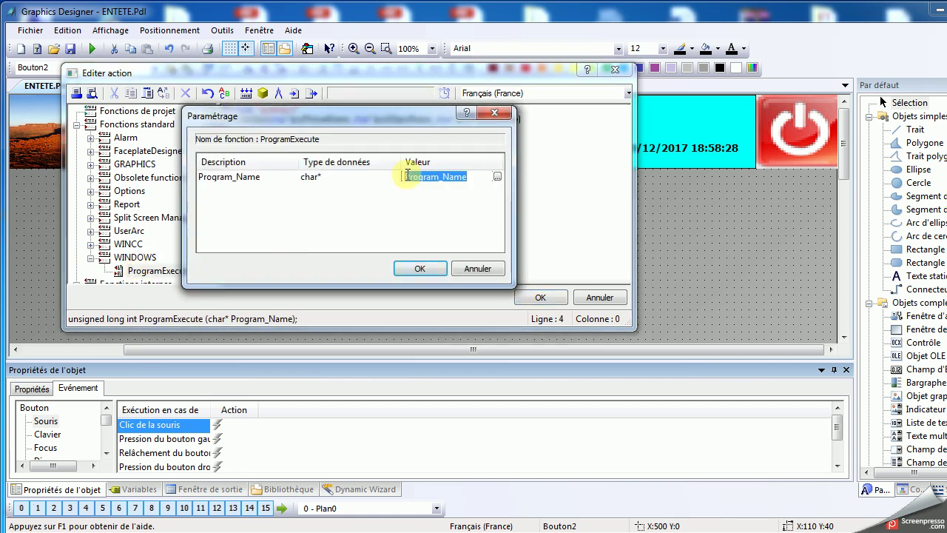
{"action": "left_click", "coordinate": [420, 268]}
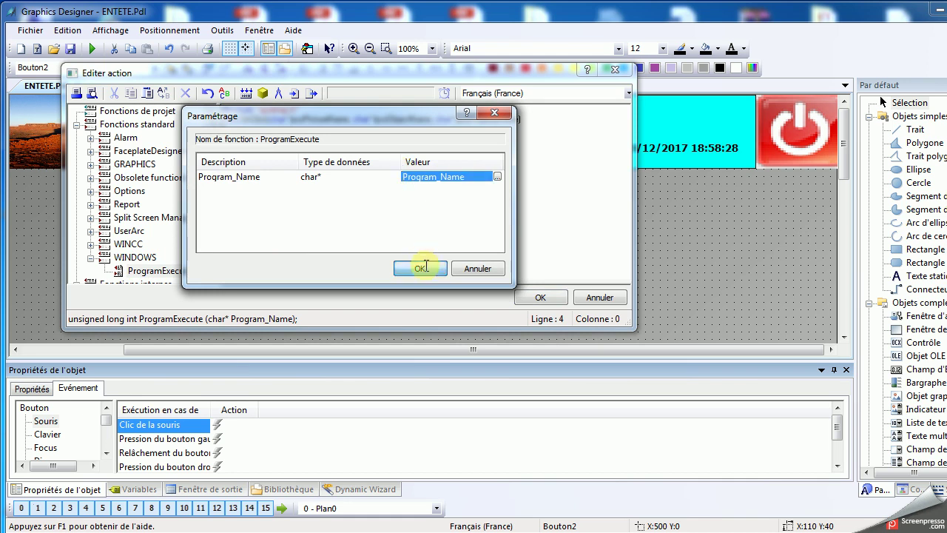
Copy the function name ProgramExecute from the inserted code line
{"action": "left_click_drag", "start_coordinate": [337, 139], "coordinate": [282, 139]}
{"action": "left_click", "coordinate": [268, 157]}
{"action": "left_click", "coordinate": [217, 142]}
{"action": "left_click", "coordinate": [224, 139]}
{"action": "left_click_drag", "start_coordinate": [224, 138], "coordinate": [276, 138]}
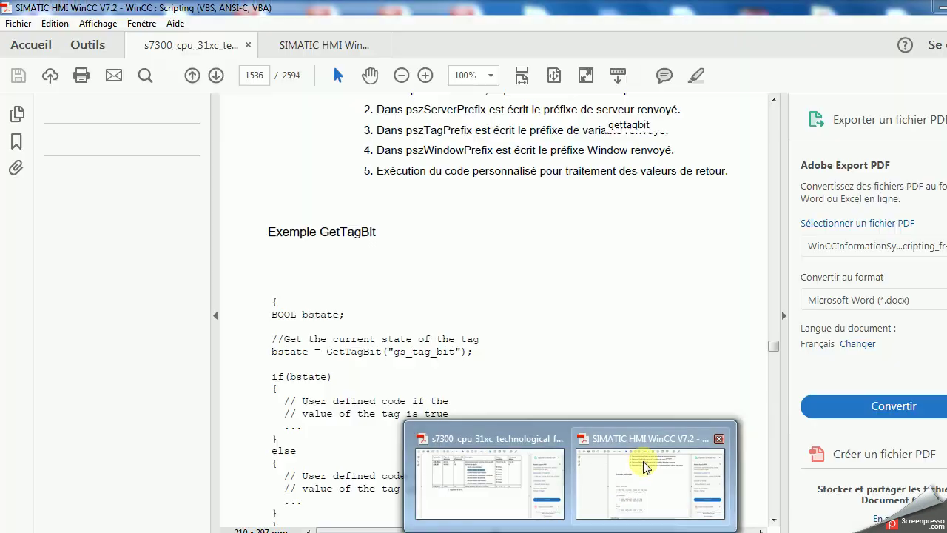
Switch to the SIMATIC HMI WinCC V7.2 scripting PDF in Acrobat Reader, search for ProgramExecute and examine its calc.exe example
{"action": "left_click", "coordinate": [644, 467]}
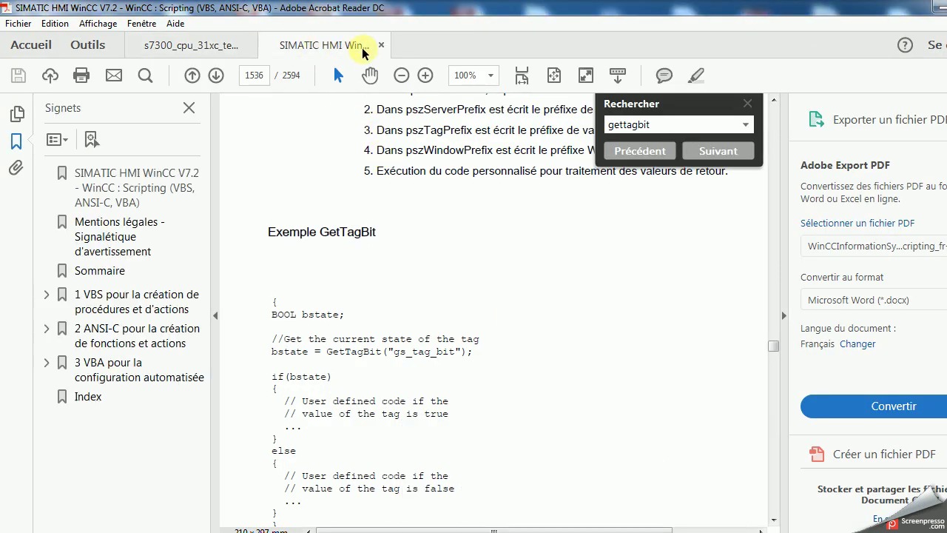
{"action": "double_click", "coordinate": [651, 124]}
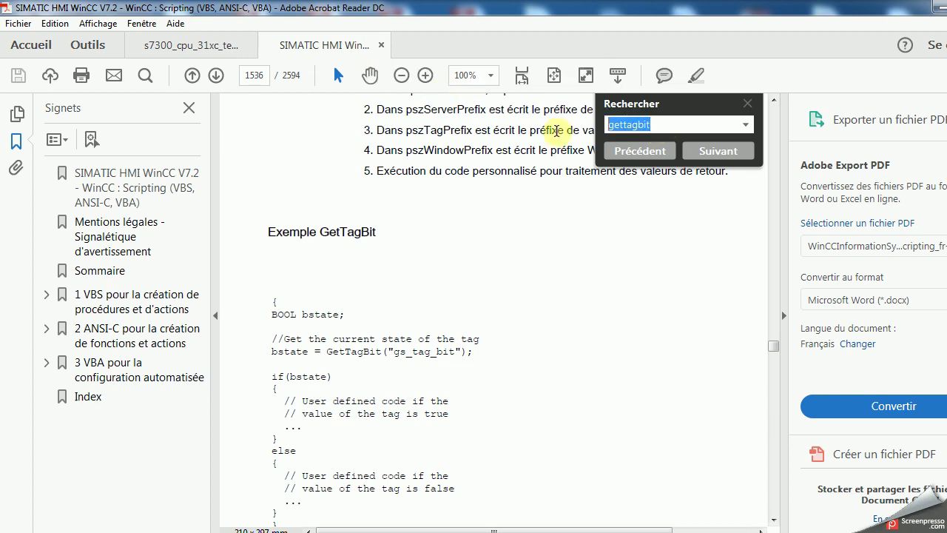
{"action": "type", "text": "ProgramExecute"}
{"action": "key", "text": "Return"}
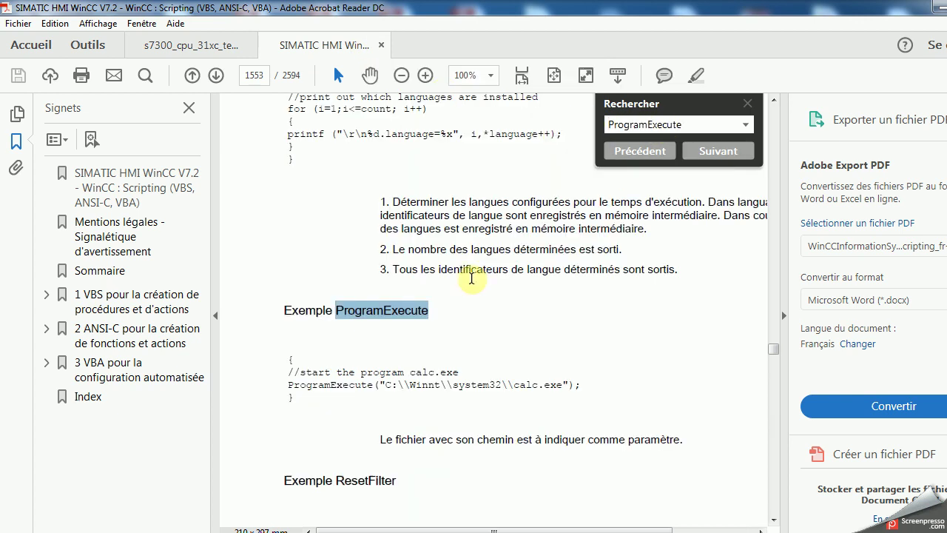
{"action": "left_click", "coordinate": [376, 351]}
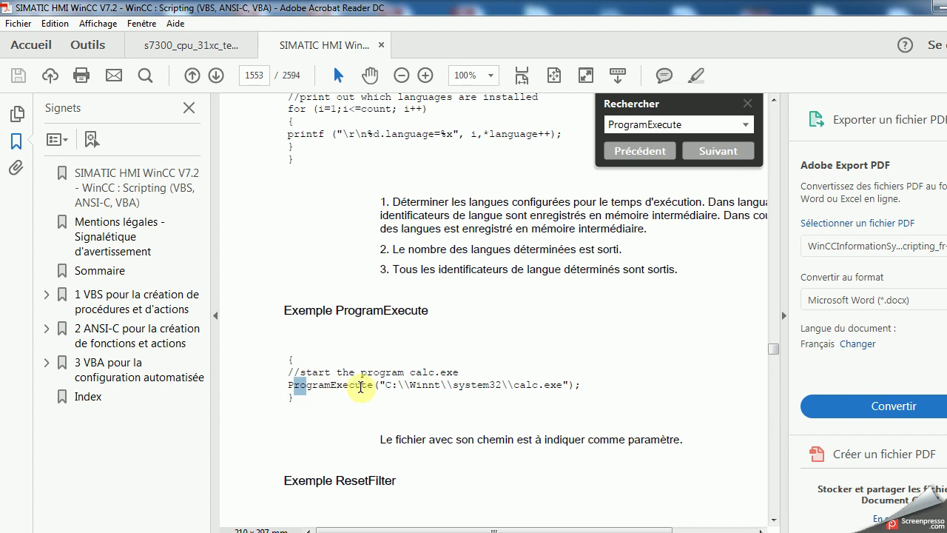
{"action": "left_click_drag", "start_coordinate": [395, 384], "coordinate": [553, 389]}
{"action": "left_click", "coordinate": [447, 386]}
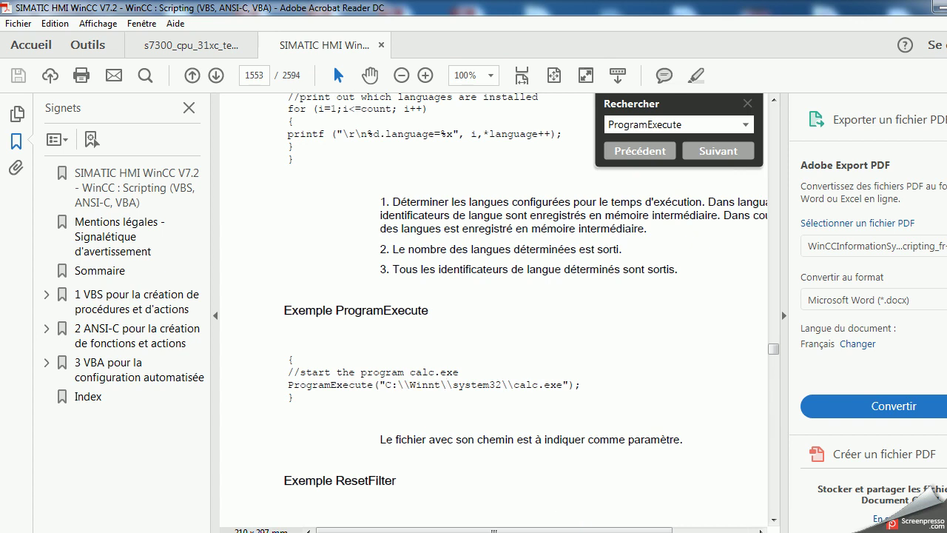
Copy the System32 folder path from the Windows Explorer window, and close that window
{"action": "left_click", "coordinate": [226, 477]}
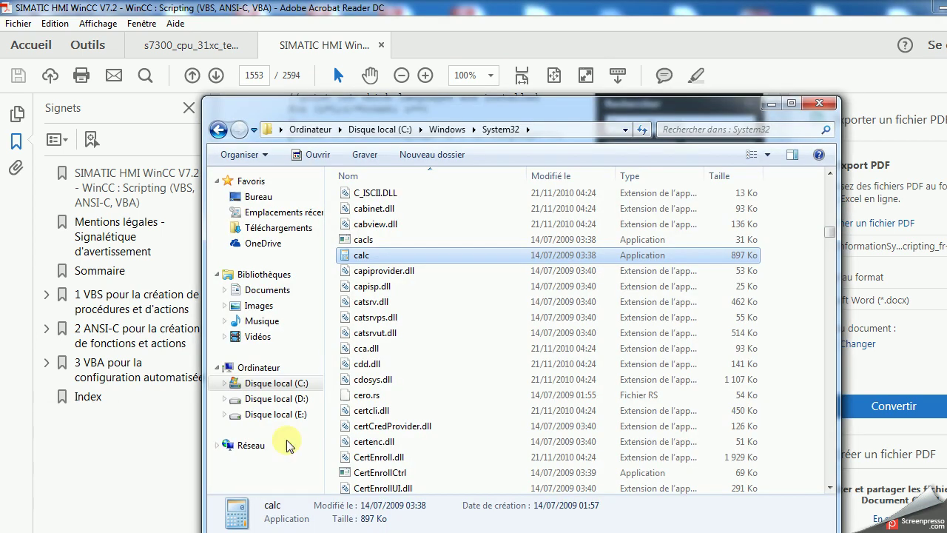
{"action": "left_click", "coordinate": [544, 130]}
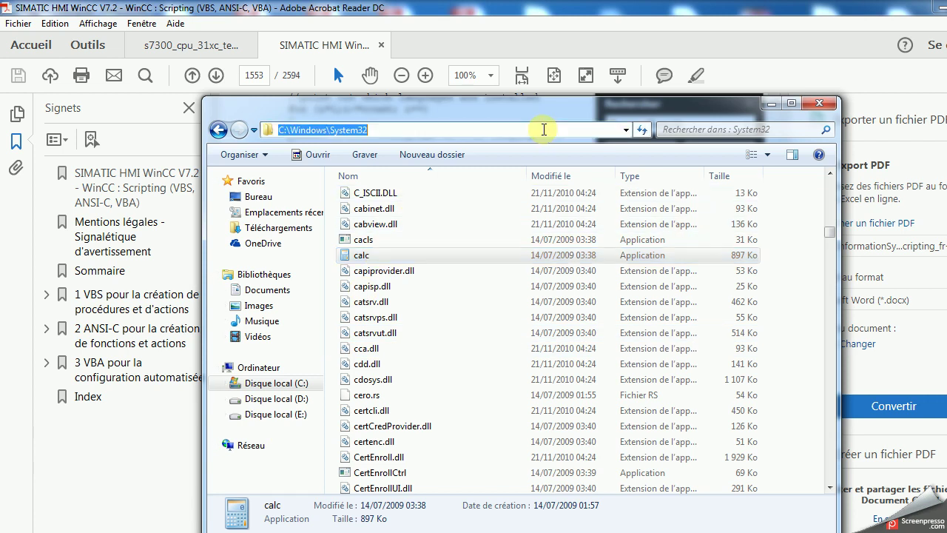
{"action": "left_click", "coordinate": [819, 103]}
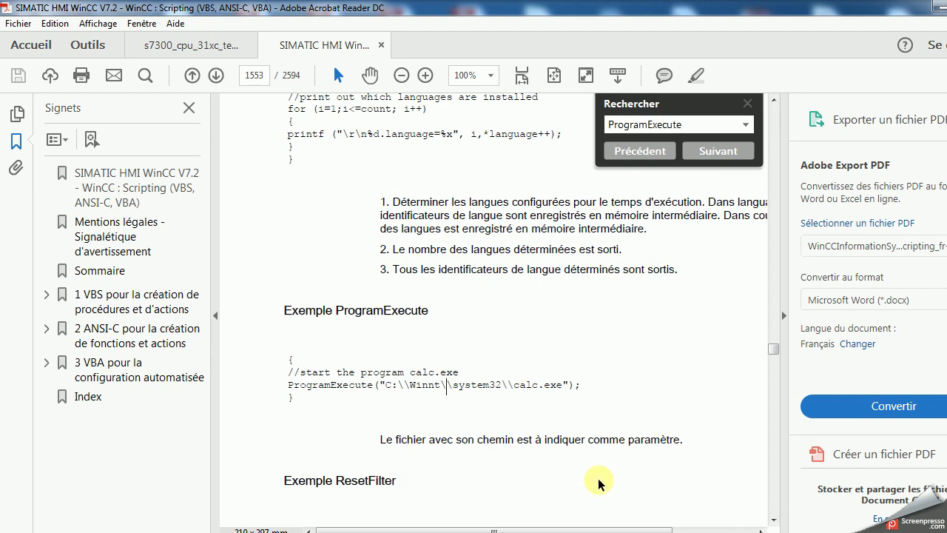
Switch back to Graphics Designer and replace the Program_Name parameter of ProgramExecute with "C:\Windows\System32\calc.exe"
{"action": "key", "text": "alt+Tab"}
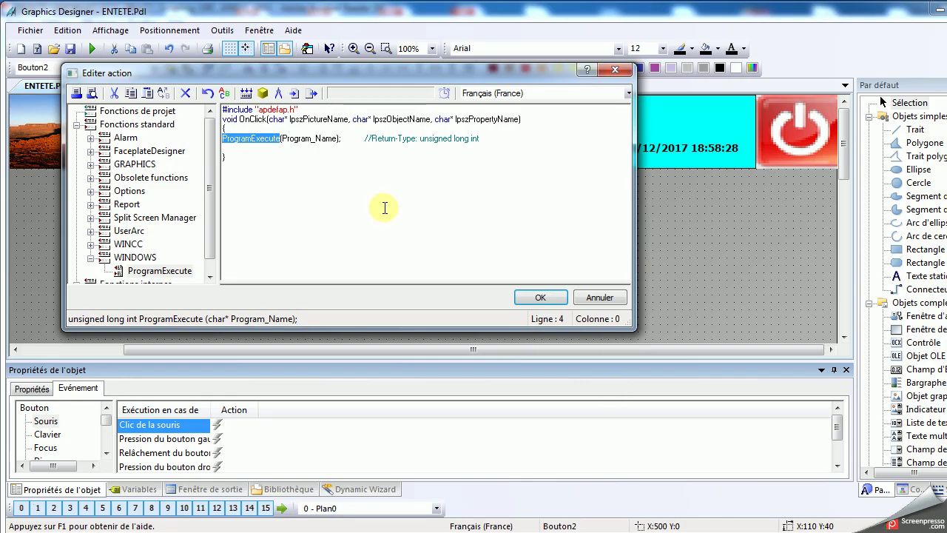
{"action": "left_click_drag", "start_coordinate": [333, 138], "coordinate": [297, 144]}
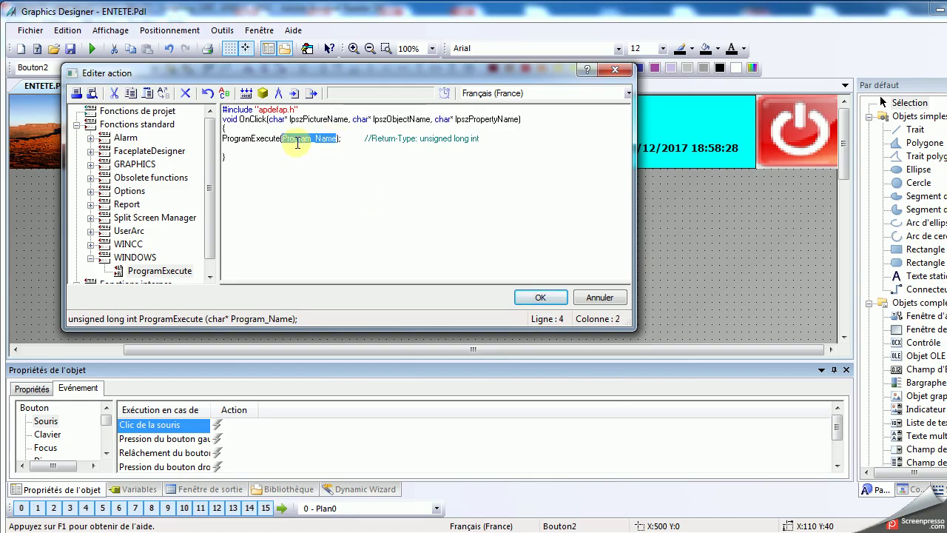
{"action": "type", "text": "\""}
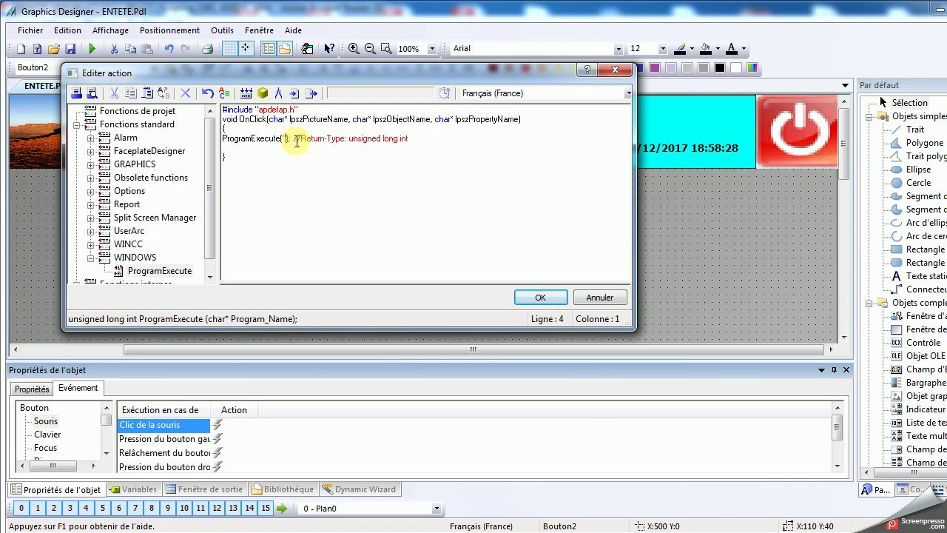
{"action": "type", "text": "C:\\Windows\\System32\""}
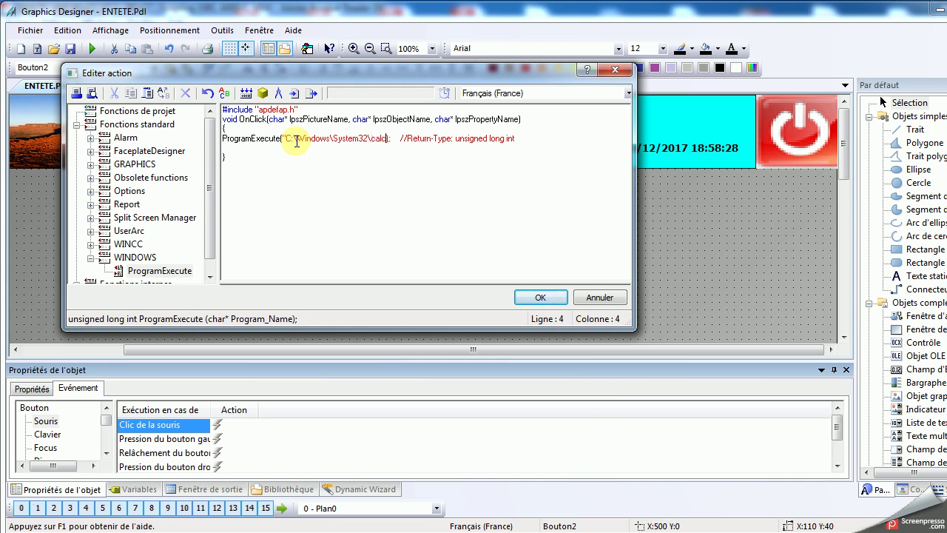
{"action": "type", "text": "ee"}
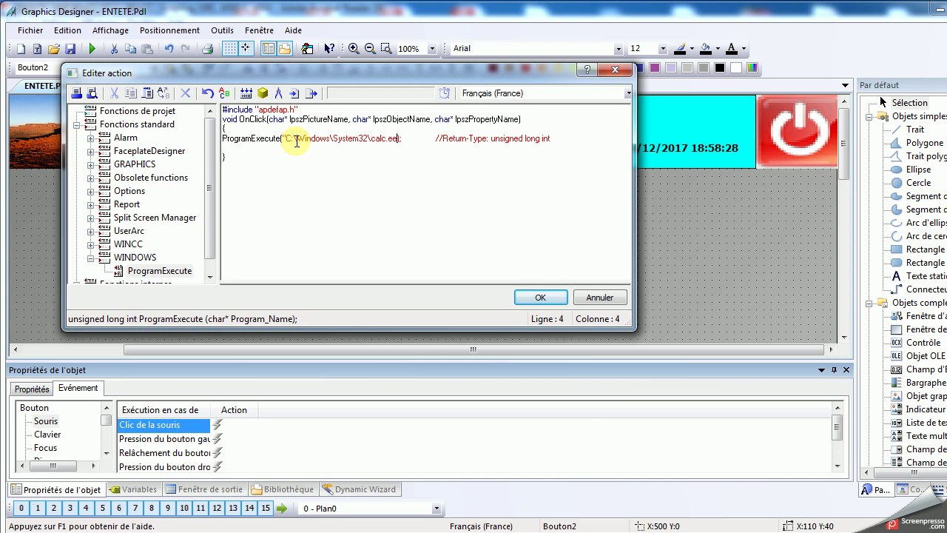
{"action": "key", "text": "BackSpace"}
{"action": "type", "text": "x"}
Check how the backslashes are written in the ProgramExecute example path of the PDF, and return to the action code
{"action": "left_click", "coordinate": [296, 141]}
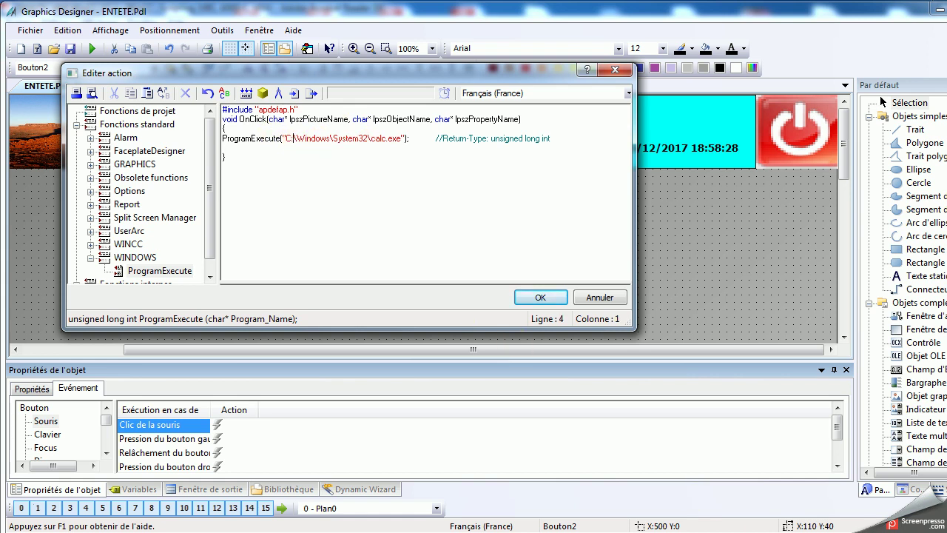
{"action": "mouse_move", "coordinate": [614, 522]}
{"action": "left_click", "coordinate": [622, 467]}
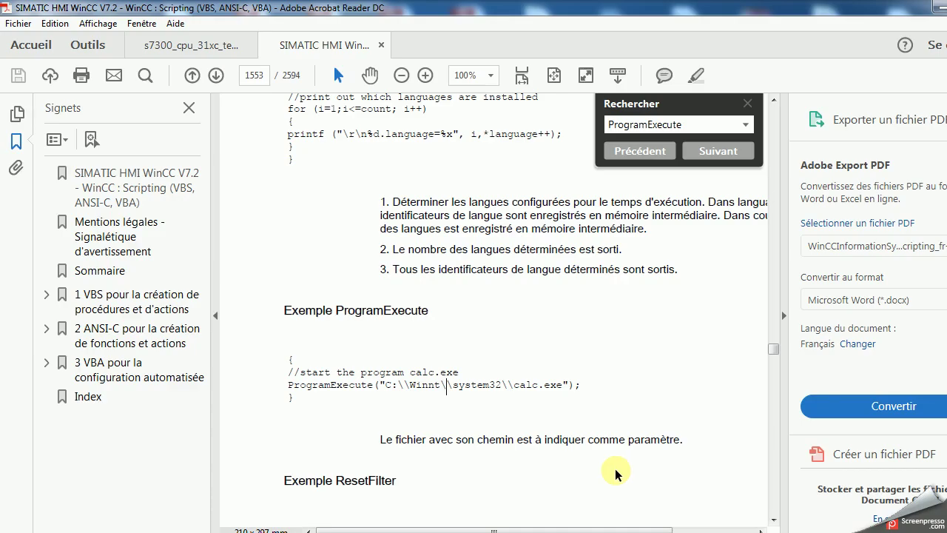
{"action": "left_click_drag", "start_coordinate": [398, 385], "coordinate": [407, 385]}
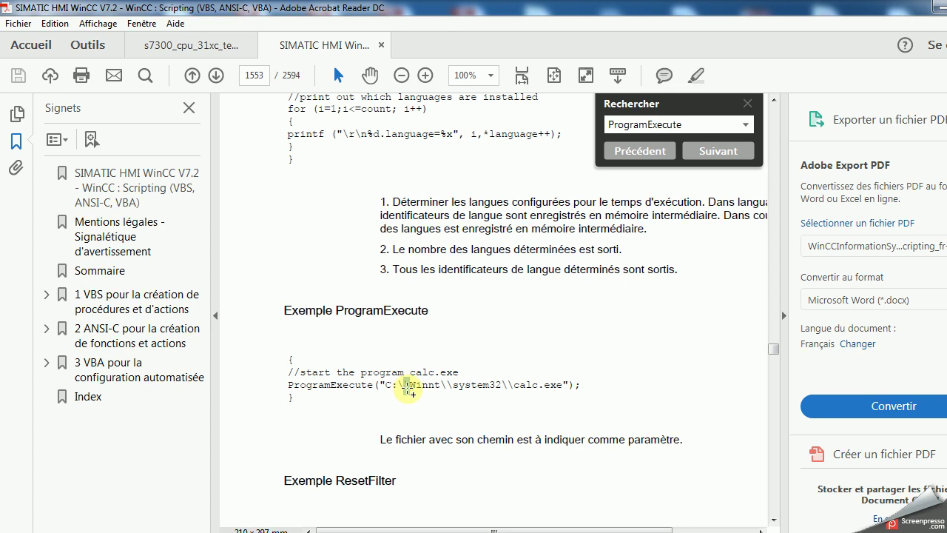
{"action": "left_click", "coordinate": [934, 9]}
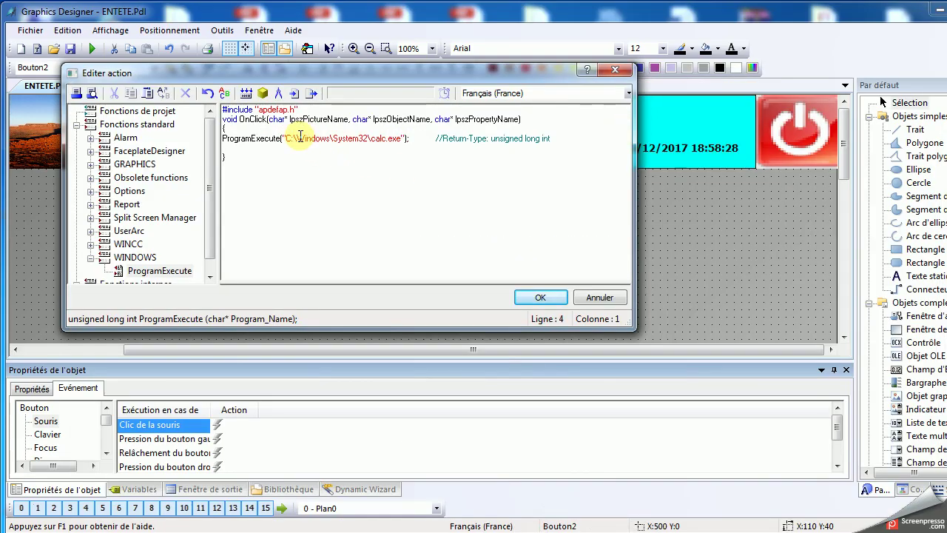
Double every backslash in the path to make it "C:\\Windows\\System32\\calc.exe", and confirm the C action
{"action": "type", "text": "\\"}
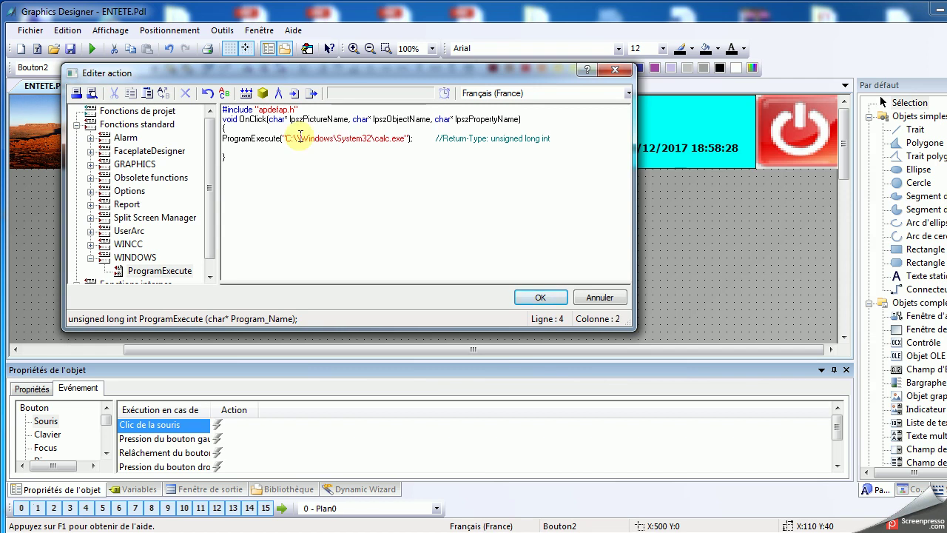
{"action": "left_click", "coordinate": [339, 139]}
{"action": "type", "text": "\\"}
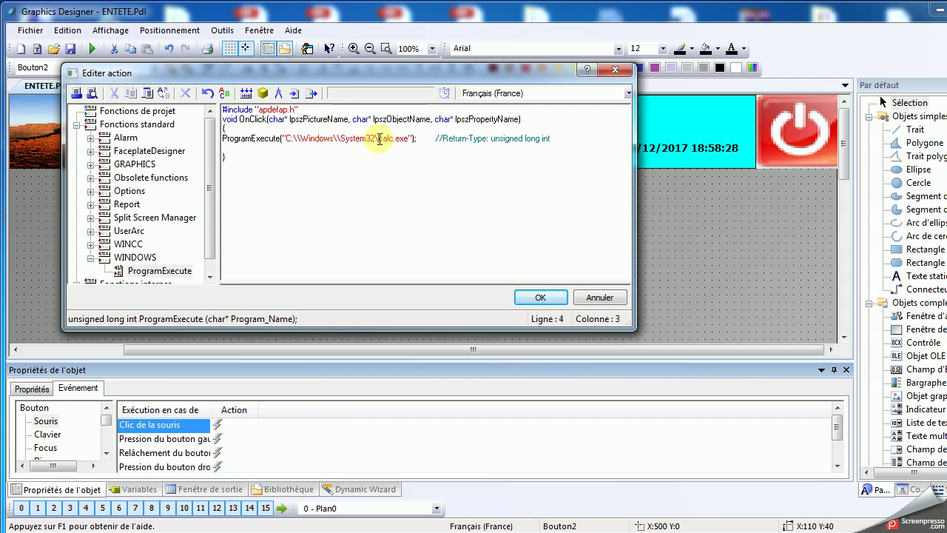
{"action": "type", "text": "\\"}
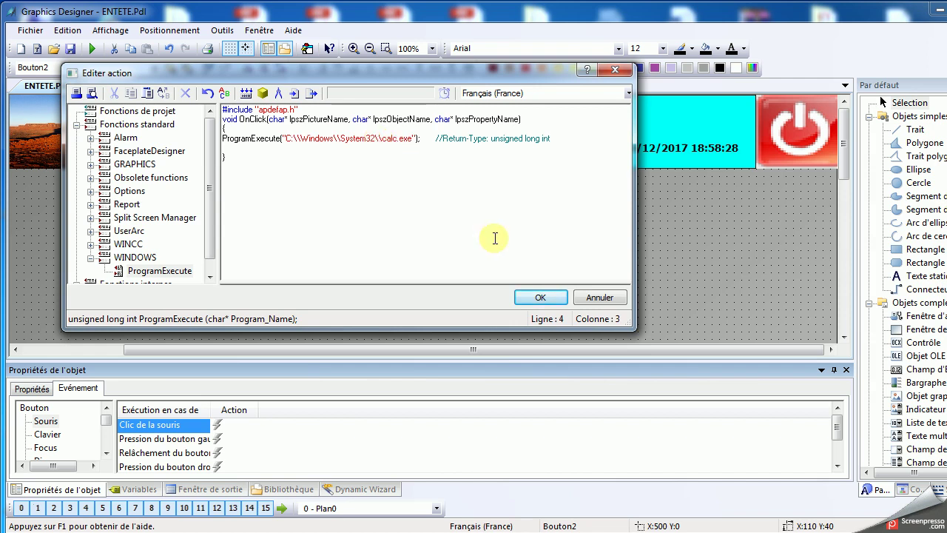
{"action": "left_click", "coordinate": [539, 297]}
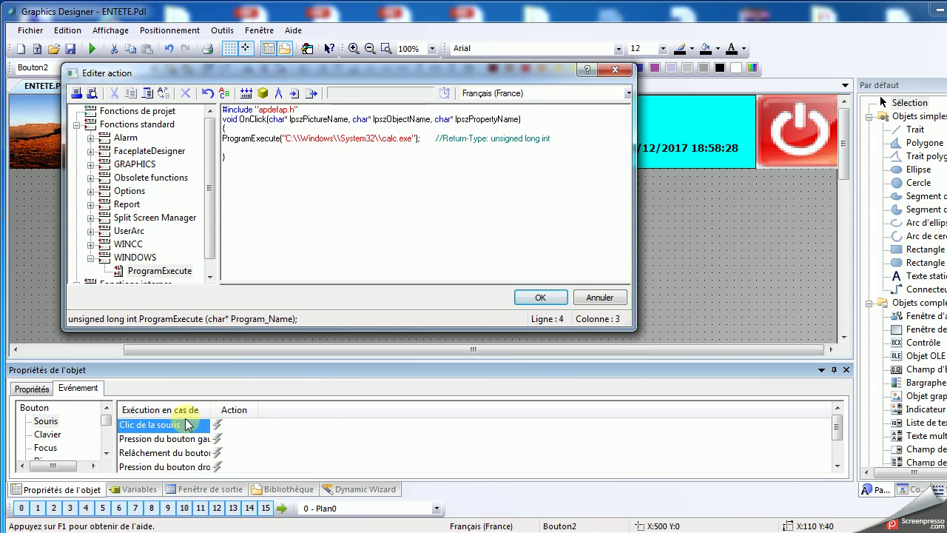
{"action": "left_click", "coordinate": [252, 140]}
{"action": "key", "text": "shift+Home"}
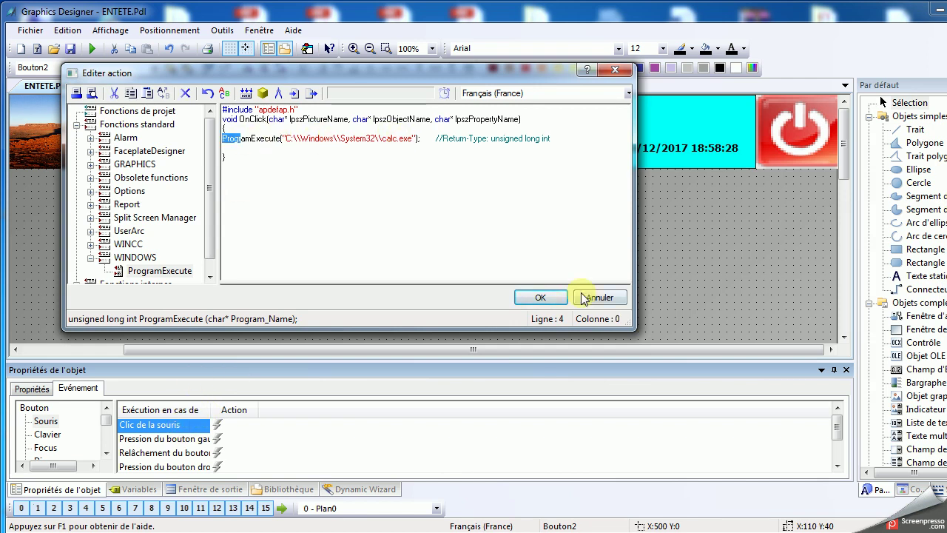
Confirm the calculatrice button's C action and compile its modified source code
{"action": "left_click", "coordinate": [544, 299]}
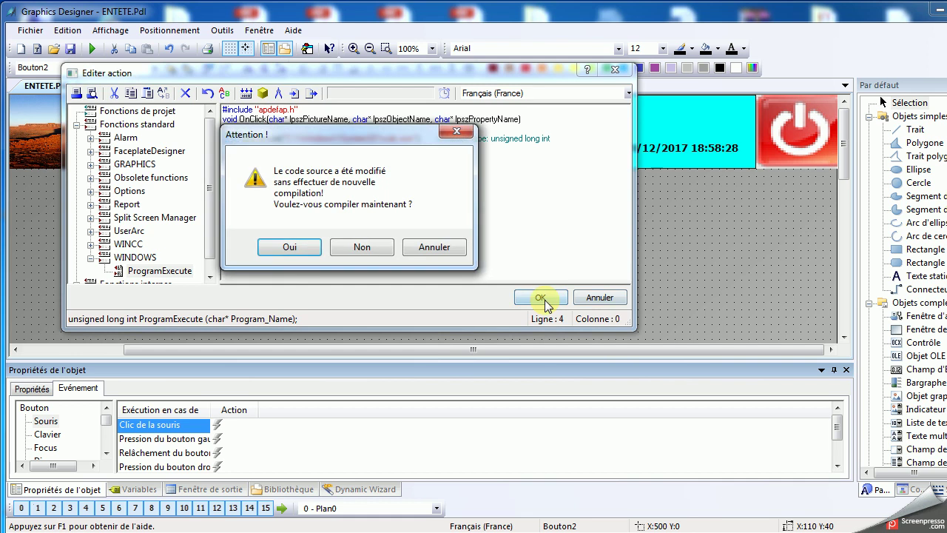
{"action": "left_click", "coordinate": [292, 248]}
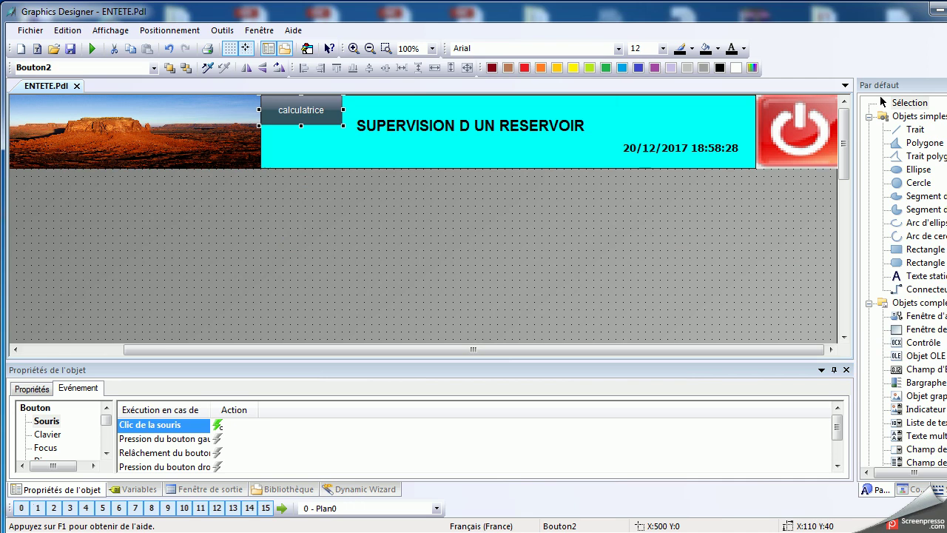
Draw a new button directly below the calculatrice button and give it the text STATI
{"action": "scroll", "coordinate": [883, 102], "scroll_direction": "down", "scroll_amount": 3}
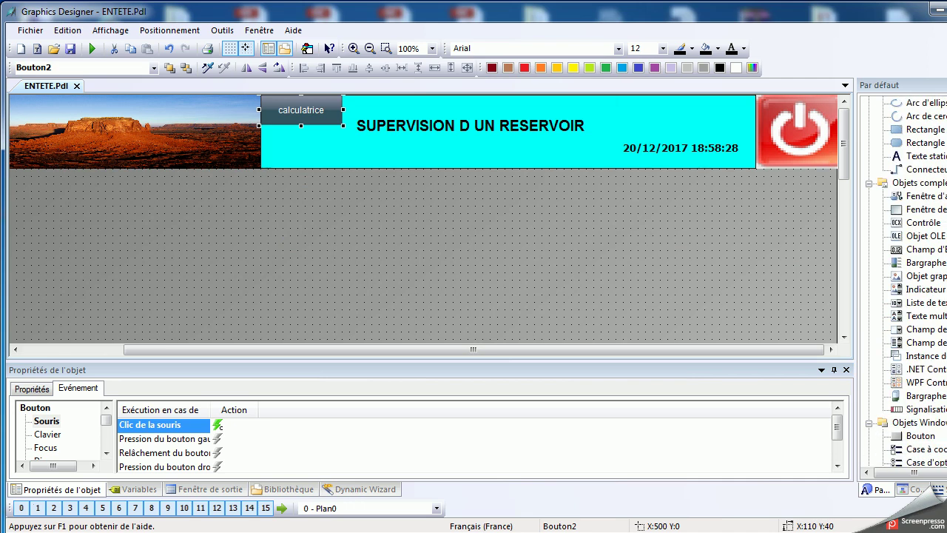
{"action": "left_click", "coordinate": [912, 436]}
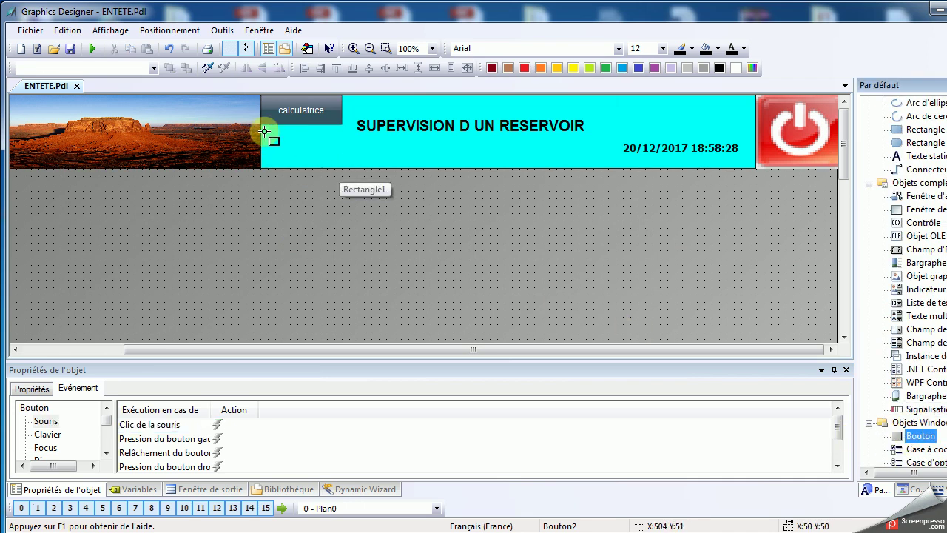
{"action": "mouse_move", "coordinate": [265, 127]}
{"action": "left_mouse_down"}
{"action": "mouse_move", "coordinate": [345, 160]}
{"action": "mouse_move", "coordinate": [341, 168]}
{"action": "left_mouse_up"}
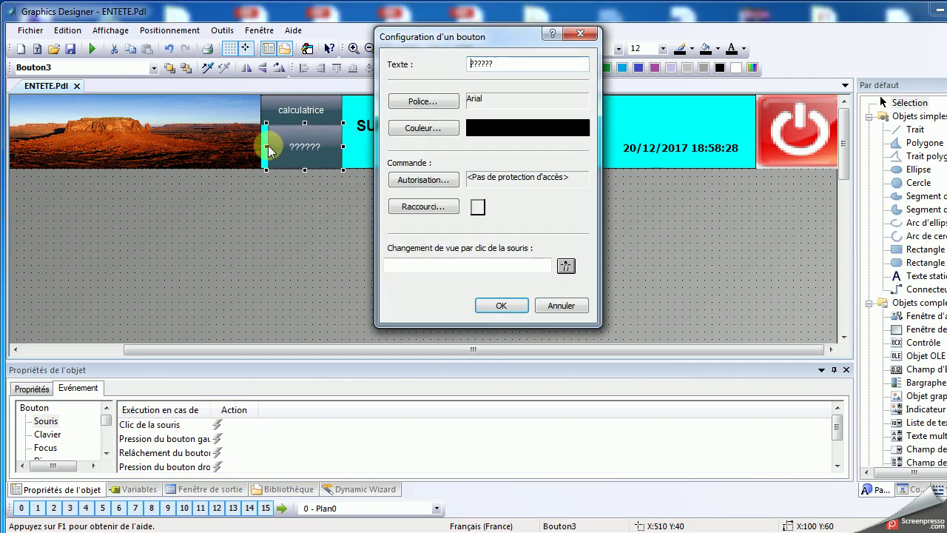
{"action": "type", "text": "STATI"}
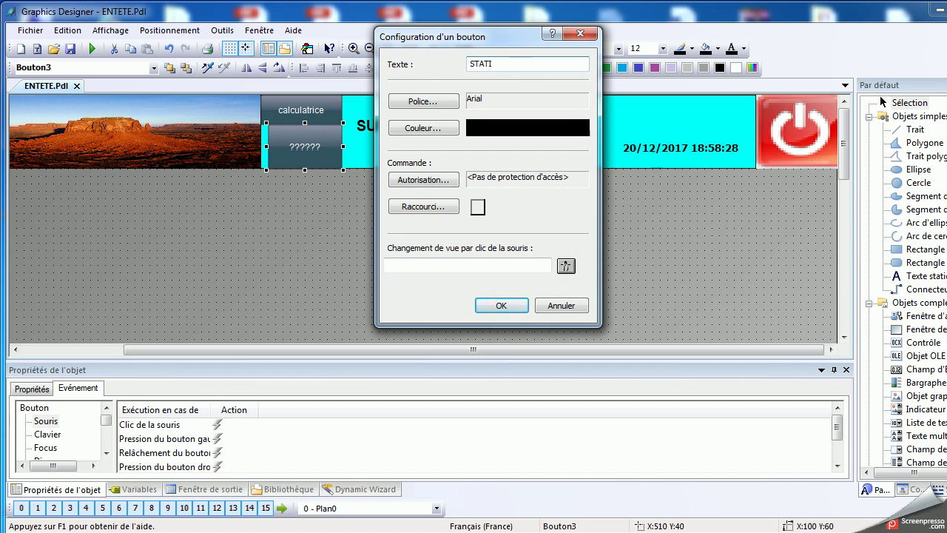
{"action": "left_click", "coordinate": [495, 305]}
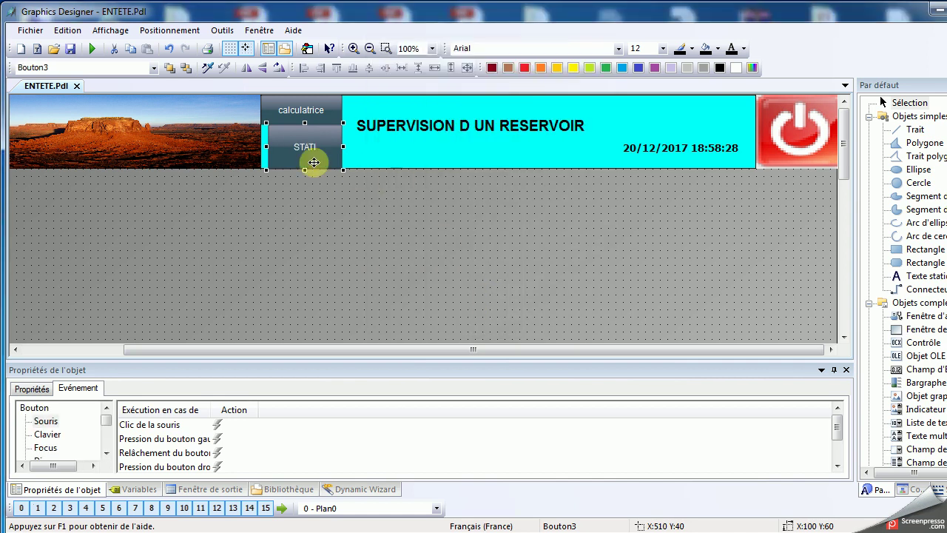
Align the STATI button's edge with the calculatrice button, set both button heights to 50, and make them meet without a gap
{"action": "left_click_drag", "start_coordinate": [266, 148], "coordinate": [259, 148]}
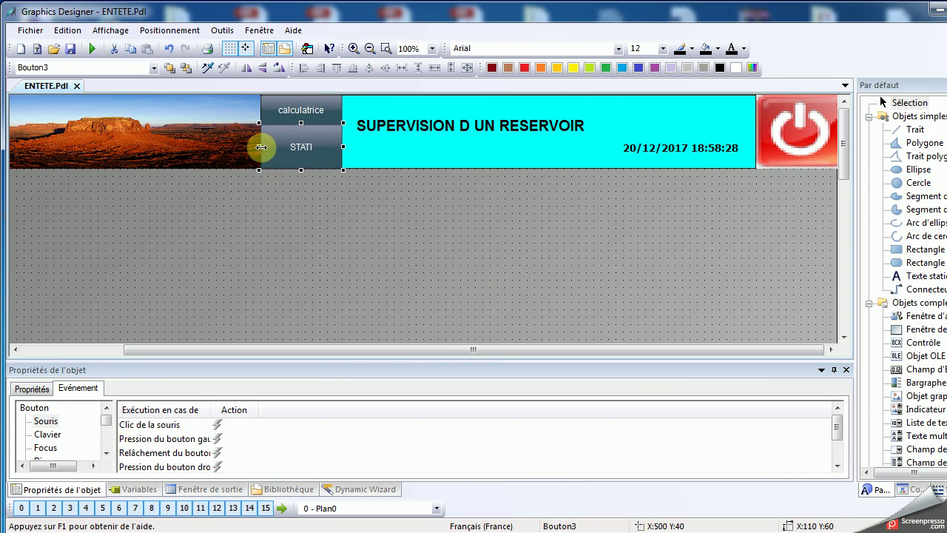
{"action": "left_click_drag", "start_coordinate": [302, 123], "coordinate": [302, 130]}
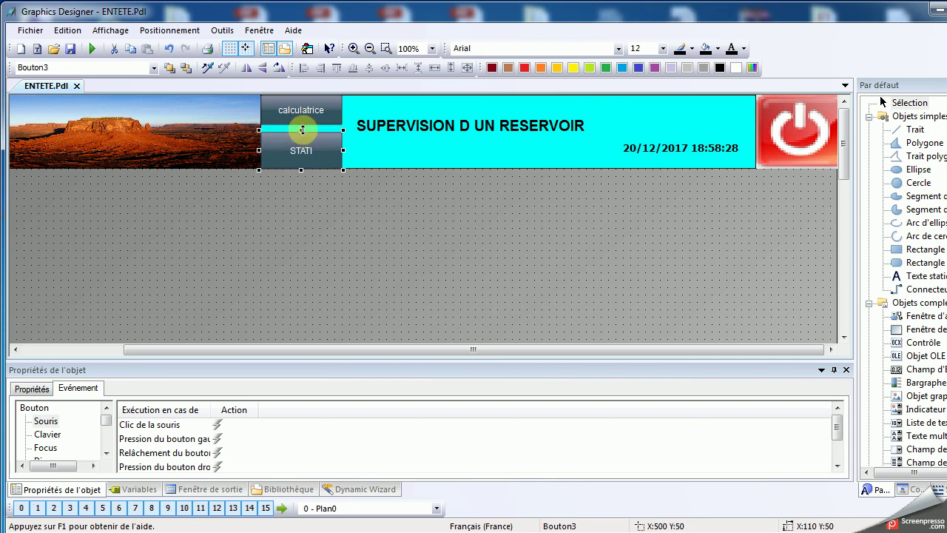
{"action": "left_click", "coordinate": [300, 122]}
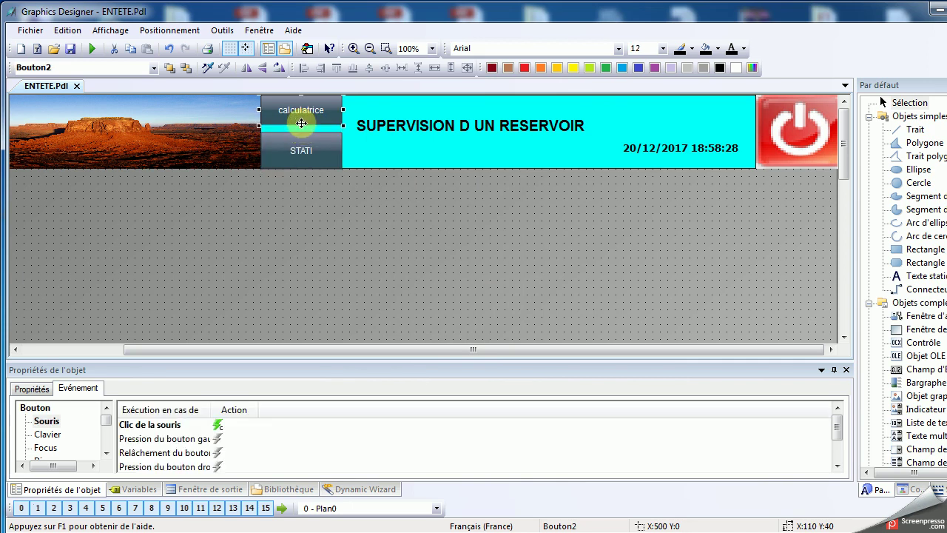
{"action": "left_click_drag", "start_coordinate": [301, 127], "coordinate": [302, 130]}
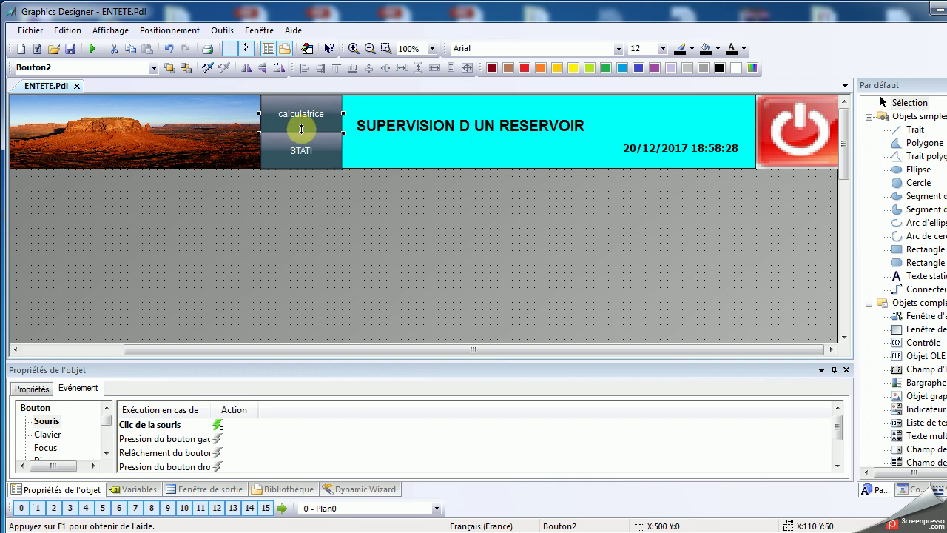
Create a VBS action on the STATI button's mouse click event and declare the variable with "Dim progrmme"
{"action": "left_click", "coordinate": [302, 147]}
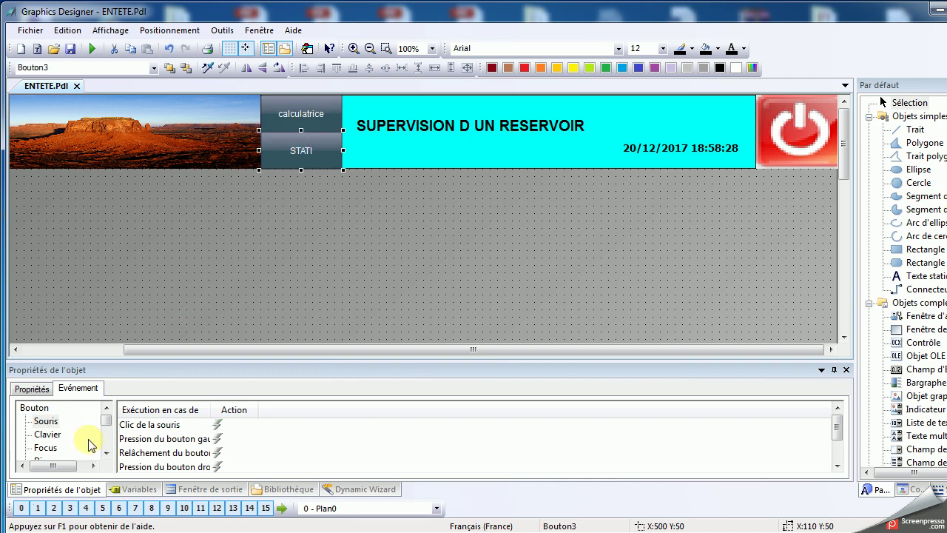
{"action": "left_click", "coordinate": [216, 428]}
{"action": "right_click", "coordinate": [217, 429]}
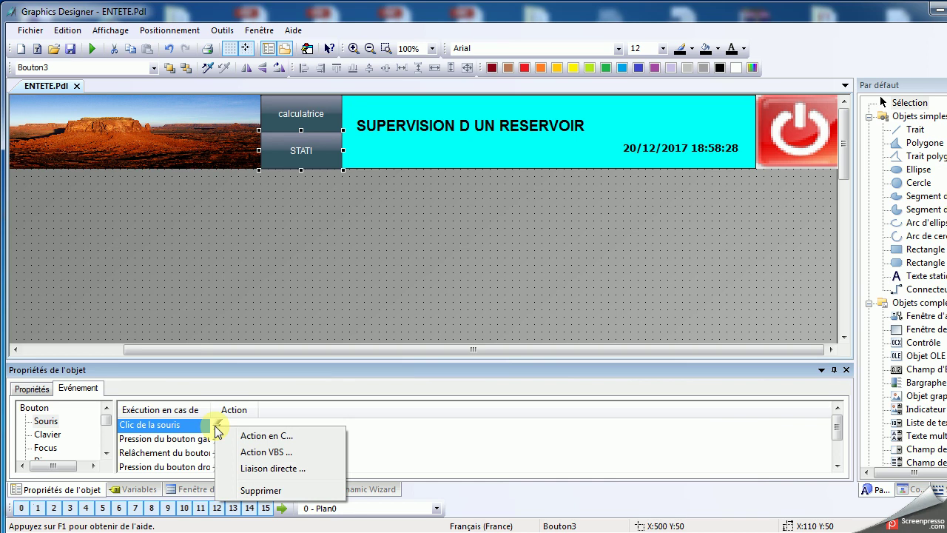
{"action": "left_click", "coordinate": [249, 452]}
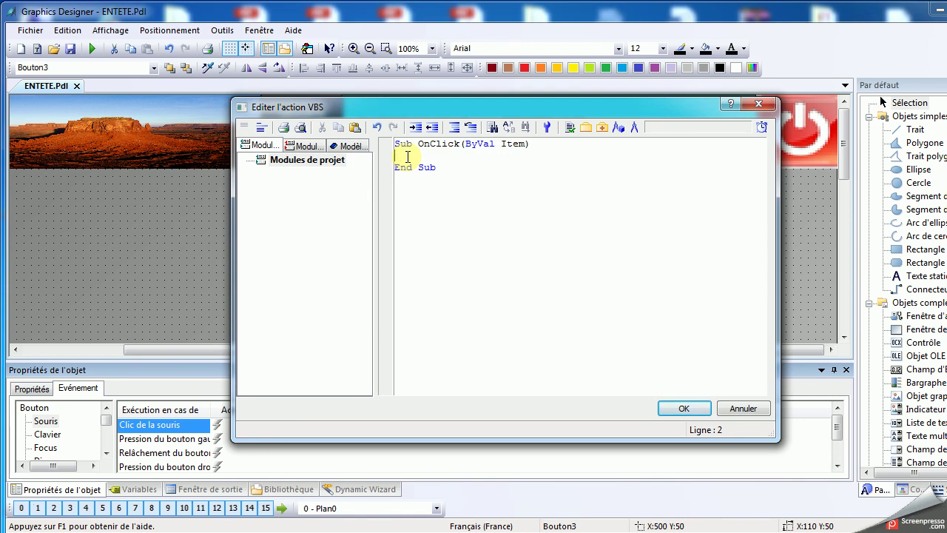
{"action": "type", "text": "m "}
{"action": "type", "text": "var"}
{"action": "key", "text": "BackSpace"}
{"action": "key", "text": "BackSpace"}
{"action": "key", "text": "BackSpace"}
{"action": "type", "text": "progrmme"}
Begin a second code line that assigns the object: Set programme=Createobject("
{"action": "key", "text": "Return"}
{"action": "type", "text": "set programm"}
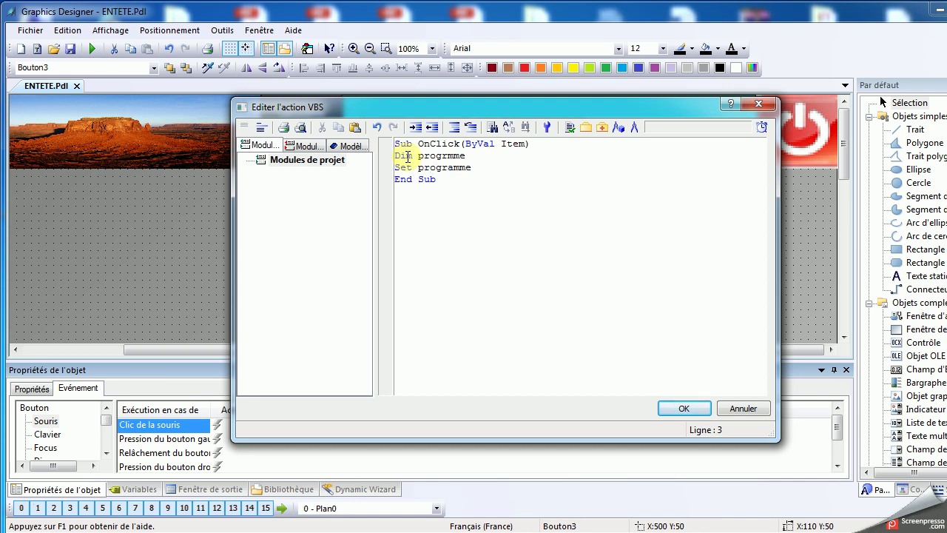
{"action": "type", "text": "e"}
{"action": "type", "text": "="}
{"action": "type", "text": "creat"}
{"action": "type", "text": "e"}
{"action": "type", "text": "ob"}
{"action": "key", "text": "BackSpace"}
{"action": "type", "text": "jec "}
{"action": "type", "text": "(\""}
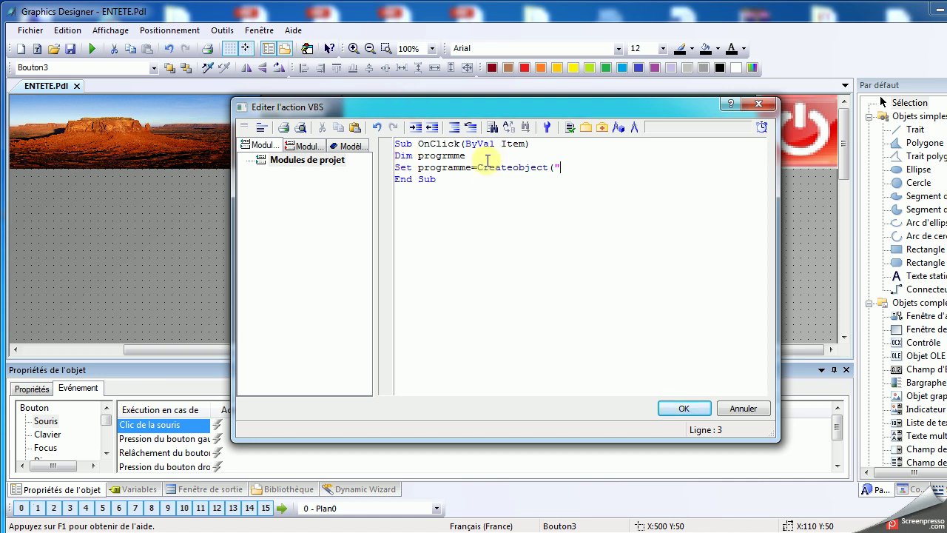
Open the include Word document from the desktop, check the CreateObject argument in its VBS example, and return to the VBS action editor
{"action": "left_click_drag", "start_coordinate": [478, 167], "coordinate": [550, 166]}
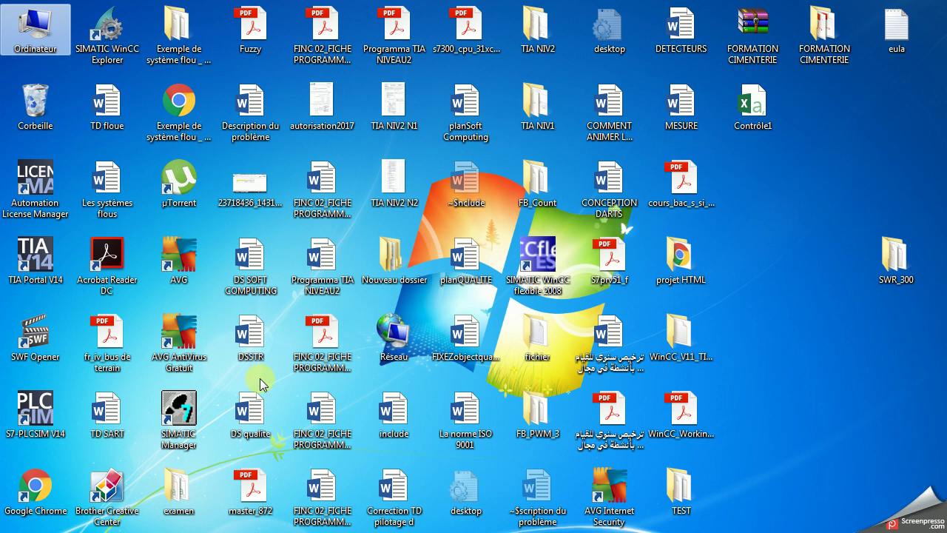
{"action": "left_click", "coordinate": [263, 280]}
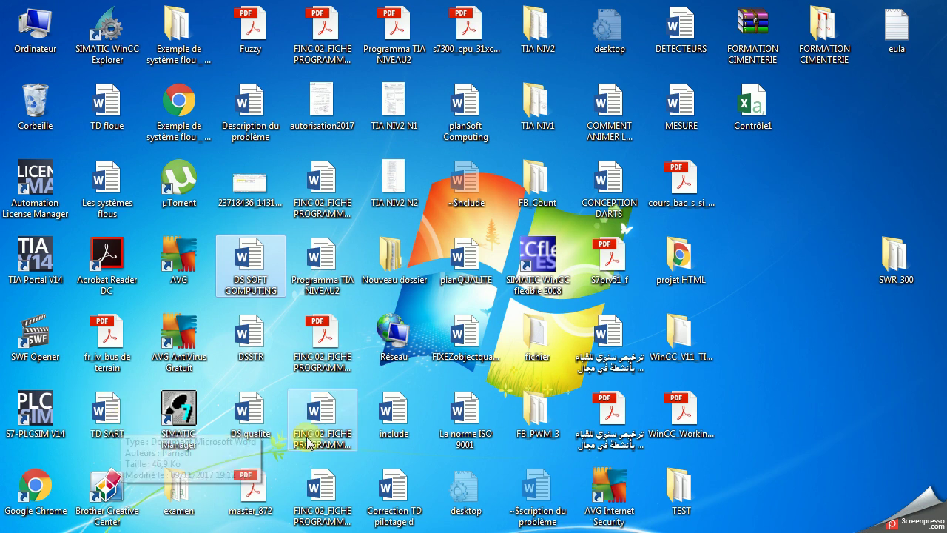
{"action": "left_click", "coordinate": [416, 412]}
{"action": "double_click", "coordinate": [416, 412]}
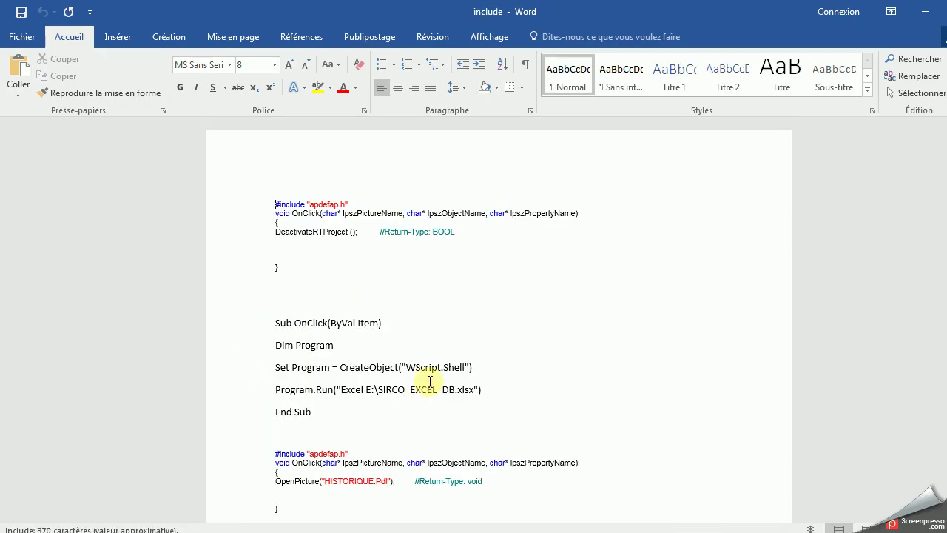
{"action": "left_click", "coordinate": [409, 369]}
{"action": "left_click", "coordinate": [471, 368]}
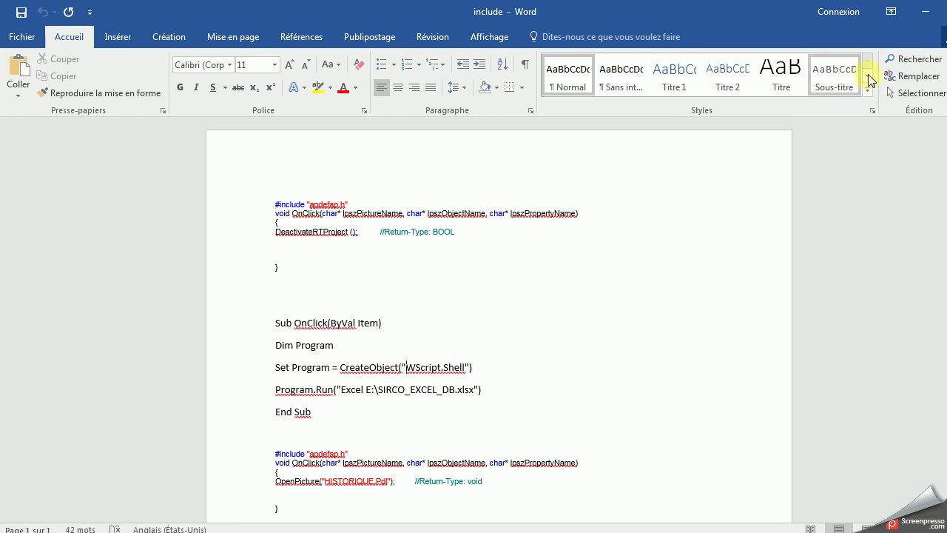
{"action": "left_click", "coordinate": [925, 11]}
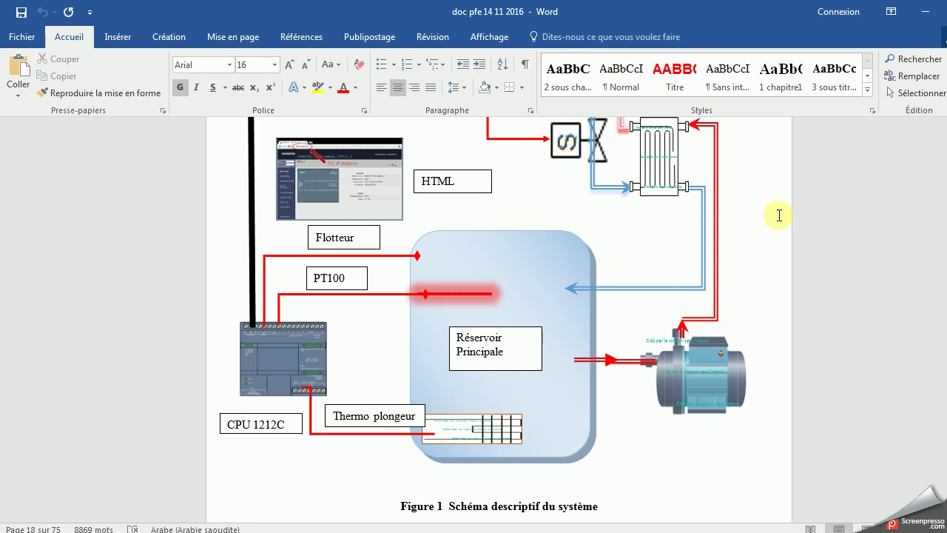
{"action": "left_click", "coordinate": [924, 11]}
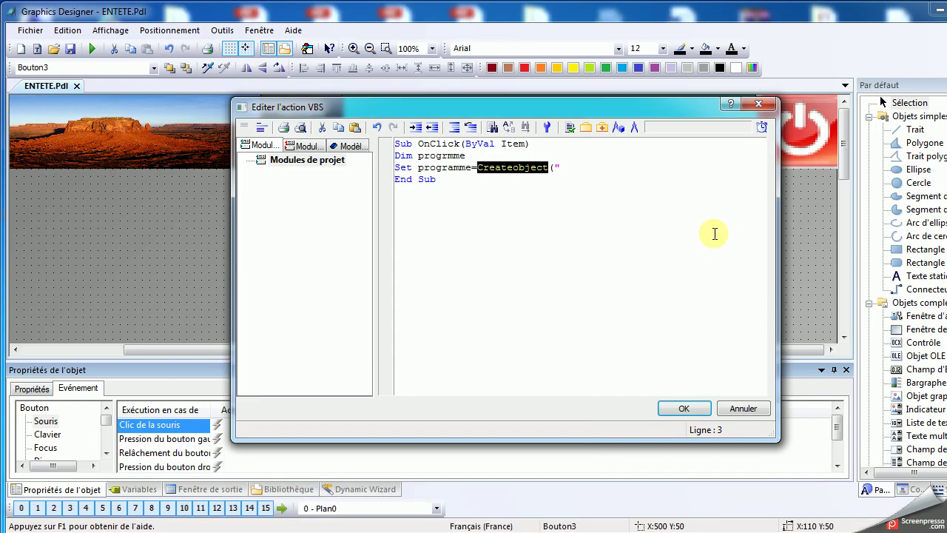
Complete the Createobject call with the argument "wscript.shell", and start a new line
{"action": "left_click", "coordinate": [571, 167]}
{"action": "type", "text": "wscr"}
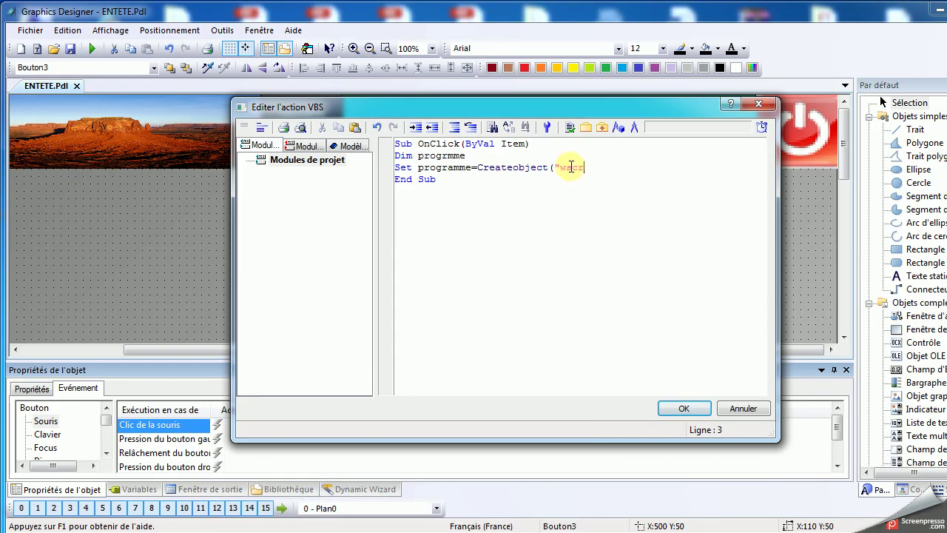
{"action": "type", "text": "ipt.shell\""}
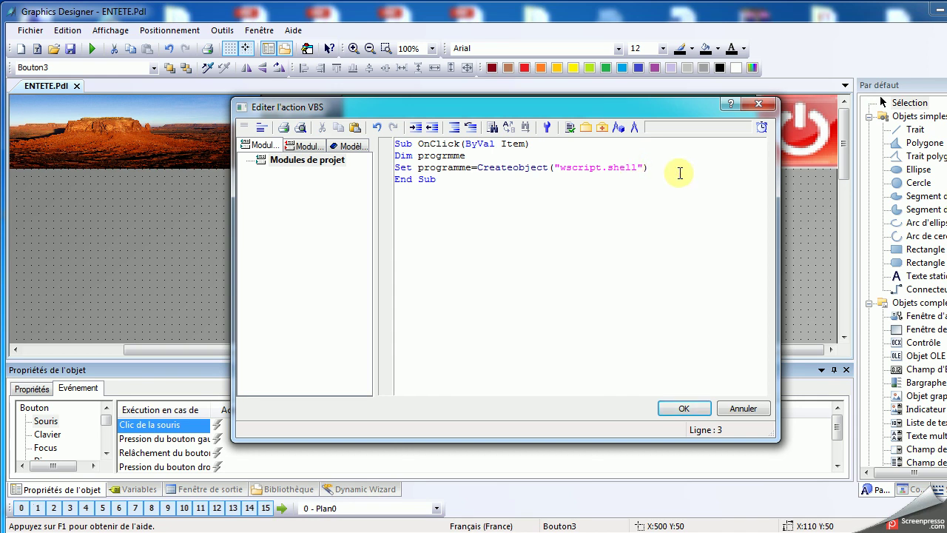
{"action": "key", "text": "Return"}
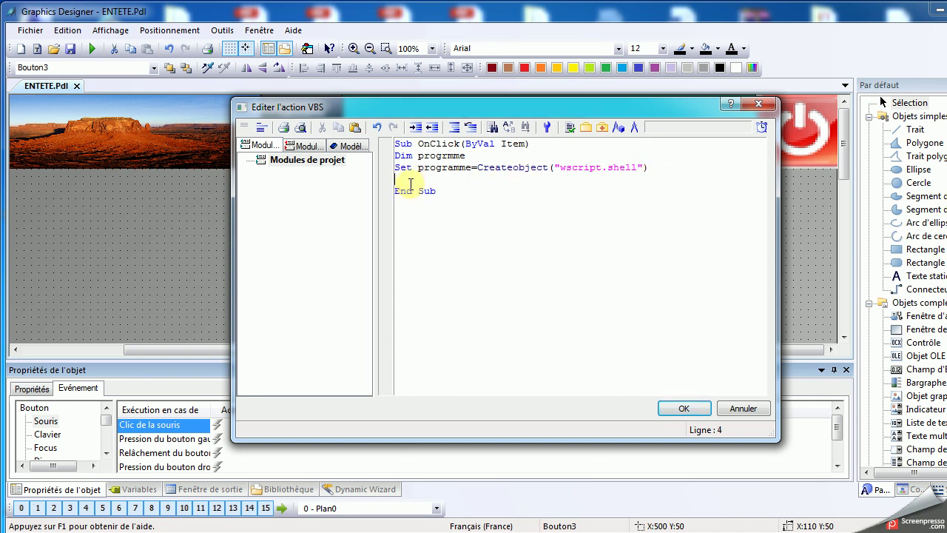
Add a line below the Set statement that calls the object's Run method, up to the opening quote: programme.Run("
{"action": "left_click_drag", "start_coordinate": [416, 168], "coordinate": [482, 167]}
{"action": "left_click_drag", "start_coordinate": [553, 167], "coordinate": [656, 160]}
{"action": "left_click", "coordinate": [657, 161]}
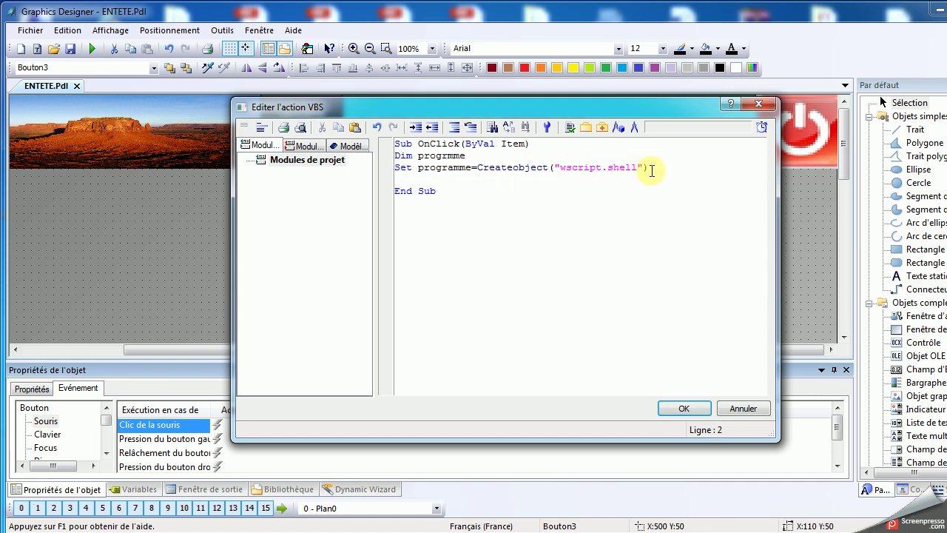
{"action": "key", "text": "Return"}
{"action": "type", "text": "progr"}
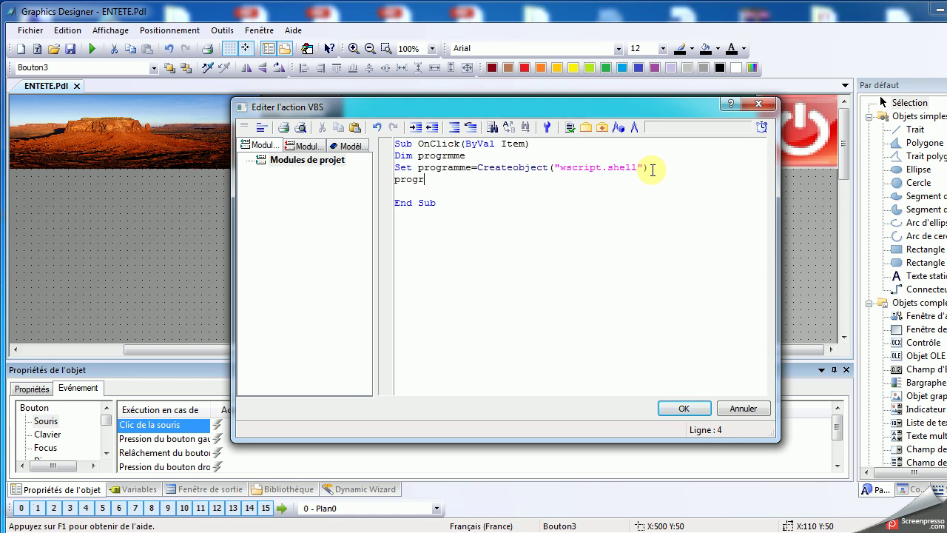
{"action": "type", "text": "amme?"}
{"action": "key", "text": "BackSpace"}
{"action": "type", "text": "."}
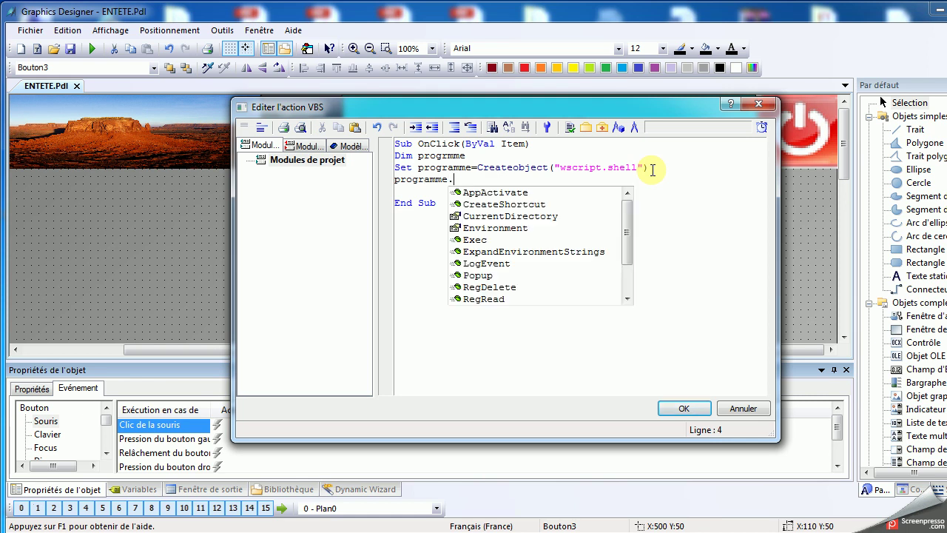
{"action": "type", "text": "run"}
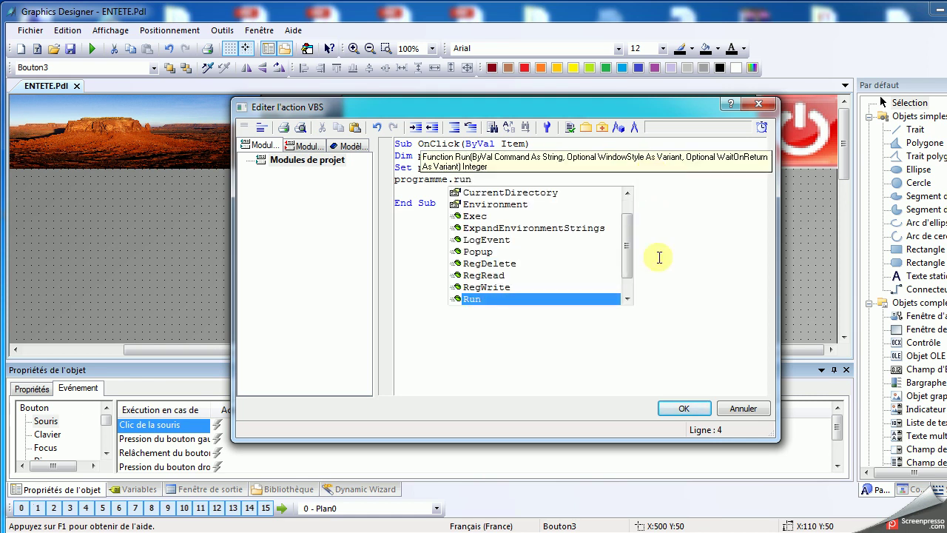
{"action": "double_click", "coordinate": [465, 300]}
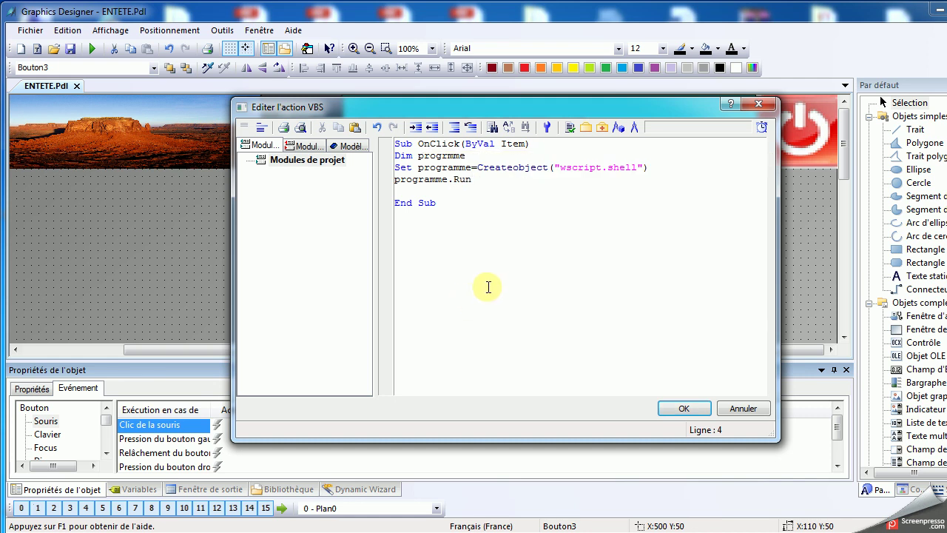
{"action": "type", "text": "("}
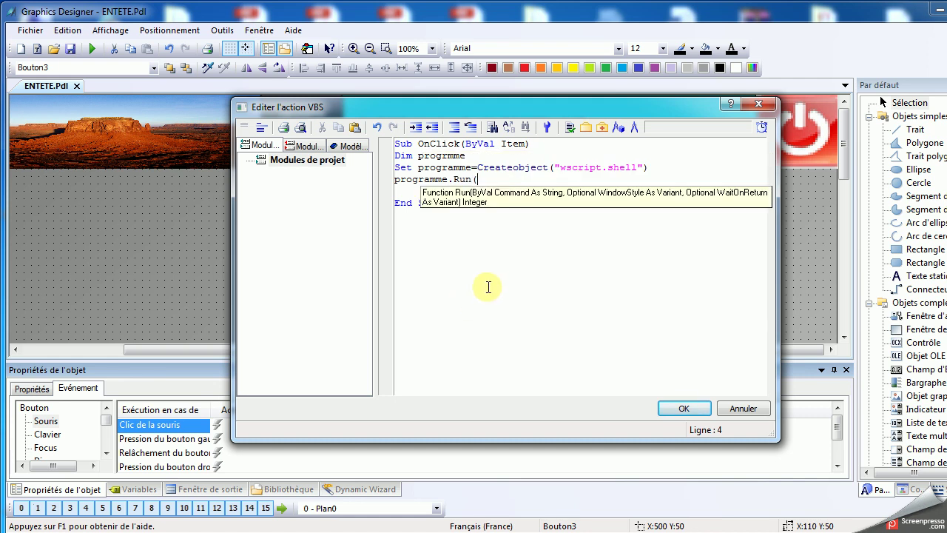
{"action": "type", "text": "\""}
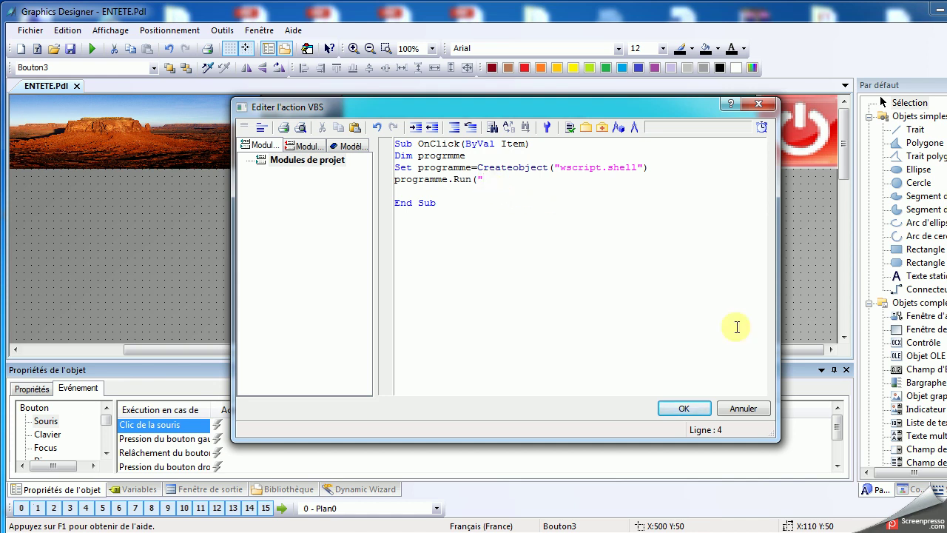
Open the FORMATION CIMENTERIE folder on the desktop, copy its full path, check the profitrace file name, and return to the VBS action editor
{"action": "key", "text": "super+d"}
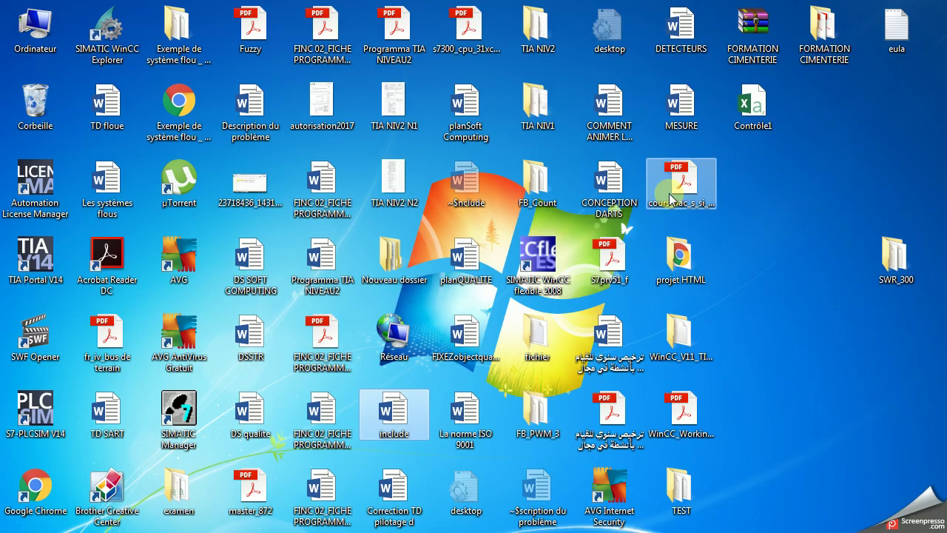
{"action": "double_click", "coordinate": [832, 57]}
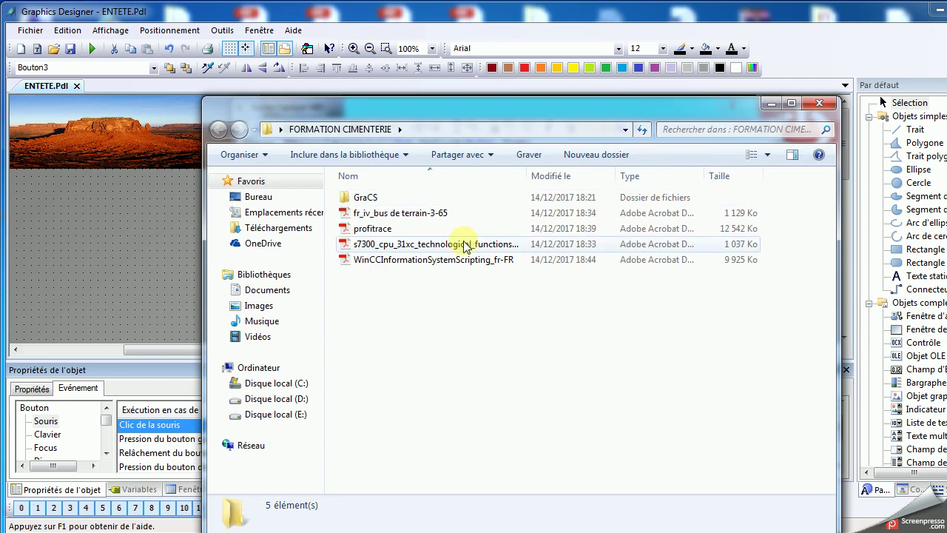
{"action": "left_click", "coordinate": [387, 246]}
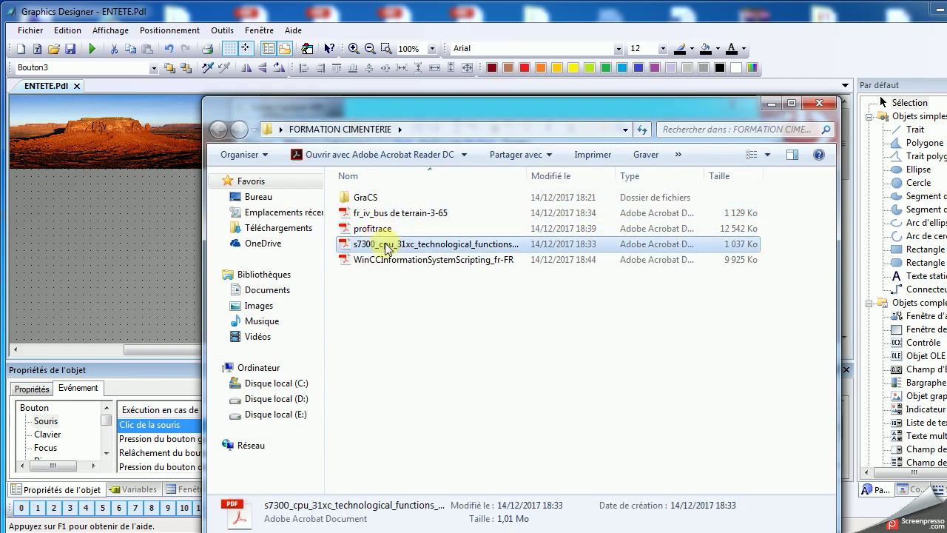
{"action": "left_click", "coordinate": [416, 263]}
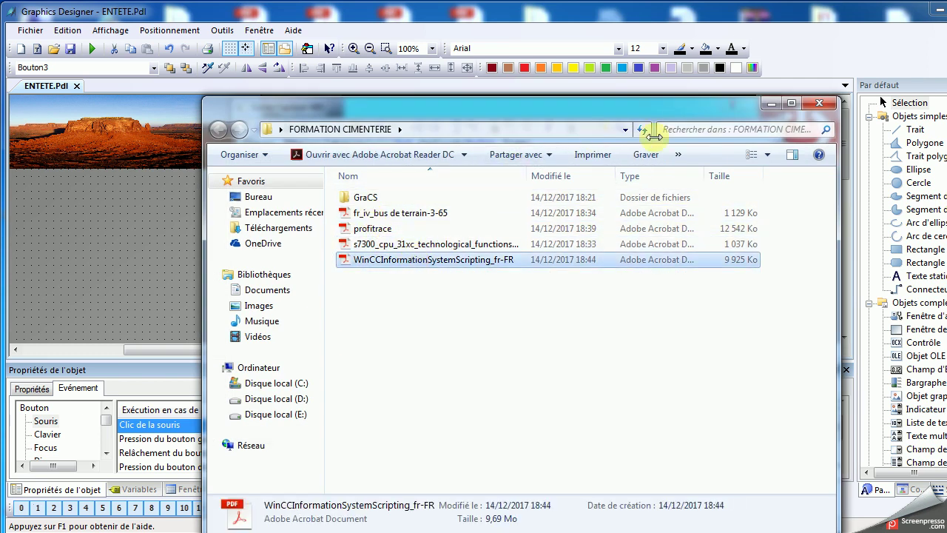
{"action": "left_click", "coordinate": [469, 130]}
{"action": "key", "text": "ctrl+c"}
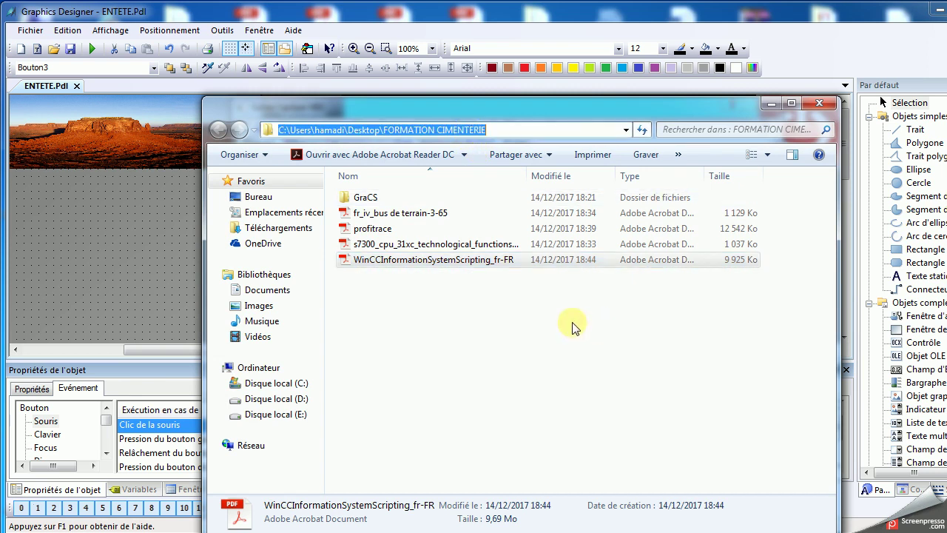
{"action": "left_click", "coordinate": [384, 231]}
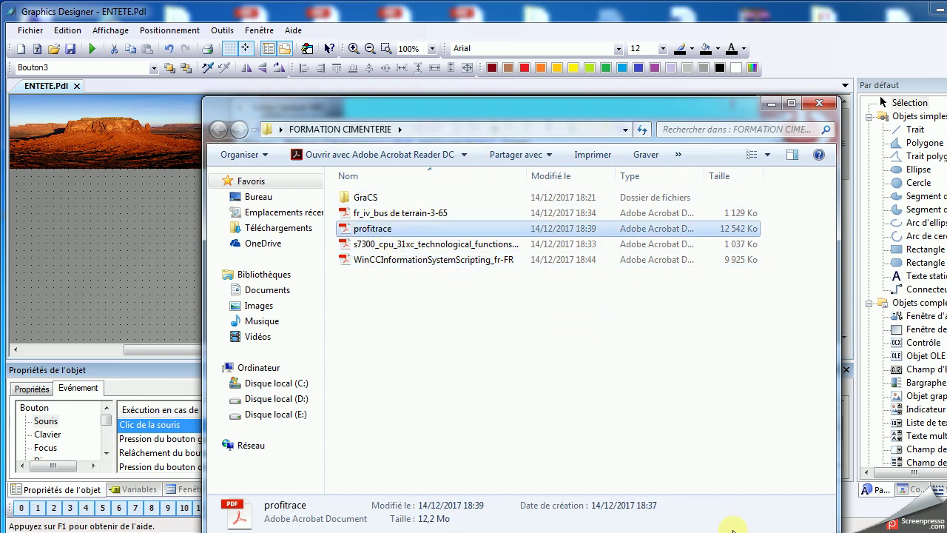
{"action": "key", "text": "alt+Tab"}
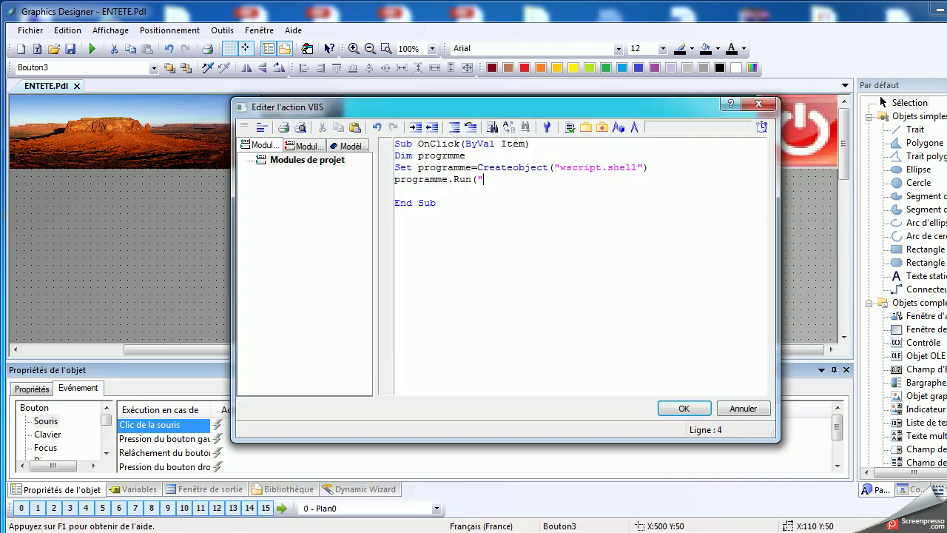
Complete the Run call with the copied FORMATION CIMENTERIE folder path followed by \profitrace.pdf"), and accept the VBS action
{"action": "key", "text": "ctrl+v"}
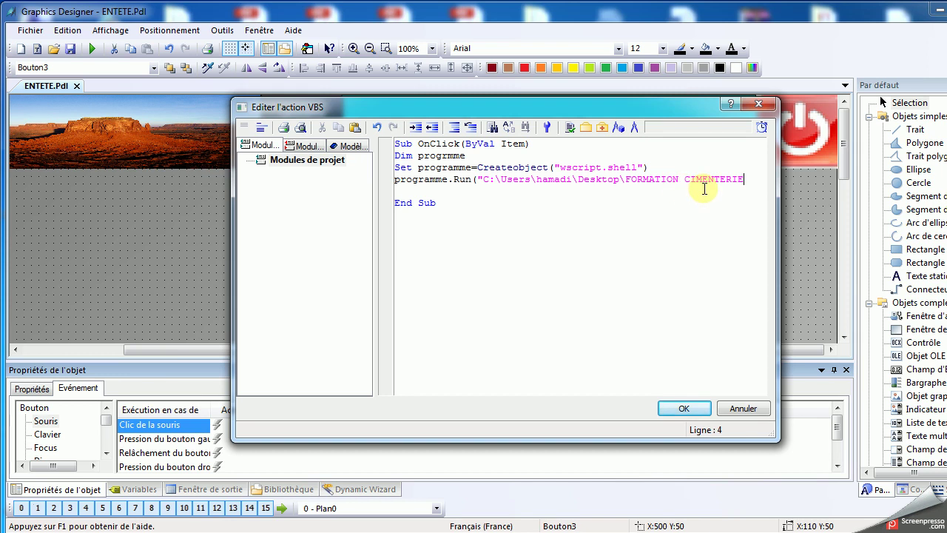
{"action": "type", "text": "\\"}
{"action": "type", "text": "profi"}
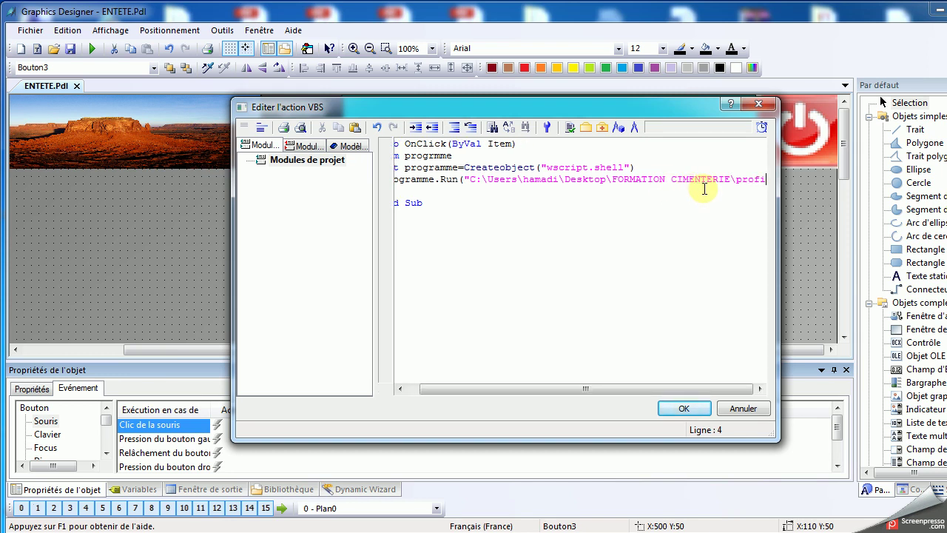
{"action": "type", "text": "trace"}
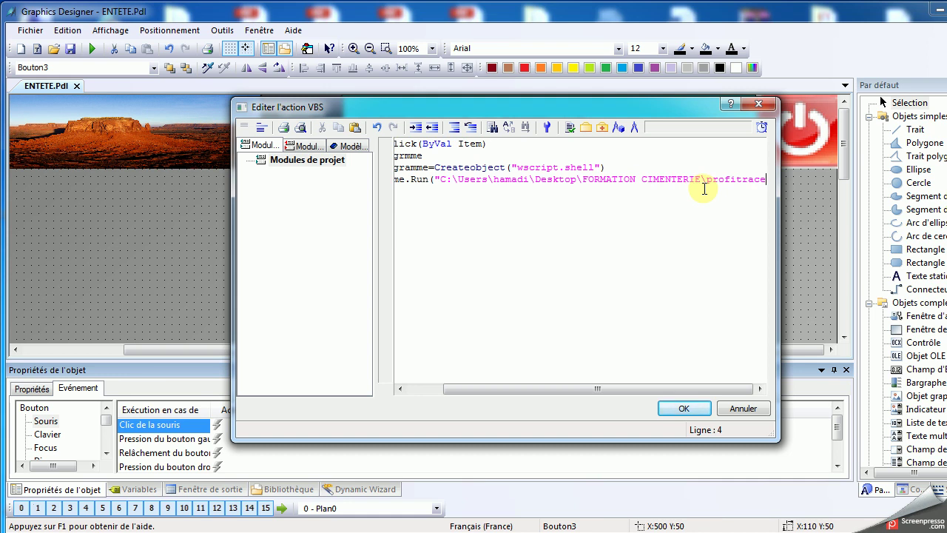
{"action": "type", "text": ".pdf"}
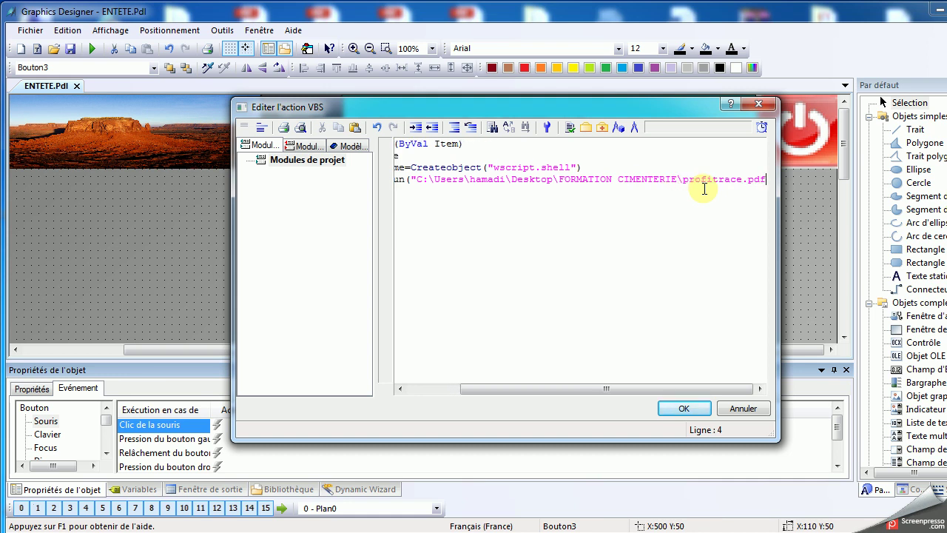
{"action": "type", "text": "\""}
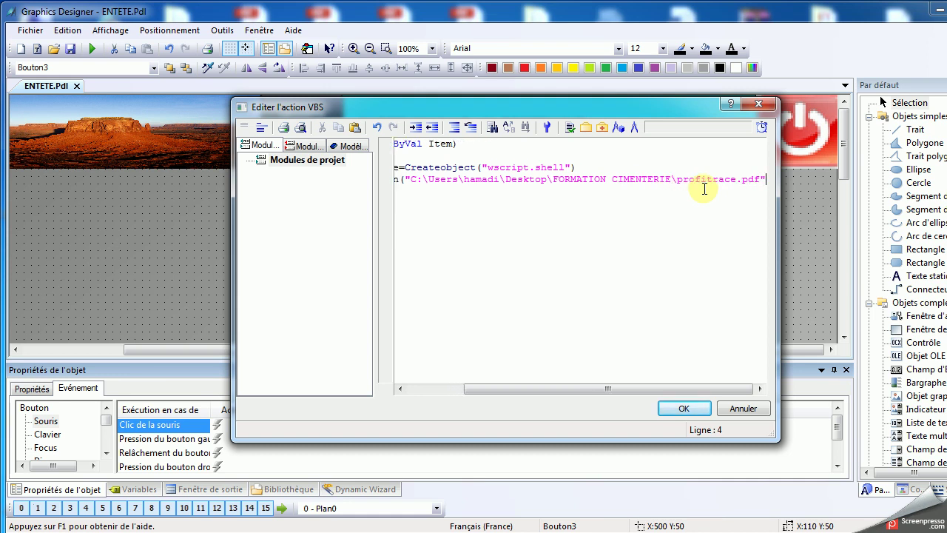
{"action": "type", "text": ")"}
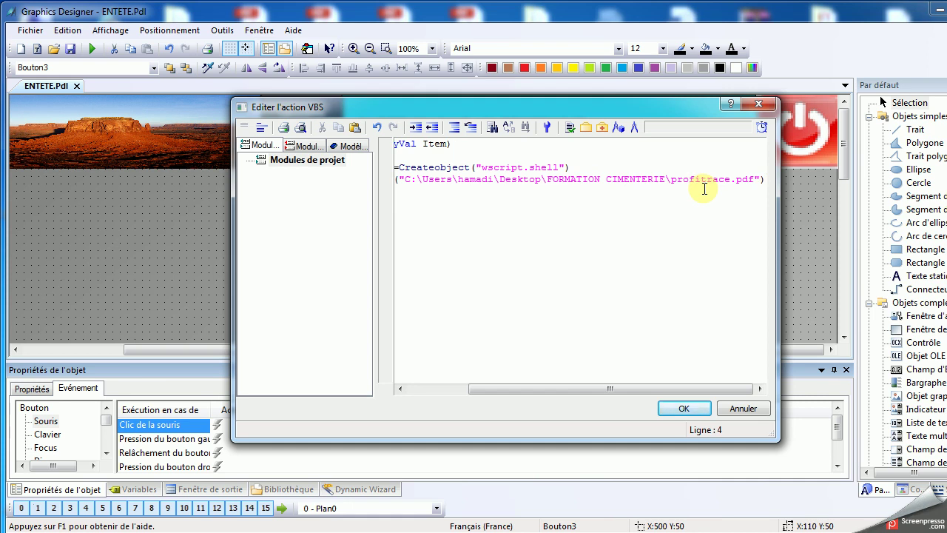
{"action": "left_click", "coordinate": [659, 409]}
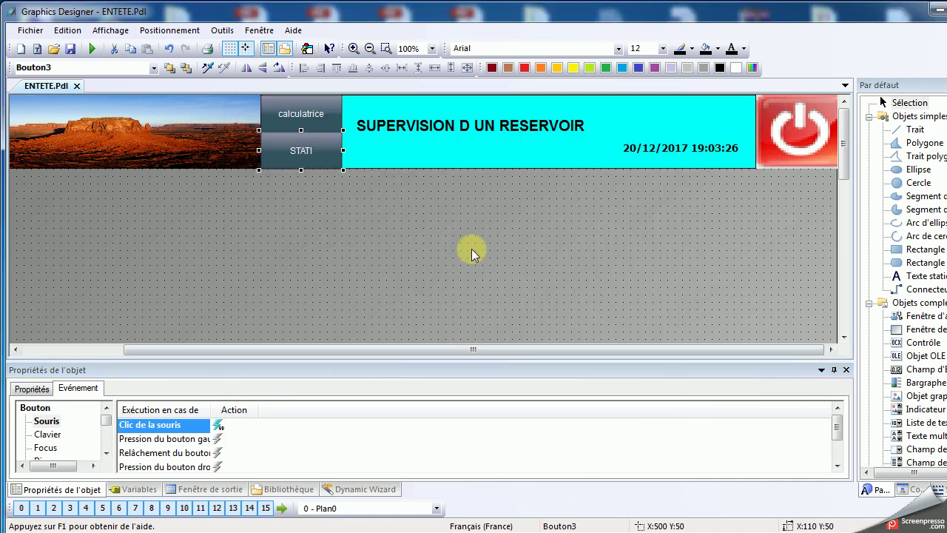
Set the view height (Hauteur de vue) of the ENTETE picture to 100 and save the picture
{"action": "left_click", "coordinate": [365, 205]}
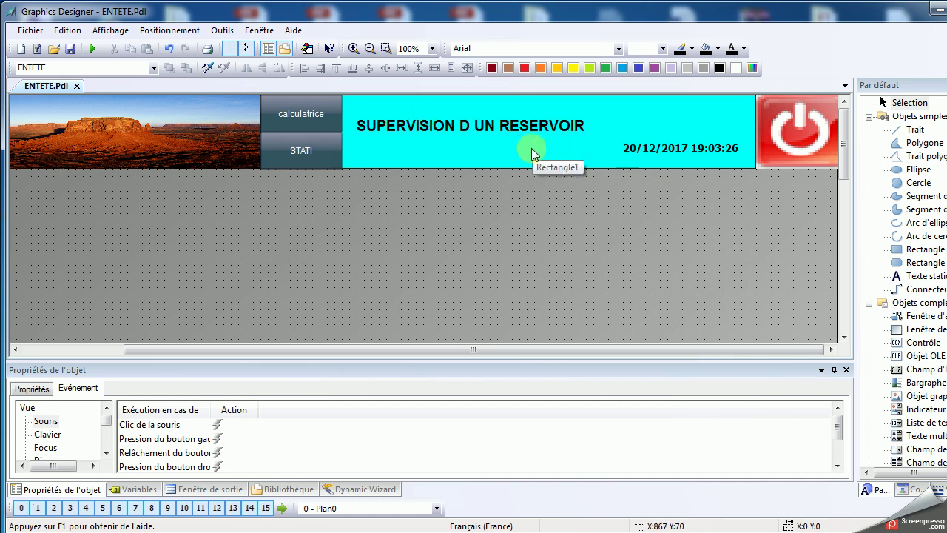
{"action": "right_click", "coordinate": [494, 205]}
{"action": "left_click", "coordinate": [437, 223]}
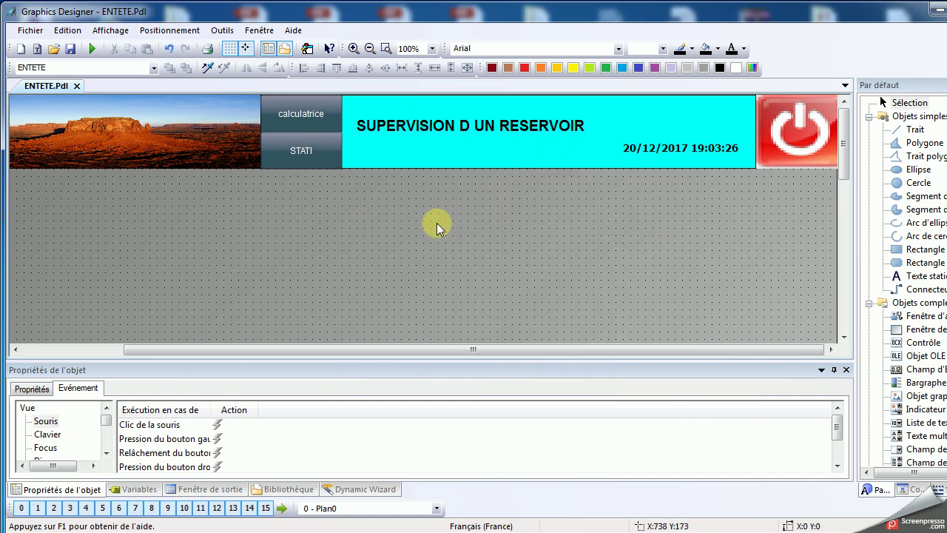
{"action": "left_click", "coordinate": [32, 388]}
{"action": "left_click", "coordinate": [55, 423]}
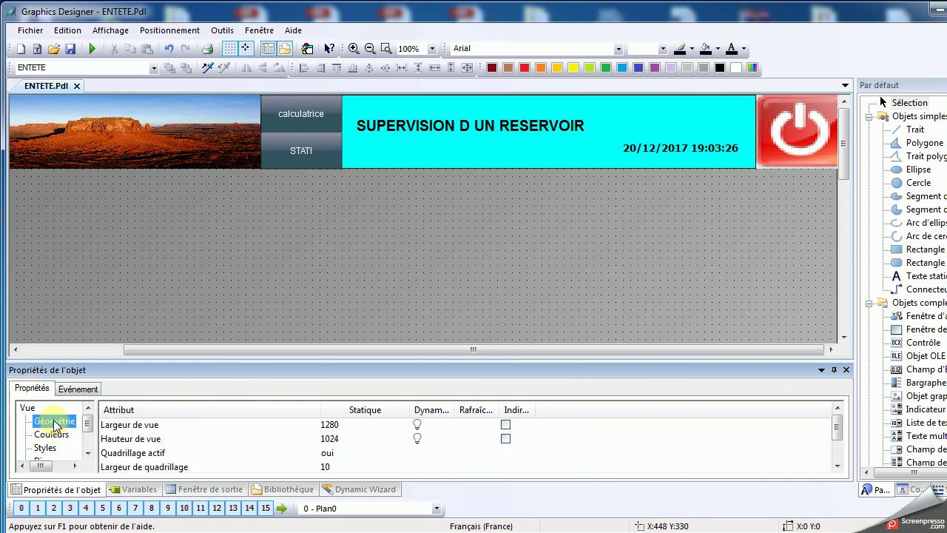
{"action": "double_click", "coordinate": [335, 439]}
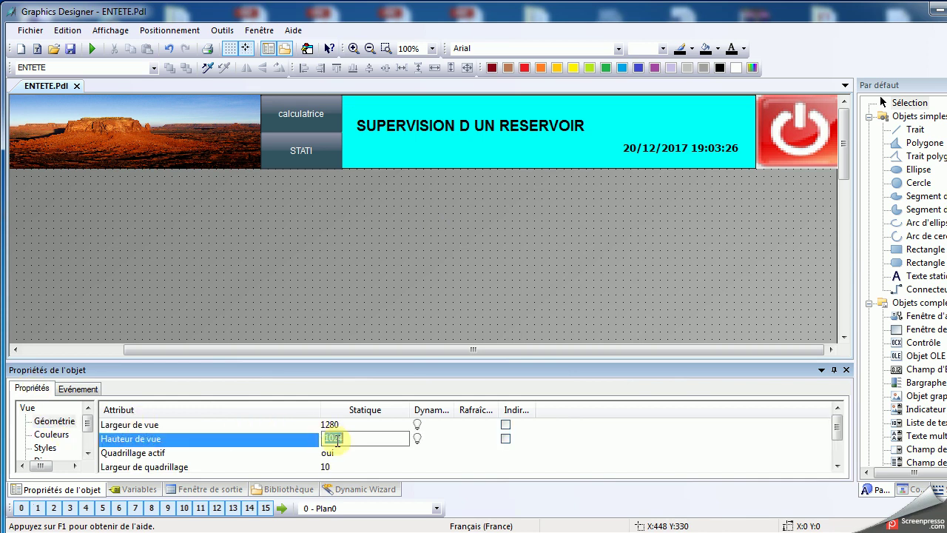
{"action": "type", "text": "&àà"}
{"action": "key", "text": "BackSpace"}
{"action": "key", "text": "BackSpace"}
{"action": "key", "text": "BackSpace"}
{"action": "type", "text": "100"}
{"action": "key", "text": "Return"}
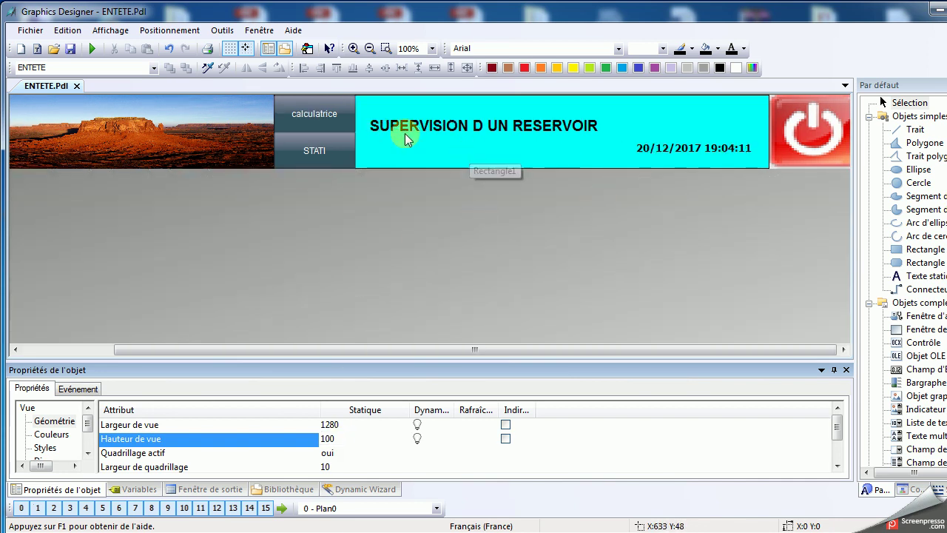
{"action": "left_click", "coordinate": [70, 48]}
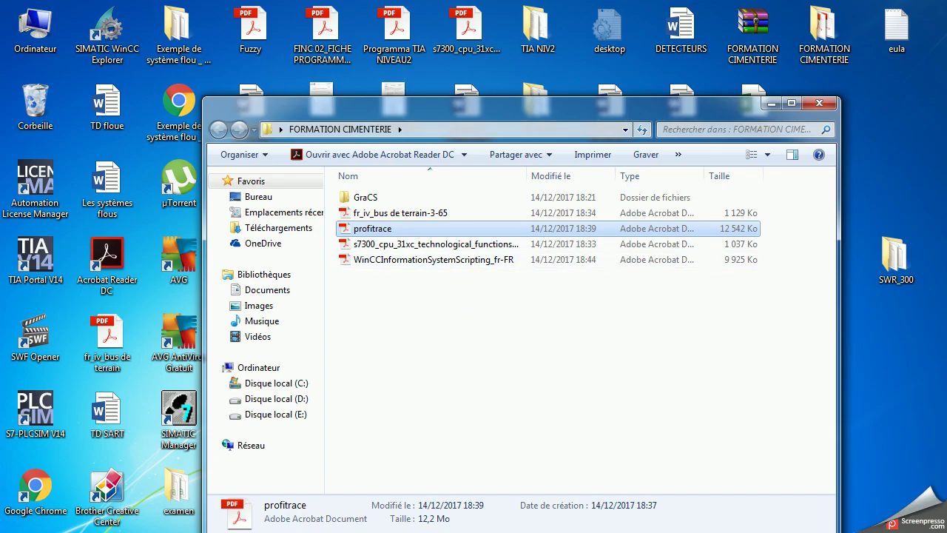
Switch to the WinCC project's picture list, open principale.Pdl for editing, and dismiss the startup tip
{"action": "key", "text": "alt+Tab"}
{"action": "double_click", "coordinate": [288, 82]}
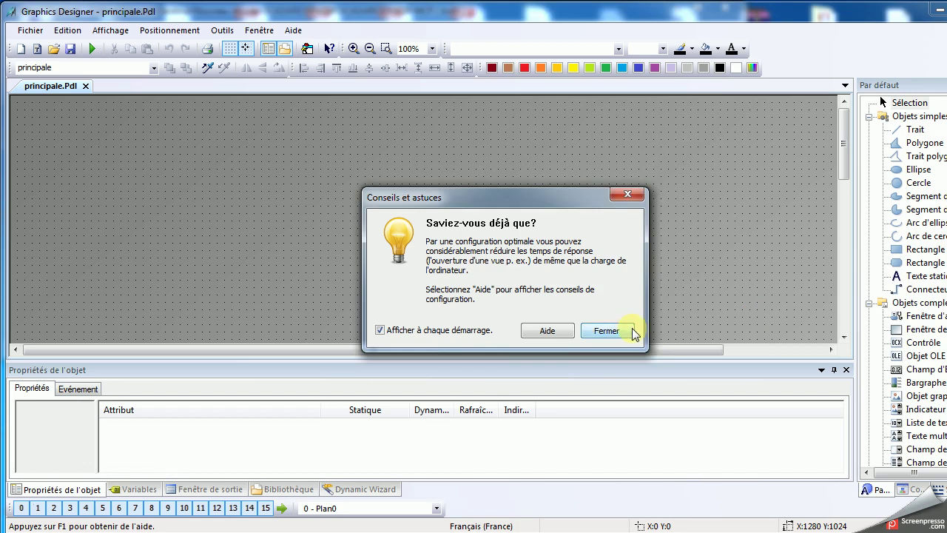
{"action": "left_click", "coordinate": [621, 331]}
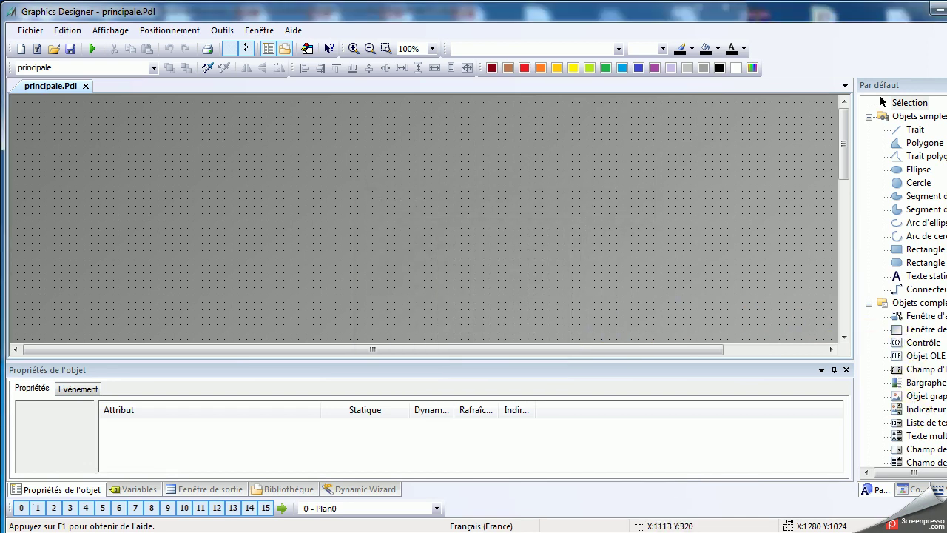
Draw a picture window (Fenêtre de vue) from the upper-left corner across the full width of principale.Pdl, about 1320 by 130
{"action": "scroll", "coordinate": [882, 102], "scroll_direction": "down", "scroll_amount": 2}
{"action": "scroll", "coordinate": [903, 281], "scroll_direction": "down", "scroll_amount": 3}
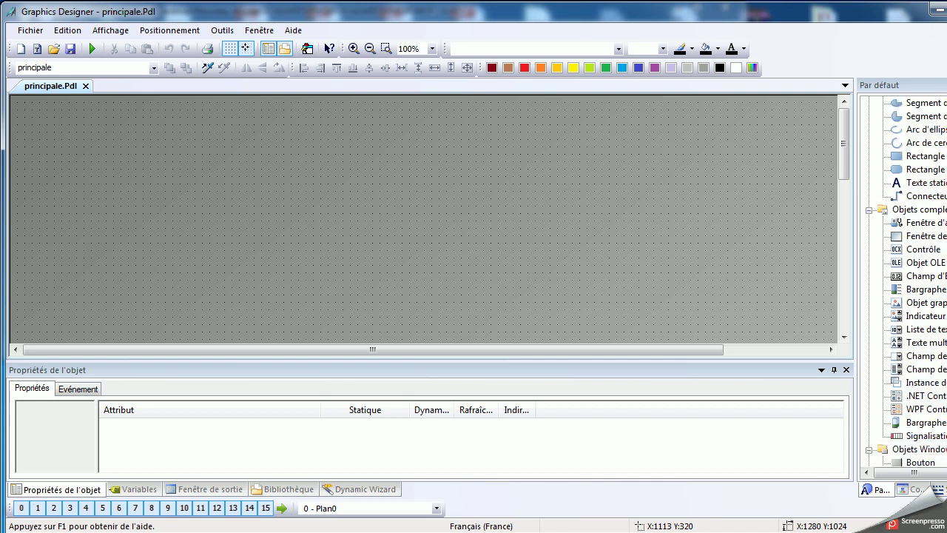
{"action": "left_click", "coordinate": [922, 236]}
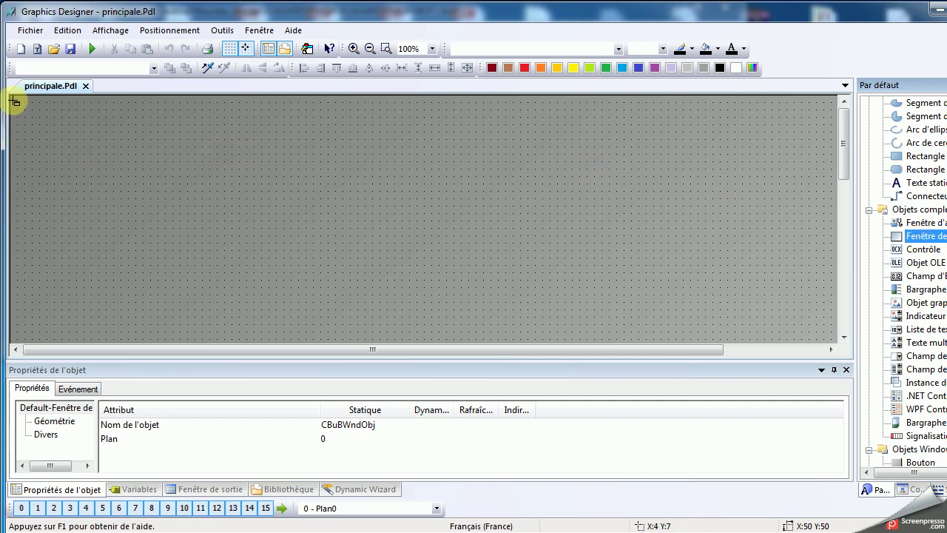
{"action": "mouse_move", "coordinate": [14, 98]}
{"action": "left_mouse_down"}
{"action": "mouse_move", "coordinate": [185, 152]}
{"action": "mouse_move", "coordinate": [497, 114]}
{"action": "mouse_move", "coordinate": [894, 195]}
{"action": "left_mouse_up"}
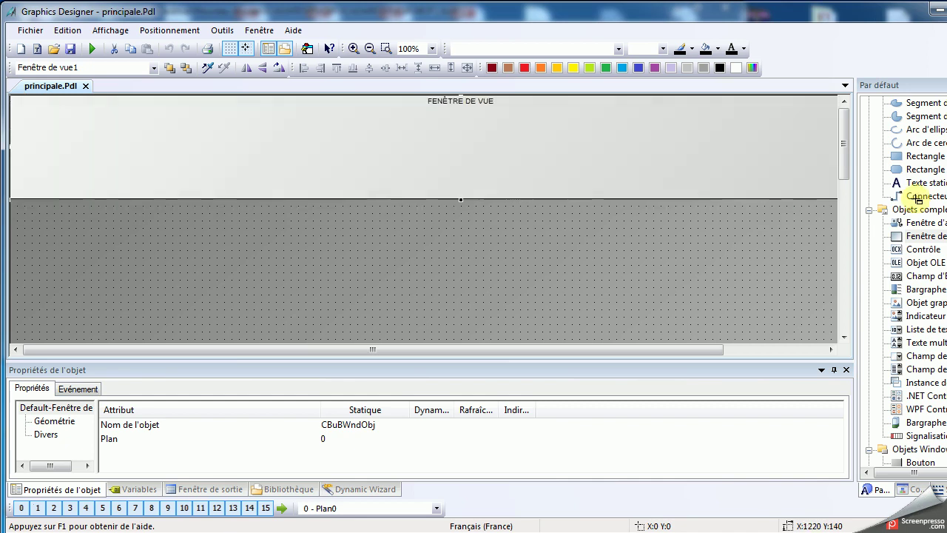
{"action": "left_click_drag", "start_coordinate": [702, 353], "coordinate": [390, 292]}
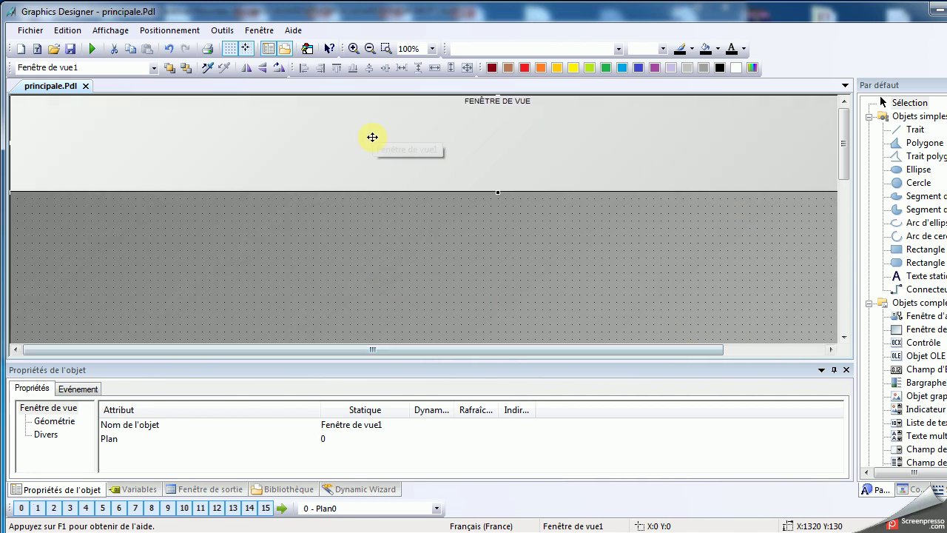
Set the height (Hauteur) of the picture window to 100
{"action": "left_click", "coordinate": [55, 421]}
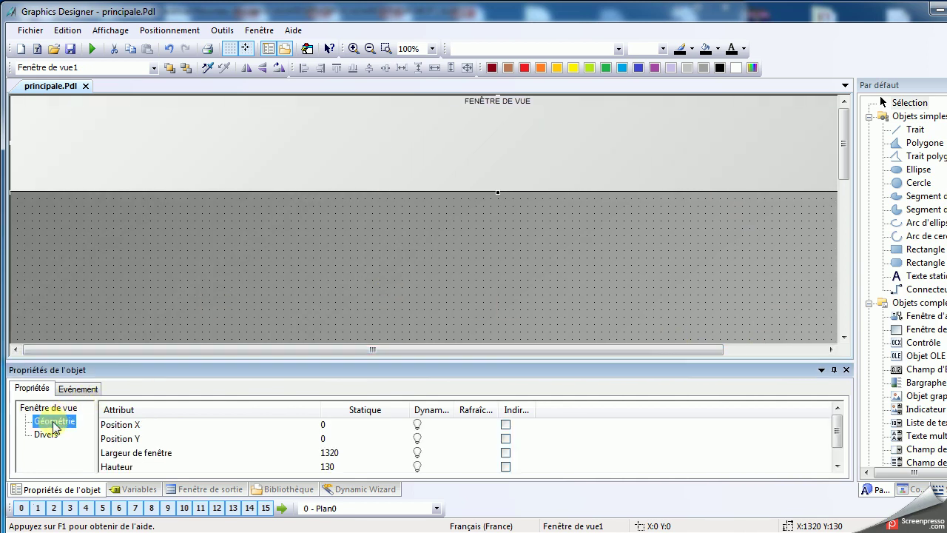
{"action": "double_click", "coordinate": [333, 466]}
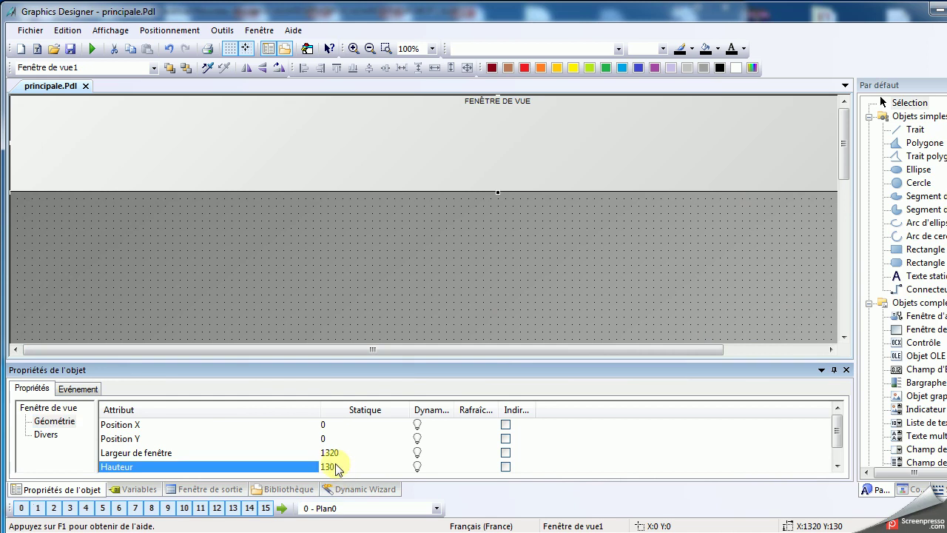
{"action": "type", "text": "100"}
{"action": "key", "text": "Return"}
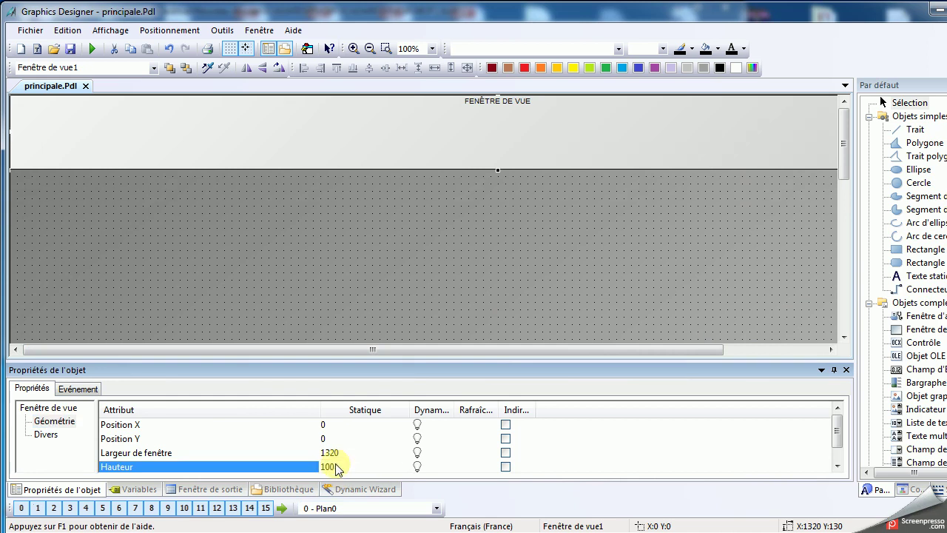
Set the picture window's view name (Nom de vue) to entete.pdl in its miscellaneous properties
{"action": "left_click", "coordinate": [45, 434]}
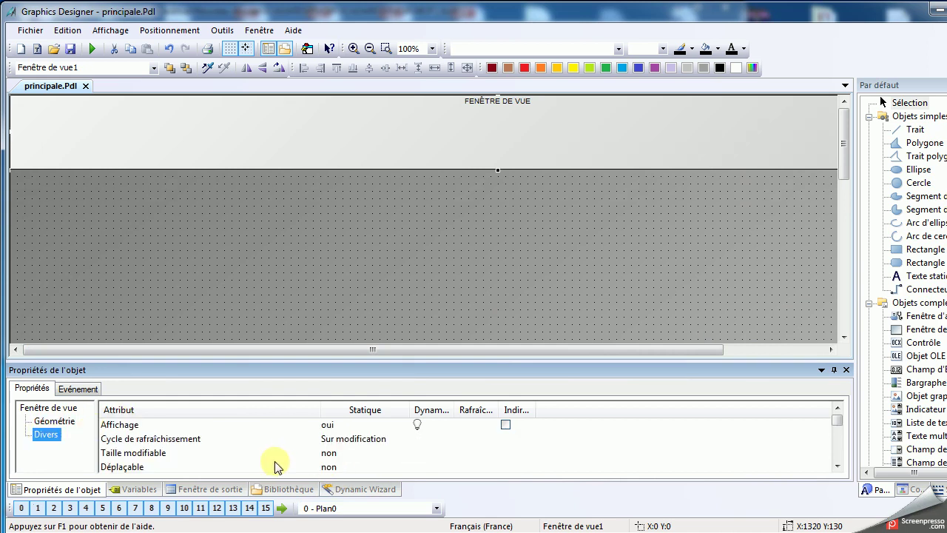
{"action": "left_click", "coordinate": [837, 466]}
{"action": "left_click", "coordinate": [837, 465]}
{"action": "left_click", "coordinate": [838, 466]}
{"action": "left_click", "coordinate": [837, 465]}
{"action": "left_click", "coordinate": [838, 466]}
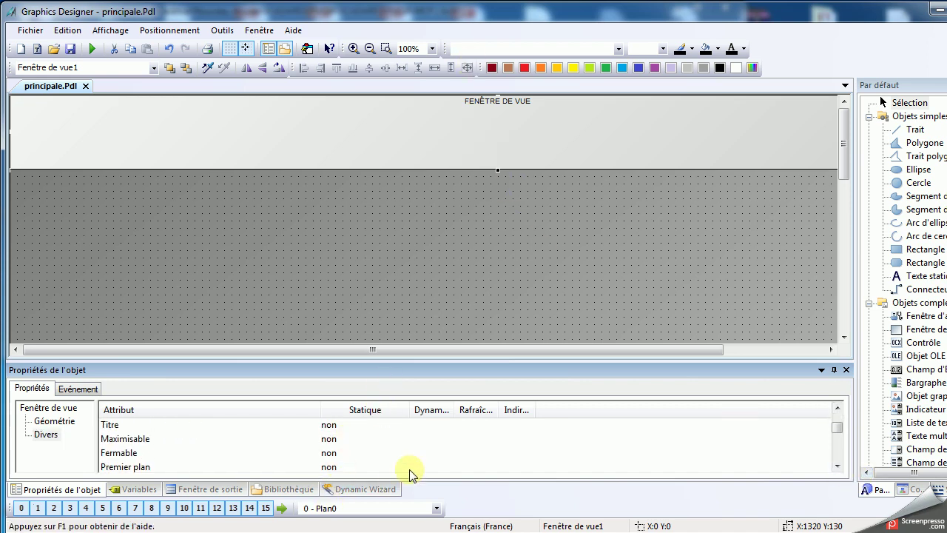
{"action": "left_click", "coordinate": [837, 466]}
{"action": "left_click", "coordinate": [837, 466]}
{"action": "left_click", "coordinate": [837, 465]}
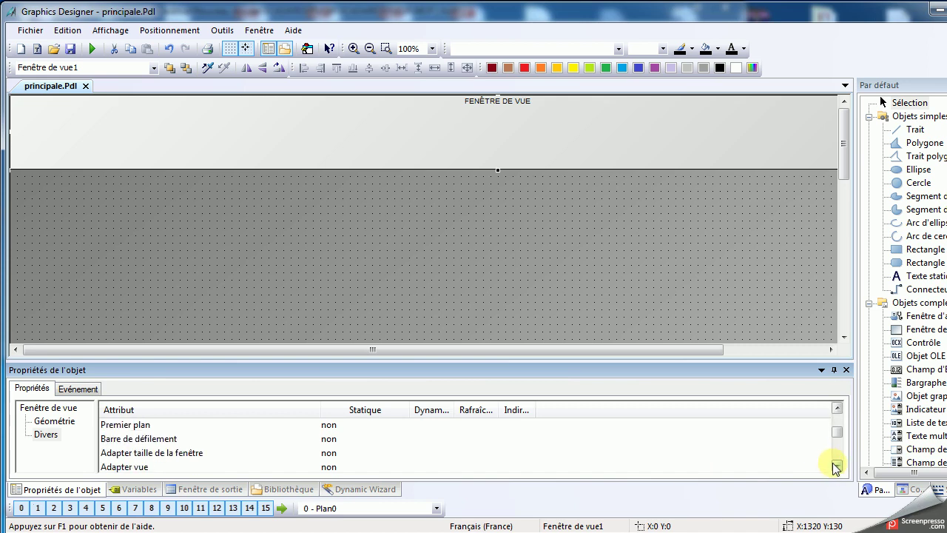
{"action": "left_click", "coordinate": [837, 465]}
{"action": "left_click", "coordinate": [837, 466]}
{"action": "double_click", "coordinate": [357, 455]}
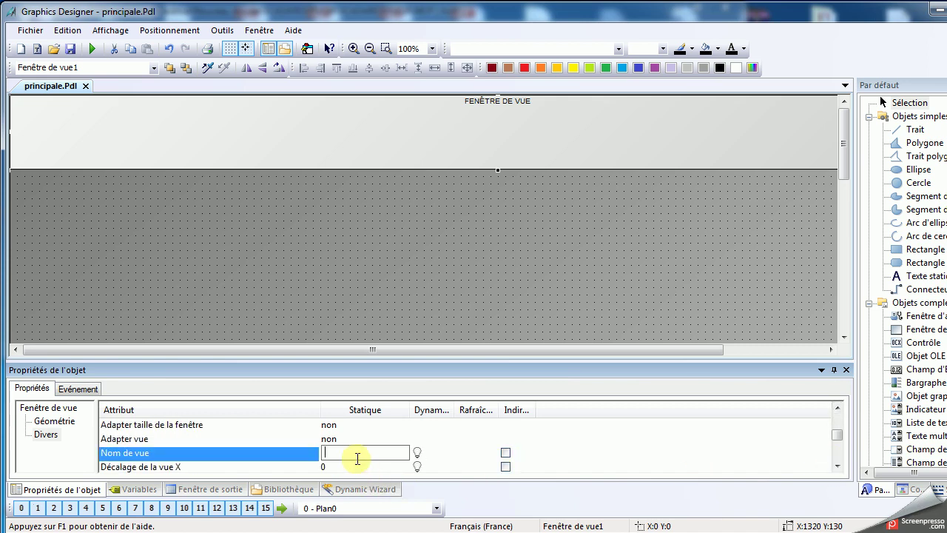
{"action": "type", "text": "e"}
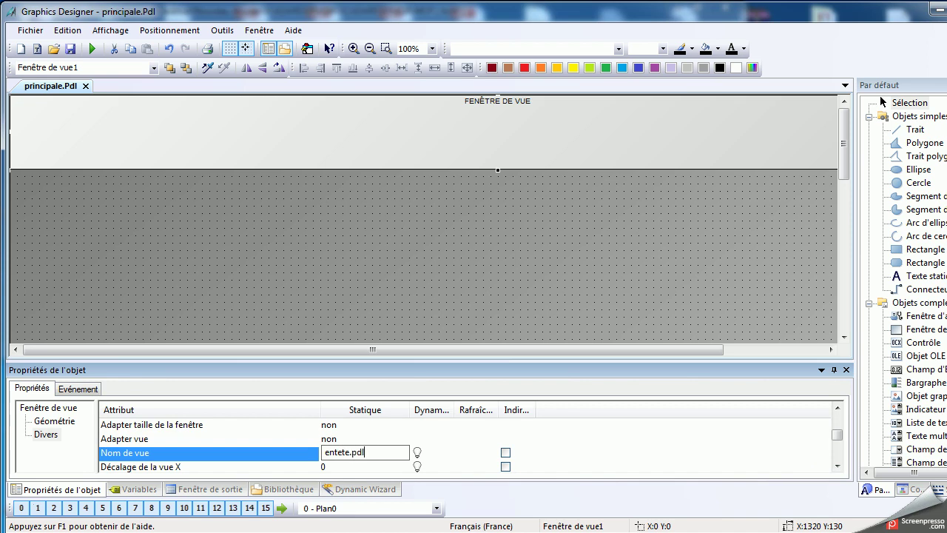
{"action": "type", "text": "ntete.pdl"}
{"action": "key", "text": "Return"}
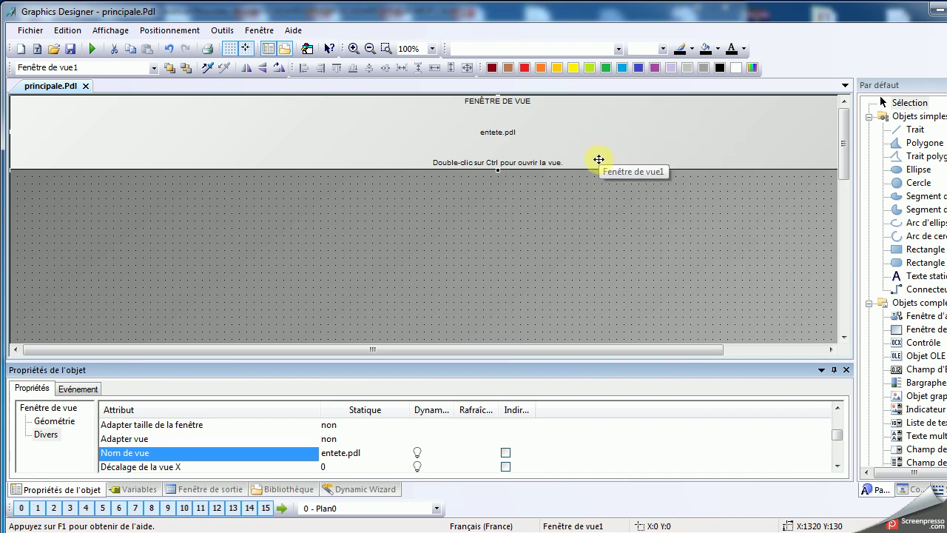
Run principale.Pdl in WinCC-Runtime, widen the runtime window to show the whole header, and minimize the Graphics Designer window behind it
{"action": "left_click", "coordinate": [623, 238]}
{"action": "left_click", "coordinate": [536, 133]}
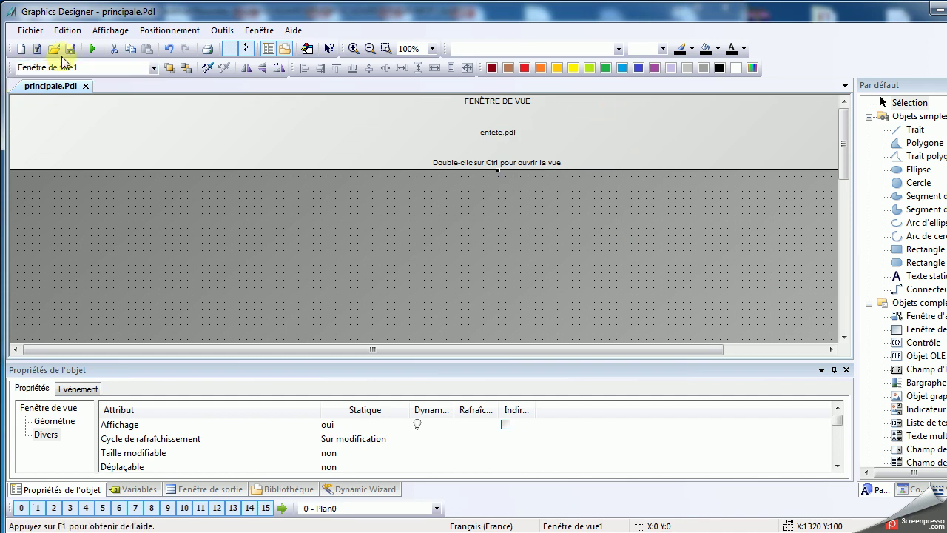
{"action": "key", "text": "Escape"}
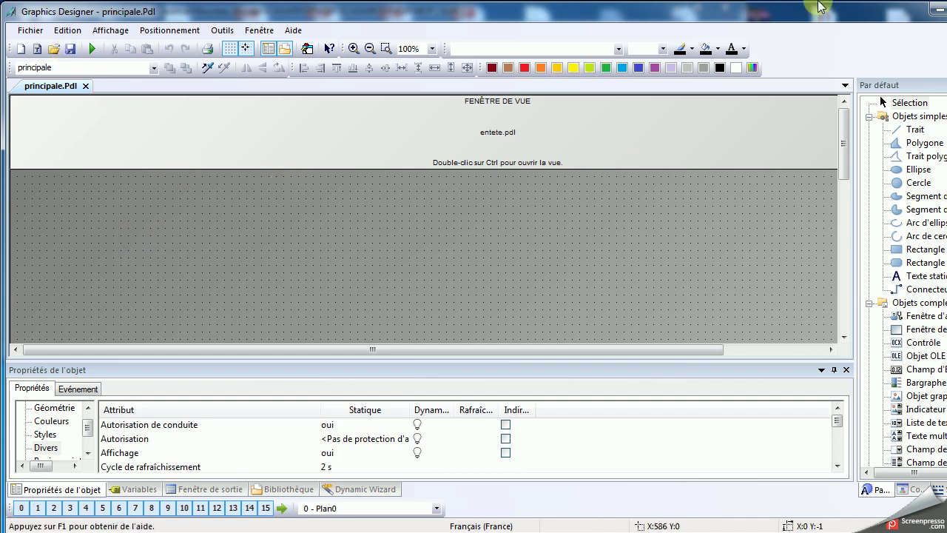
{"action": "left_click", "coordinate": [92, 48]}
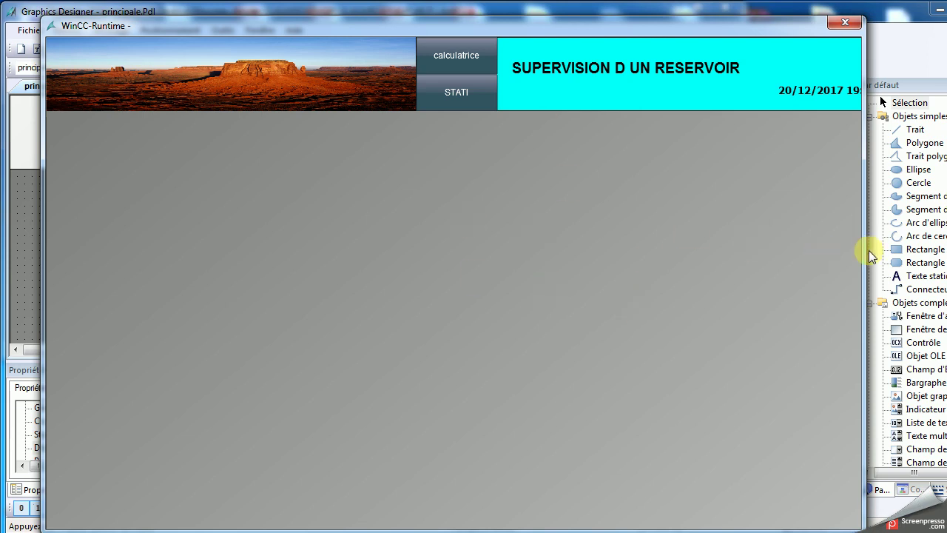
{"action": "left_click_drag", "start_coordinate": [864, 252], "coordinate": [946, 252]}
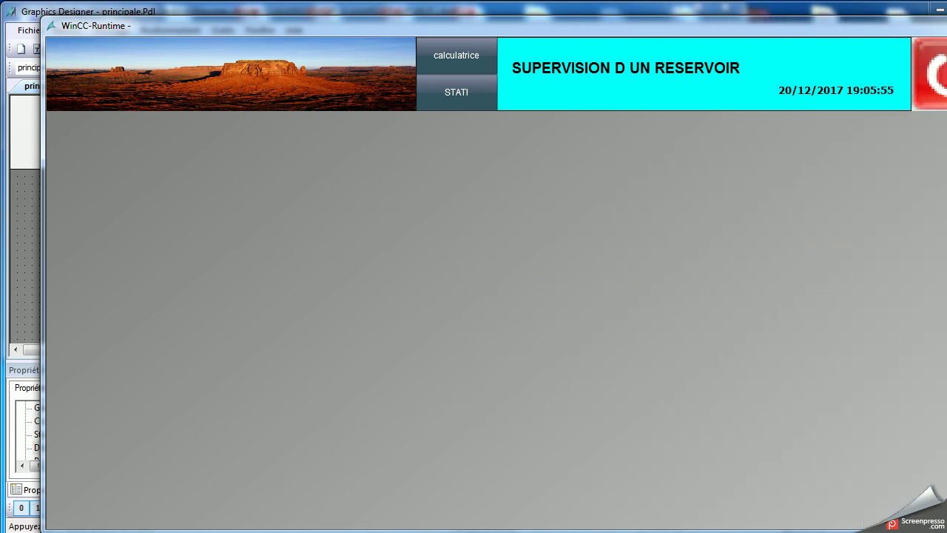
{"action": "left_click", "coordinate": [688, 15]}
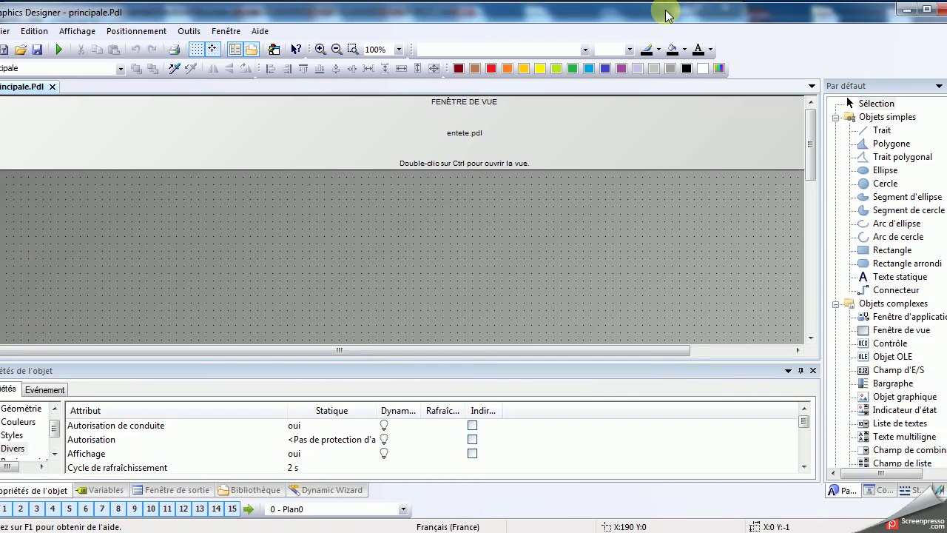
{"action": "left_click", "coordinate": [907, 9]}
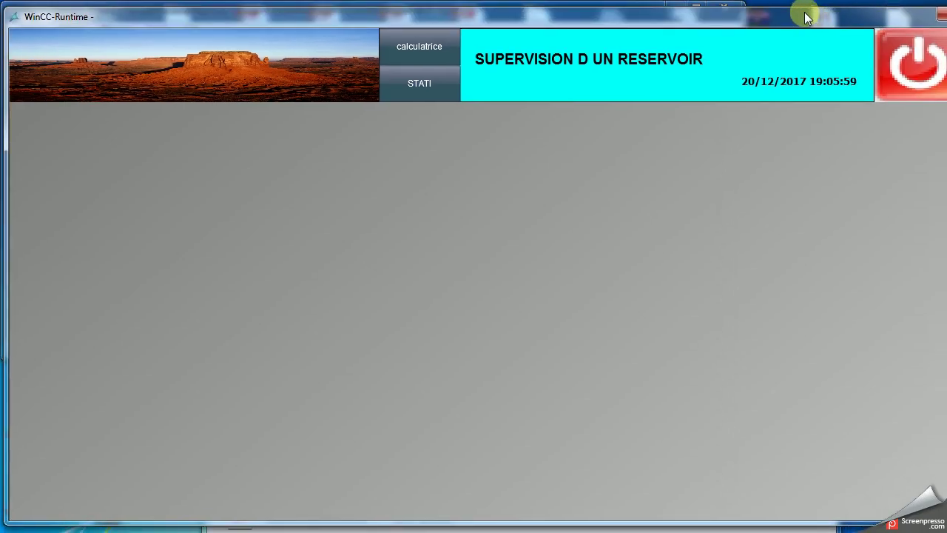
Test the header's calculatrice button in the runtime, close the calculator, and close the runtime window
{"action": "left_click", "coordinate": [438, 54]}
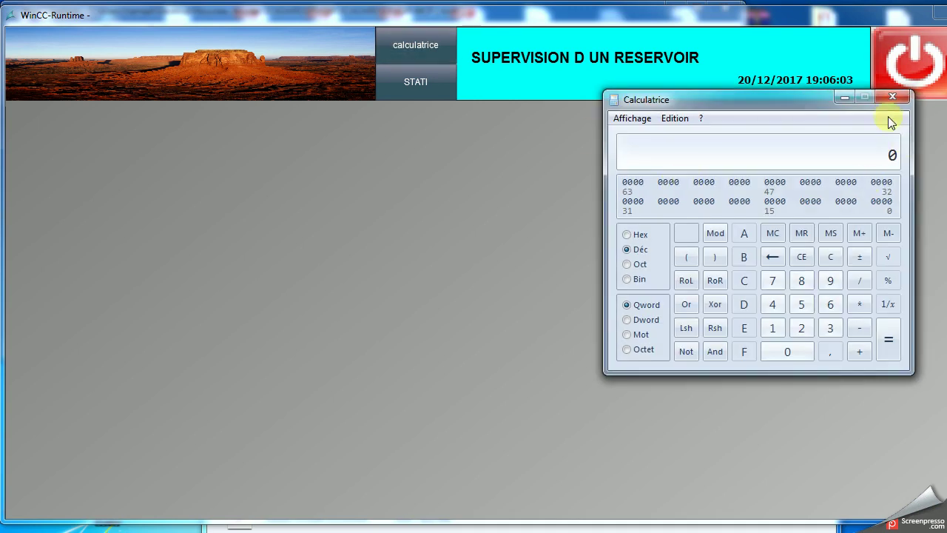
{"action": "left_click", "coordinate": [893, 100]}
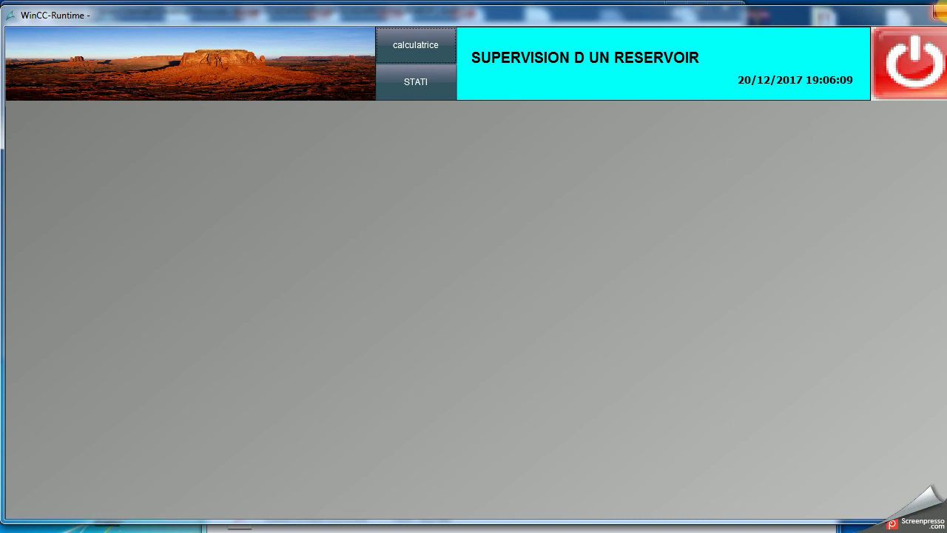
{"action": "left_click", "coordinate": [938, 10]}
Define principale.Pdl as the project's start picture (vue d'accueil) in WinCC Explorer
{"action": "left_click", "coordinate": [300, 83]}
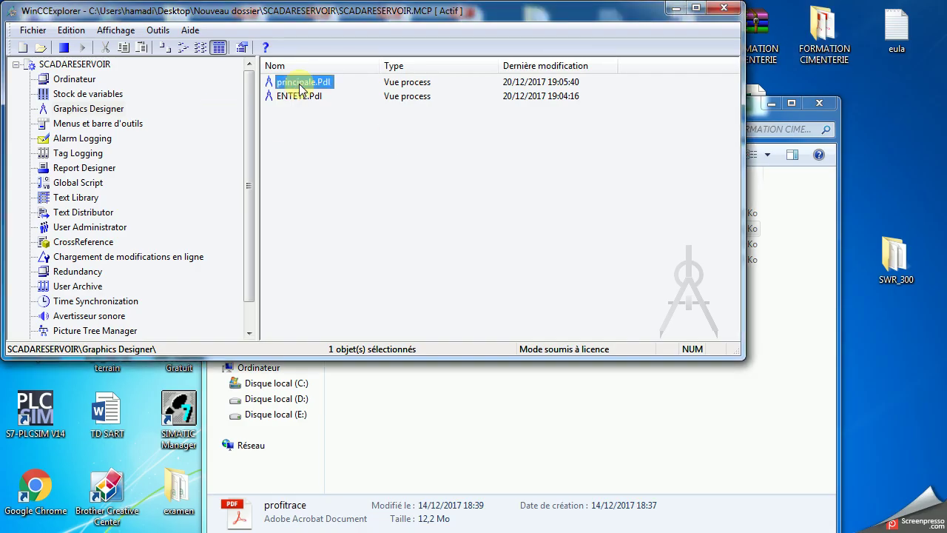
{"action": "right_click", "coordinate": [300, 87]}
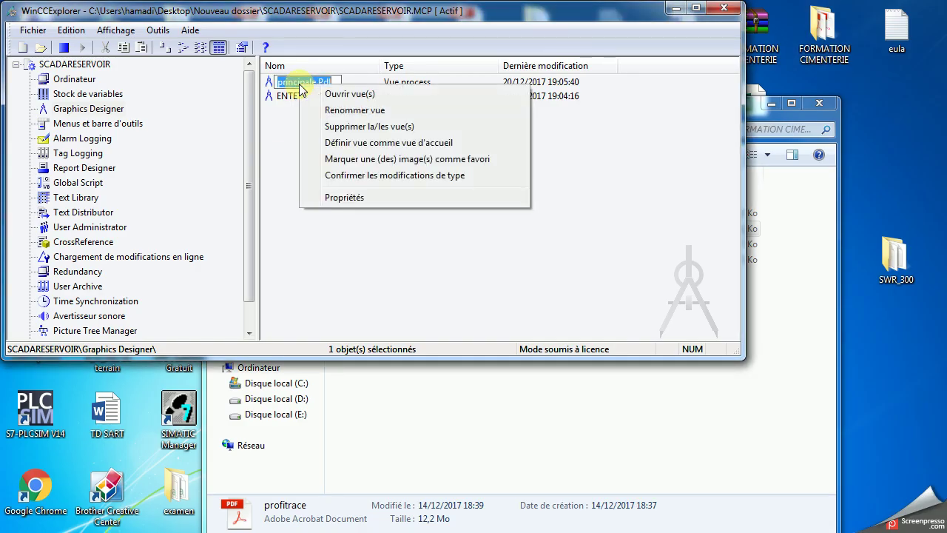
{"action": "left_click", "coordinate": [369, 149]}
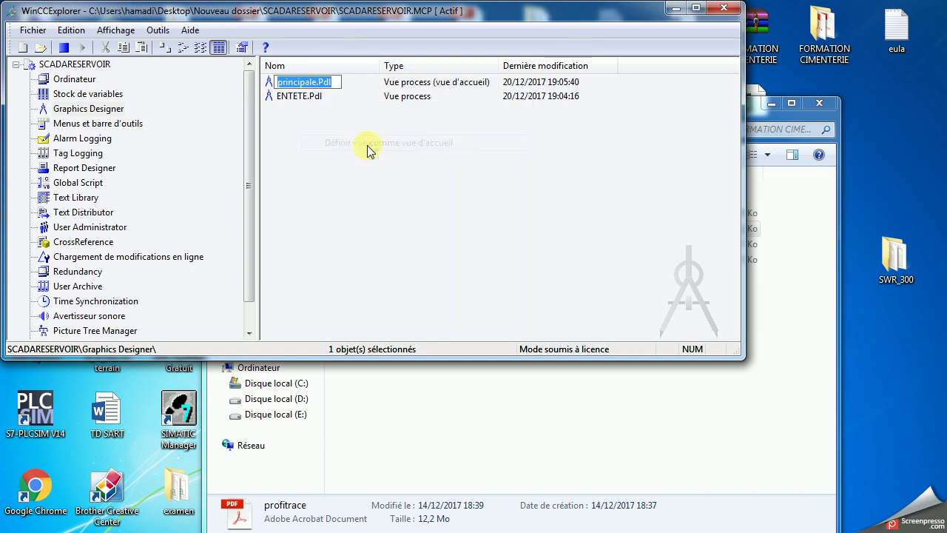
{"action": "left_click", "coordinate": [353, 111]}
{"action": "left_click", "coordinate": [288, 86]}
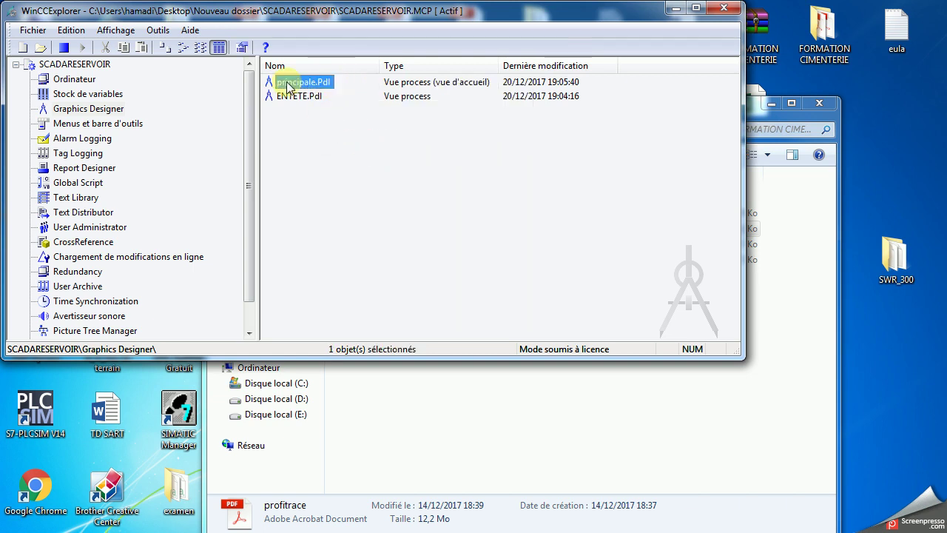
Open the server computer's Graphics-Runtime properties, accepting the loss of online change loading
{"action": "left_click", "coordinate": [77, 83]}
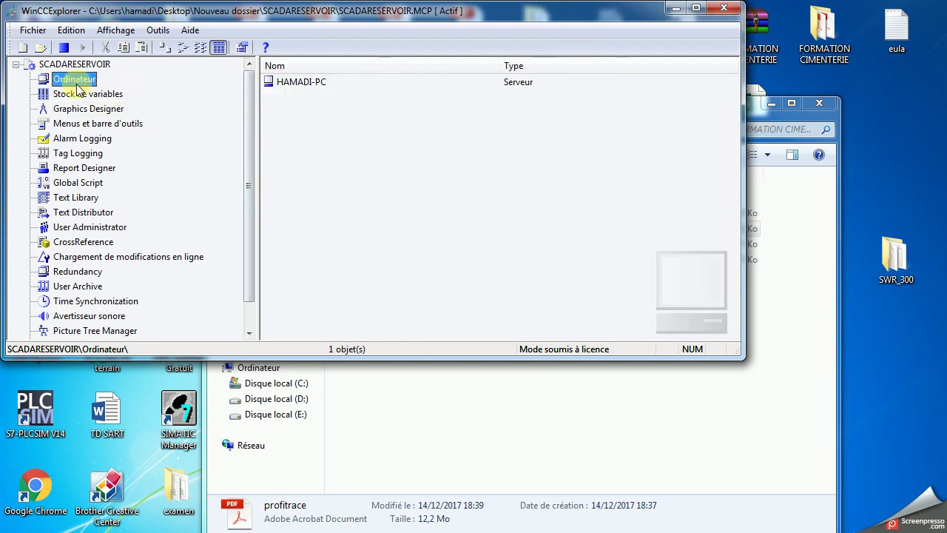
{"action": "left_click", "coordinate": [317, 86]}
{"action": "right_click", "coordinate": [316, 85]}
{"action": "left_click", "coordinate": [361, 170]}
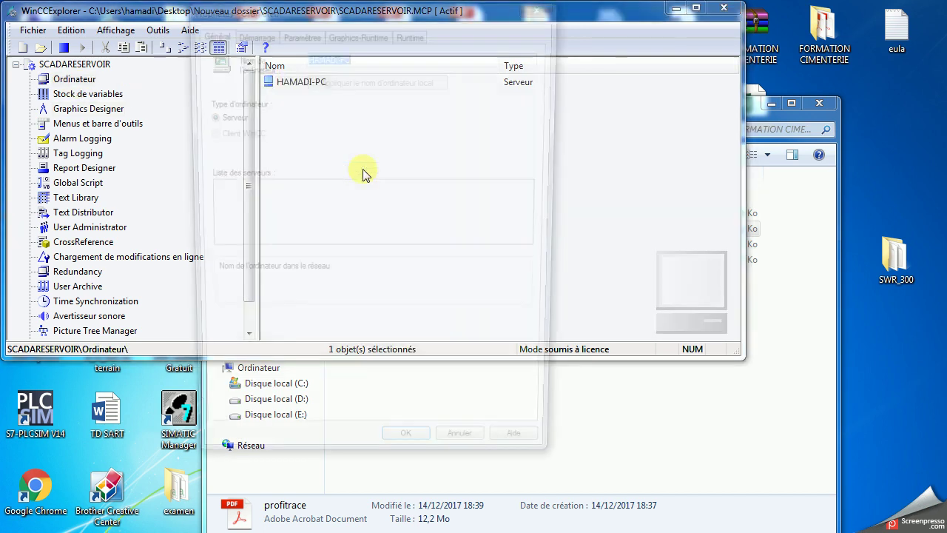
{"action": "left_click", "coordinate": [299, 33]}
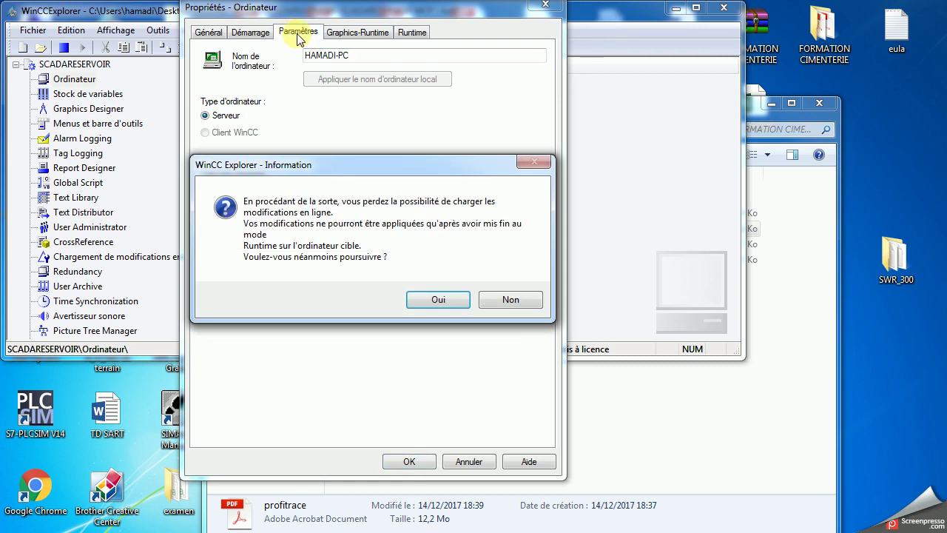
{"action": "left_click", "coordinate": [432, 296]}
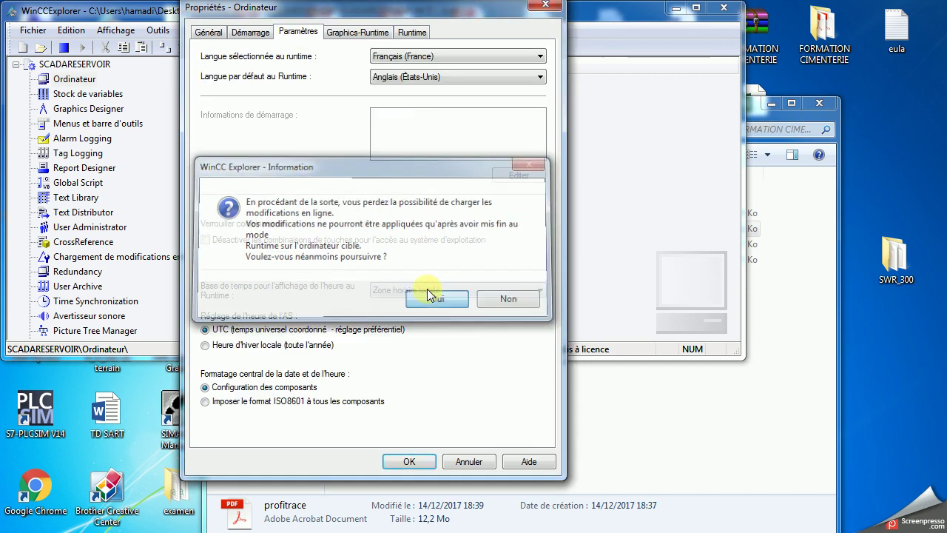
{"action": "left_click", "coordinate": [358, 34]}
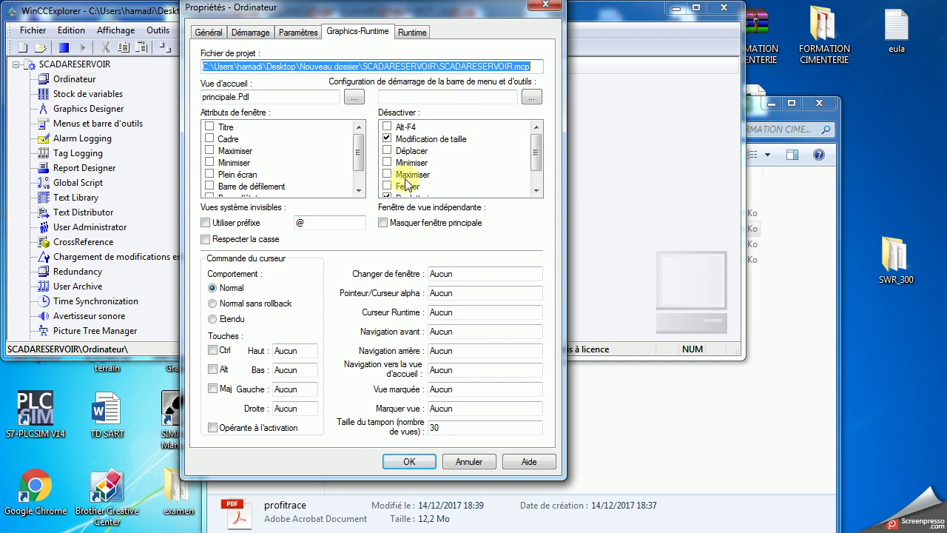
Disable Déplacer, Minimiser, Maximiser and Fermer for the runtime window
{"action": "left_click_drag", "start_coordinate": [539, 167], "coordinate": [539, 174]}
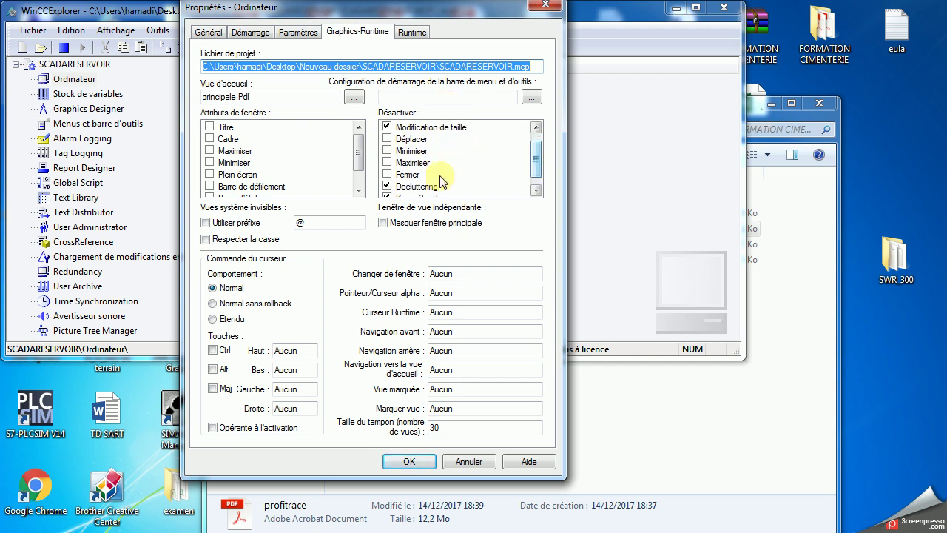
{"action": "left_click", "coordinate": [386, 139]}
{"action": "left_click", "coordinate": [386, 150]}
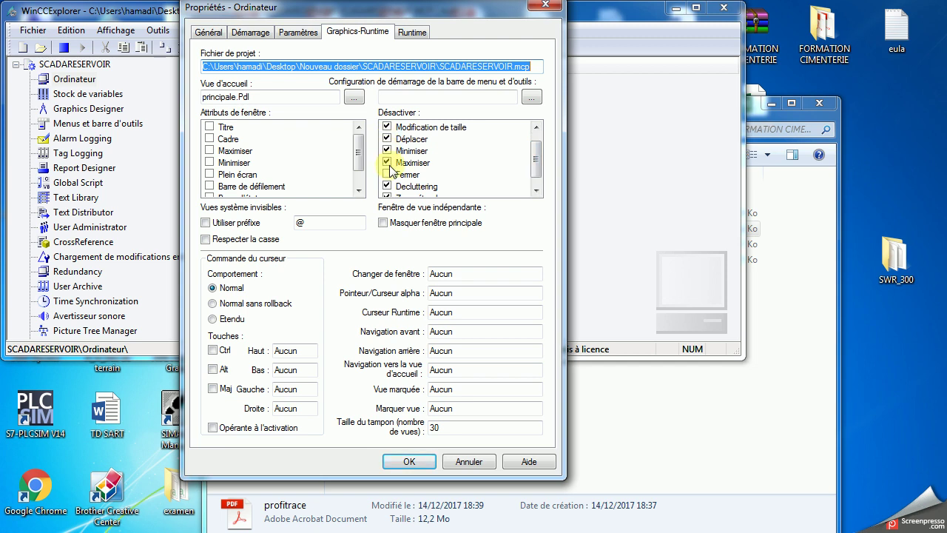
{"action": "left_click_drag", "start_coordinate": [537, 166], "coordinate": [539, 143]}
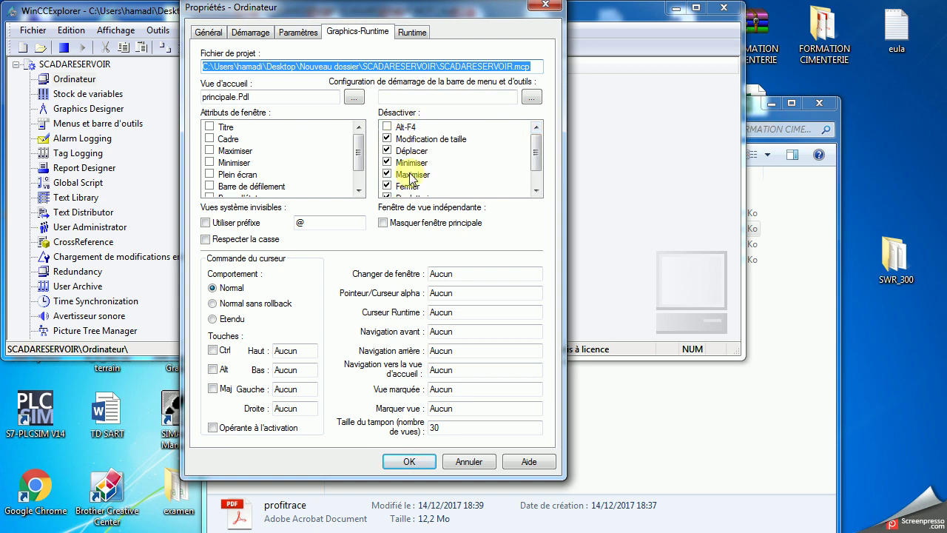
Enable the full-screen (Plein écran) window attribute and apply the computer properties, keeping principale.Pdl as the start picture
{"action": "left_click", "coordinate": [211, 175]}
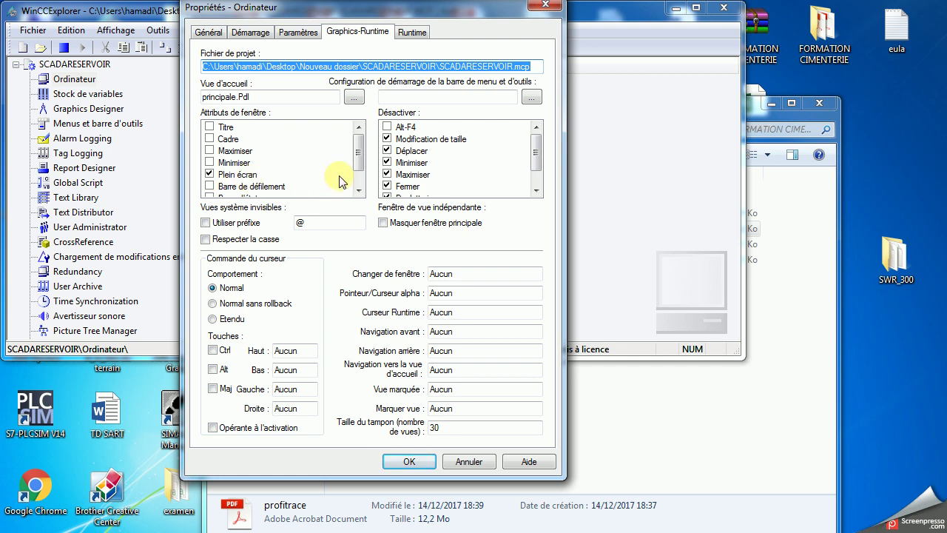
{"action": "left_click_drag", "start_coordinate": [362, 163], "coordinate": [362, 131]}
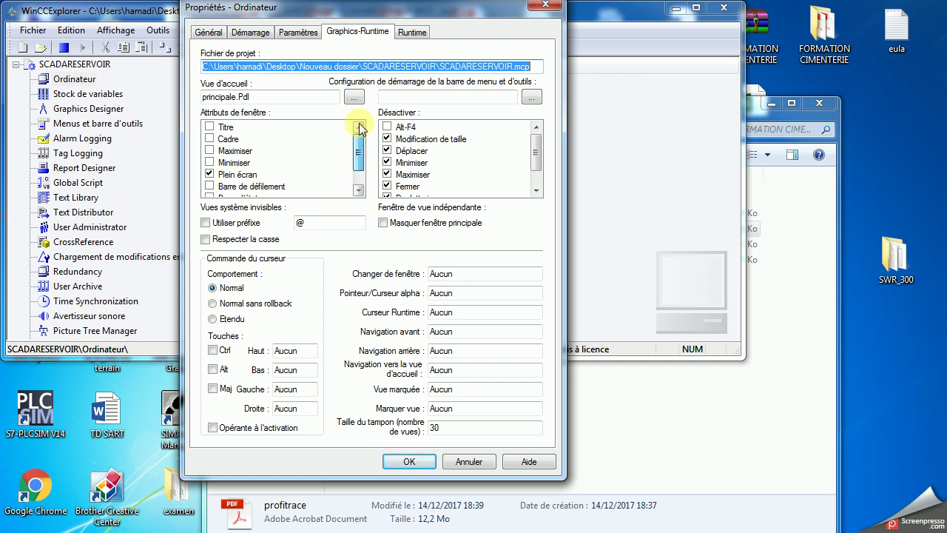
{"action": "left_click_drag", "start_coordinate": [275, 97], "coordinate": [189, 101]}
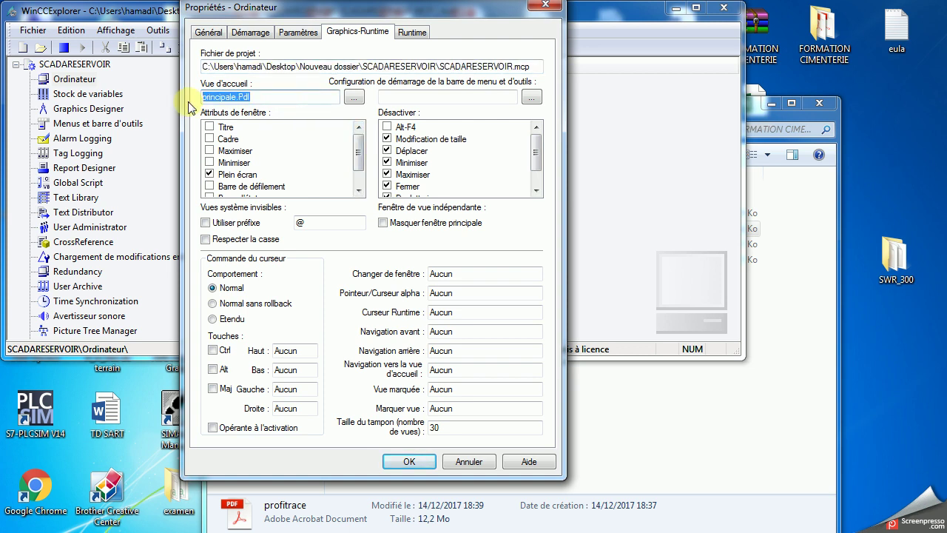
{"action": "left_click", "coordinate": [409, 462]}
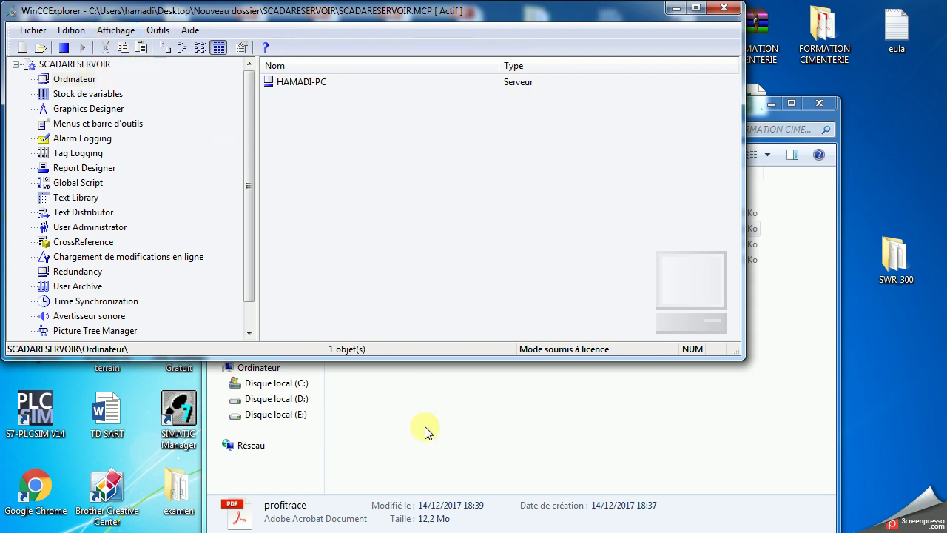
Reopen principale.Pdl from the project's picture list and launch it in the runtime
{"action": "left_click", "coordinate": [423, 387]}
{"action": "left_click", "coordinate": [67, 95]}
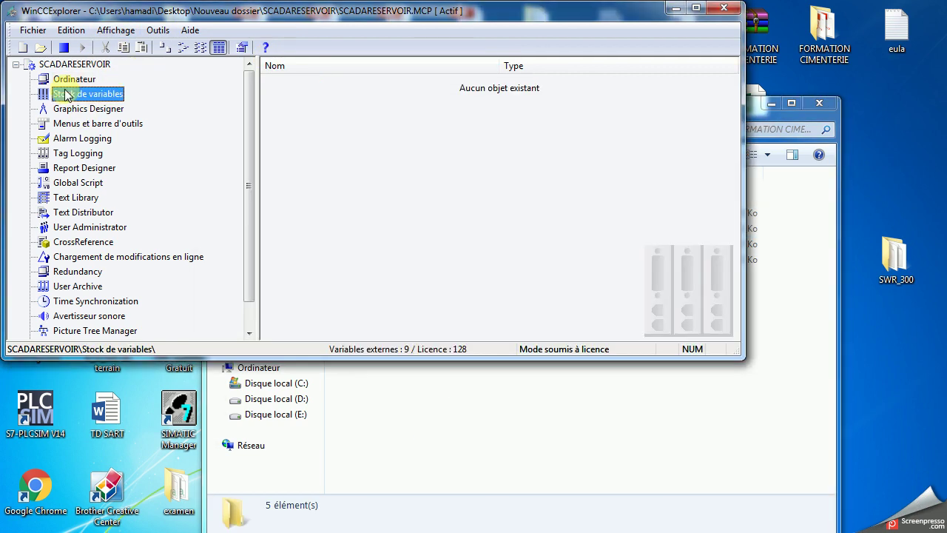
{"action": "left_click", "coordinate": [87, 108]}
{"action": "left_click", "coordinate": [299, 84]}
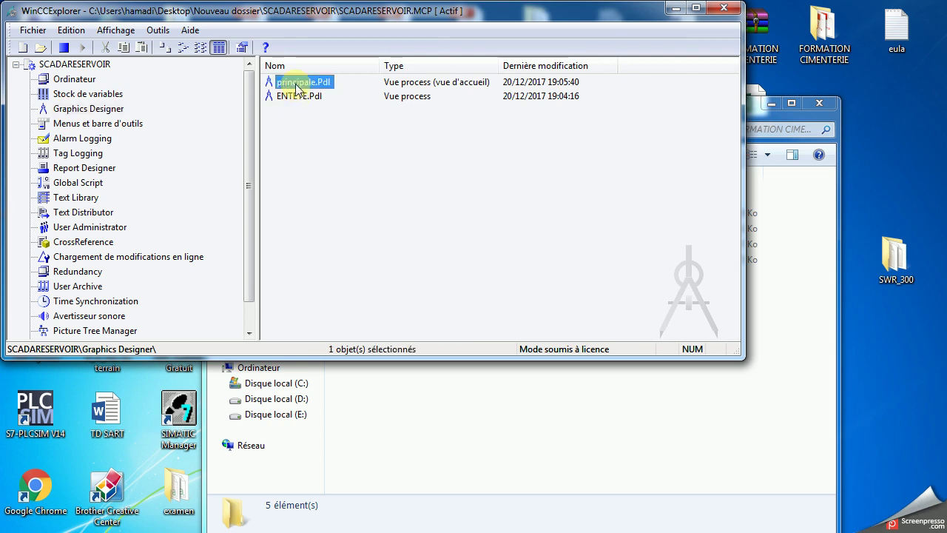
{"action": "double_click", "coordinate": [298, 84]}
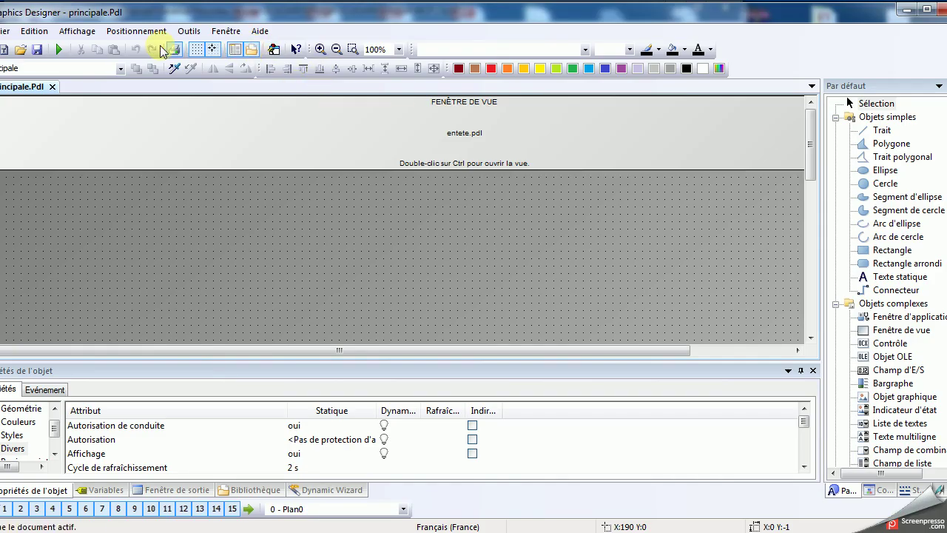
{"action": "left_click", "coordinate": [59, 50]}
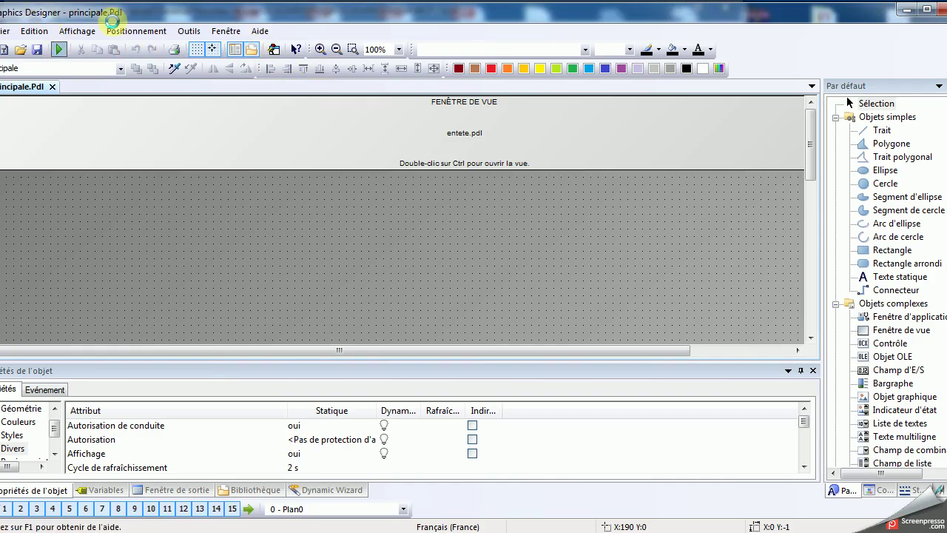
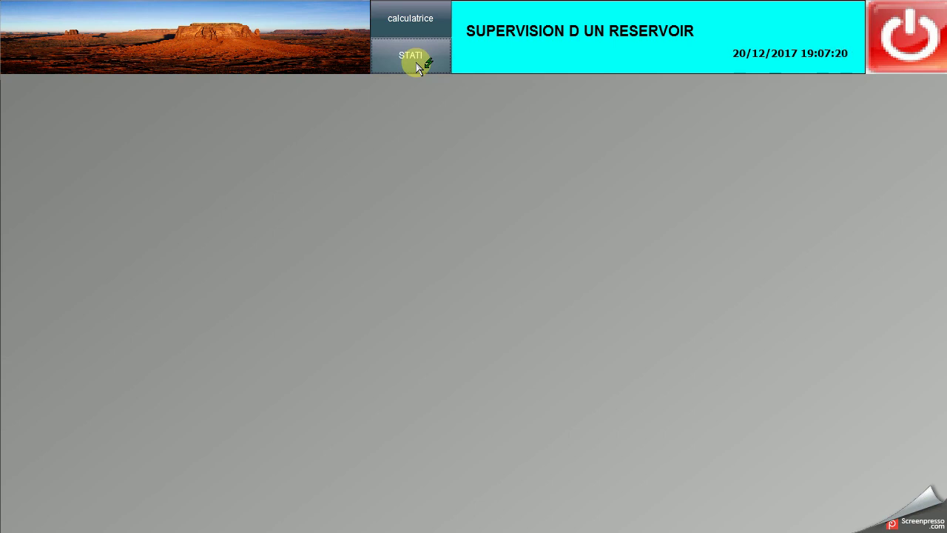
Switch to Adobe Acrobat Reader to view the s7300_cpu_31xc technological functions PDF, and return to the full-screen runtime
{"action": "key", "text": "super"}
{"action": "left_click", "coordinate": [561, 529]}
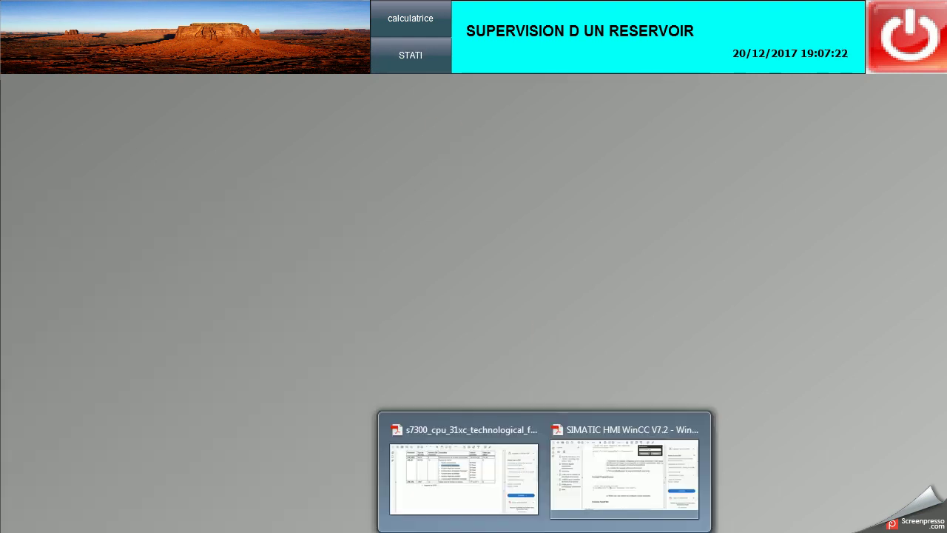
{"action": "left_click", "coordinate": [506, 479]}
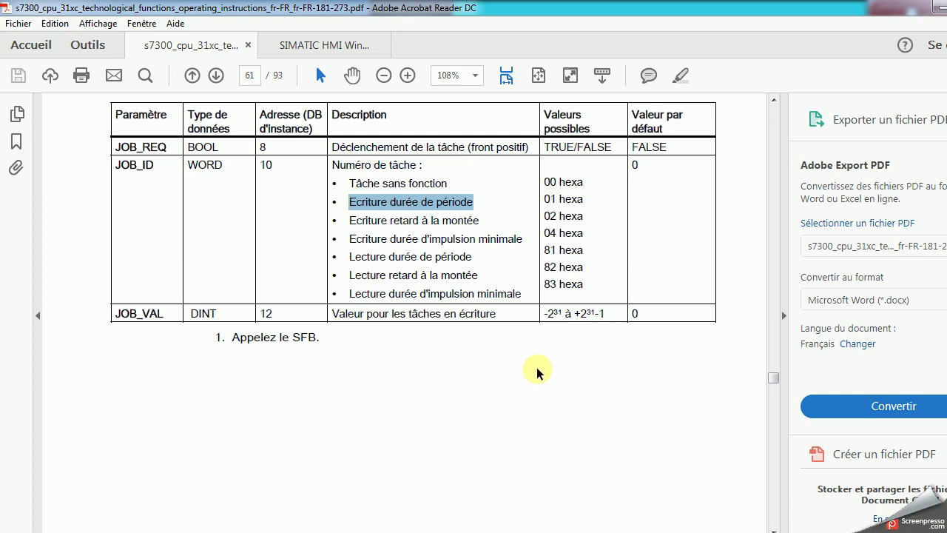
{"action": "left_click", "coordinate": [936, 9]}
Test the STATI button and the red power button in the full-screen runtime header
{"action": "left_click", "coordinate": [392, 54]}
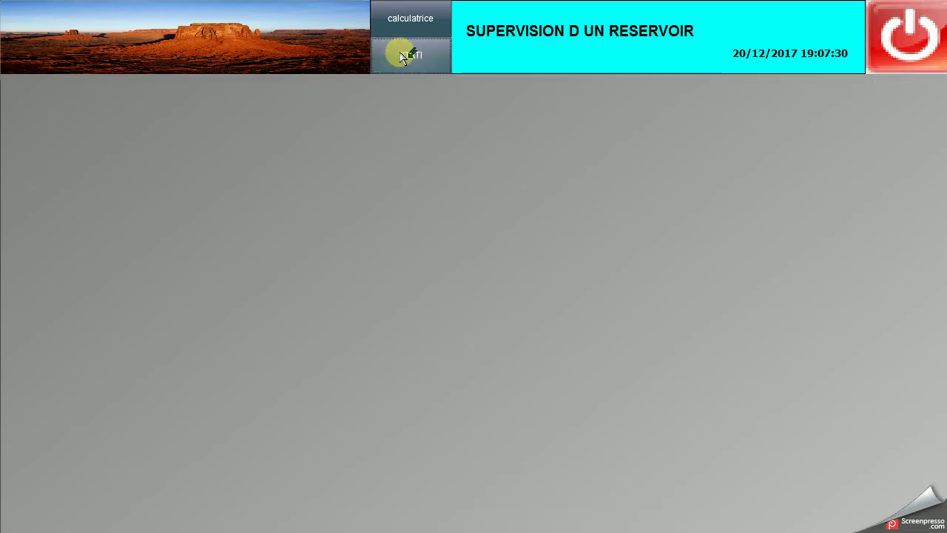
{"action": "left_click", "coordinate": [907, 30]}
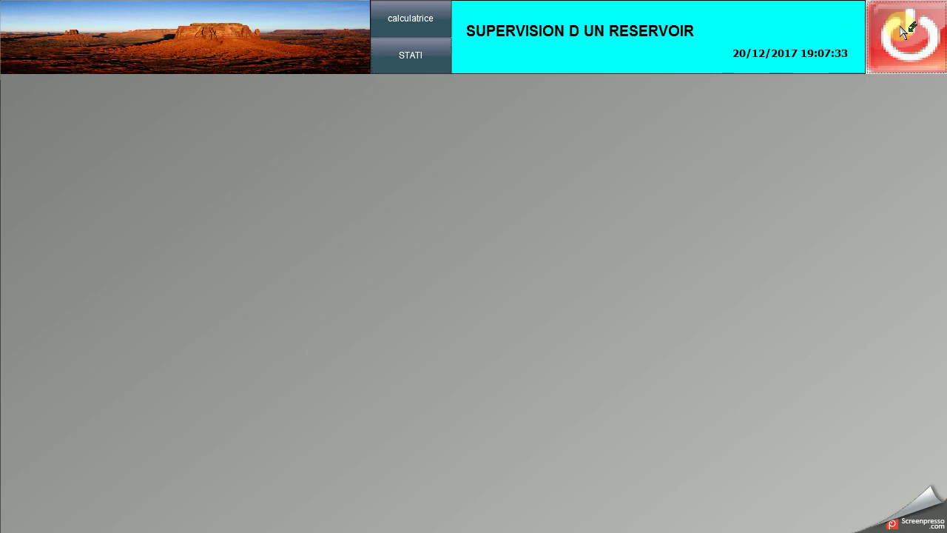
{"action": "left_click", "coordinate": [903, 50]}
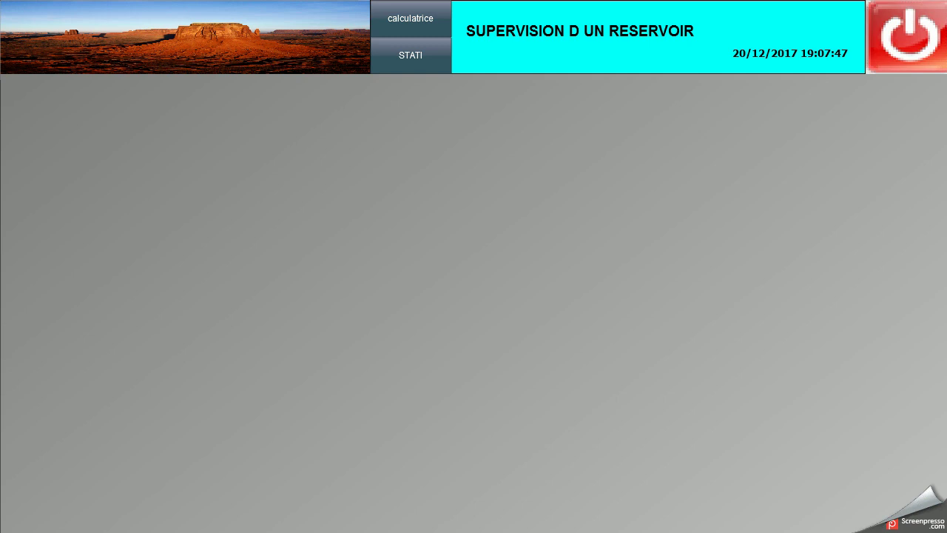
End the full-screen runtime task from Windows Task Manager and return to Graphics Designer
{"action": "key", "text": "ctrl+shift+Escape"}
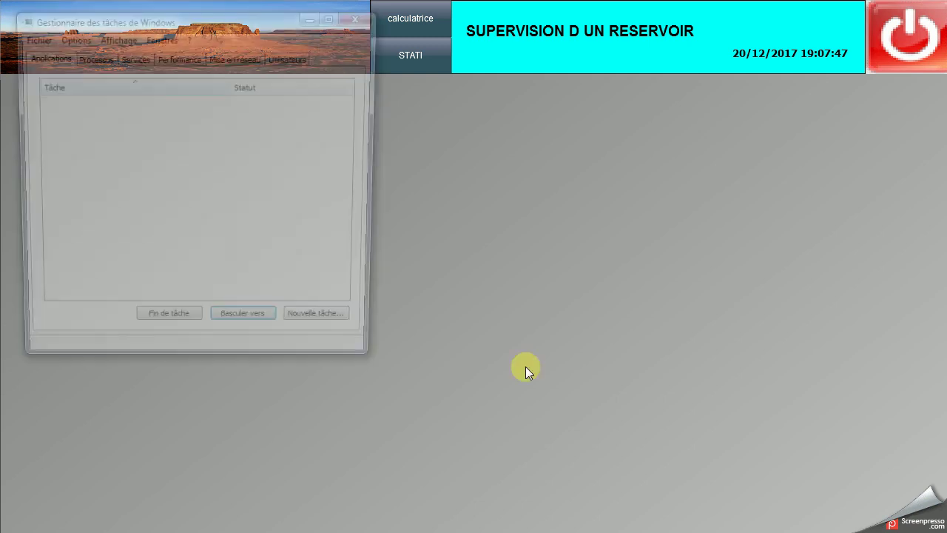
{"action": "left_click", "coordinate": [152, 328]}
{"action": "left_click", "coordinate": [490, 241]}
{"action": "left_click", "coordinate": [289, 116]}
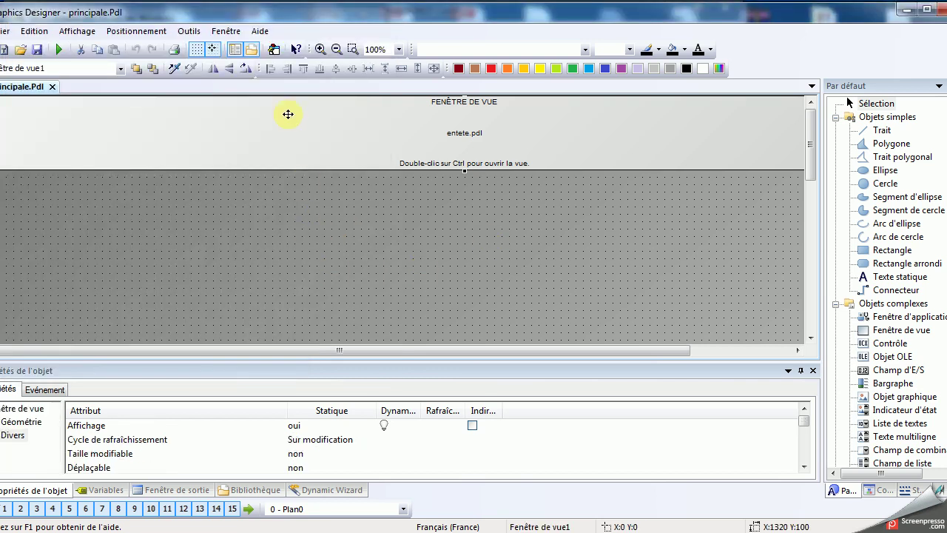
Minimize Graphics Designer and open ENTETE.Pdl from the project's picture list in WinCC Explorer
{"action": "left_click", "coordinate": [907, 11]}
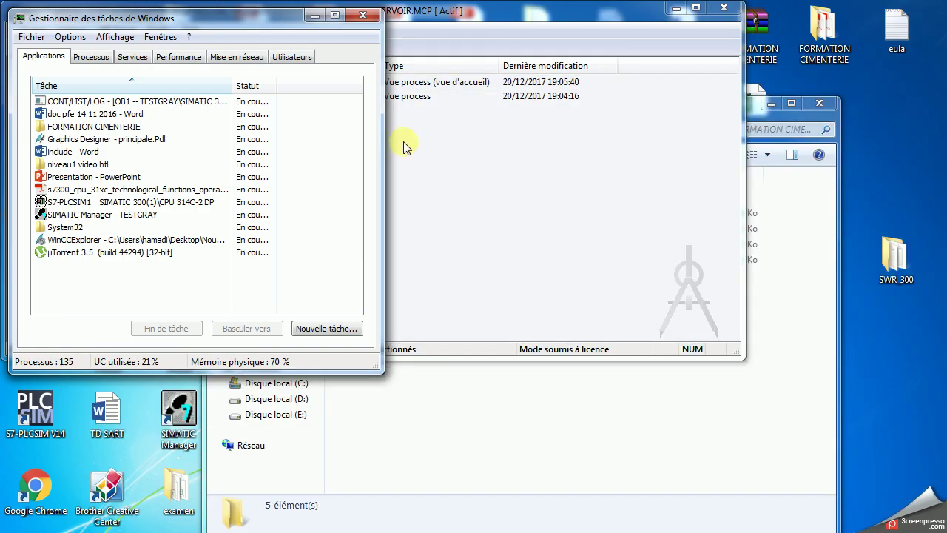
{"action": "left_click", "coordinate": [490, 158]}
{"action": "double_click", "coordinate": [288, 97]}
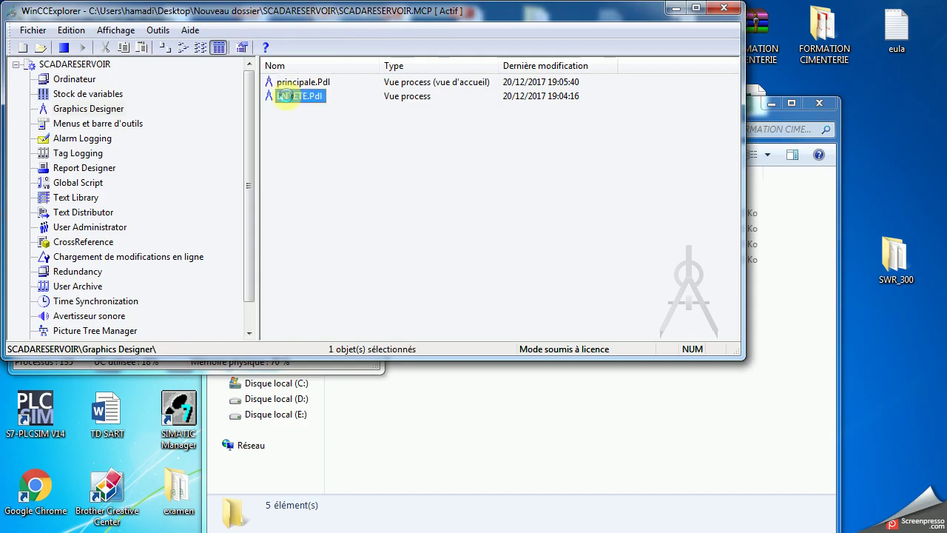
Open the VBS action on the STATI button's mouse-click event and review its full script
{"action": "left_click", "coordinate": [397, 158]}
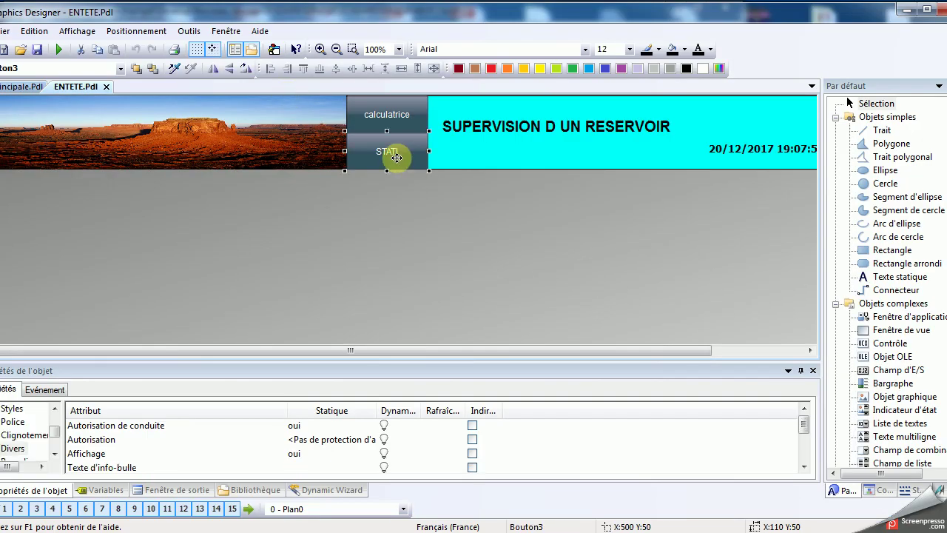
{"action": "right_click", "coordinate": [397, 157]}
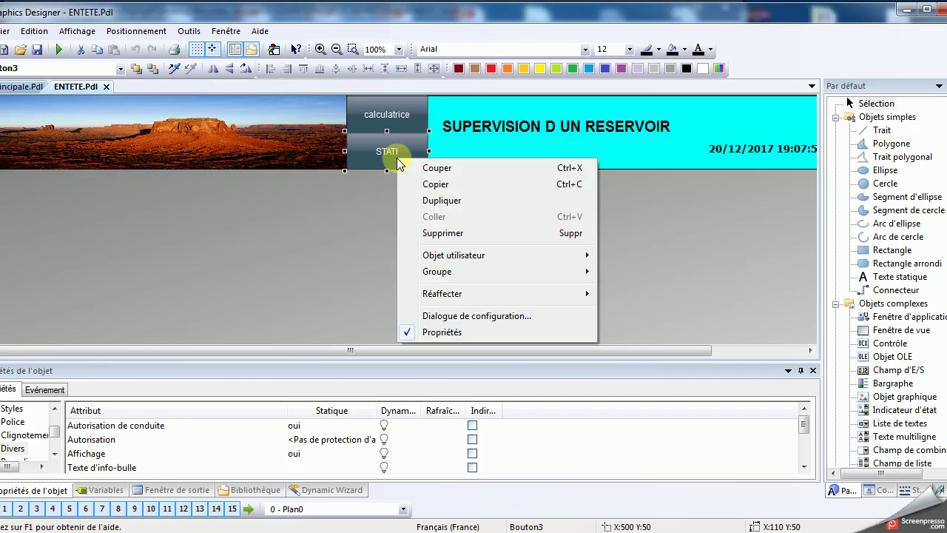
{"action": "left_click", "coordinate": [33, 391]}
{"action": "scroll", "coordinate": [77, 428], "scroll_direction": "up", "scroll_amount": 1}
{"action": "scroll", "coordinate": [78, 427], "scroll_direction": "up", "scroll_amount": 2}
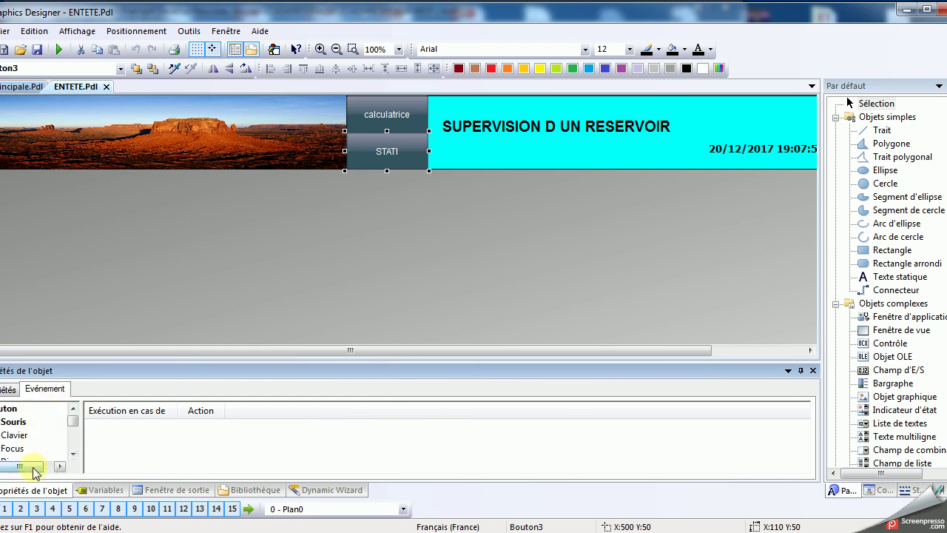
{"action": "left_click", "coordinate": [15, 422]}
{"action": "right_click", "coordinate": [185, 427]}
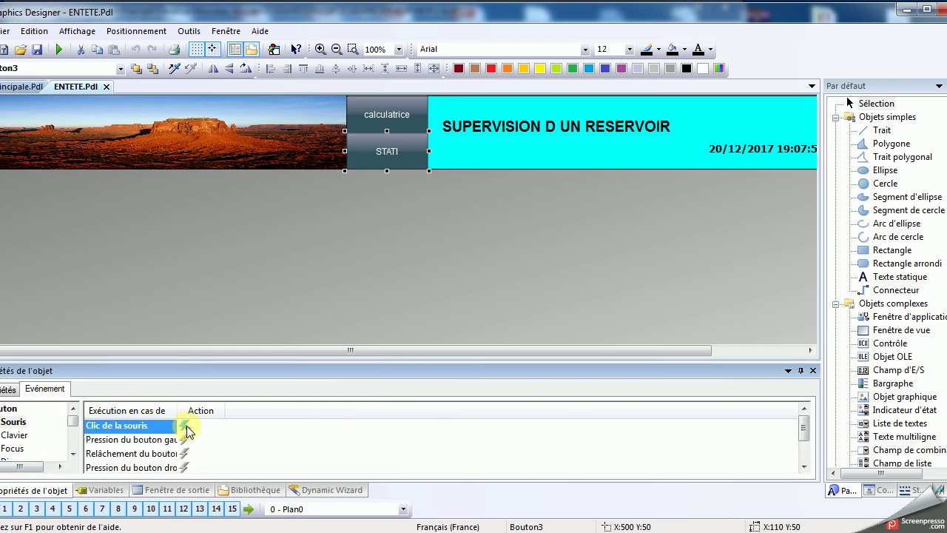
{"action": "left_click", "coordinate": [233, 451]}
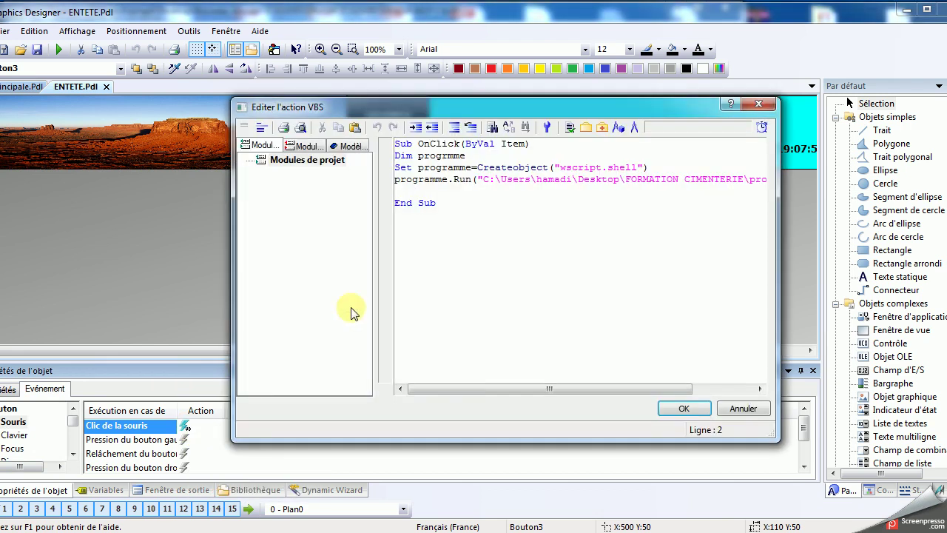
{"action": "left_click_drag", "start_coordinate": [482, 388], "coordinate": [571, 396]}
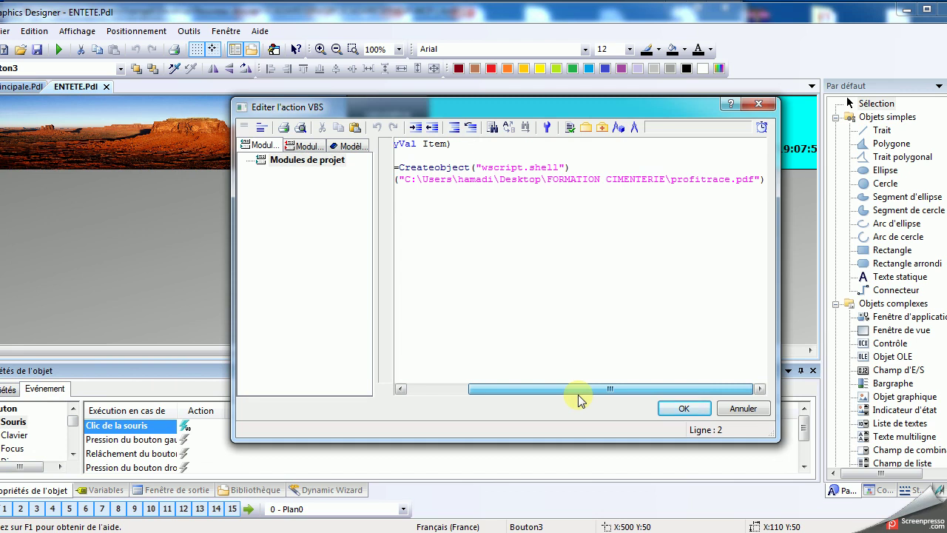
{"action": "left_click_drag", "start_coordinate": [556, 403], "coordinate": [459, 412]}
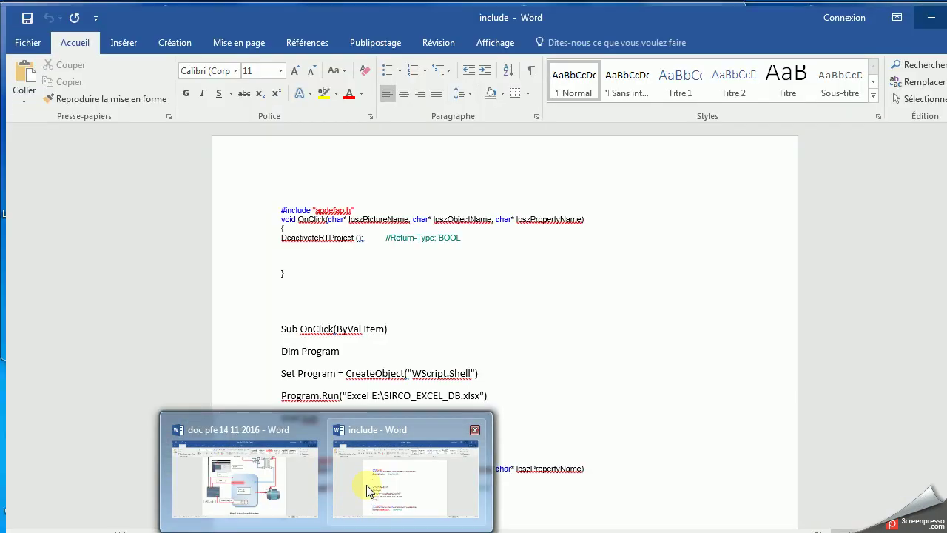
Copy CreateObject("WScript.Shell") from the include document in Word and replace the Createobject expression in the STATI script with it
{"action": "left_click", "coordinate": [365, 488]}
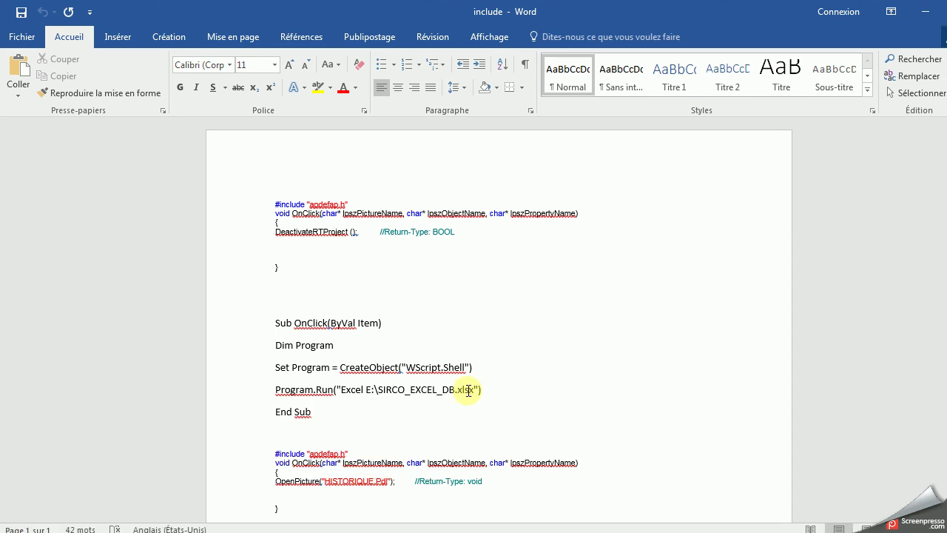
{"action": "left_click_drag", "start_coordinate": [491, 363], "coordinate": [360, 375]}
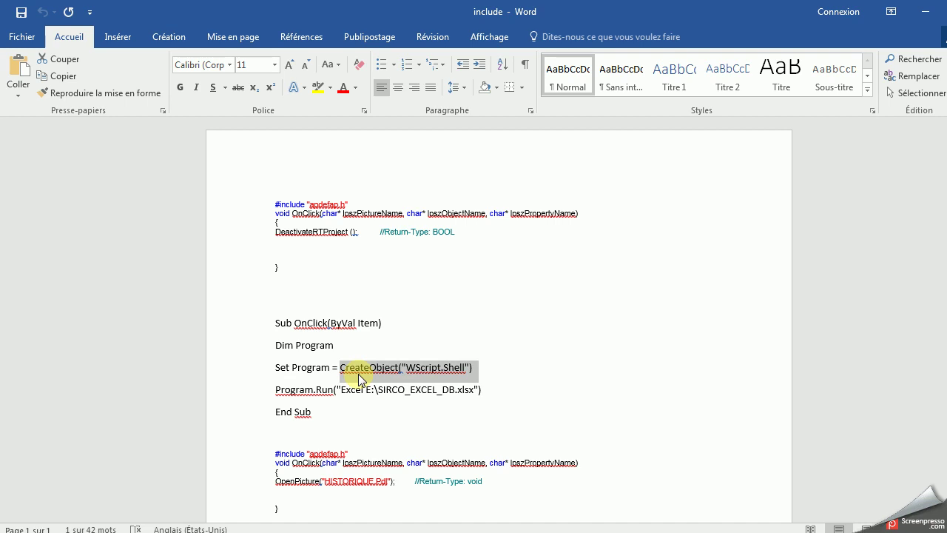
{"action": "key", "text": "super+d"}
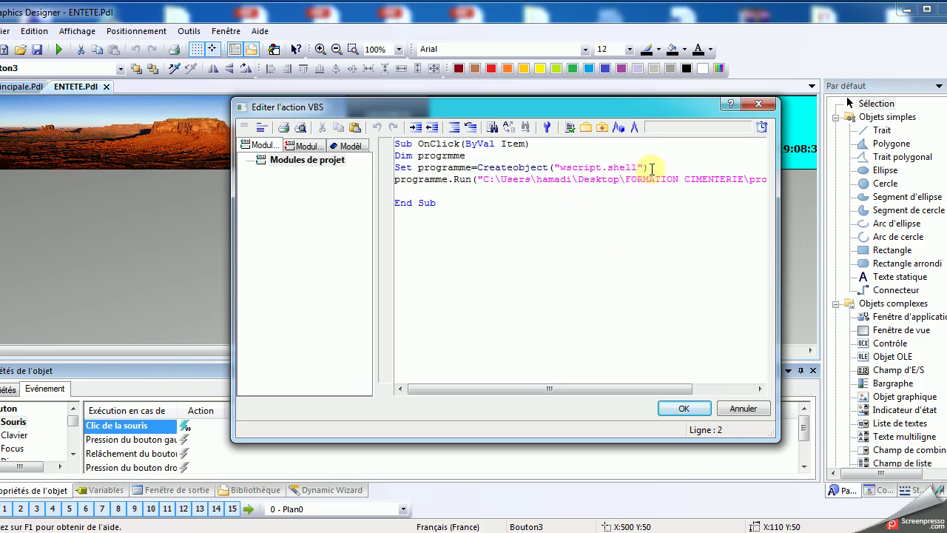
{"action": "left_click_drag", "start_coordinate": [649, 167], "coordinate": [485, 169]}
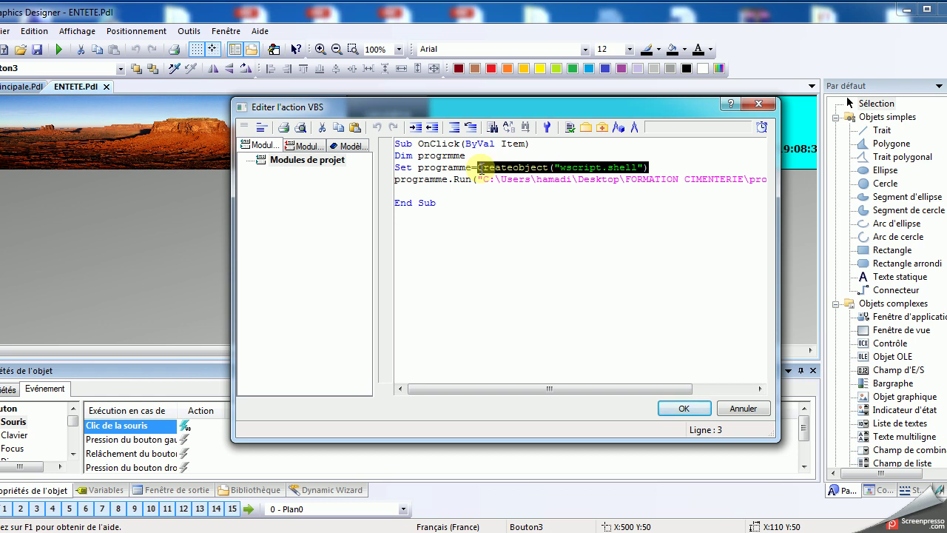
{"action": "type", "text": "CreateObject(\"WScript.Shell\")"}
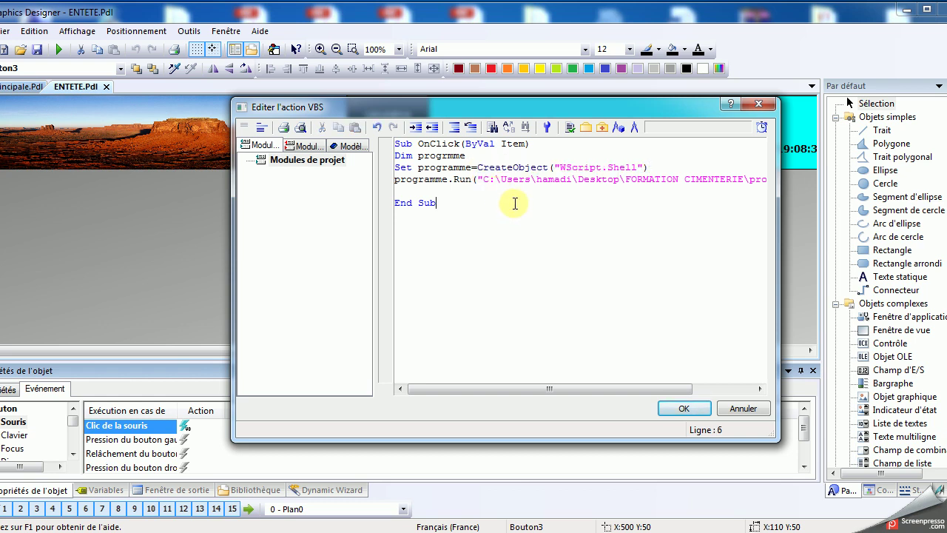
{"action": "left_click", "coordinate": [482, 190]}
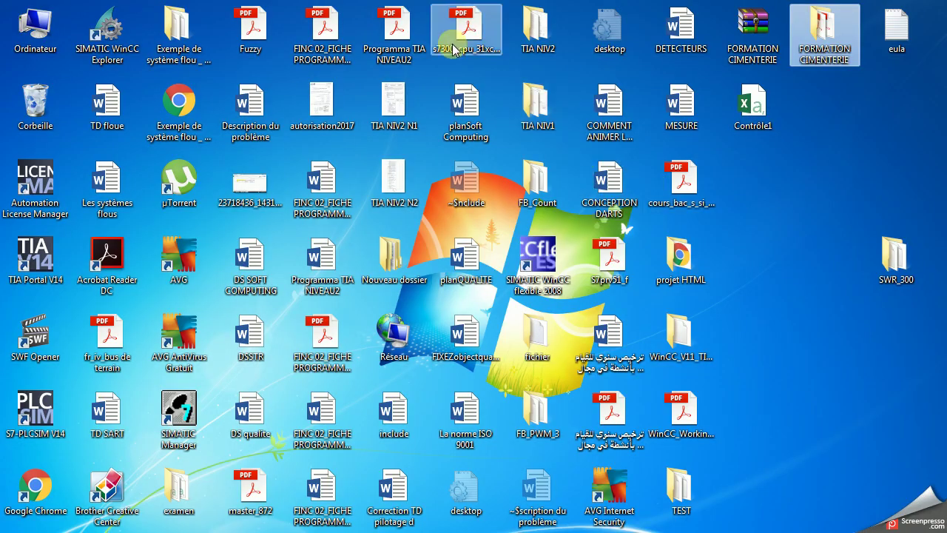
Copy the folder location of the Fuzzy PDF on the desktop from its file properties
{"action": "right_click", "coordinate": [247, 29]}
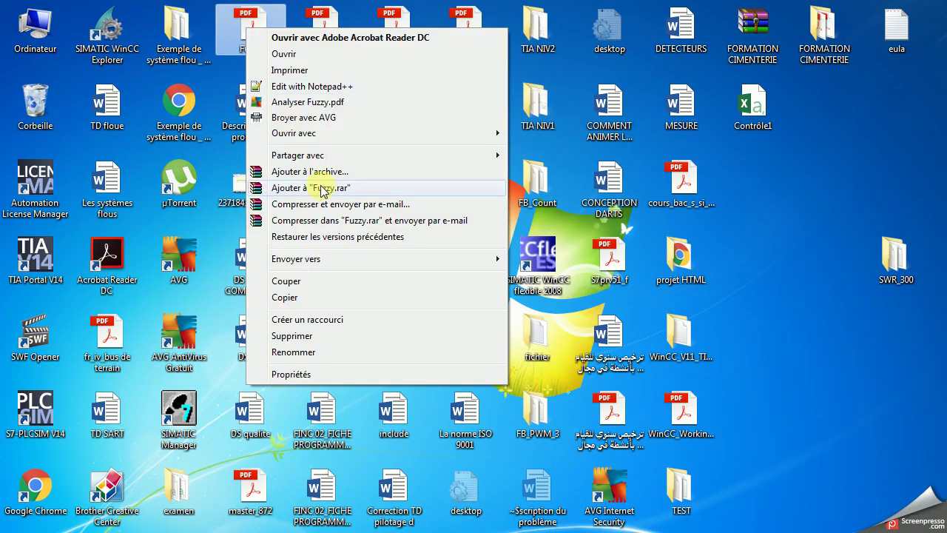
{"action": "left_click", "coordinate": [296, 373]}
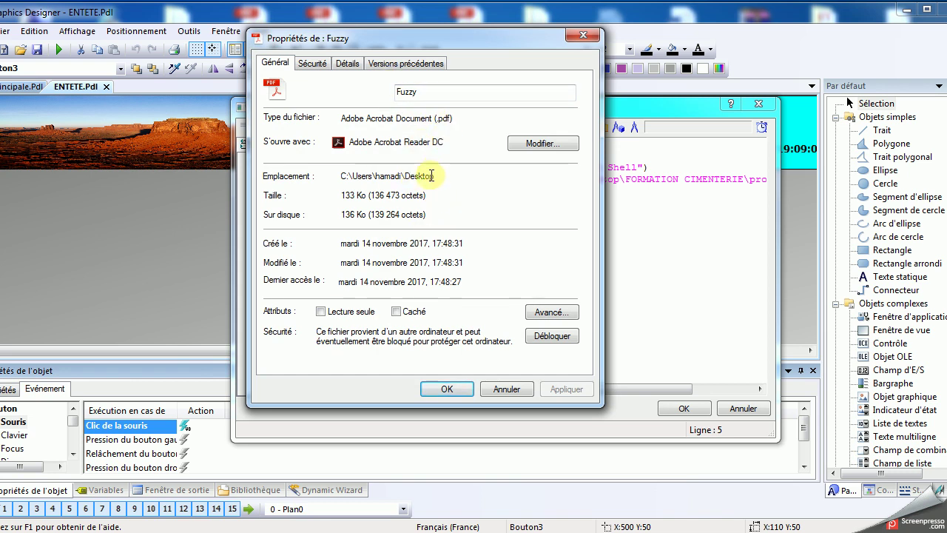
{"action": "left_click_drag", "start_coordinate": [436, 177], "coordinate": [339, 168]}
{"action": "key", "text": "ctrl+c"}
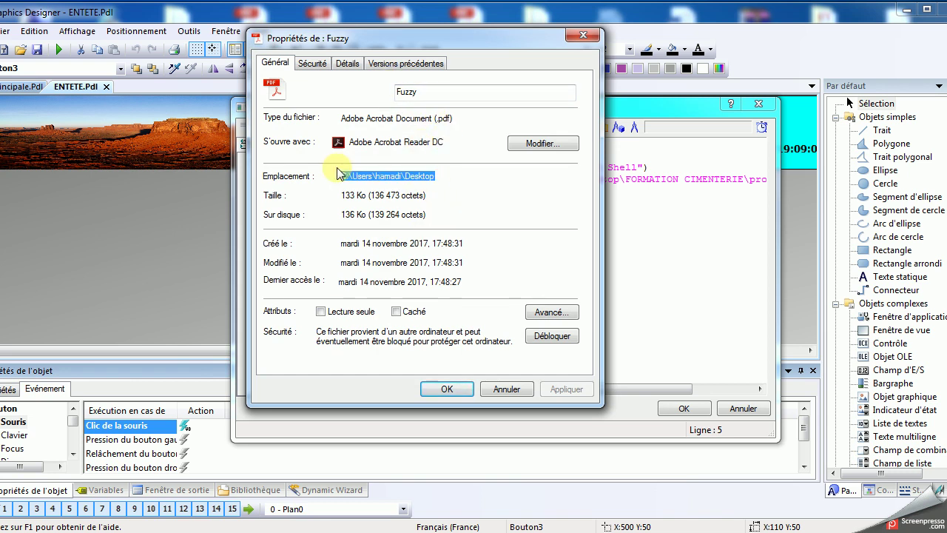
{"action": "left_click", "coordinate": [583, 35]}
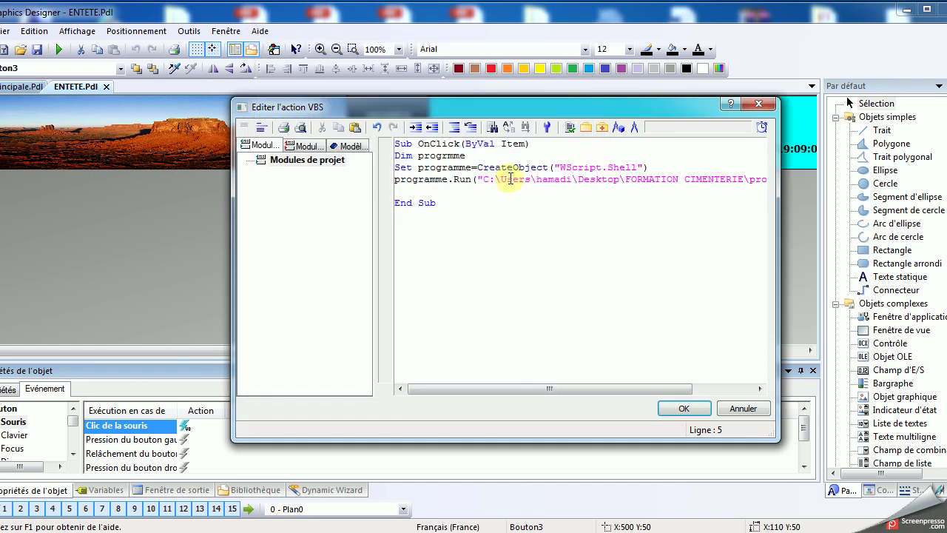
Replace the profitrace.pdf path in the programme.Run line with the copied desktop path followed by \Fuzzy.pdf
{"action": "left_click_drag", "start_coordinate": [483, 179], "coordinate": [757, 179]}
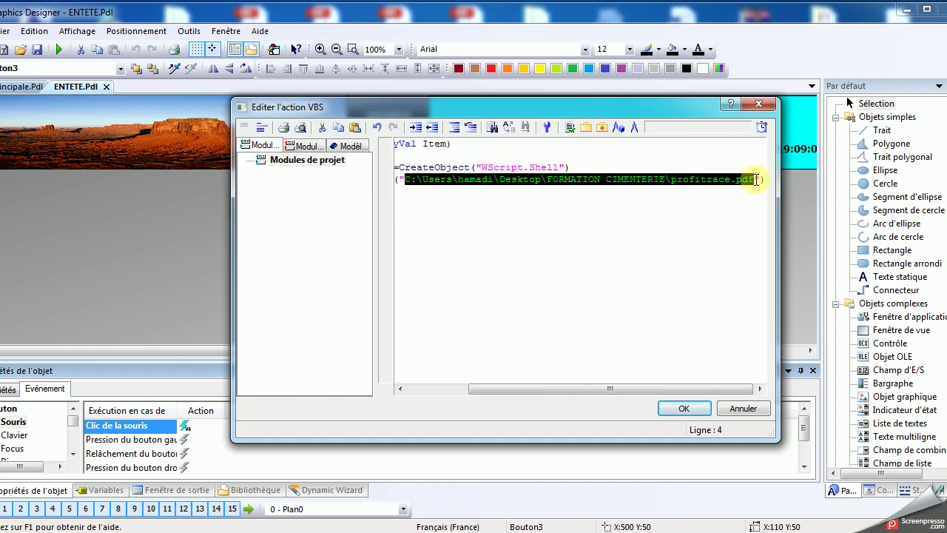
{"action": "key", "text": "ctrl+v"}
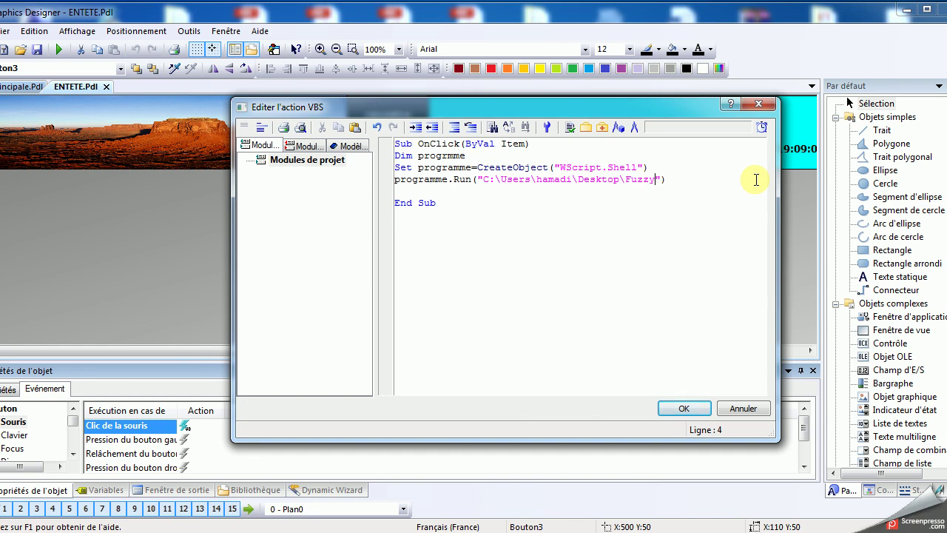
{"action": "type", "text": "\\Fuzzy.pdf"}
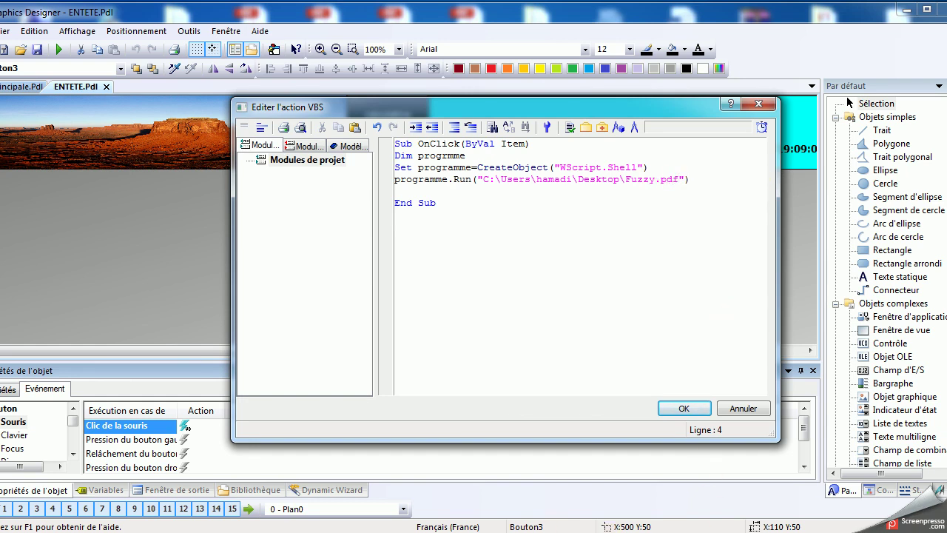
Close the FORMATION CIMENTERIE folder window and confirm the STATI button's VBS action
{"action": "mouse_move", "coordinate": [250, 486]}
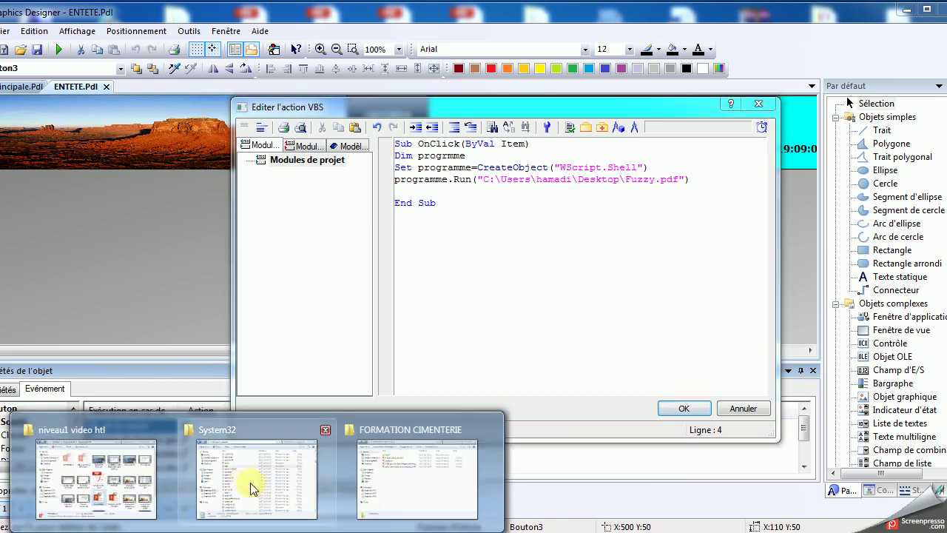
{"action": "left_click", "coordinate": [414, 482]}
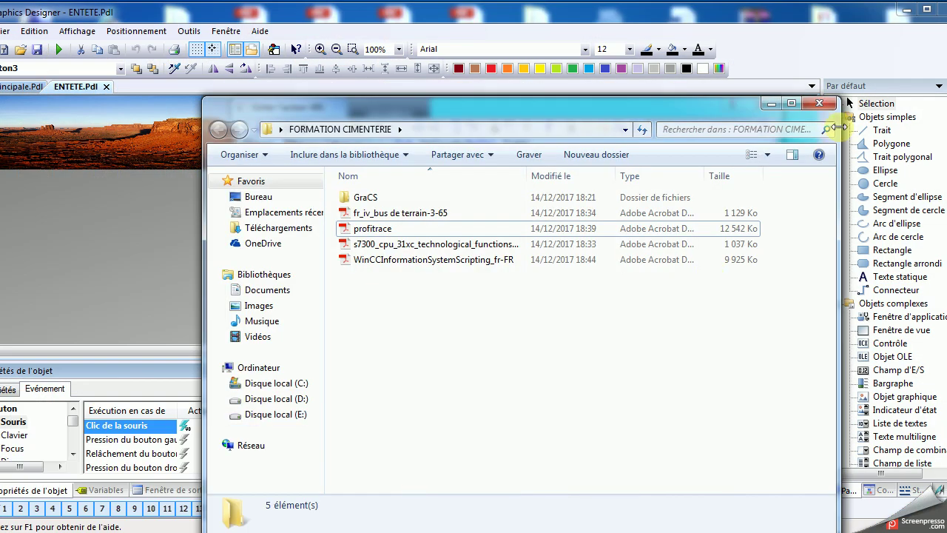
{"action": "left_click", "coordinate": [819, 104]}
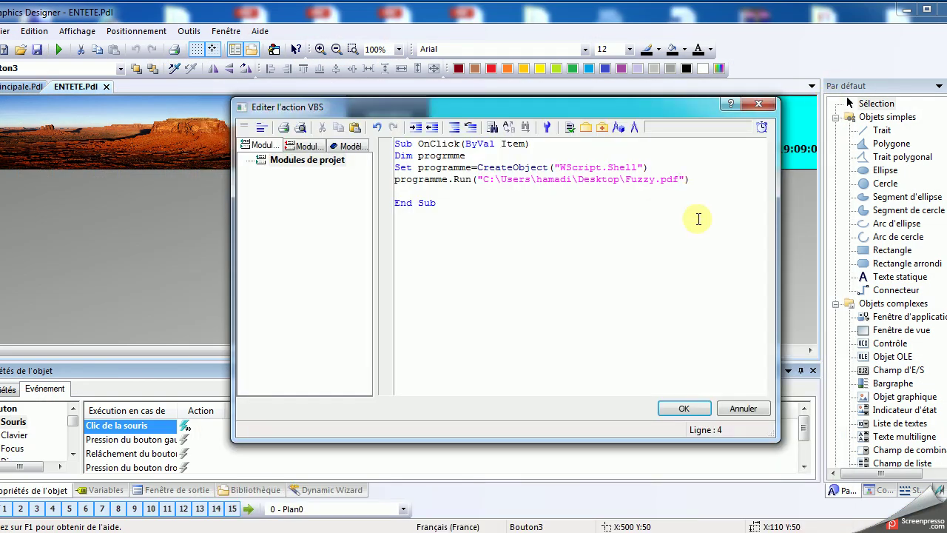
{"action": "left_click", "coordinate": [670, 412]}
Open the C action on the red power button's mouse-click event and delete the template comment lines inside OnClick
{"action": "left_click_drag", "start_coordinate": [565, 350], "coordinate": [749, 352]}
{"action": "left_click", "coordinate": [749, 126]}
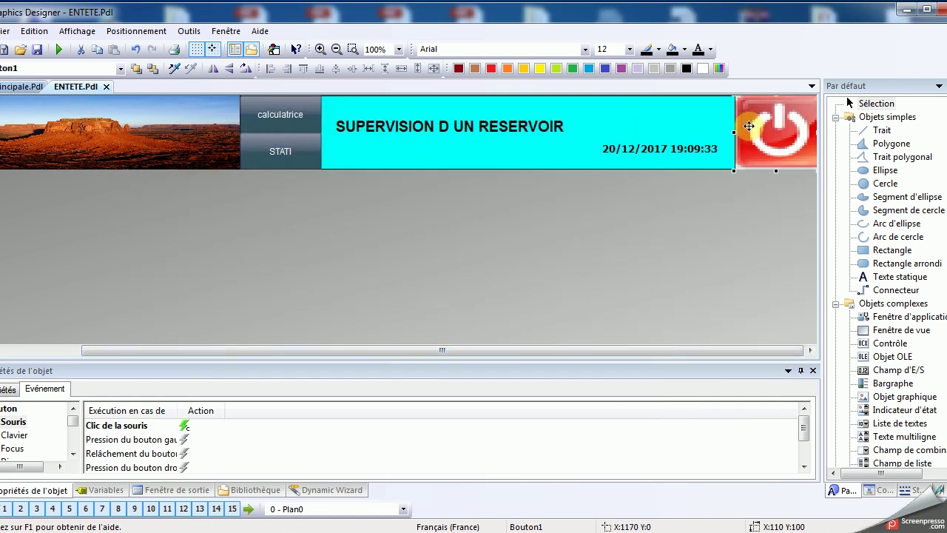
{"action": "right_click", "coordinate": [185, 427]}
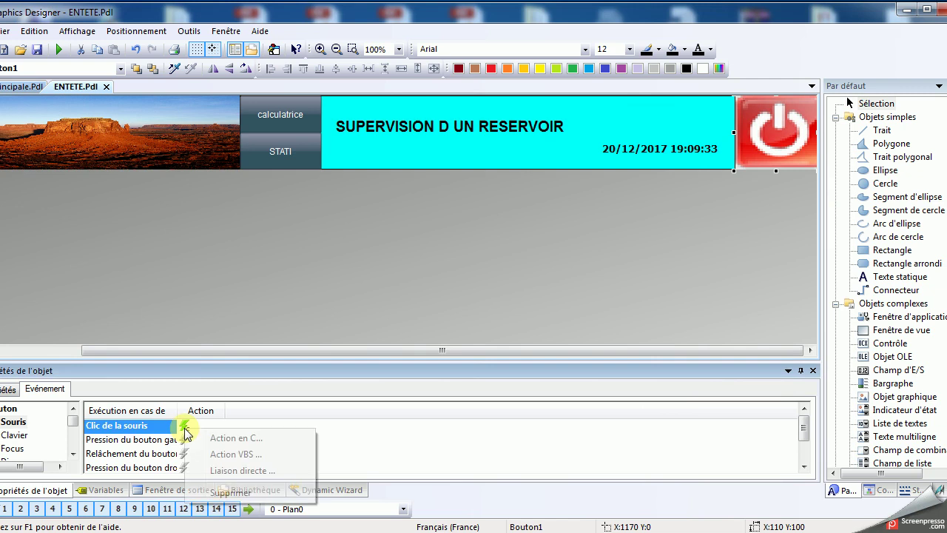
{"action": "left_click", "coordinate": [209, 439]}
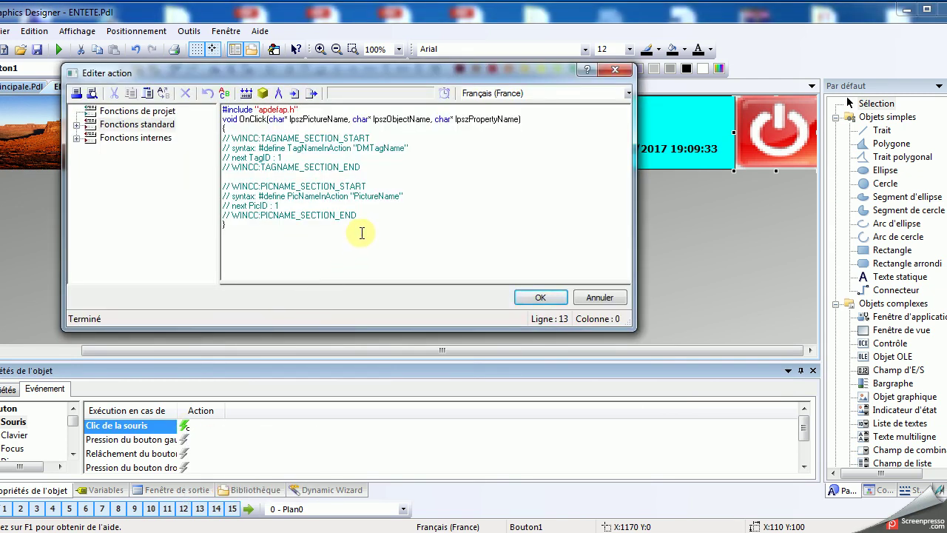
{"action": "left_click_drag", "start_coordinate": [366, 219], "coordinate": [219, 142]}
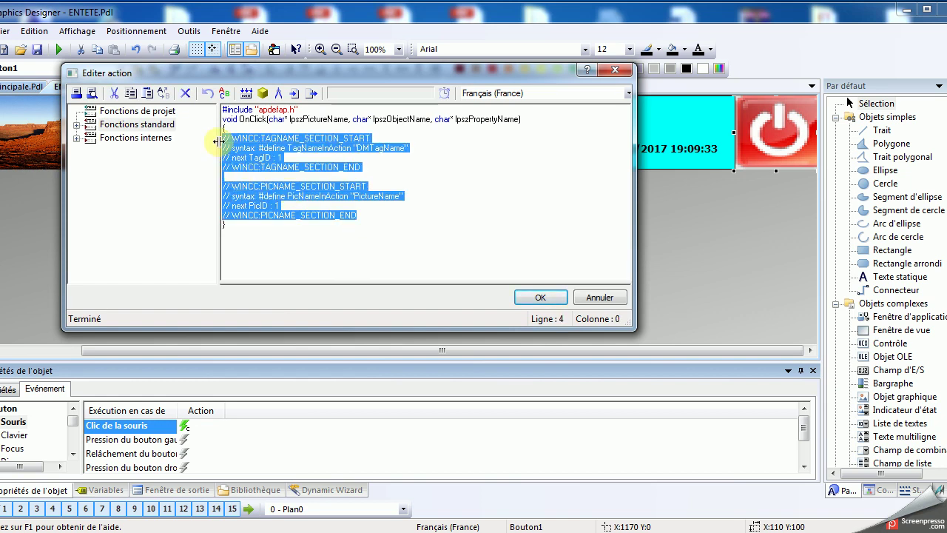
{"action": "key", "text": "Delete"}
Insert the internal wincc system function DeactivateRTProject into the power button's C action and confirm it
{"action": "left_click", "coordinate": [135, 138]}
{"action": "left_click", "coordinate": [76, 138]}
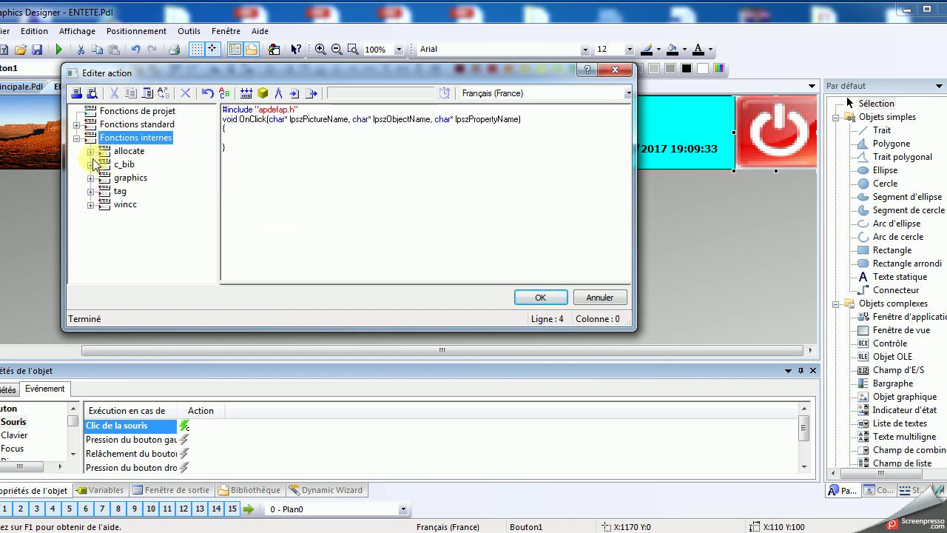
{"action": "left_click", "coordinate": [91, 205]}
{"action": "double_click", "coordinate": [105, 217]}
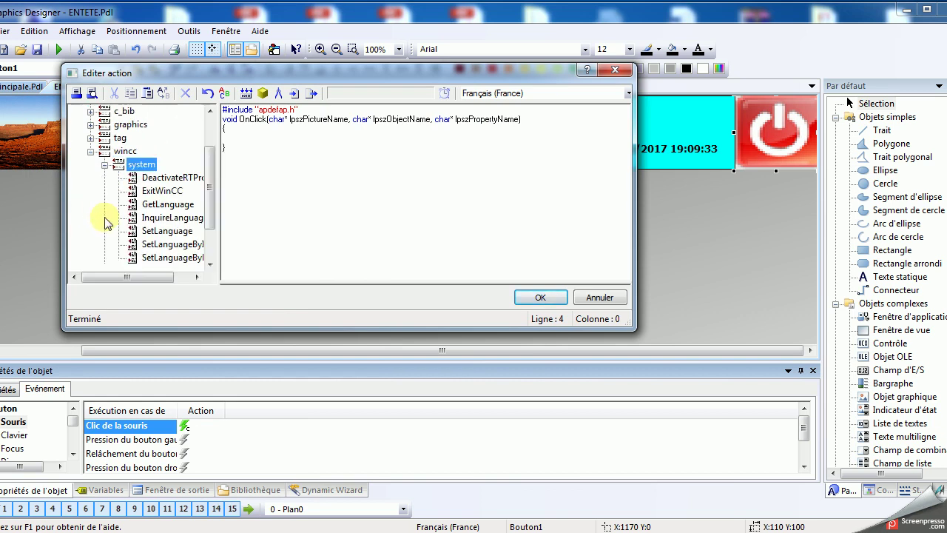
{"action": "left_click", "coordinate": [169, 177]}
{"action": "double_click", "coordinate": [169, 178]}
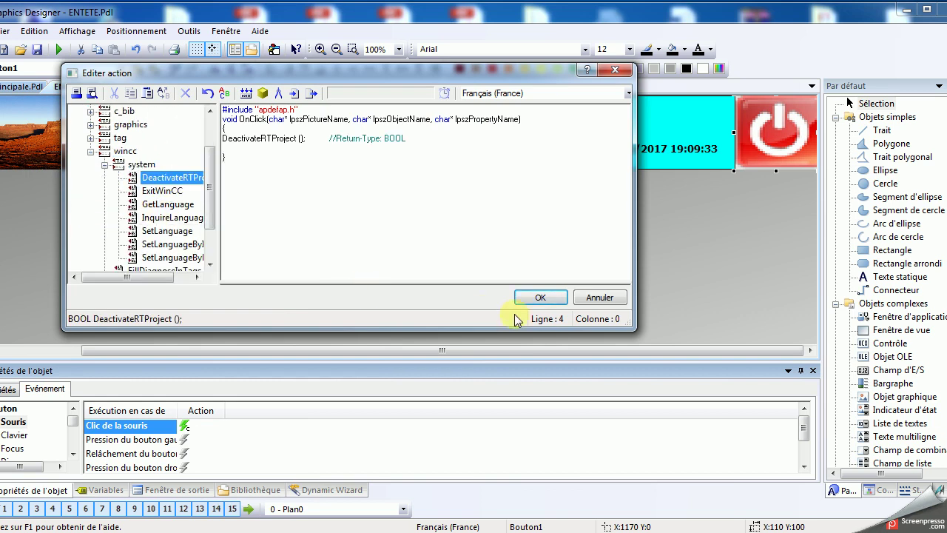
{"action": "left_click", "coordinate": [539, 297]}
{"action": "left_click", "coordinate": [291, 251]}
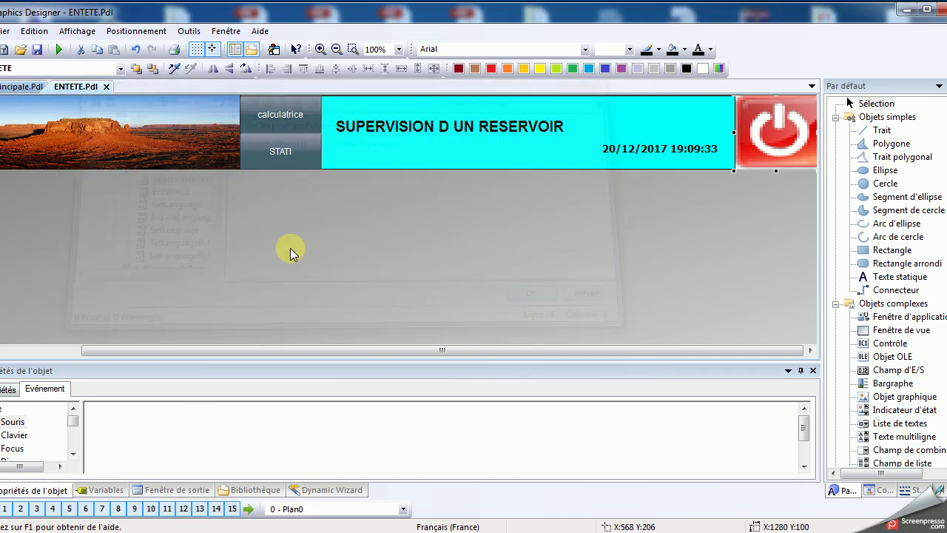
Save ENTETE.Pdl and open principale.Pdl from the Graphics Designer list in WinCCExplorer, dismissing the startup tips
{"action": "left_click", "coordinate": [39, 49]}
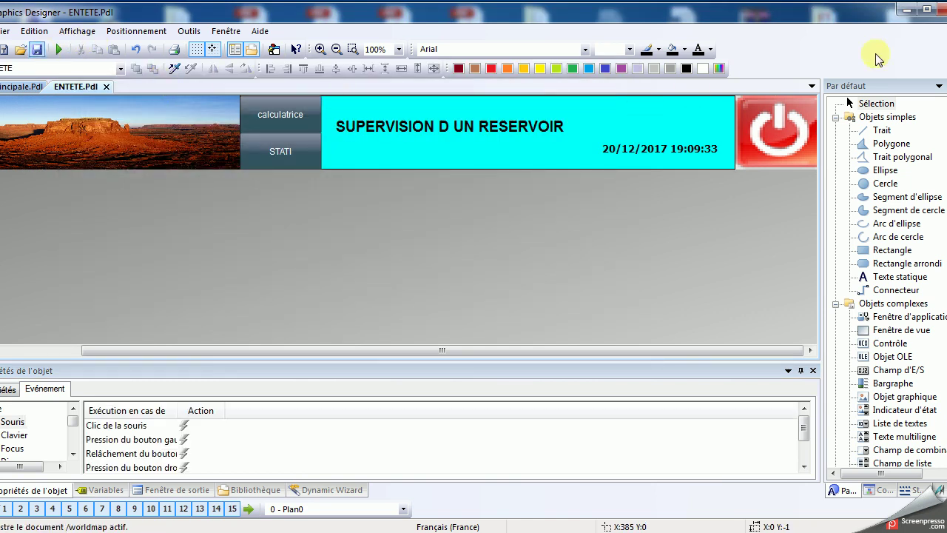
{"action": "left_click", "coordinate": [907, 9]}
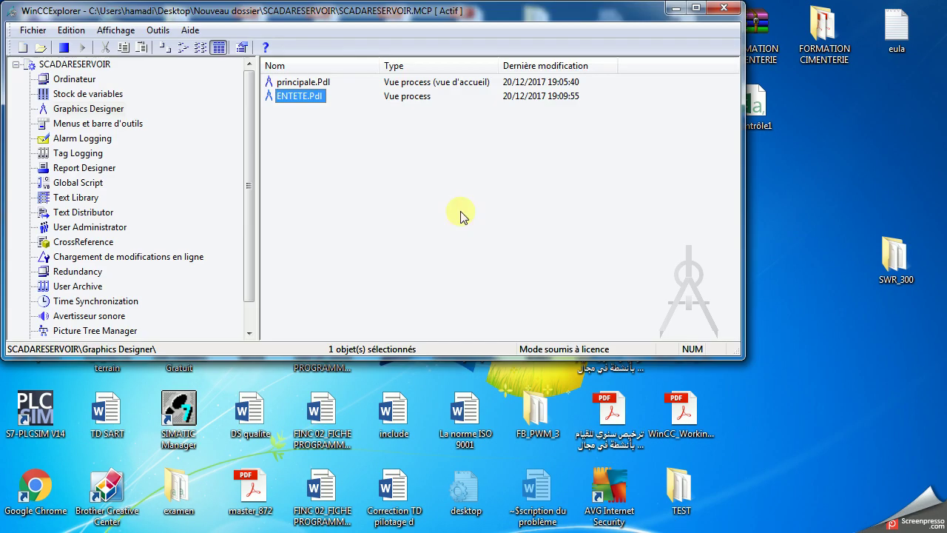
{"action": "left_click", "coordinate": [287, 86]}
{"action": "double_click", "coordinate": [287, 87]}
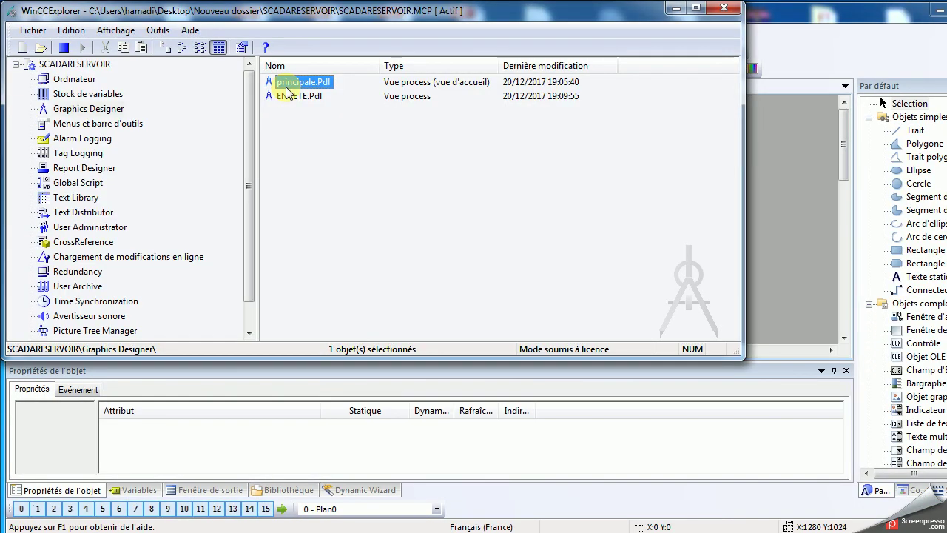
{"action": "left_click", "coordinate": [789, 211]}
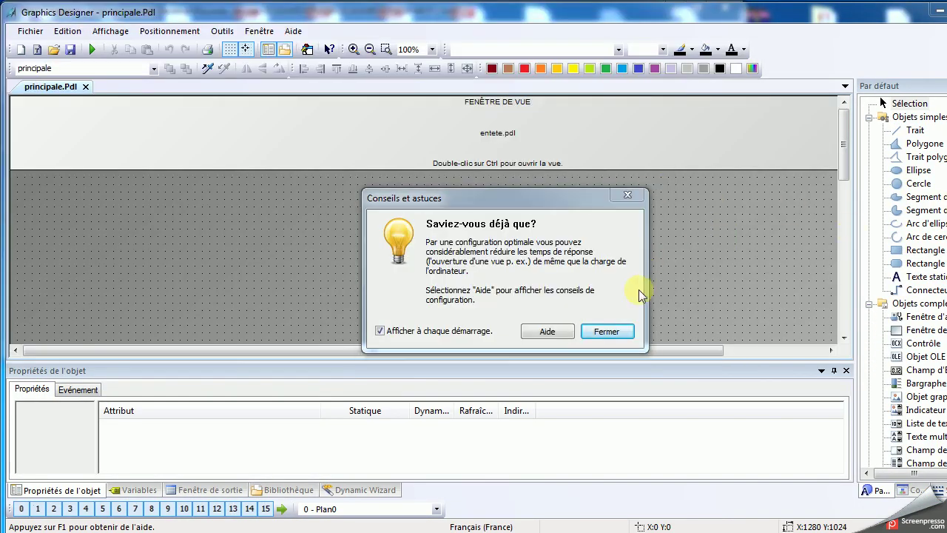
{"action": "left_click", "coordinate": [607, 332]}
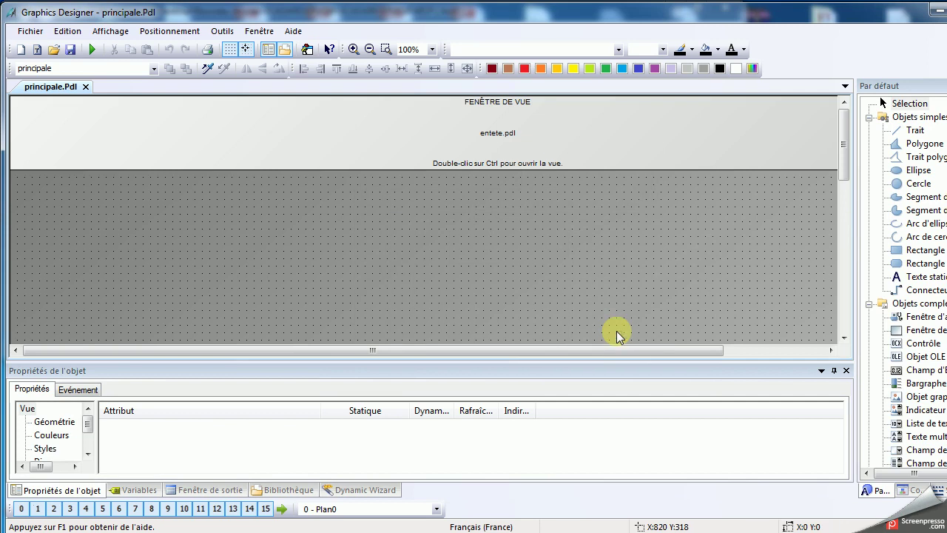
Start the Runtime from principale.Pdl and test the header's STATI button
{"action": "left_click", "coordinate": [92, 51]}
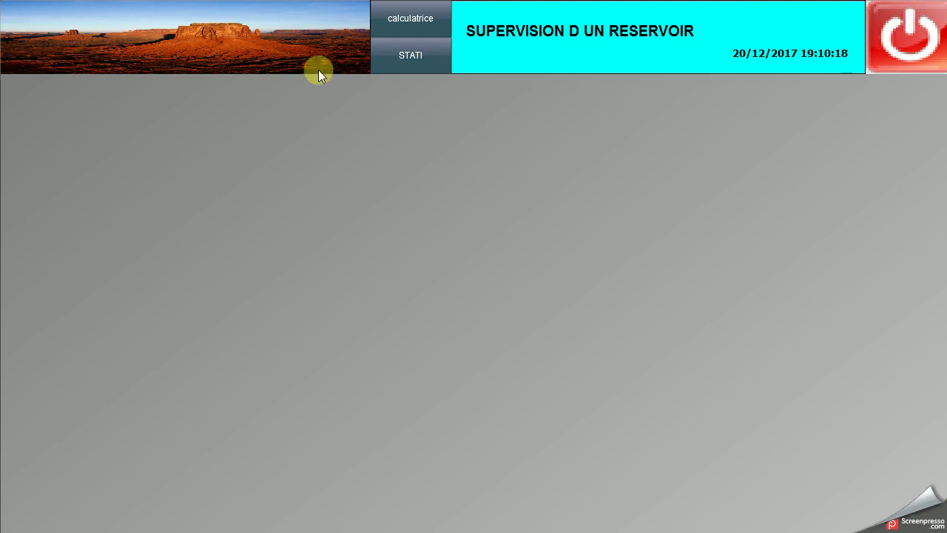
{"action": "left_click", "coordinate": [412, 56]}
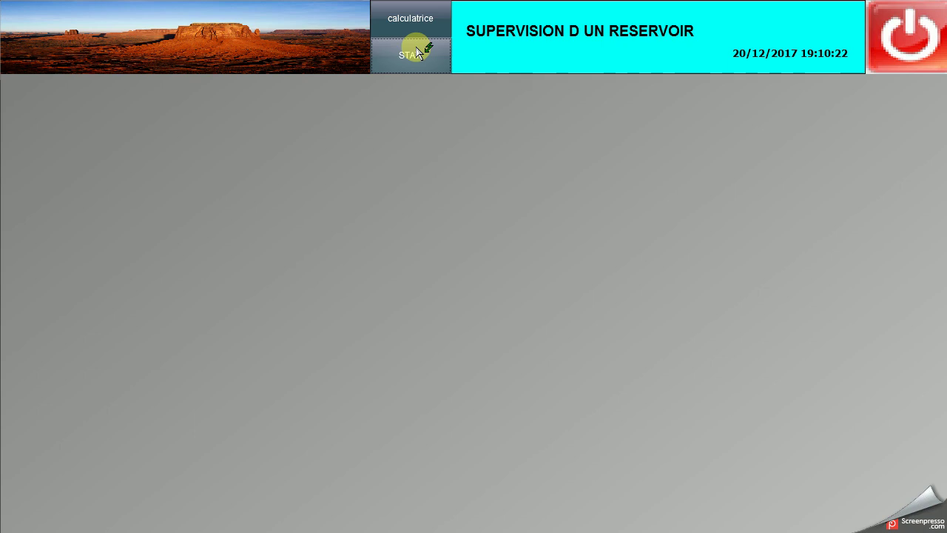
{"action": "left_click", "coordinate": [418, 58]}
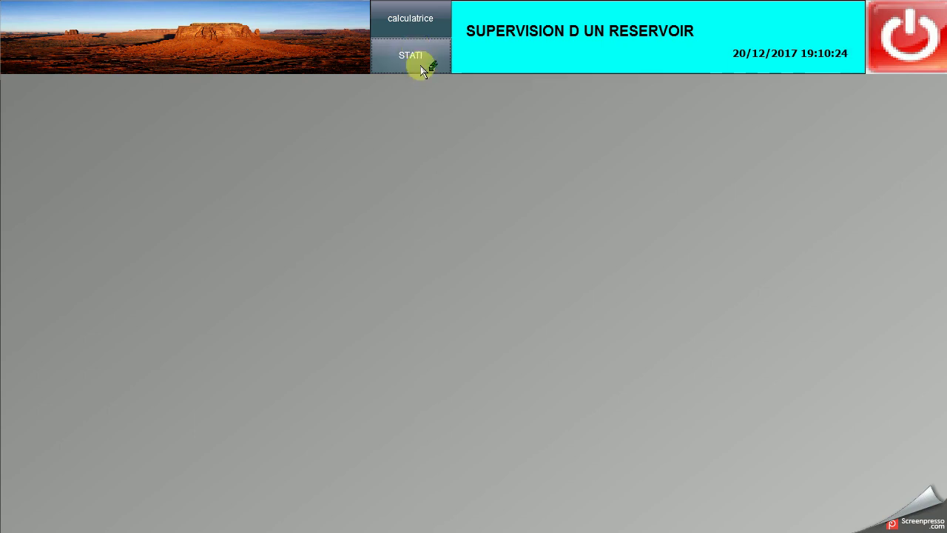